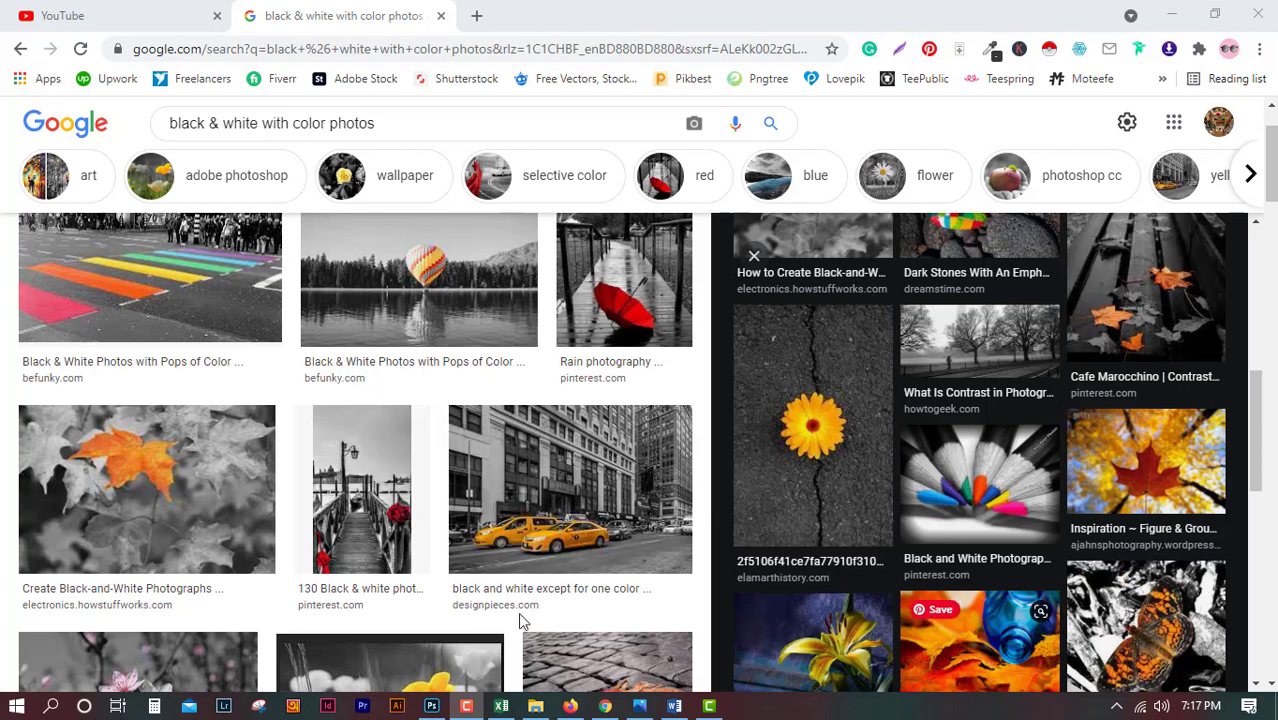
# - Preview the yellow-leaves and red-dress black-and-white example photos in Google Images
pyautogui.scroll(2, 433, 611)
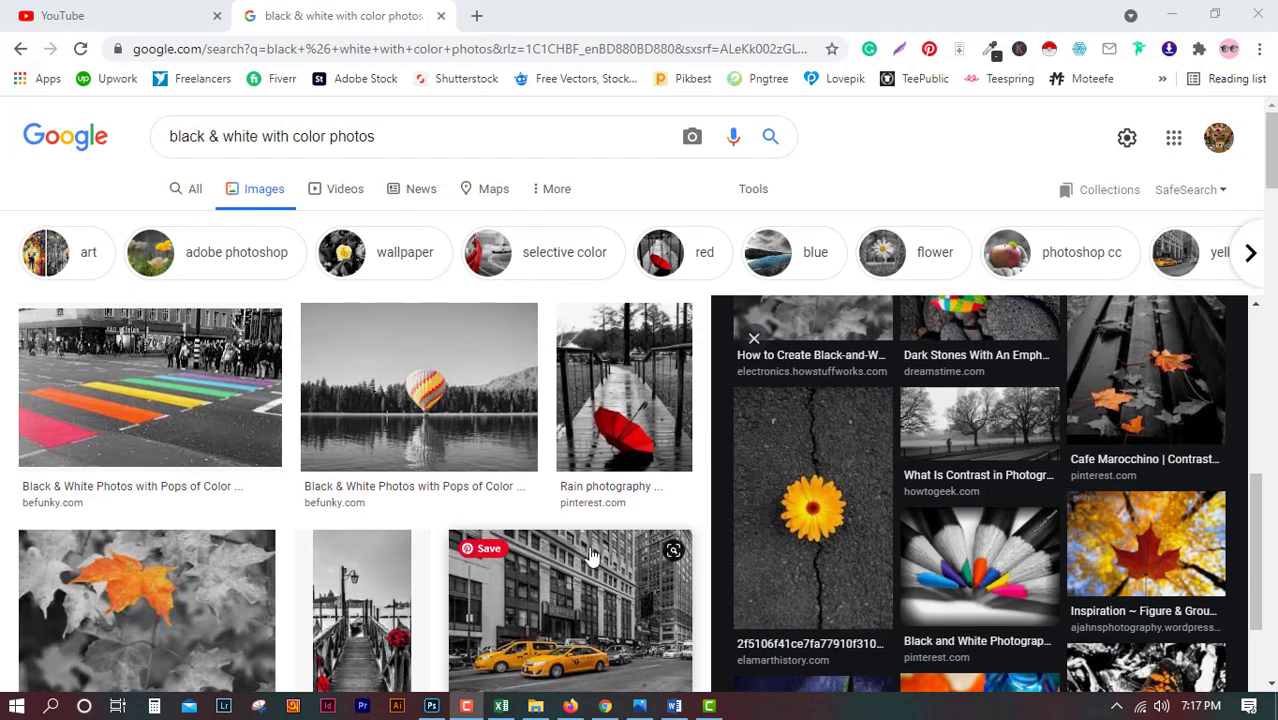
pyautogui.moveTo(979, 440)
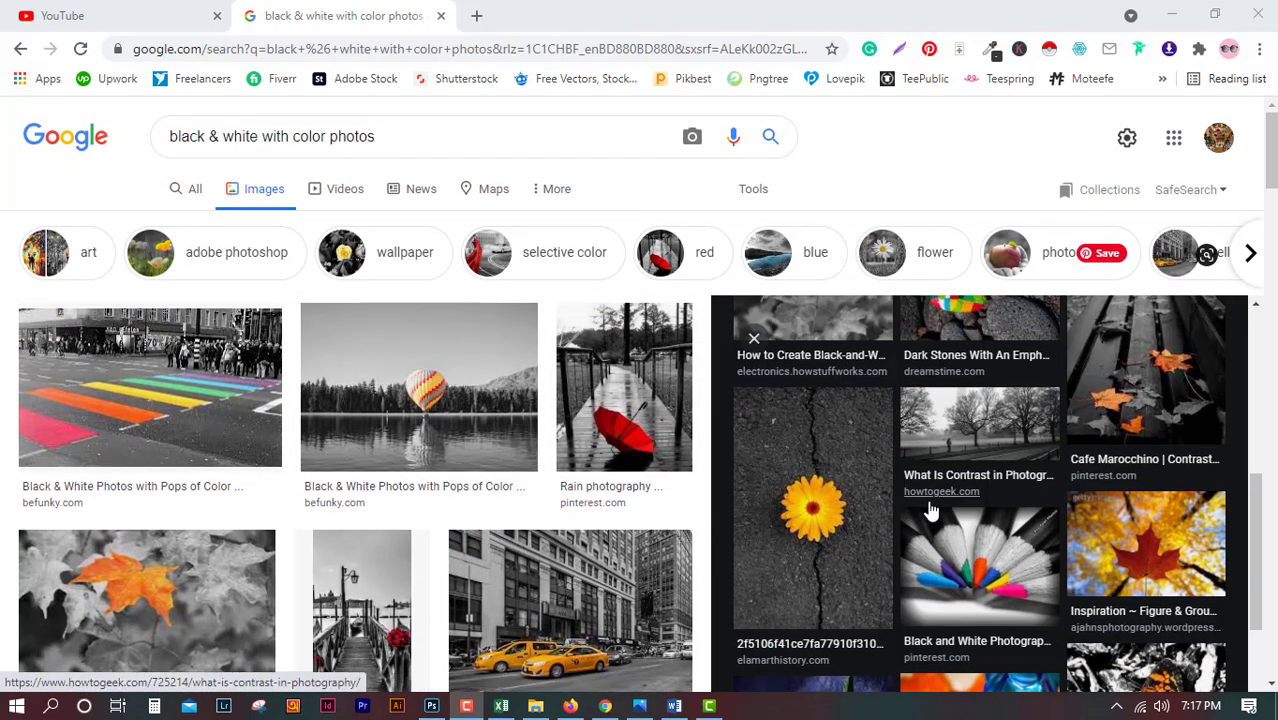
pyautogui.click(975, 573)
pyautogui.scroll(-4, 975, 573)
pyautogui.scroll(4, 969, 570)
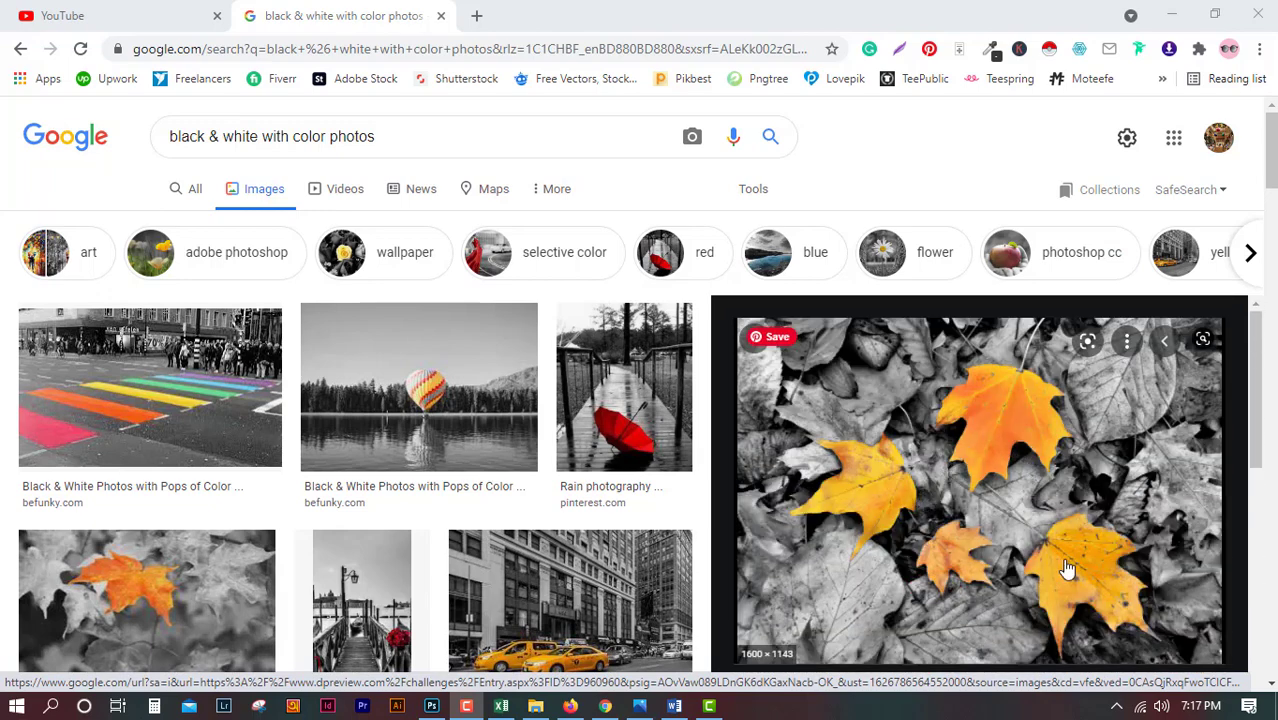
pyautogui.scroll(-3, 1068, 568)
pyautogui.scroll(3, 1064, 568)
pyautogui.scroll(-5, 560, 505)
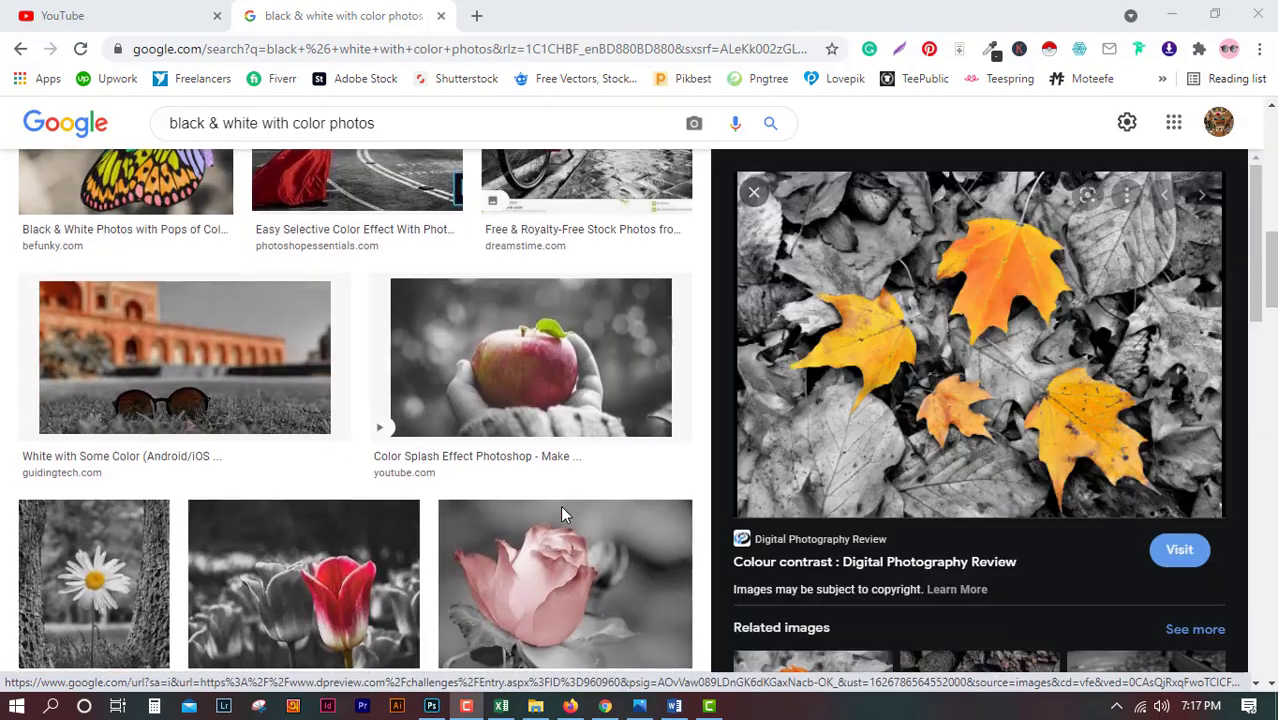
pyautogui.scroll(3, 560, 508)
pyautogui.click(357, 410)
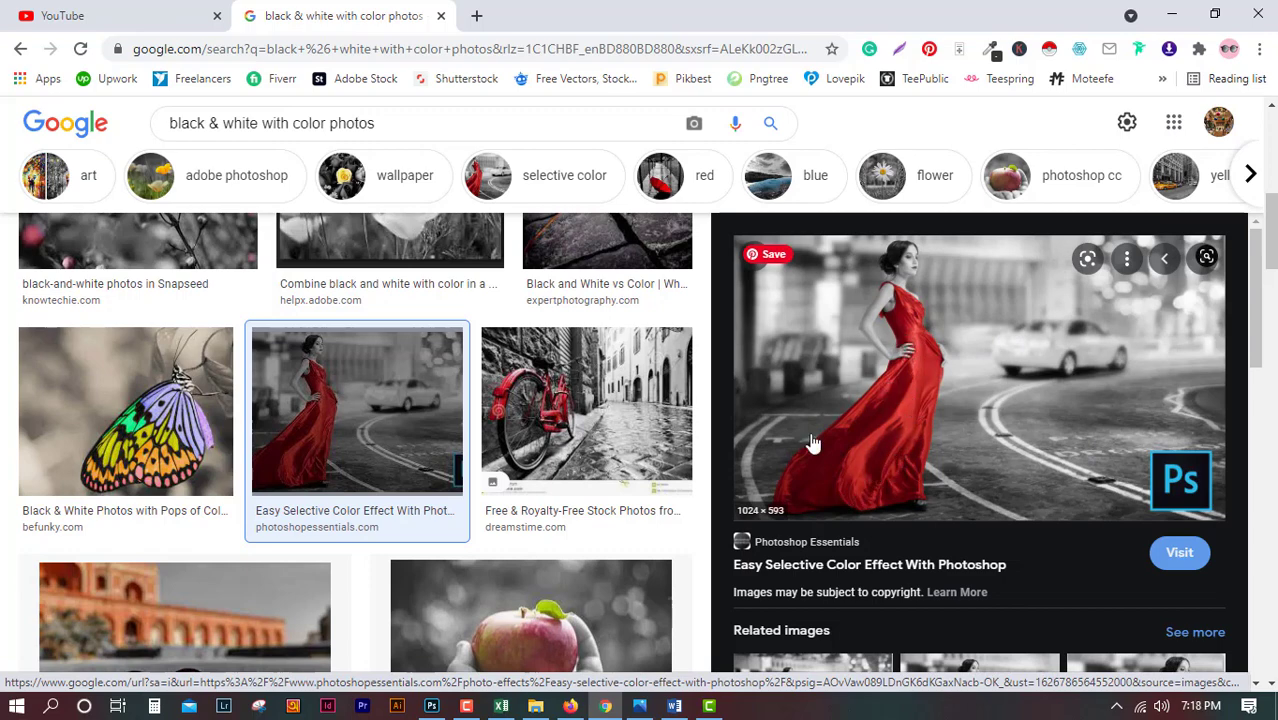
# - Preview the yellow poppy examples, then bring up the wedding photo in Photoshop
pyautogui.scroll(-5, 678, 479)
pyautogui.scroll(-1, 300, 520)
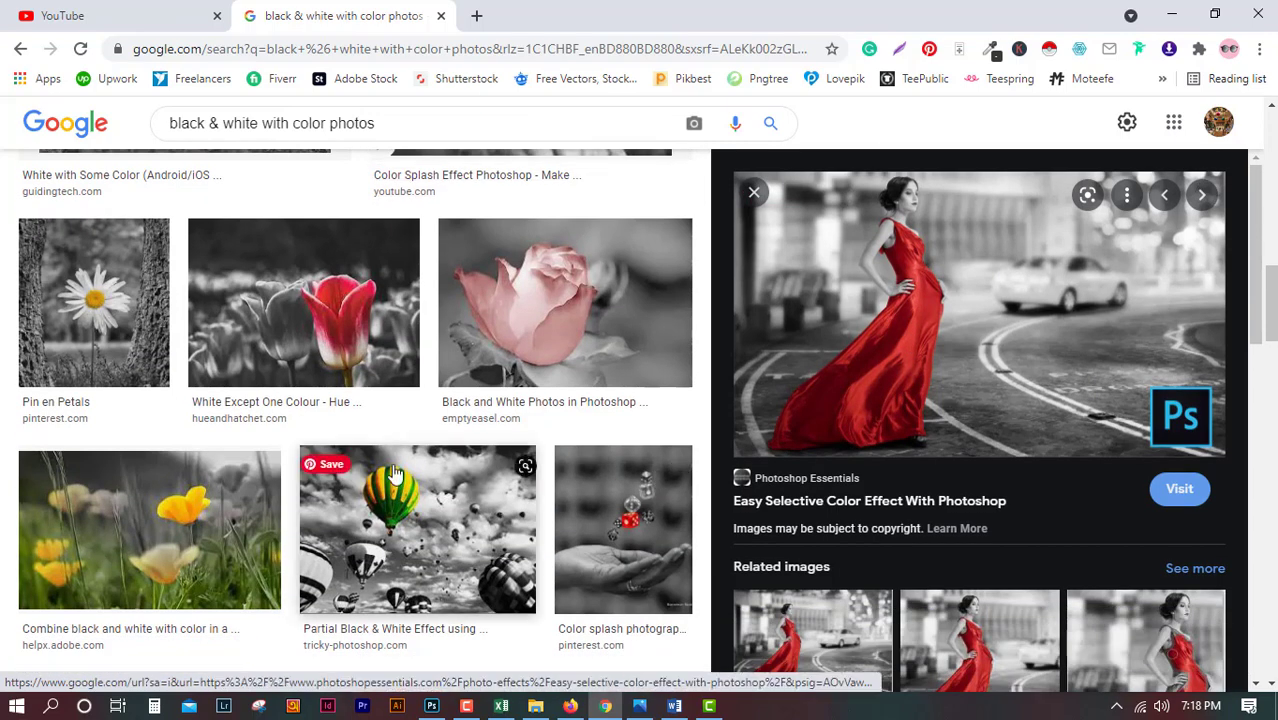
pyautogui.click(250, 537)
pyautogui.scroll(-4, 506, 517)
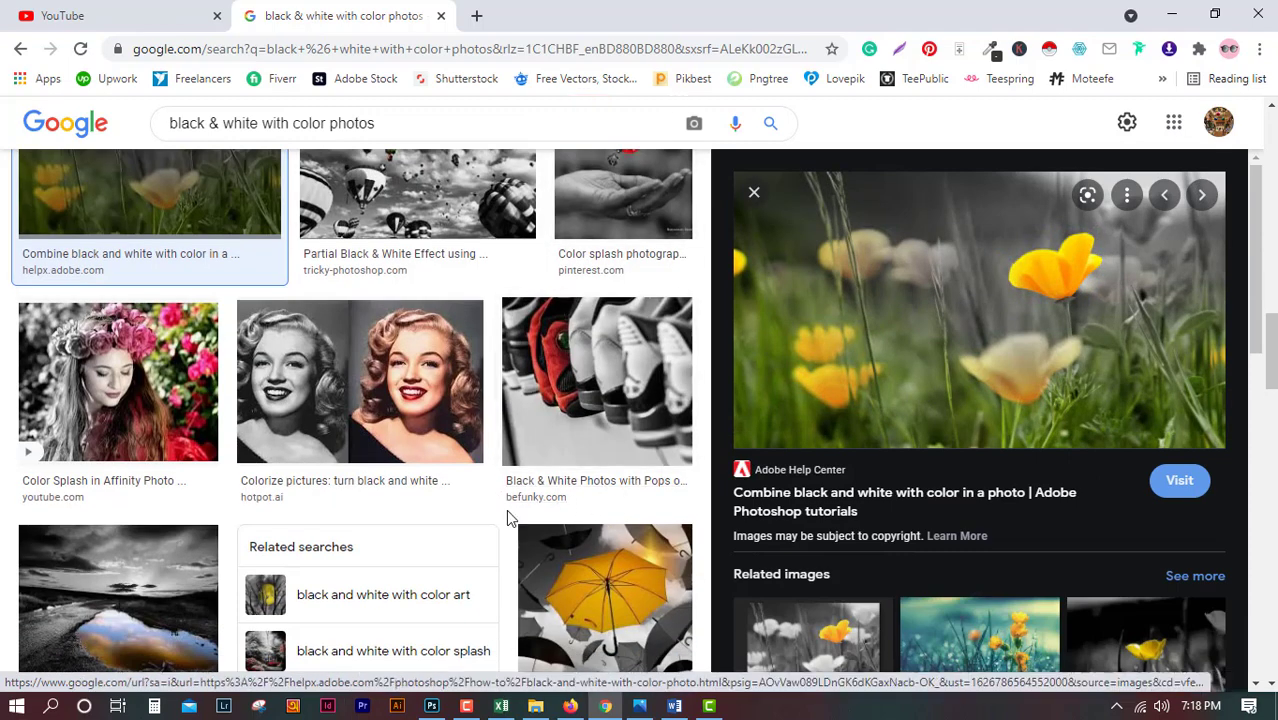
pyautogui.click(806, 636)
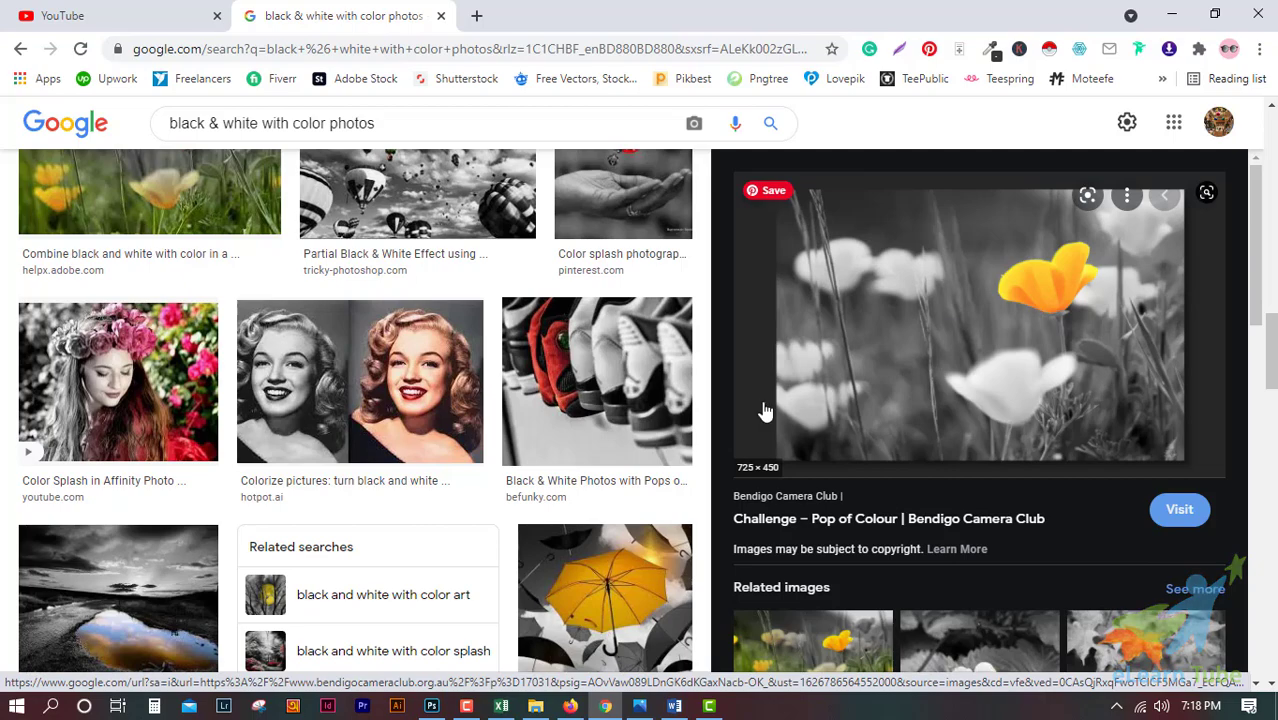
pyautogui.click(432, 706)
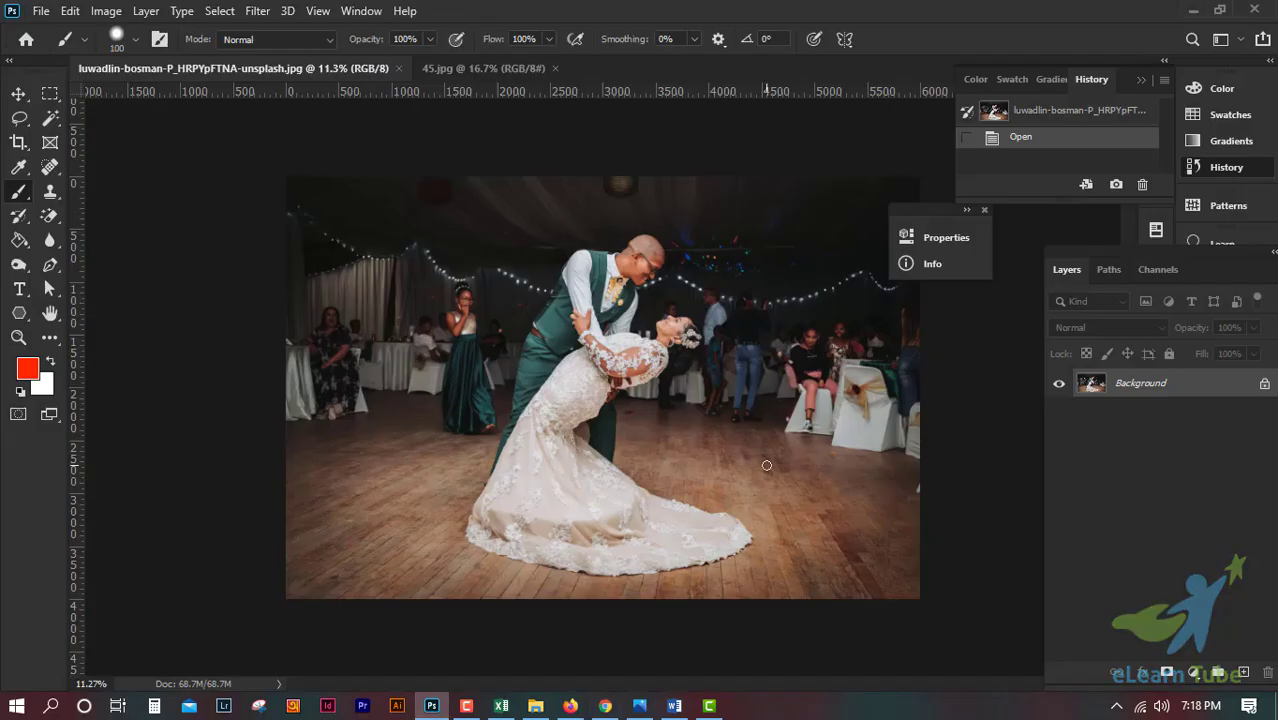
# - Close the floating Properties/Info panel, enlarge the wedding photo, and duplicate it to Layer 1
pyautogui.hotkey('ctrl', '+')
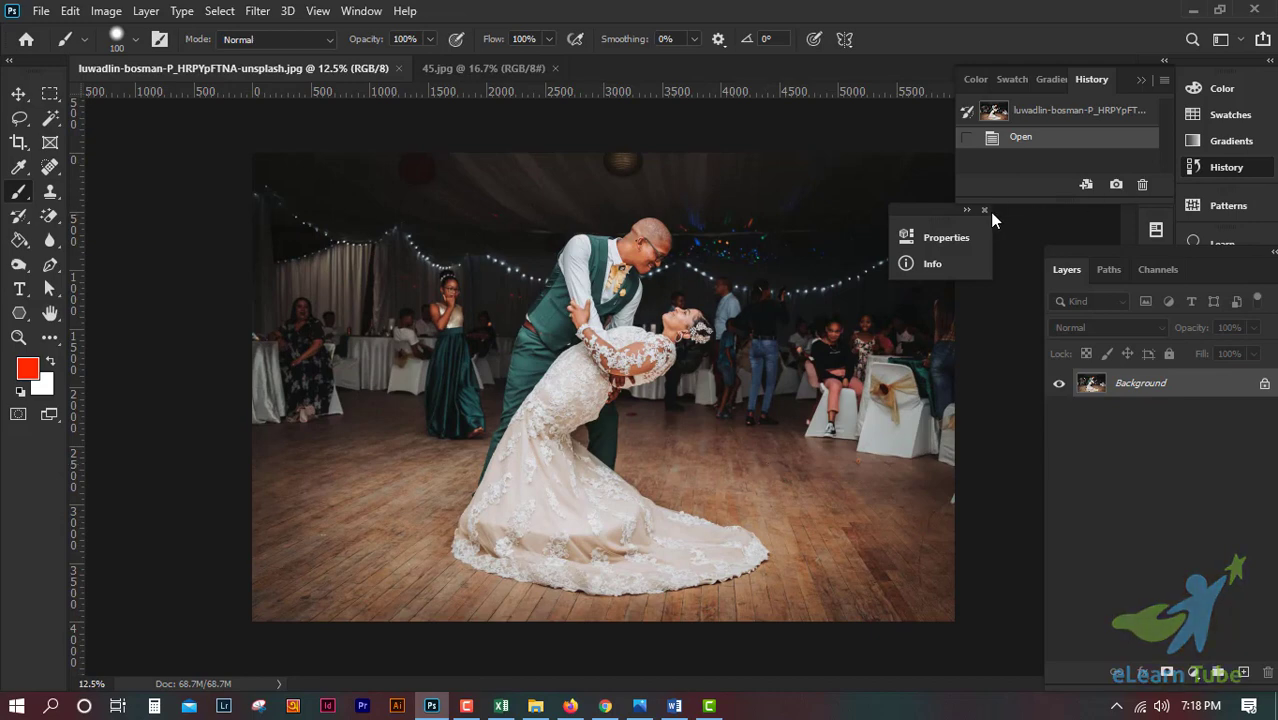
pyautogui.moveTo(986, 204); pyautogui.dragTo(1012, 268)
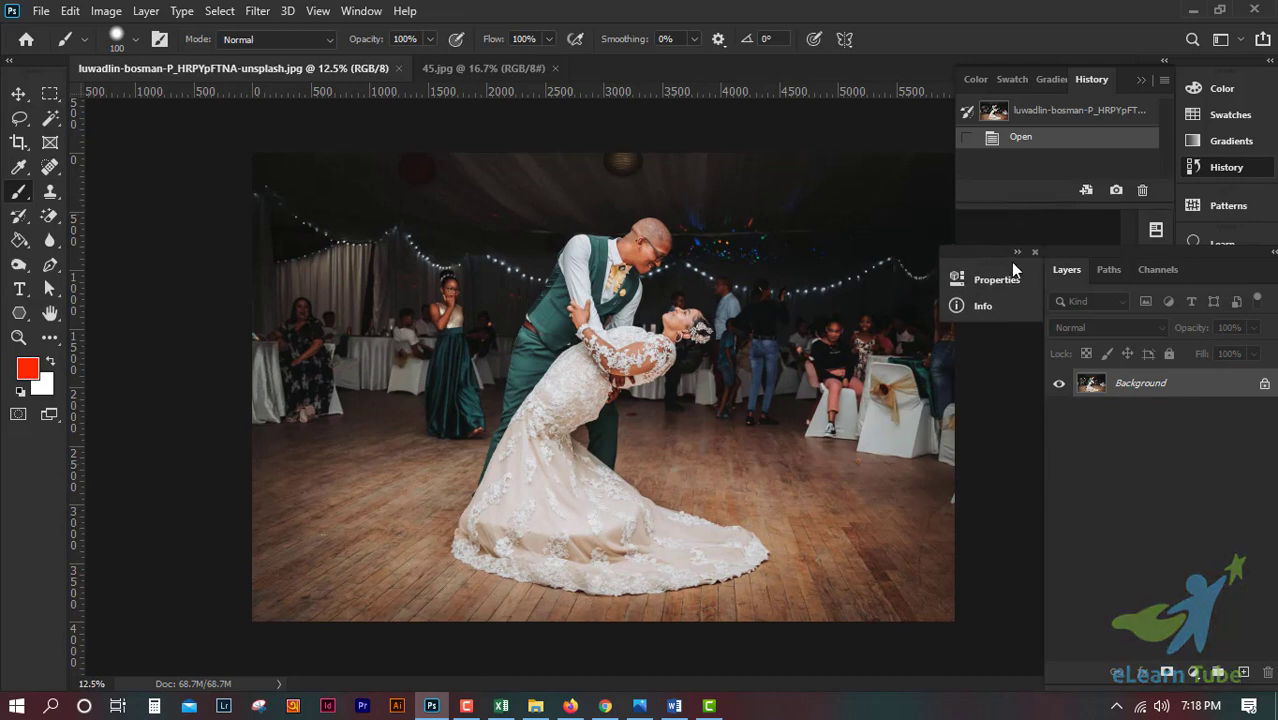
pyautogui.click(1033, 251)
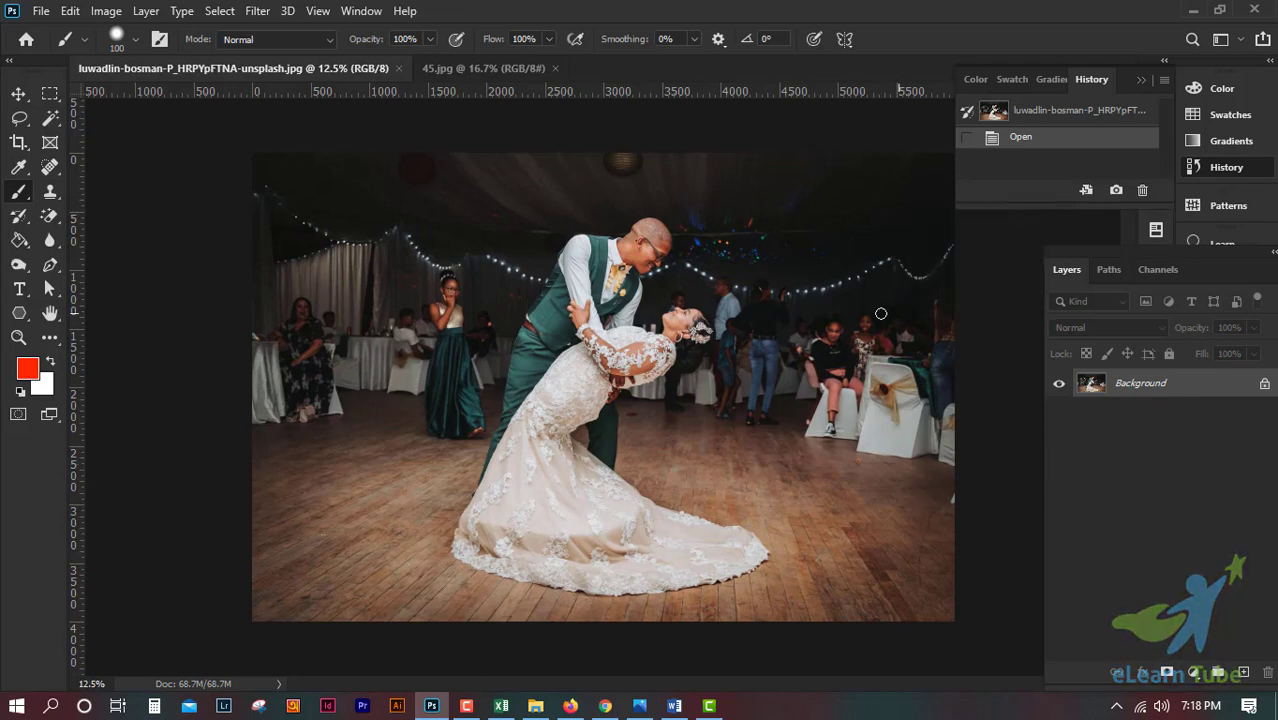
pyautogui.hotkey('ctrl', '+')
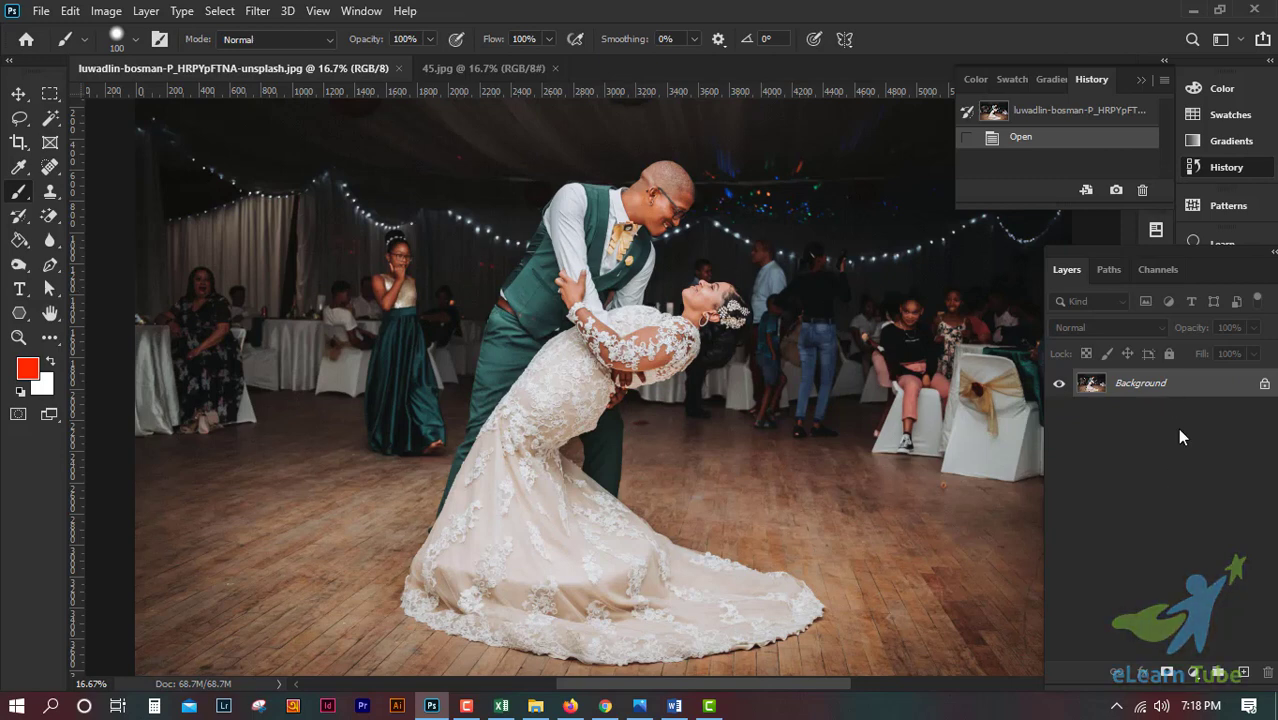
pyautogui.hotkey('ctrl', 'j')
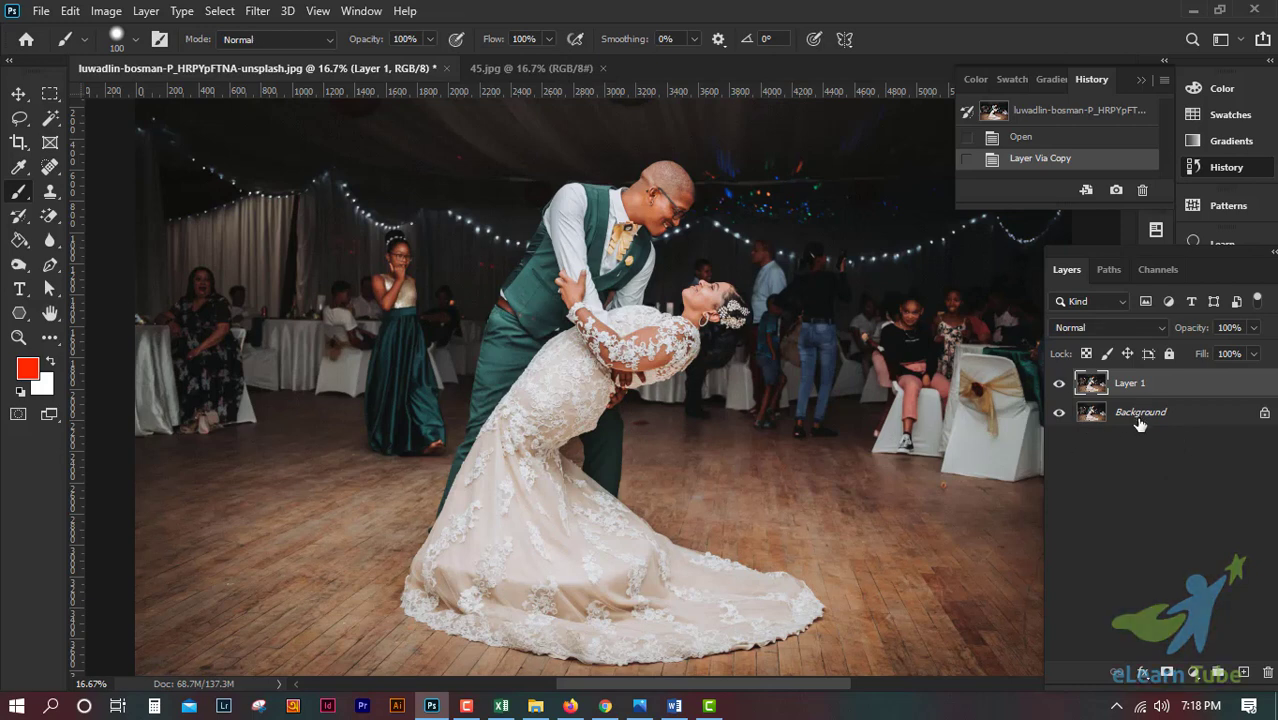
# - Apply a default Black & White adjustment to the Background layer, leaving Layer 1 in colour
pyautogui.click(1139, 424)
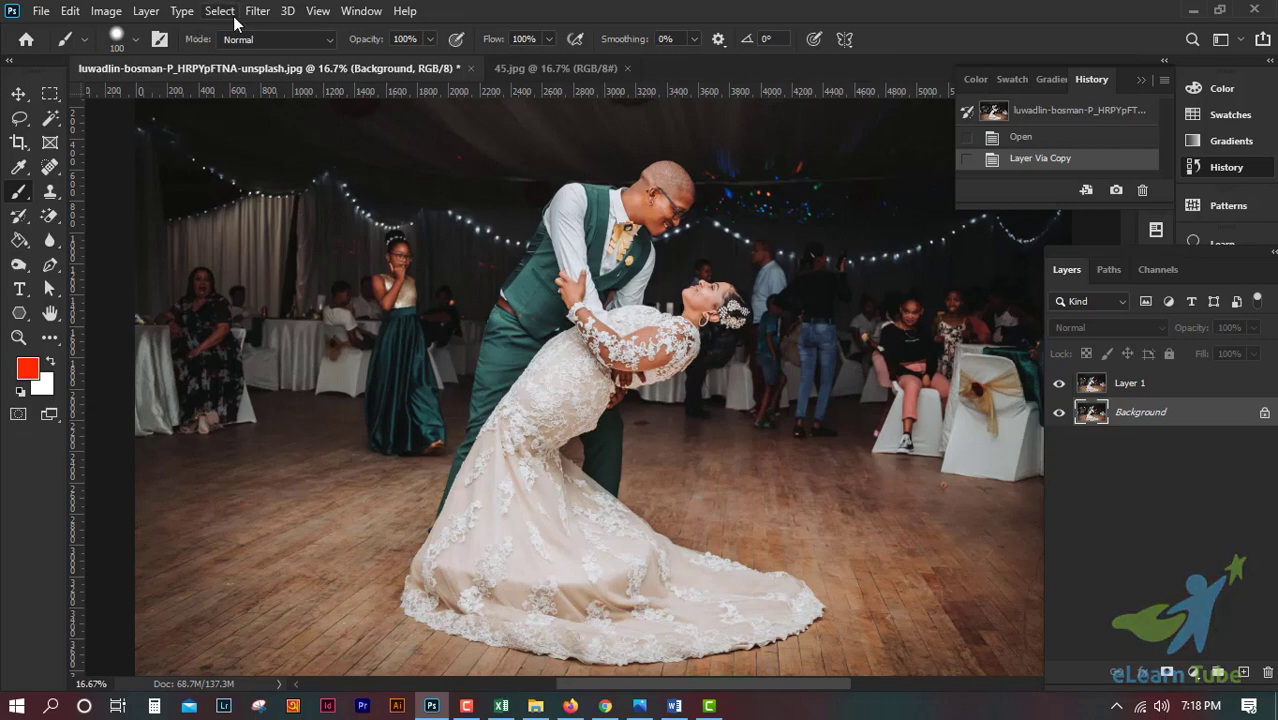
pyautogui.click(106, 11)
pyautogui.moveTo(135, 59)
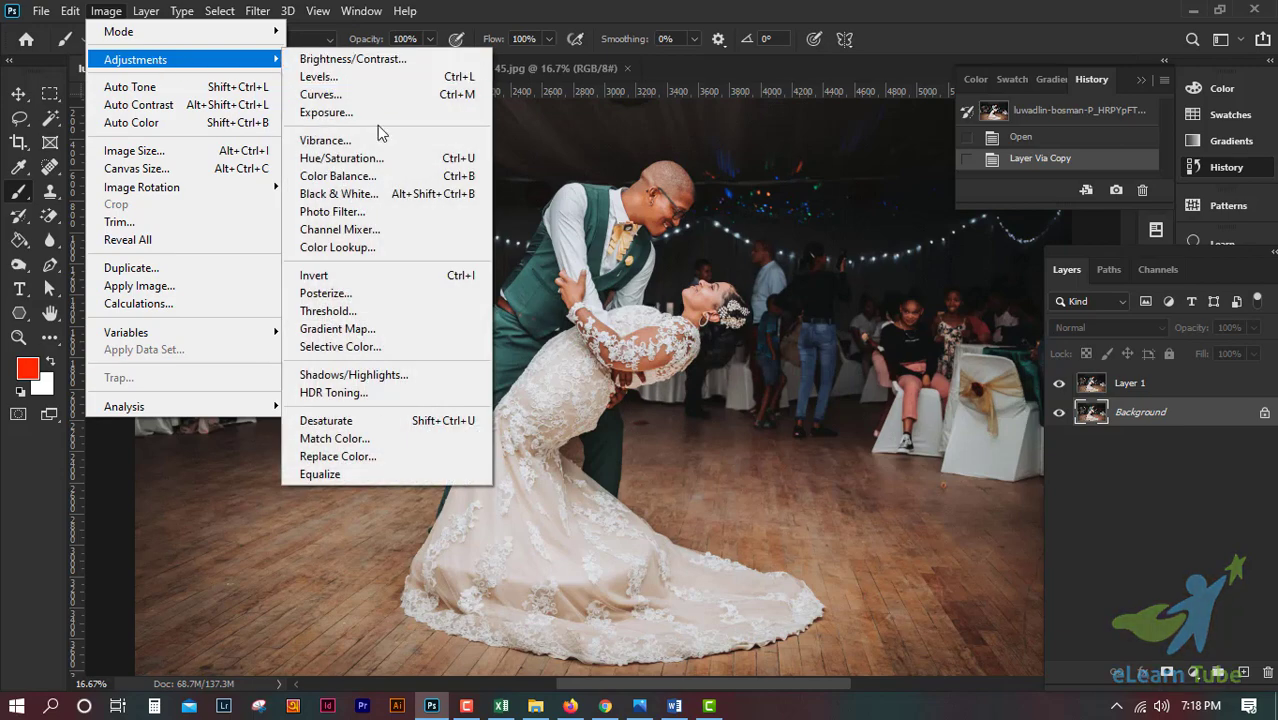
pyautogui.click(392, 194)
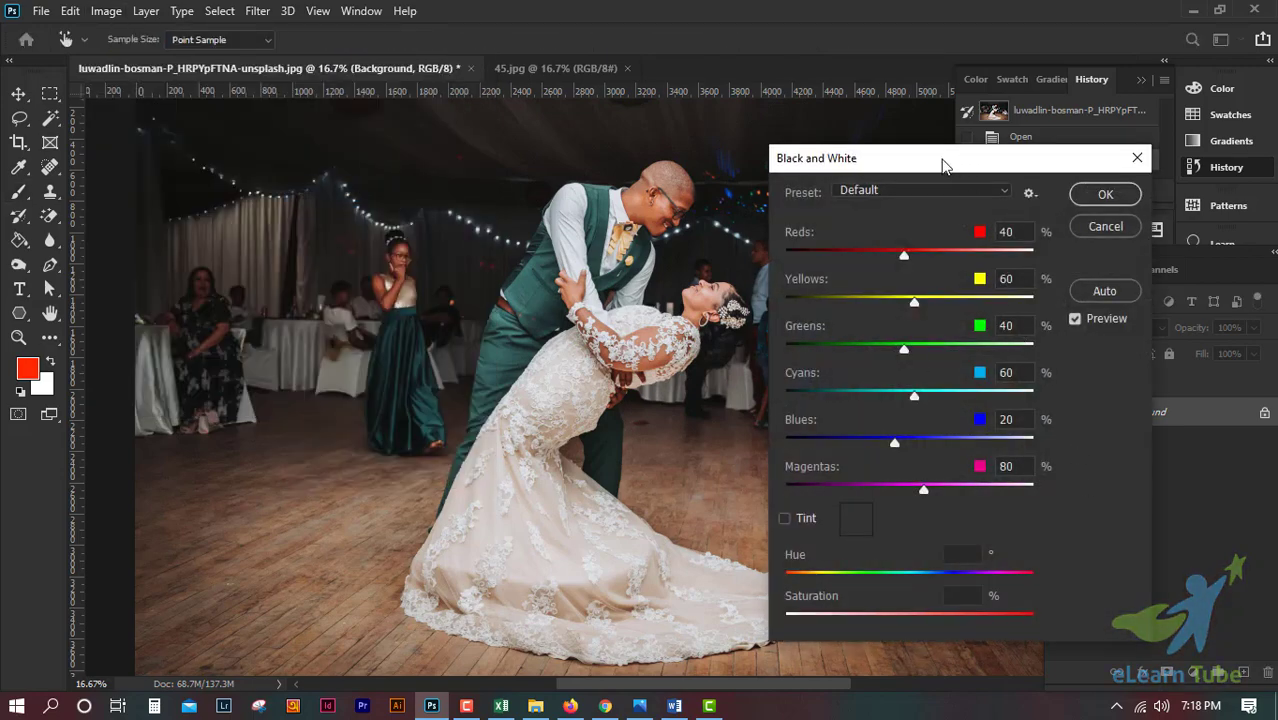
pyautogui.moveTo(956, 165); pyautogui.dragTo(631, 140)
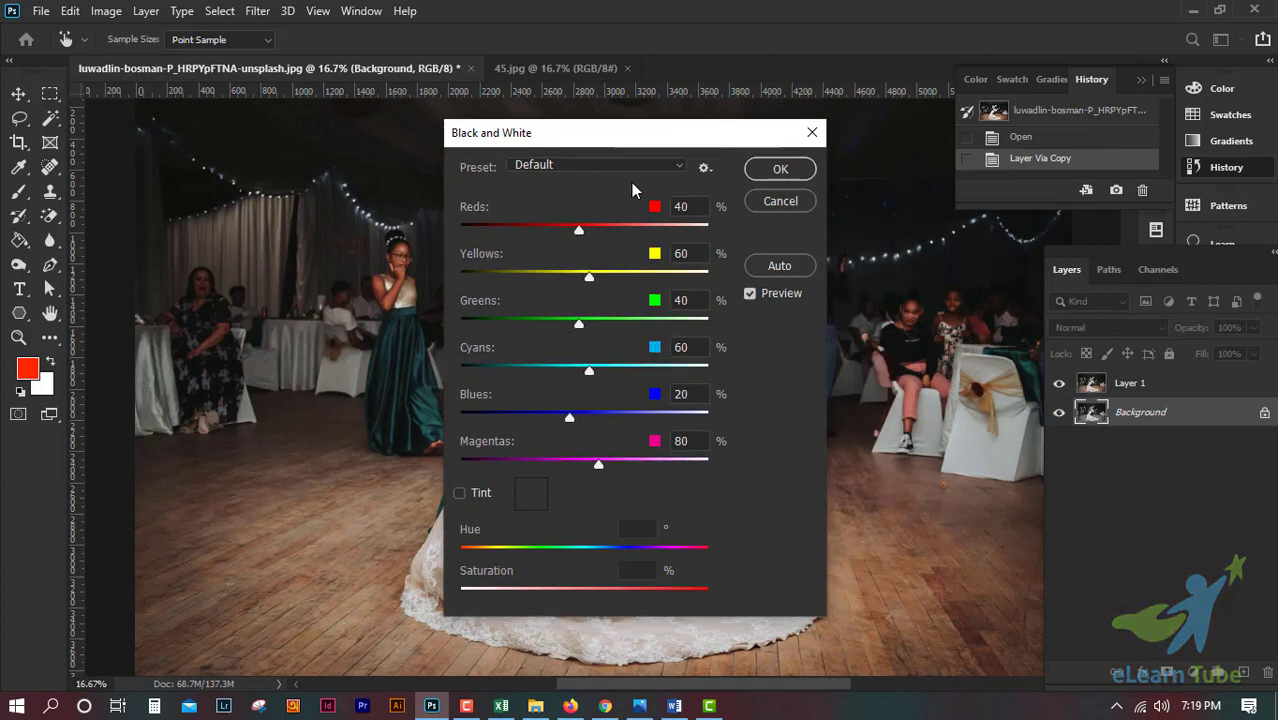
pyautogui.click(768, 176)
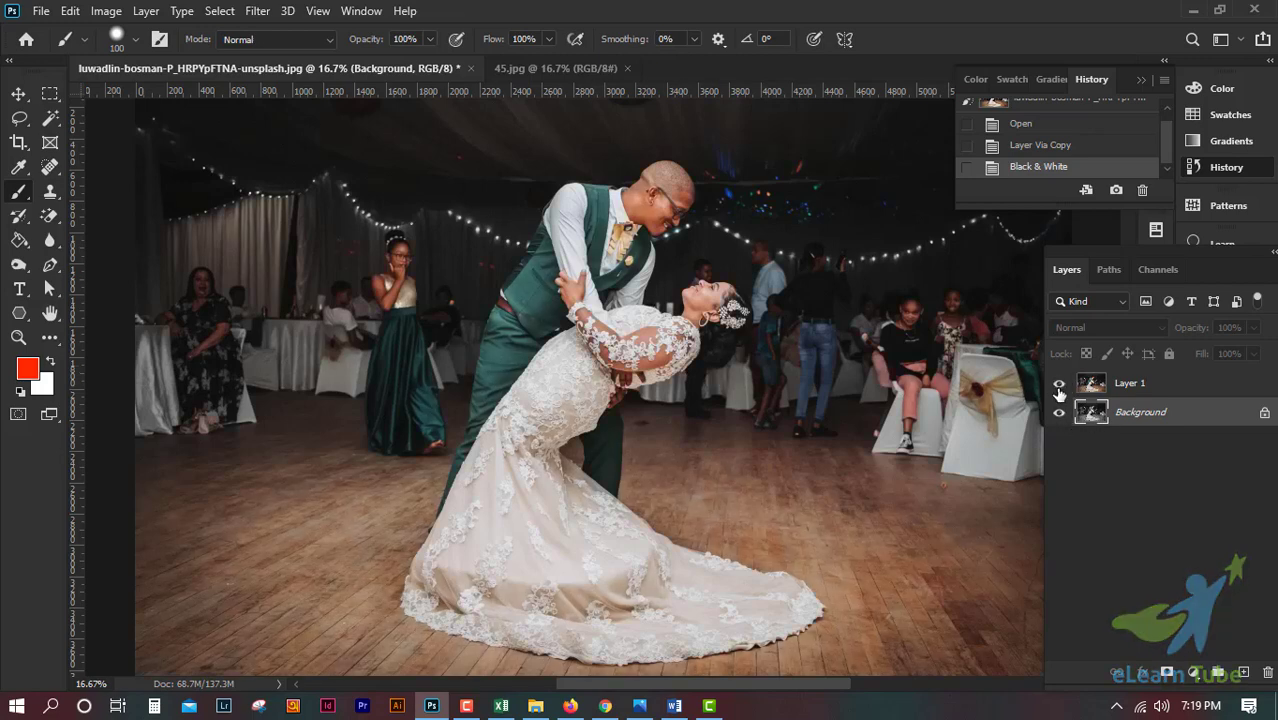
# - Give Layer 1 a black layer mask, replacing the white one, and zoom onto the couple
pyautogui.click(1143, 390)
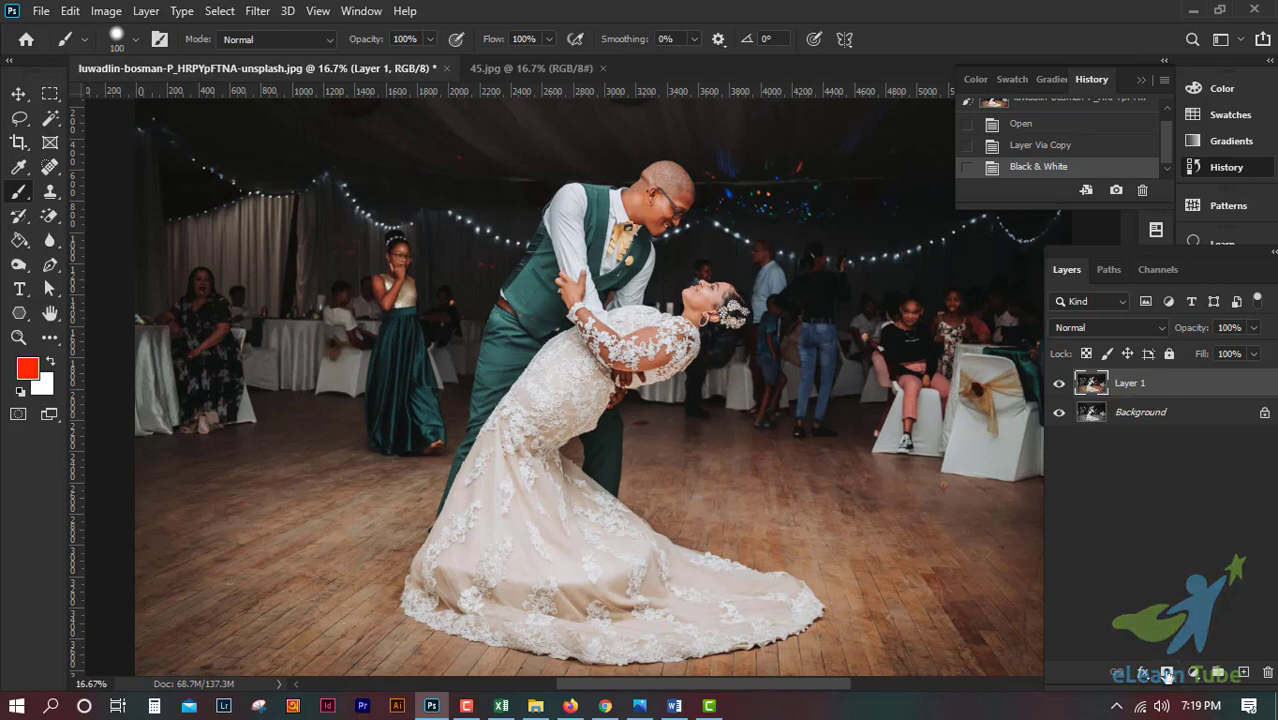
pyautogui.click(1166, 673)
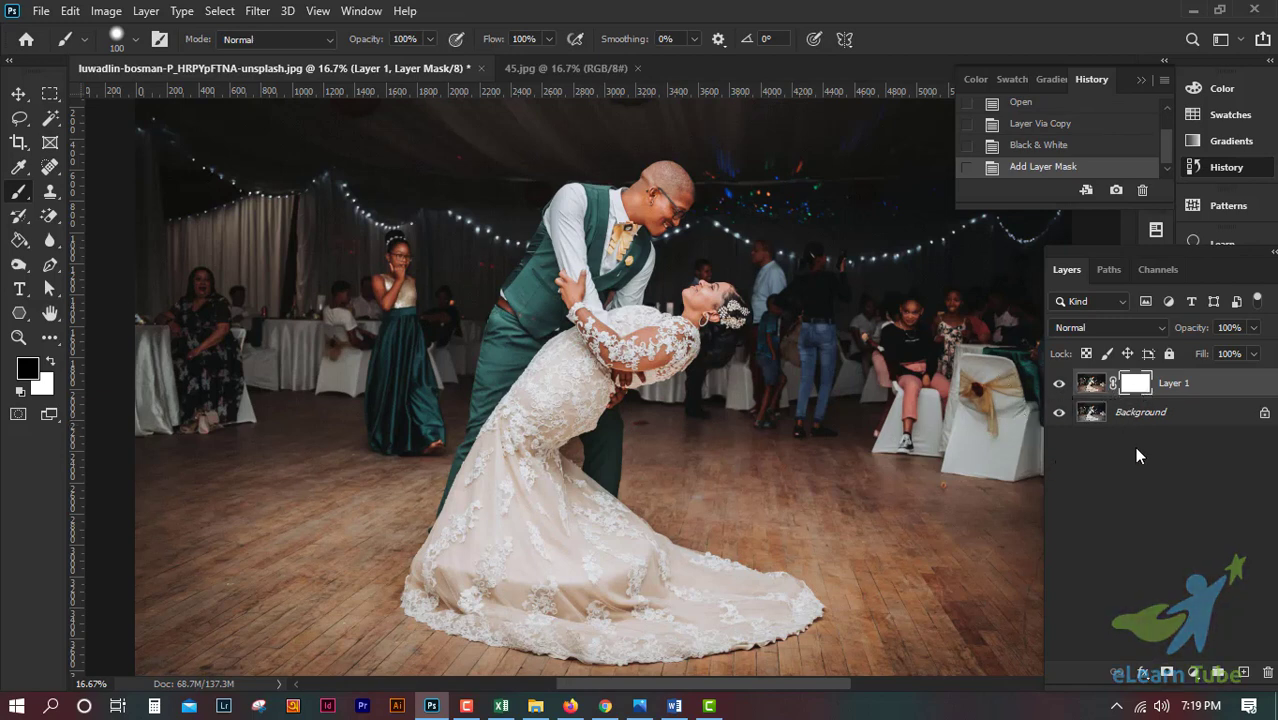
pyautogui.hotkey('ctrl', 'z')
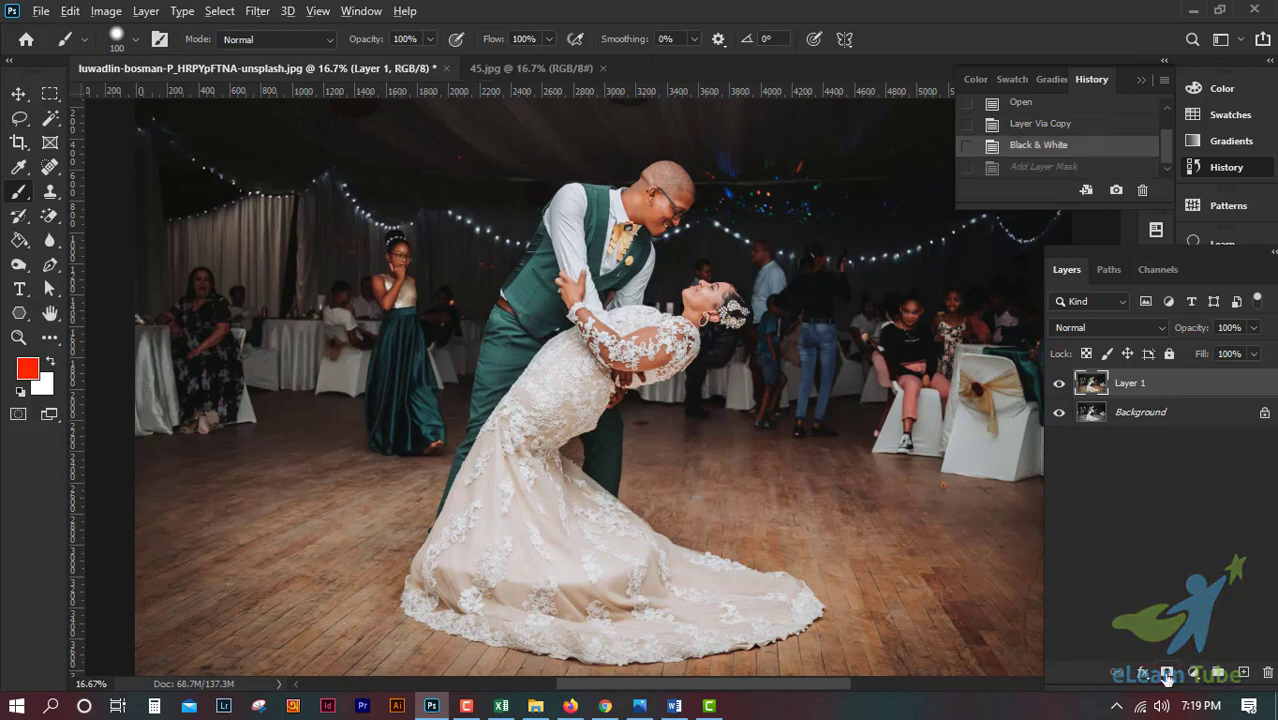
pyautogui.keyDown('alt'); pyautogui.click(1166, 677); pyautogui.keyUp('alt')
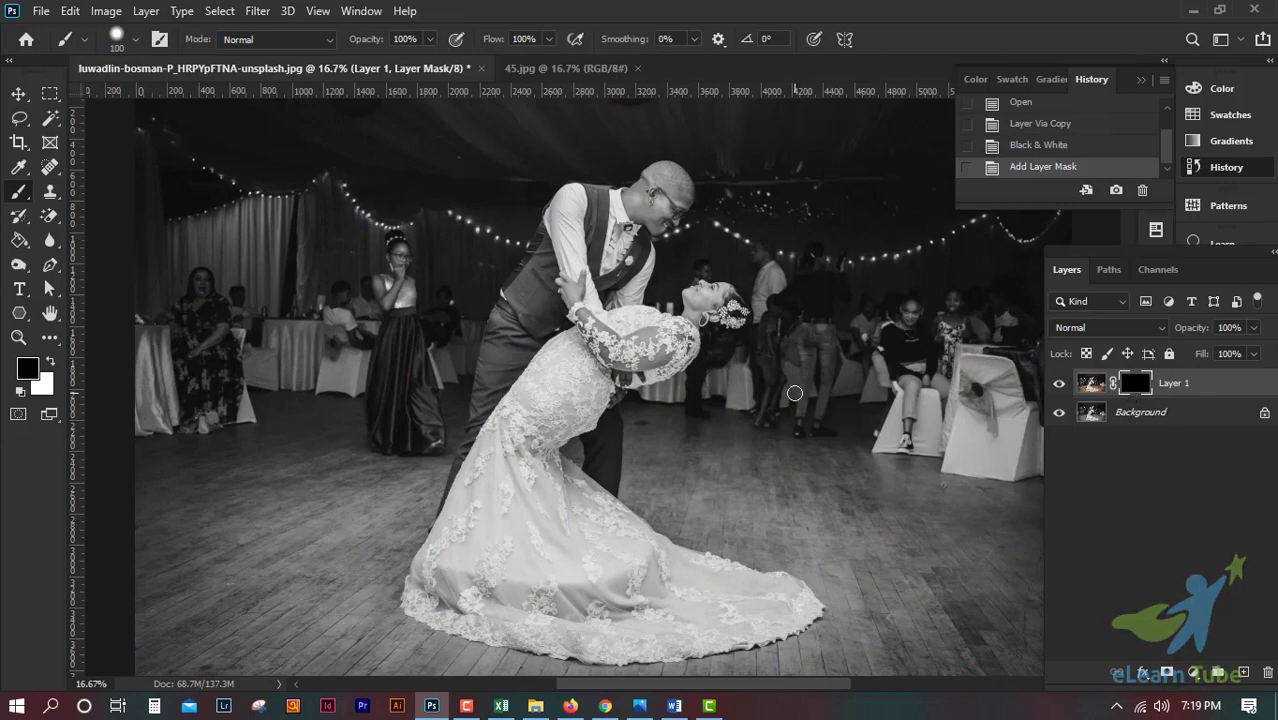
pyautogui.hotkey('ctrl', '+')
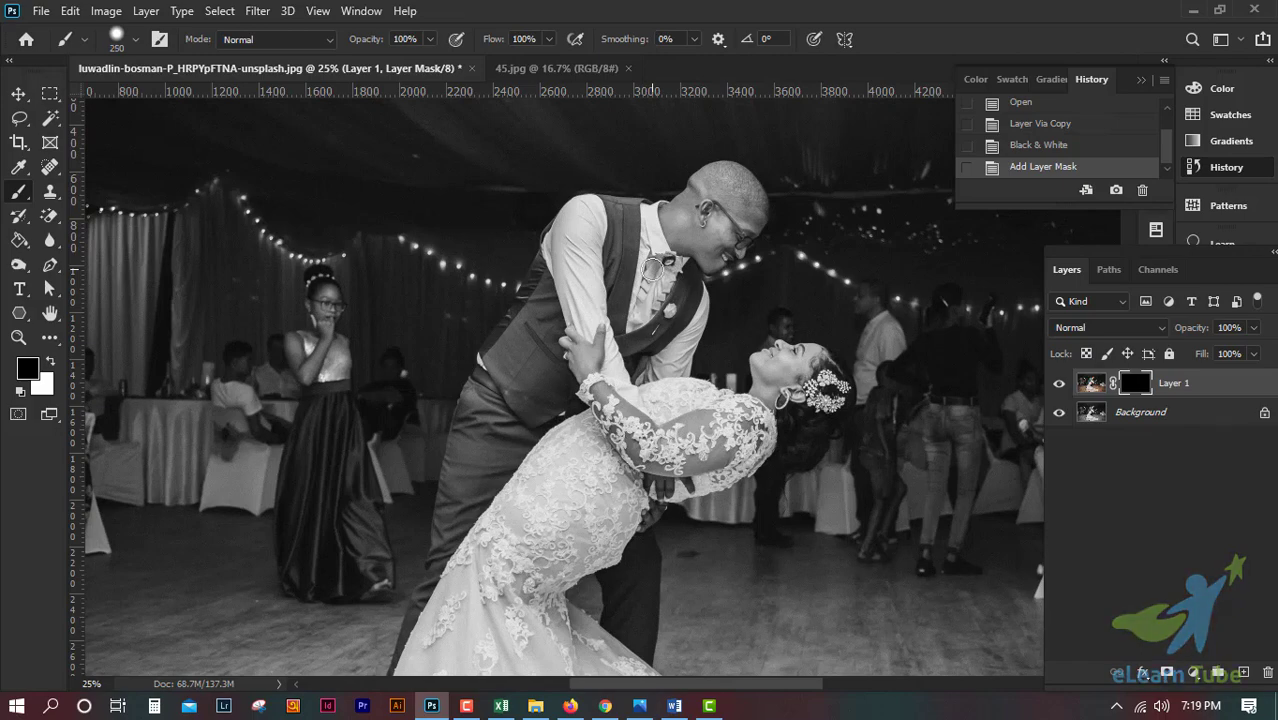
# - Paint white on Layer 1's mask to restore the groom's face, neck, tie and vest
pyautogui.scroll(1, 640, 300)
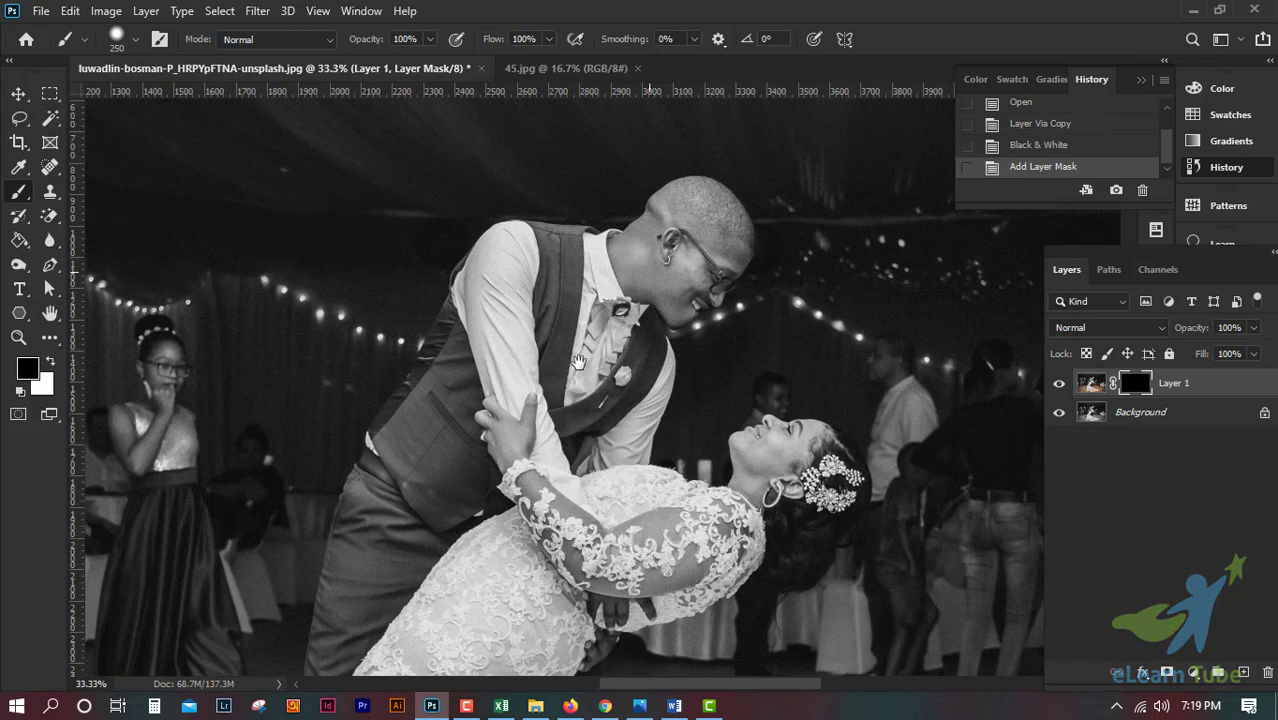
pyautogui.moveTo(701, 227); pyautogui.dragTo(616, 289)
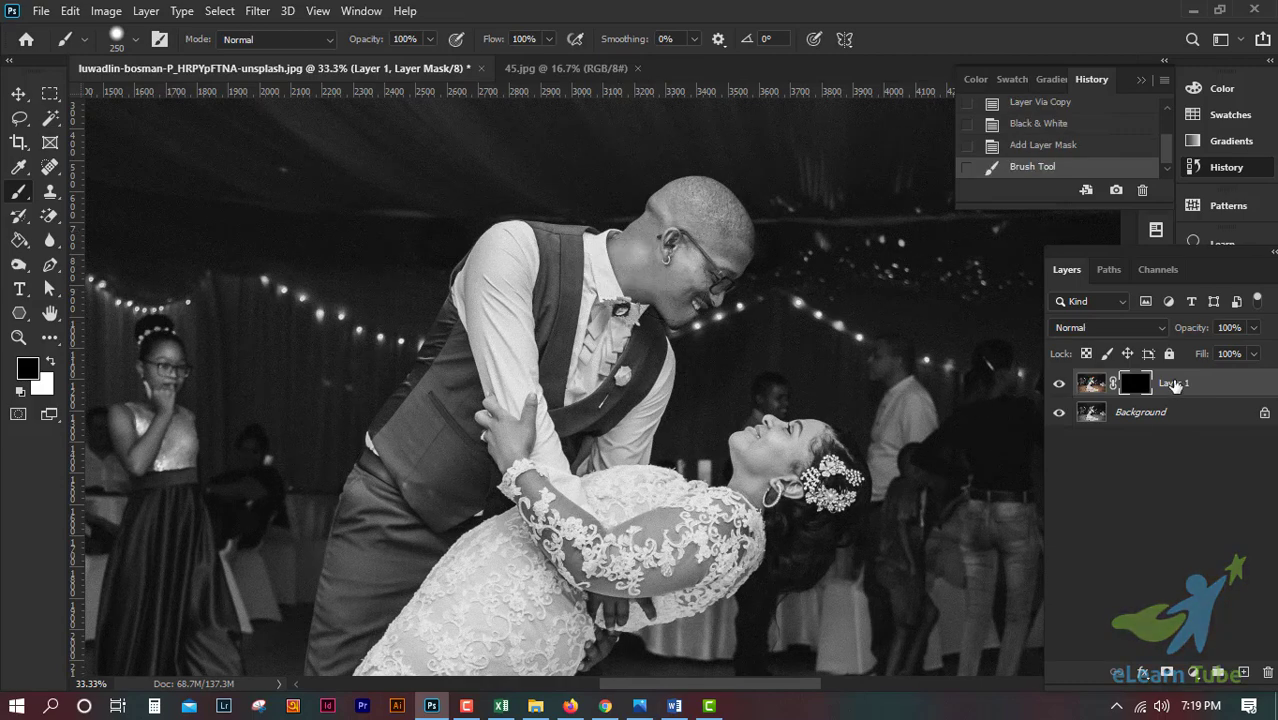
pyautogui.click(51, 363)
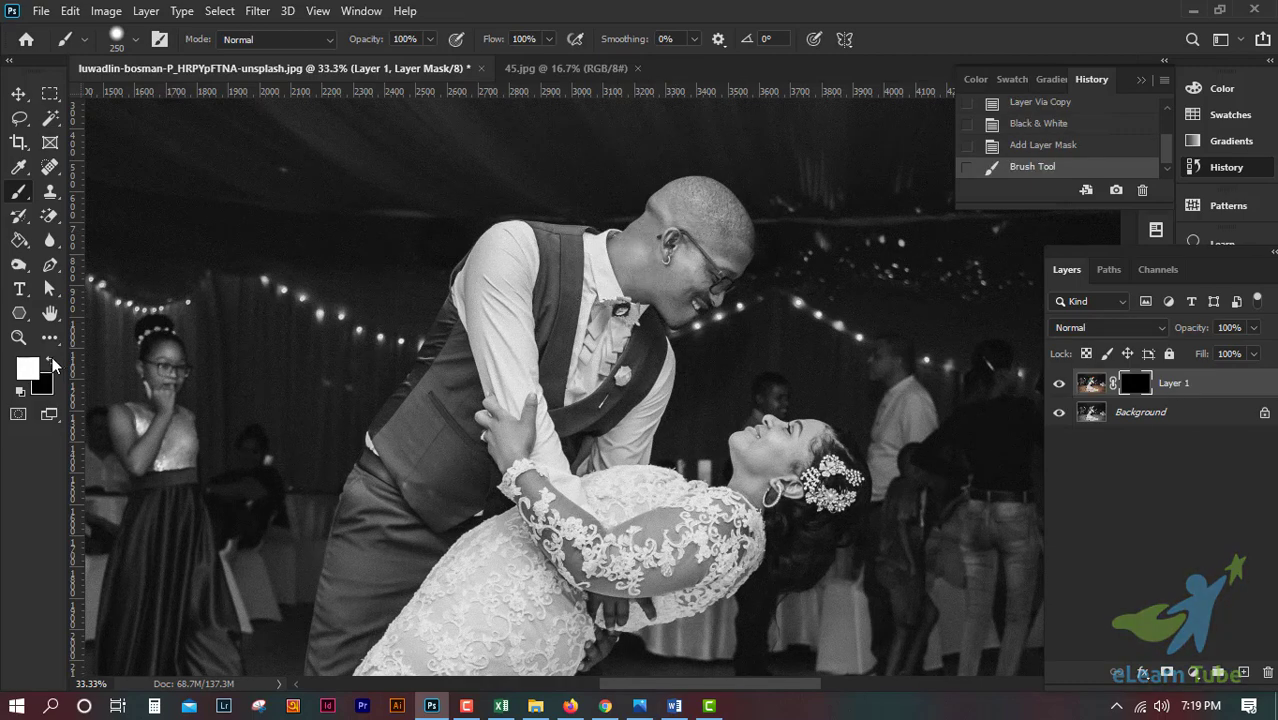
pyautogui.moveTo(563, 325); pyautogui.dragTo(600, 330)
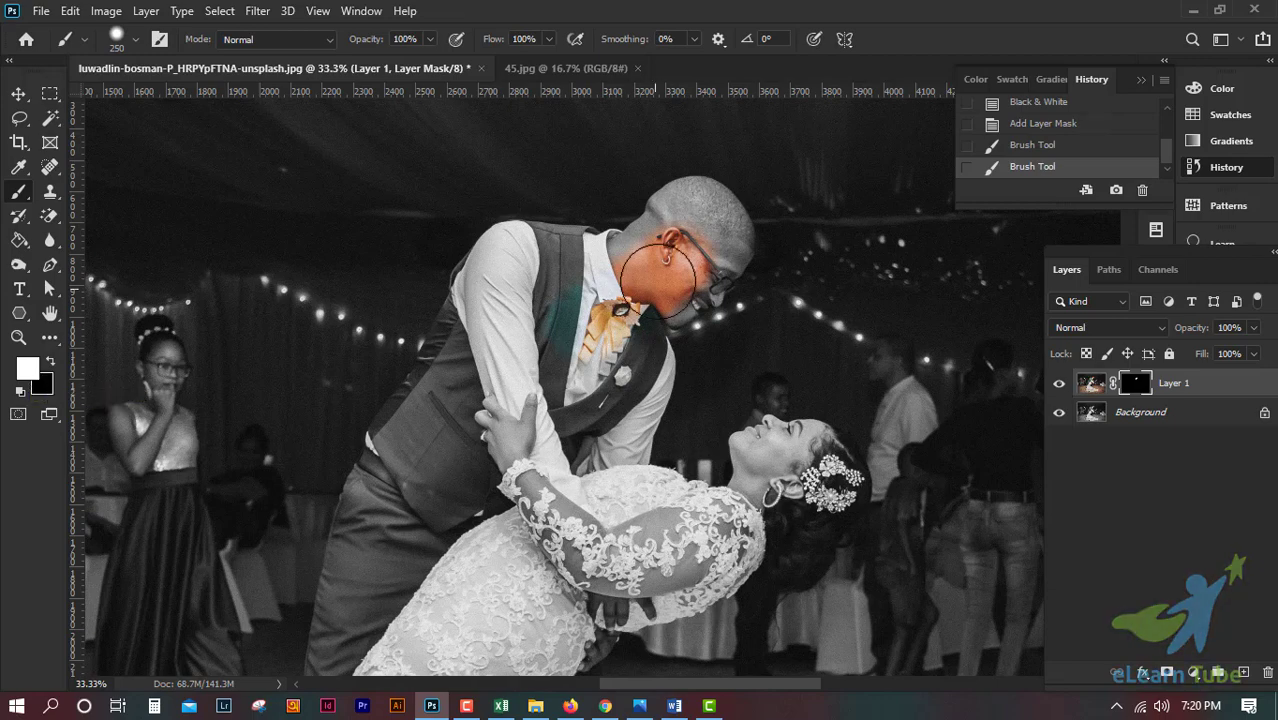
pyautogui.click(628, 268)
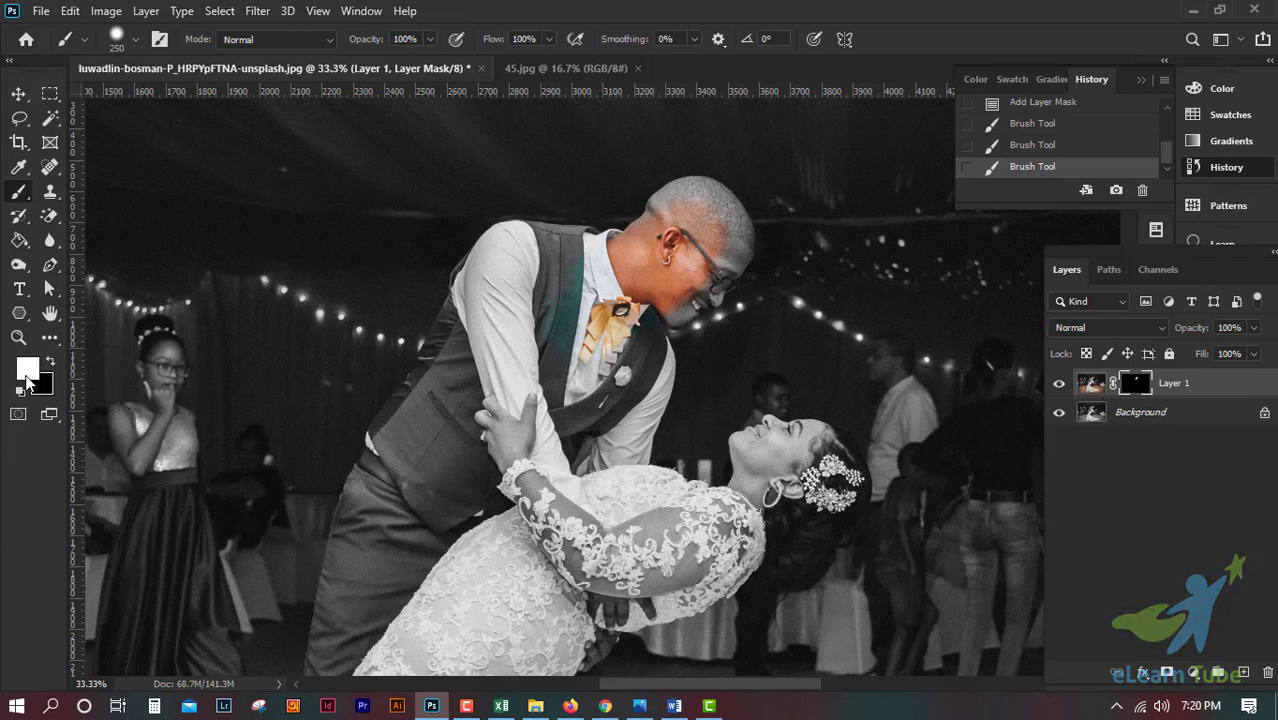
pyautogui.moveTo(701, 258)
pyautogui.mouseDown()
pyautogui.moveTo(541, 295)
pyautogui.moveTo(620, 272)
pyautogui.mouseUp()
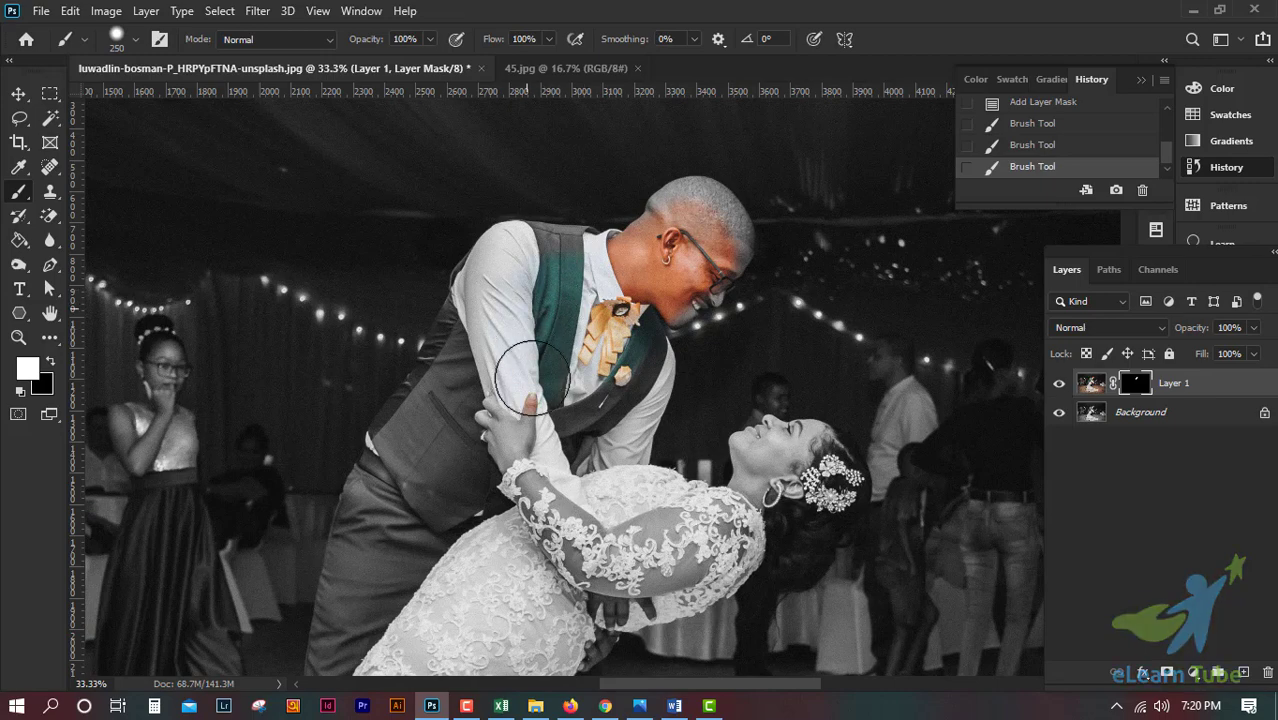
# - Restore colour to the groom's face, green vest and dark jacket on the mask
pyautogui.hotkey('ctrl', '+')
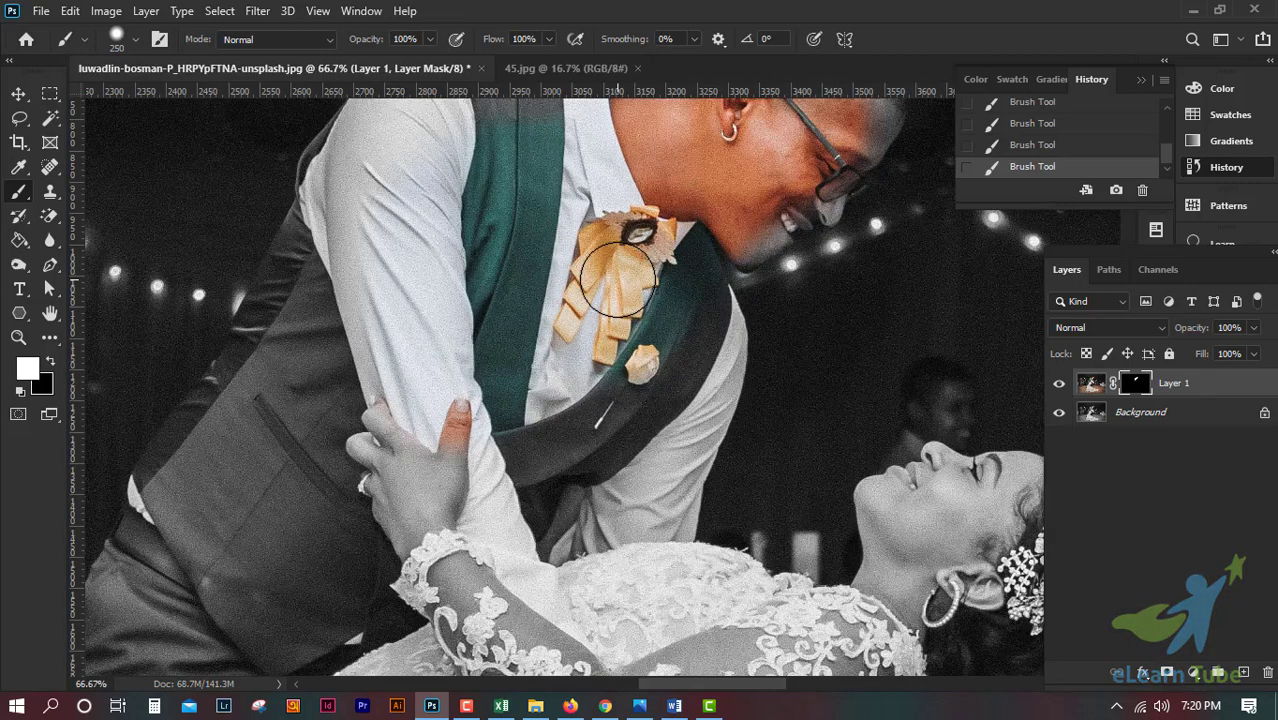
pyautogui.hotkey('ctrl', '+')
pyautogui.moveTo(648, 331)
pyautogui.mouseDown()
pyautogui.moveTo(620, 470)
pyautogui.moveTo(830, 246)
pyautogui.mouseUp()
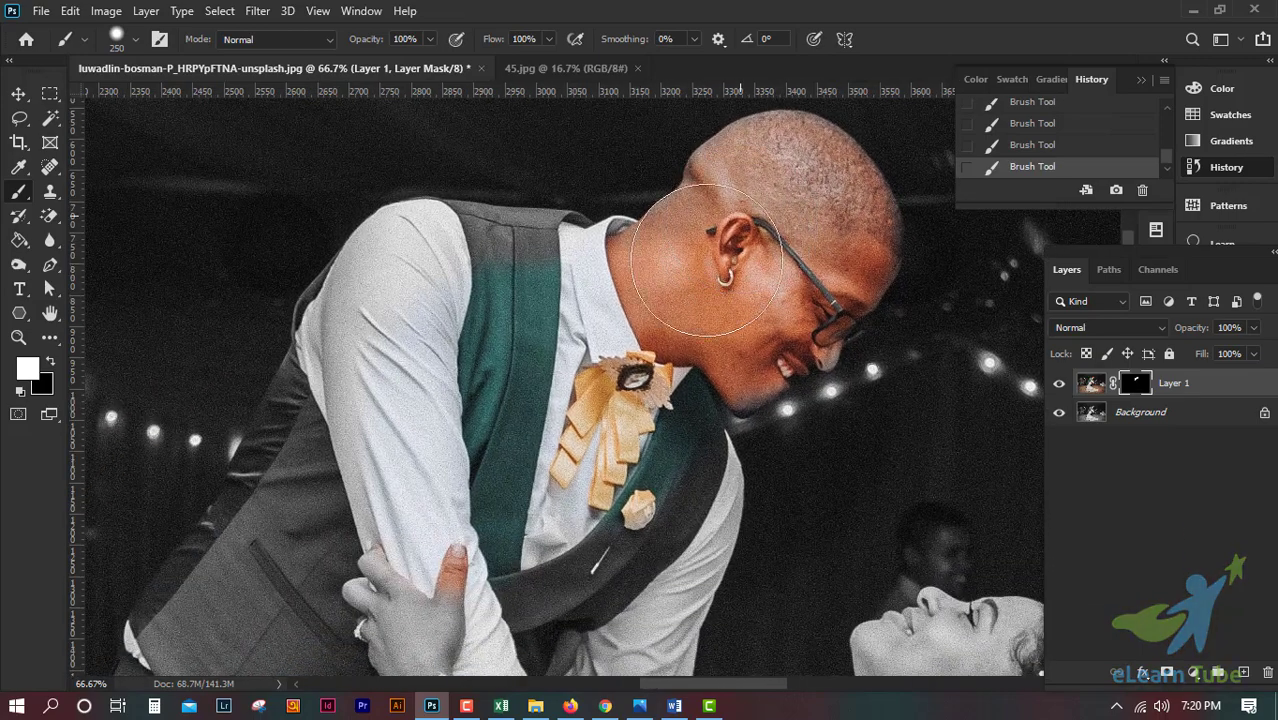
pyautogui.moveTo(740, 222)
pyautogui.mouseDown()
pyautogui.moveTo(630, 465)
pyautogui.moveTo(712, 205)
pyautogui.mouseUp()
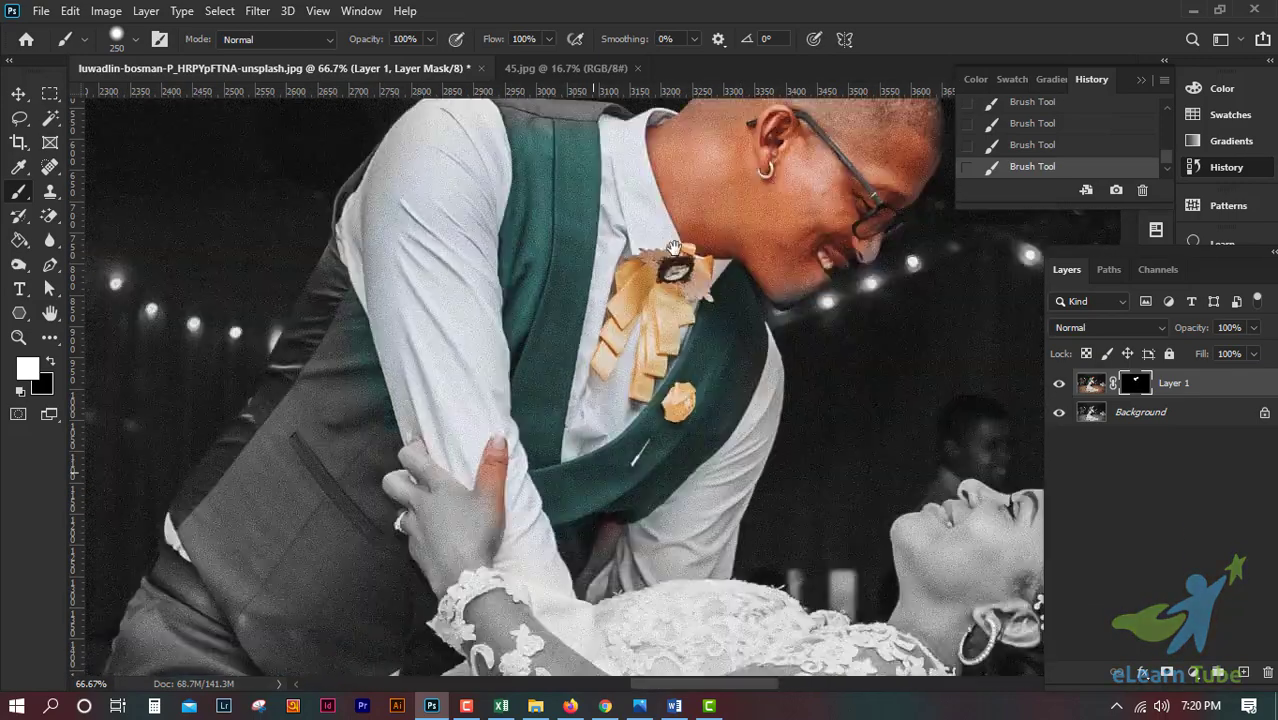
pyautogui.moveTo(640, 470); pyautogui.dragTo(705, 575)
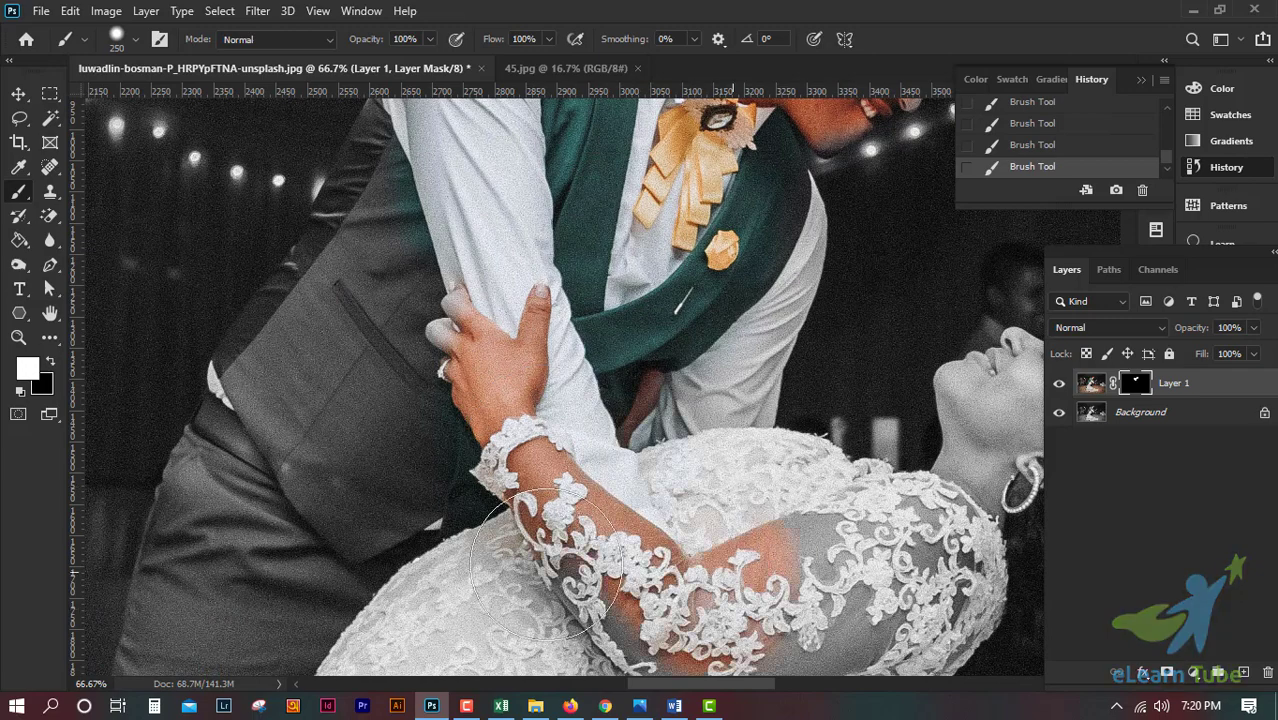
pyautogui.moveTo(613, 485); pyautogui.dragTo(408, 280)
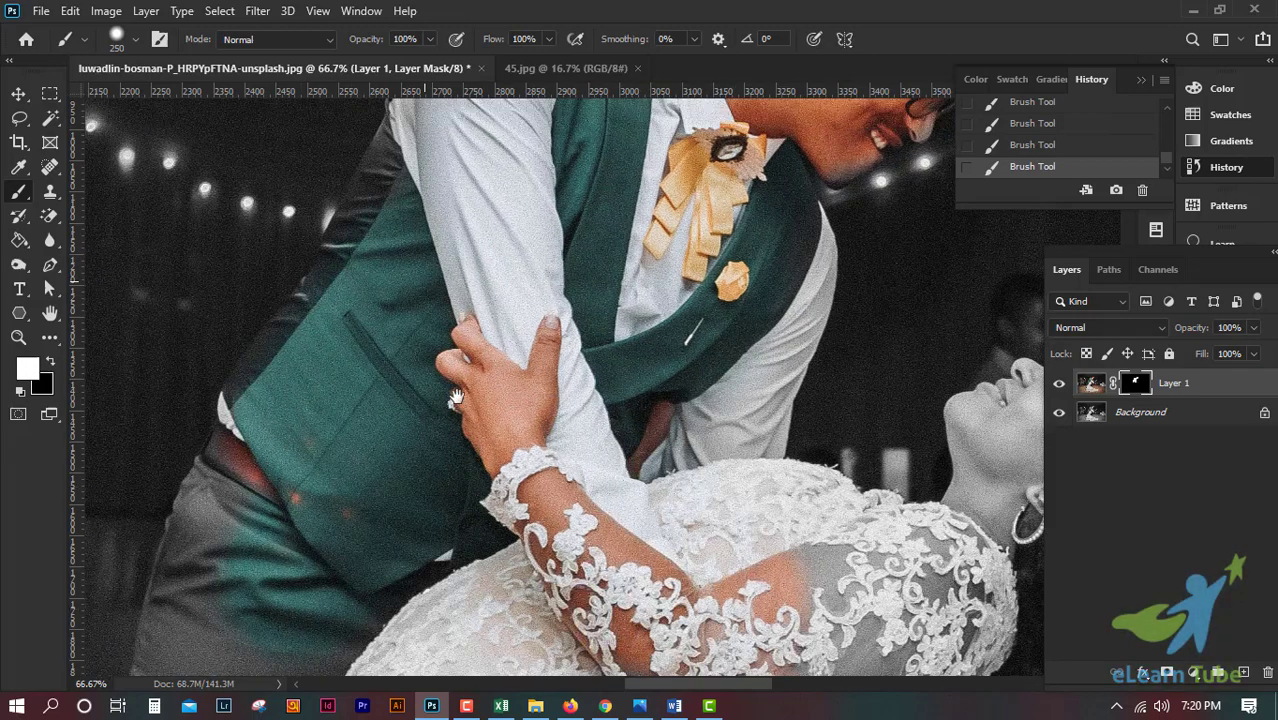
# - Restore colour to the bride's face and hair, panning over the dress and hands
pyautogui.moveTo(465, 144)
pyautogui.mouseDown()
pyautogui.moveTo(528, 386)
pyautogui.moveTo(715, 272)
pyautogui.mouseUp()
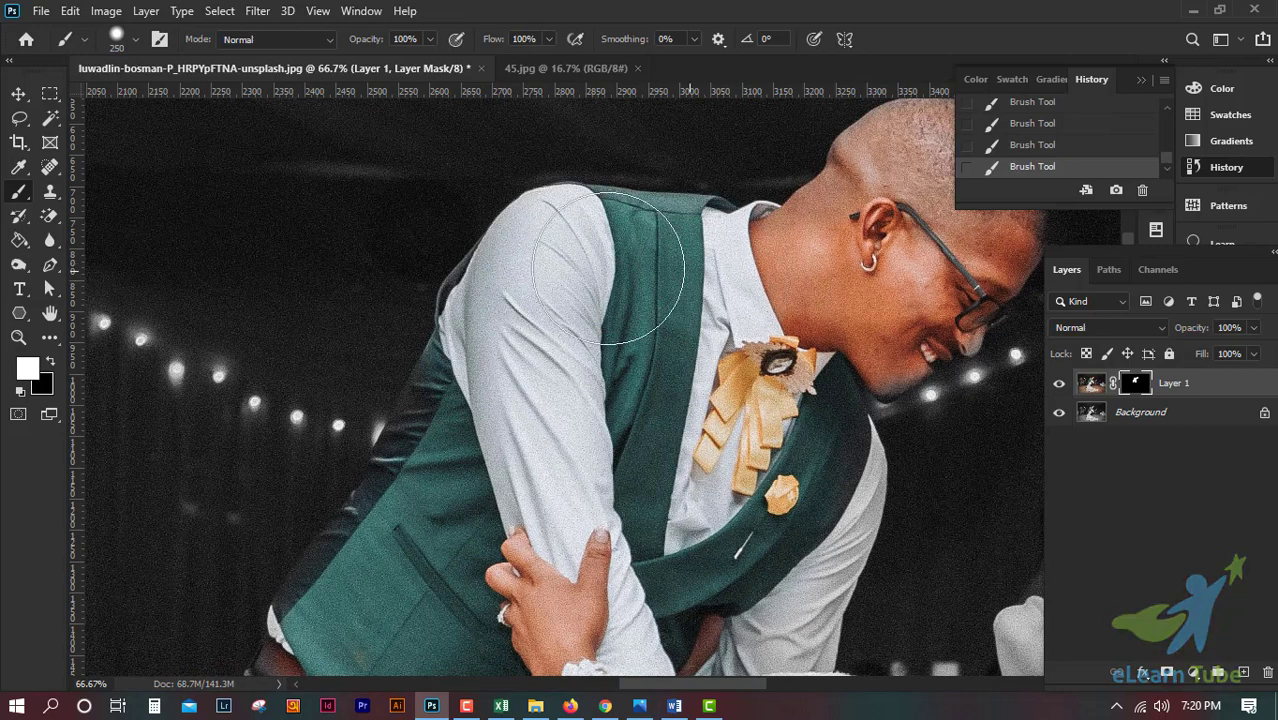
pyautogui.moveTo(711, 385)
pyautogui.mouseDown()
pyautogui.moveTo(675, 337)
pyautogui.moveTo(526, 323)
pyautogui.moveTo(415, 157)
pyautogui.mouseUp()
pyautogui.moveTo(871, 458); pyautogui.dragTo(772, 445)
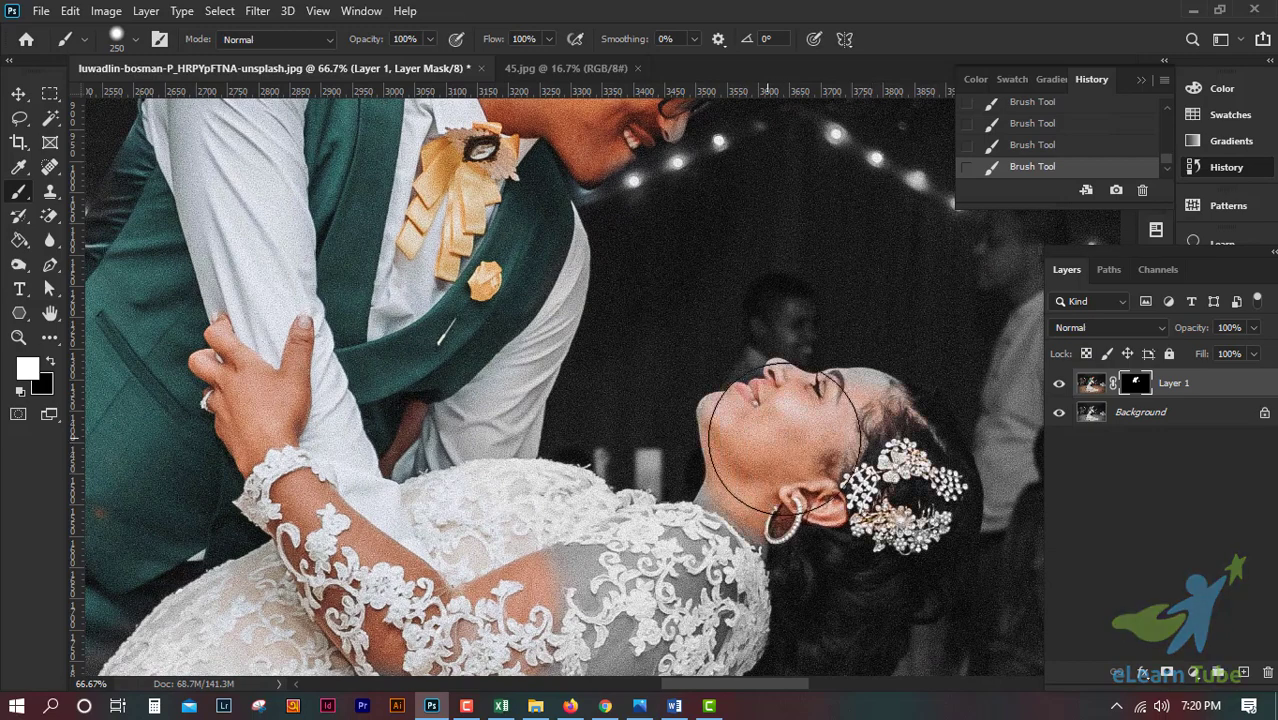
pyautogui.moveTo(860, 460); pyautogui.dragTo(865, 242)
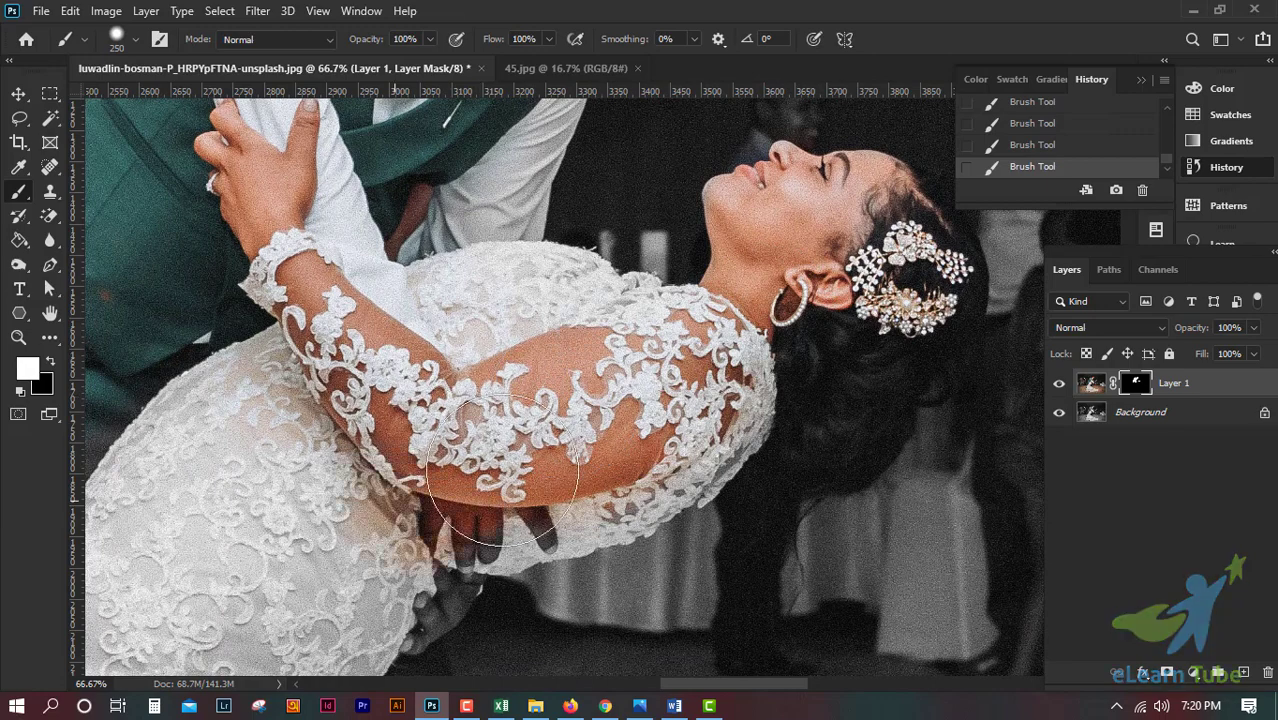
pyautogui.moveTo(475, 455); pyautogui.dragTo(751, 247)
# - Restore skin tone to the couple's hands and colour to the groom's teal suit
pyautogui.moveTo(790, 270); pyautogui.dragTo(739, 408)
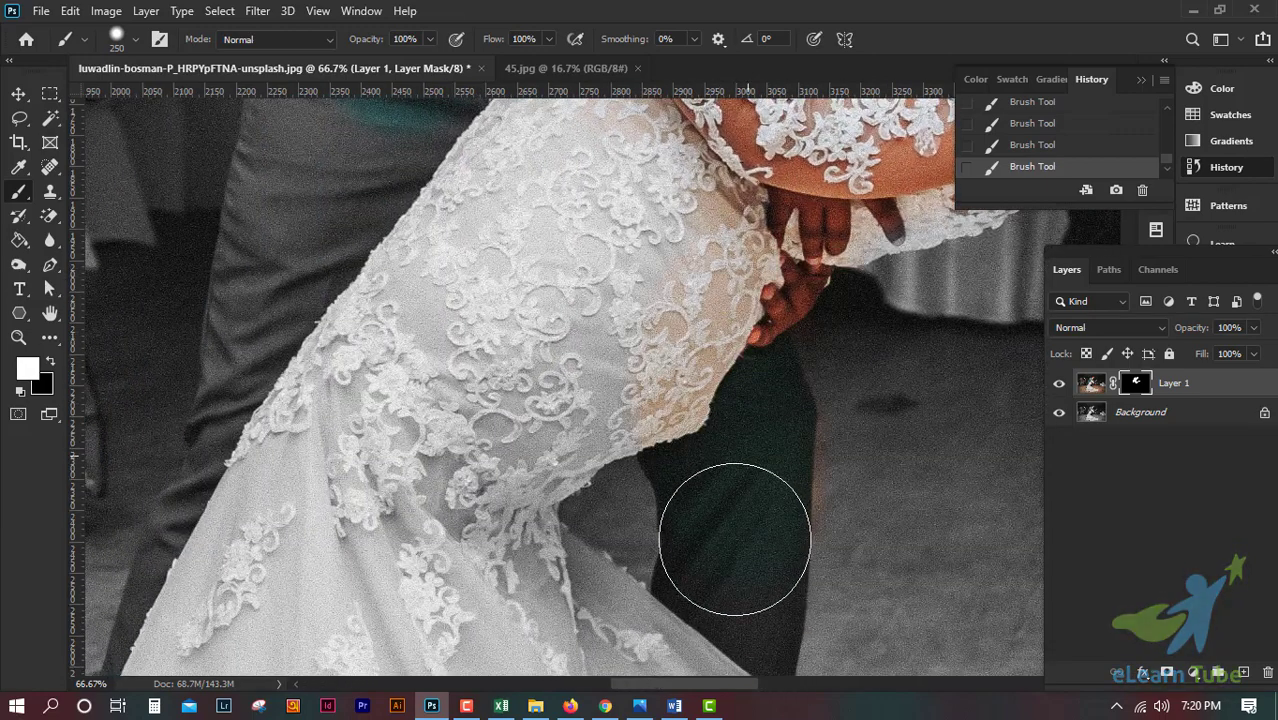
pyautogui.moveTo(727, 622)
pyautogui.mouseDown()
pyautogui.moveTo(700, 300)
pyautogui.moveTo(640, 400)
pyautogui.moveTo(679, 479)
pyautogui.mouseUp()
pyautogui.moveTo(415, 145); pyautogui.dragTo(535, 195)
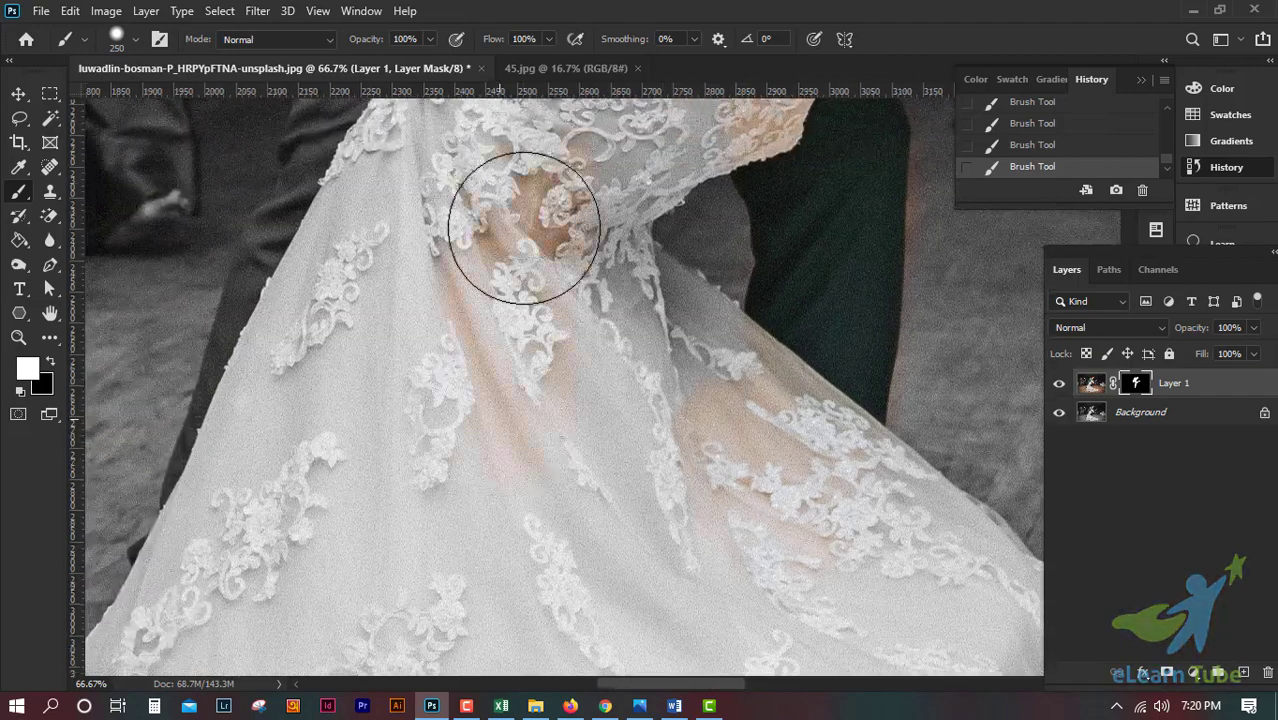
pyautogui.moveTo(380, 330); pyautogui.dragTo(590, 479)
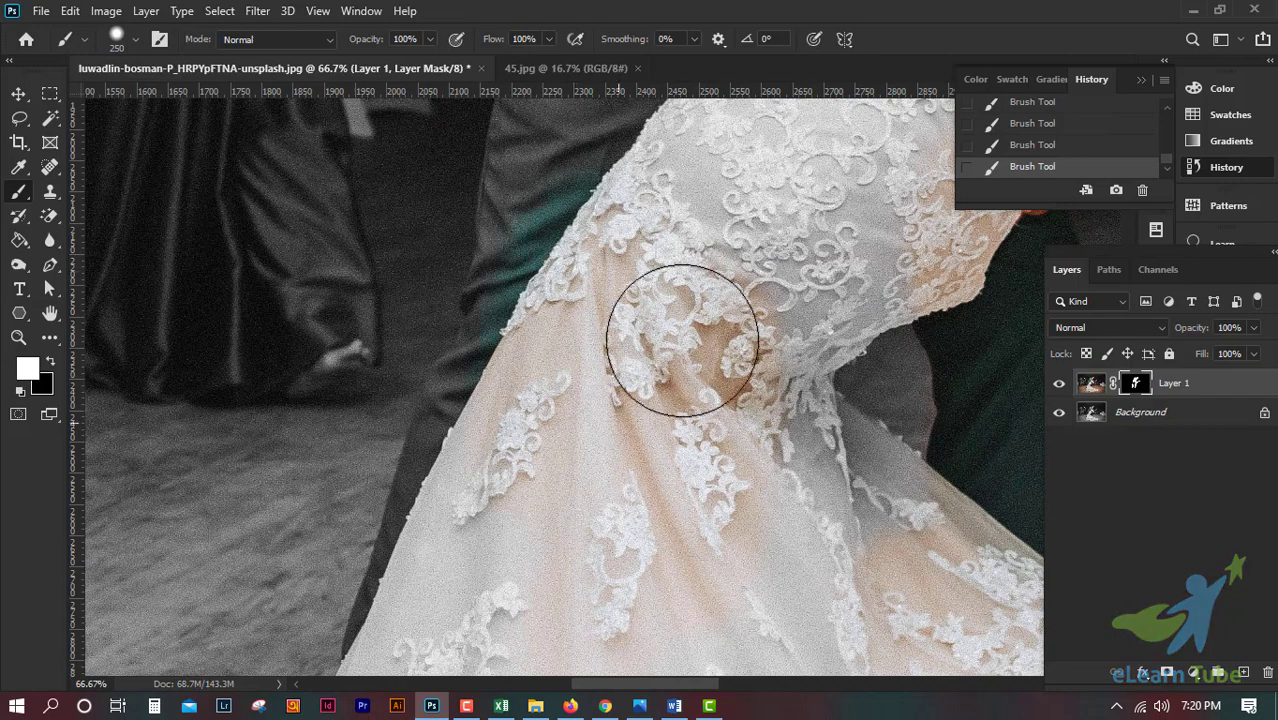
pyautogui.moveTo(670, 337); pyautogui.dragTo(577, 557)
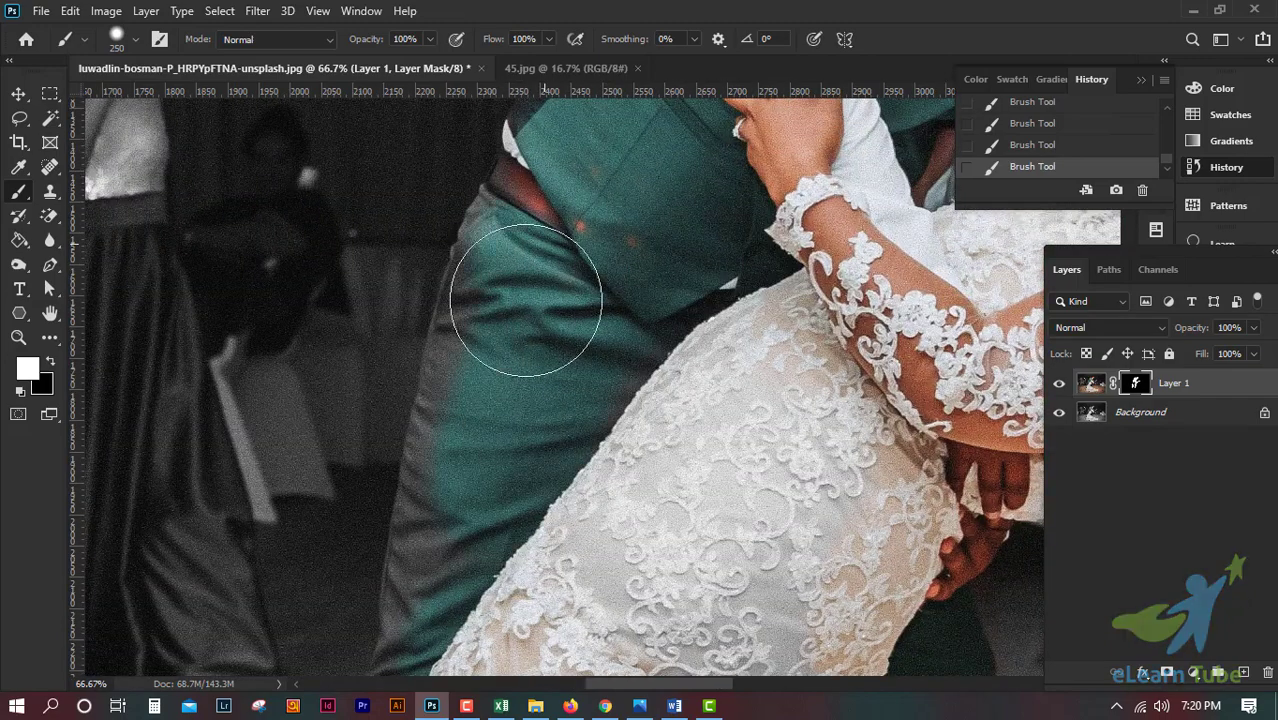
pyautogui.moveTo(465, 522); pyautogui.dragTo(617, 218)
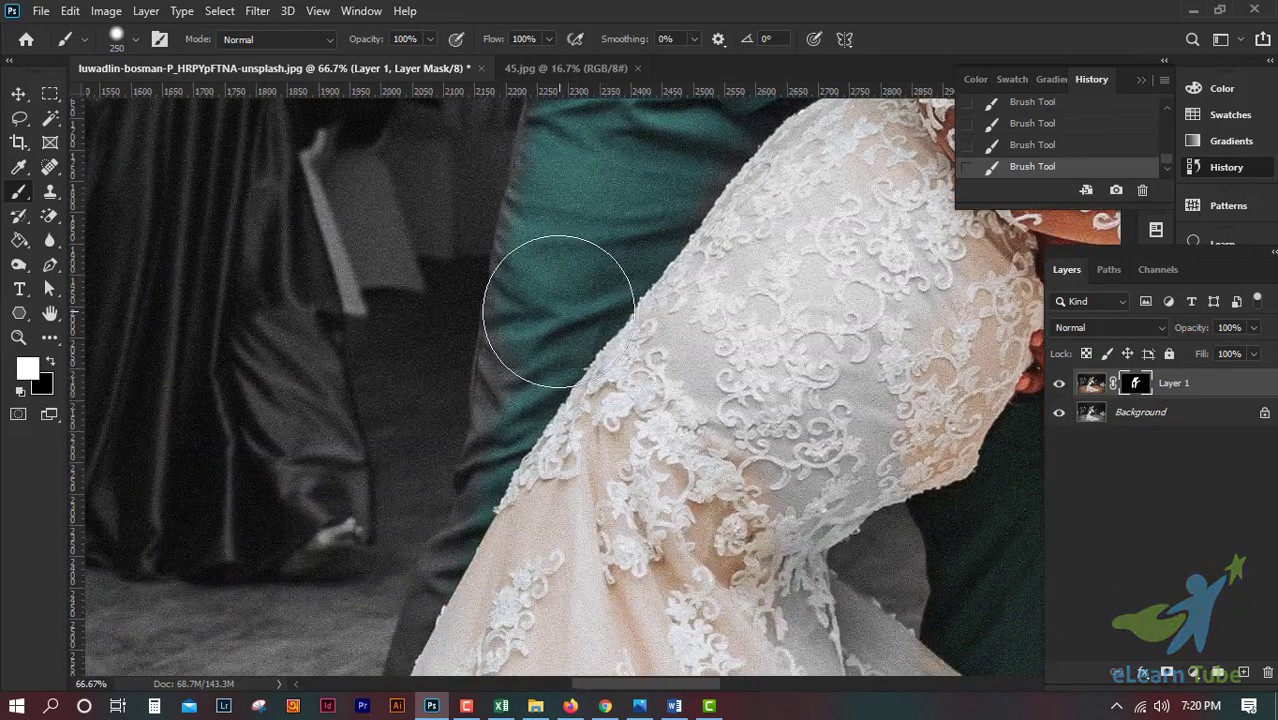
pyautogui.moveTo(485, 499); pyautogui.dragTo(577, 517)
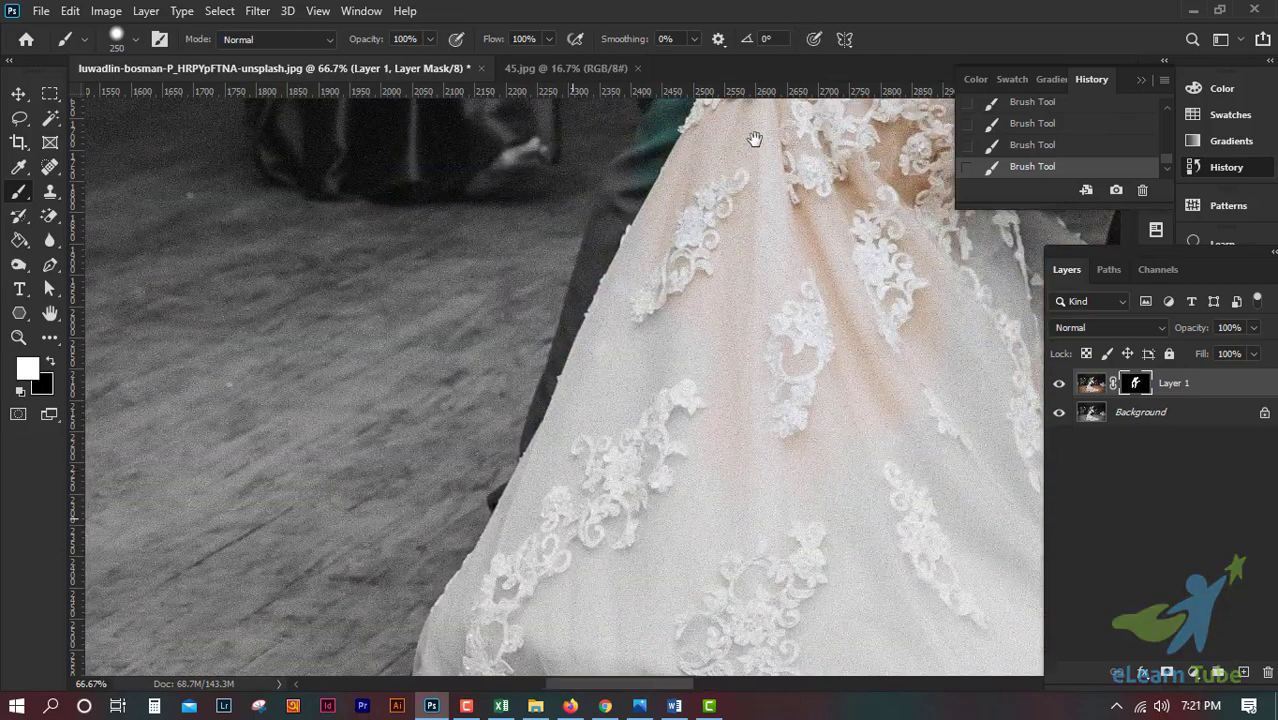
# - Paint the peach colour back along the wedding dress edge
pyautogui.moveTo(727, 157); pyautogui.dragTo(613, 400)
pyautogui.moveTo(732, 393); pyautogui.dragTo(700, 150)
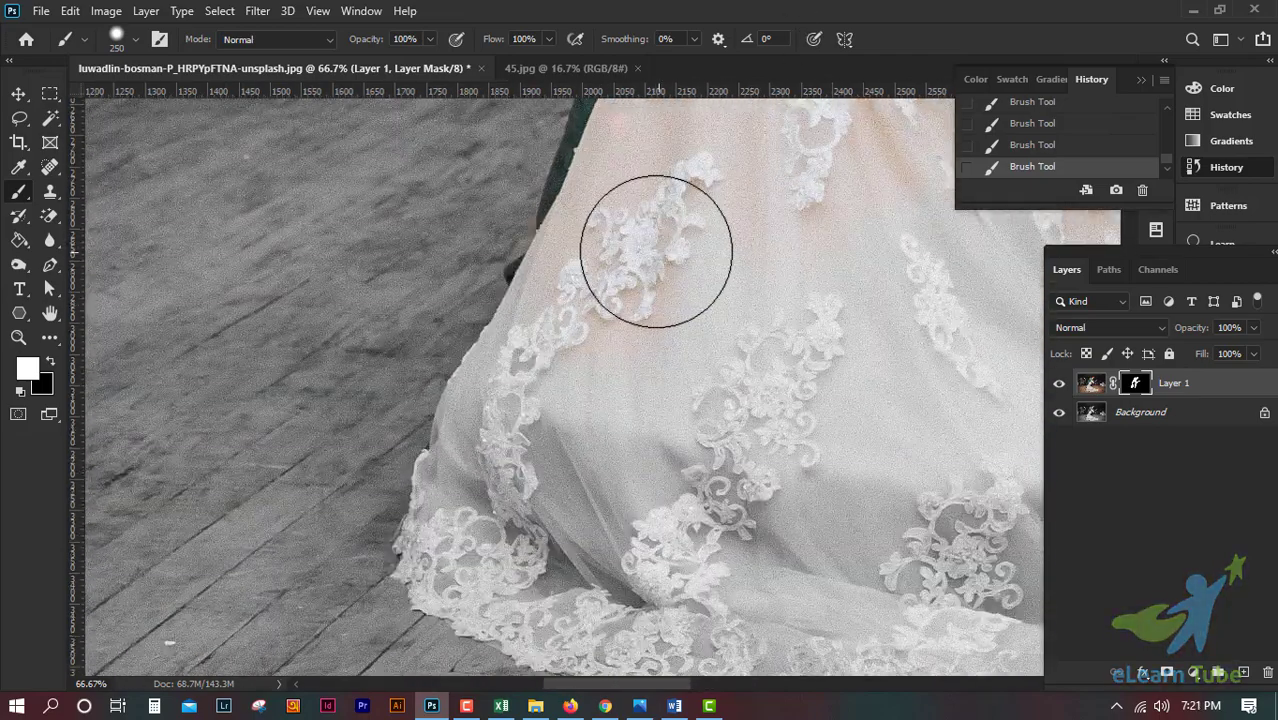
pyautogui.moveTo(657, 243)
pyautogui.mouseDown()
pyautogui.moveTo(513, 434)
pyautogui.moveTo(505, 528)
pyautogui.mouseUp()
pyautogui.moveTo(703, 501); pyautogui.dragTo(417, 261)
pyautogui.scroll(-5, 362, 537)
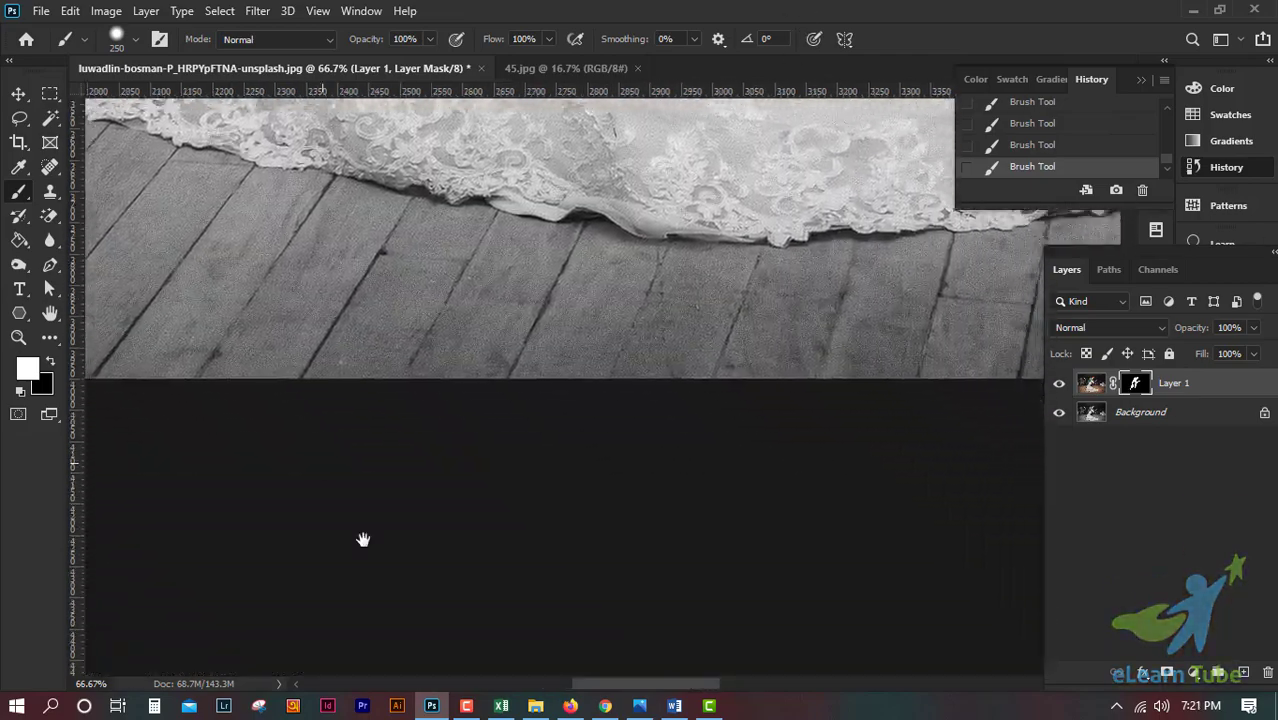
pyautogui.moveTo(663, 120)
pyautogui.mouseDown()
pyautogui.moveTo(300, 400)
pyautogui.moveTo(650, 363)
pyautogui.moveTo(385, 442)
pyautogui.mouseUp()
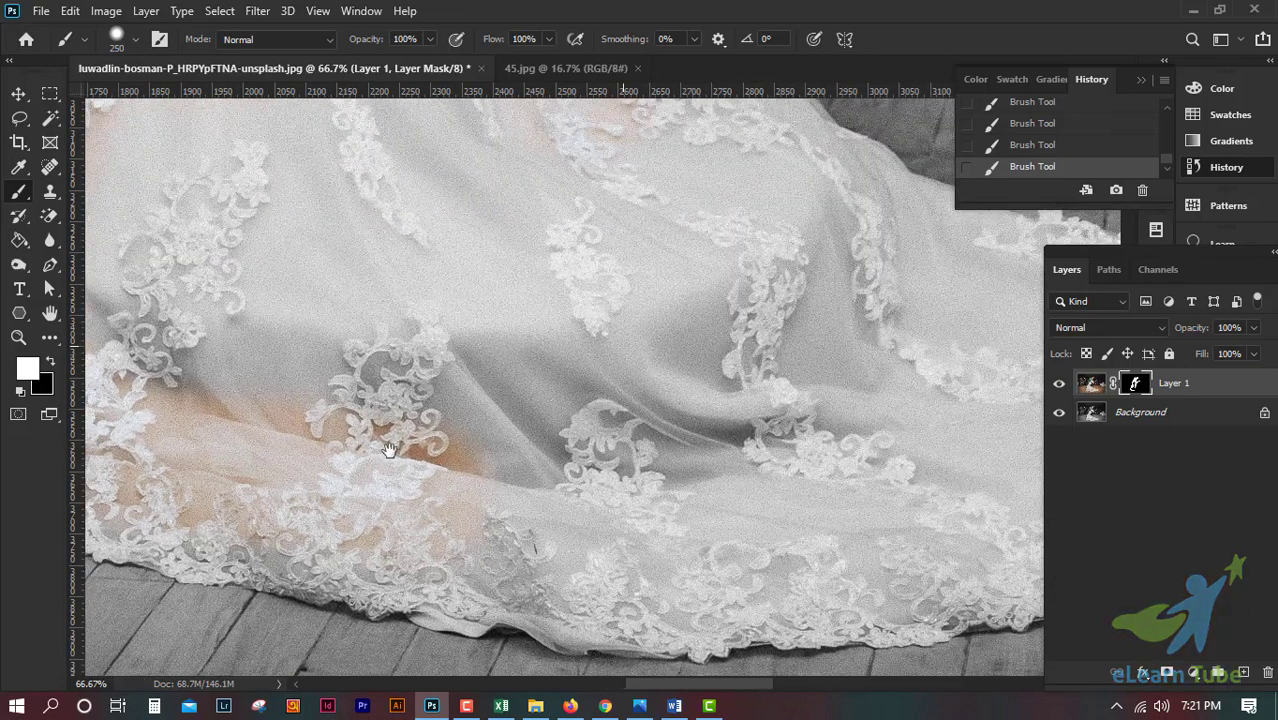
pyautogui.moveTo(599, 305); pyautogui.dragTo(565, 357)
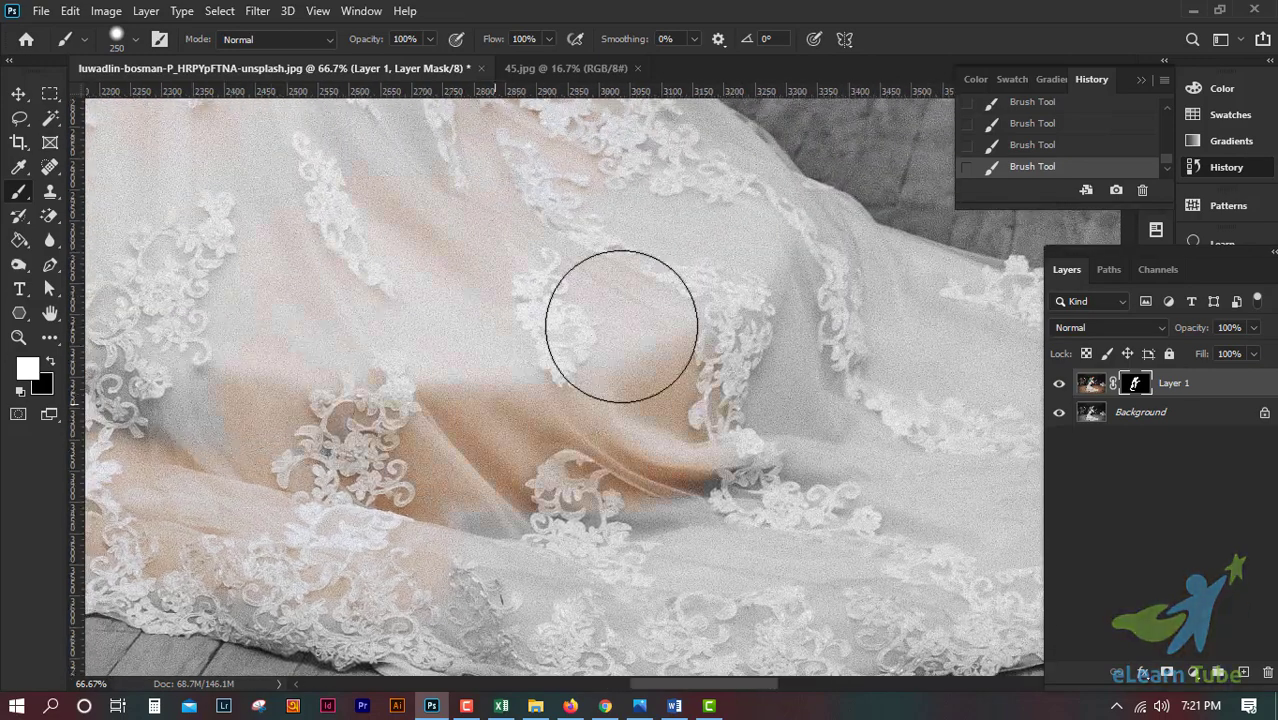
pyautogui.moveTo(302, 474)
pyautogui.mouseDown()
pyautogui.moveTo(239, 289)
pyautogui.moveTo(212, 250)
pyautogui.mouseUp()
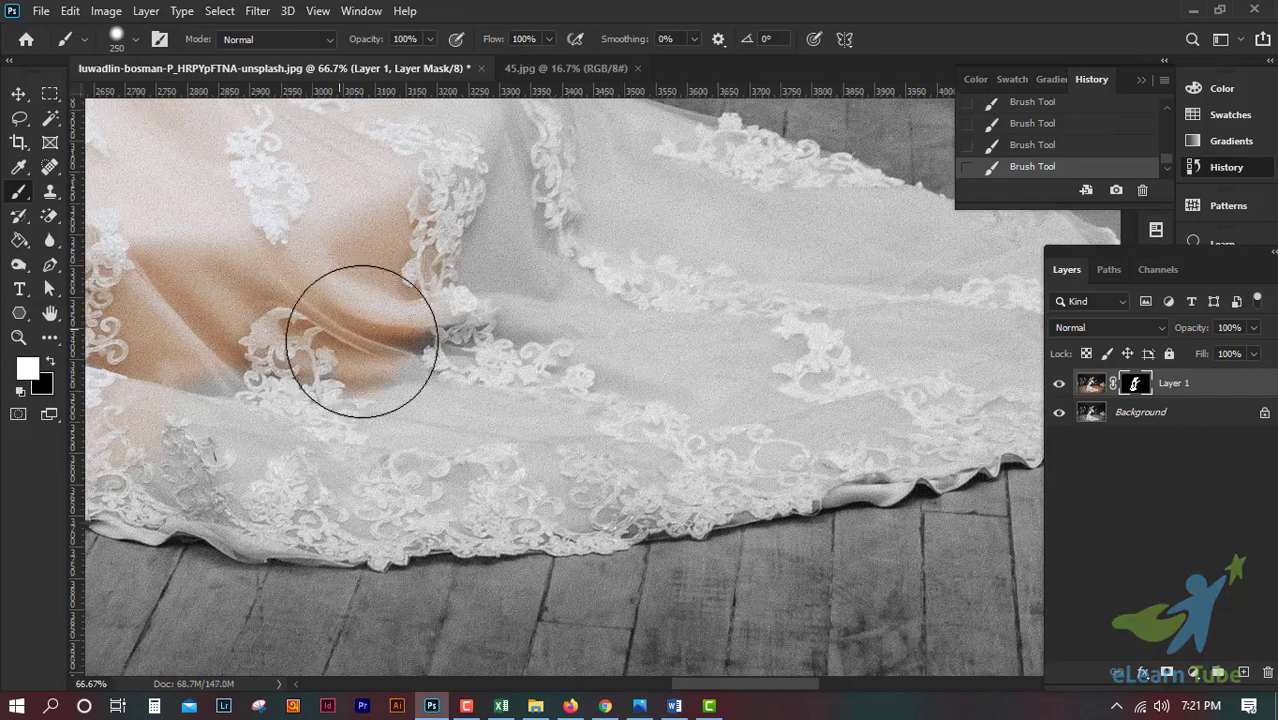
pyautogui.moveTo(699, 428)
pyautogui.mouseDown()
pyautogui.moveTo(352, 483)
pyautogui.moveTo(288, 507)
pyautogui.mouseUp()
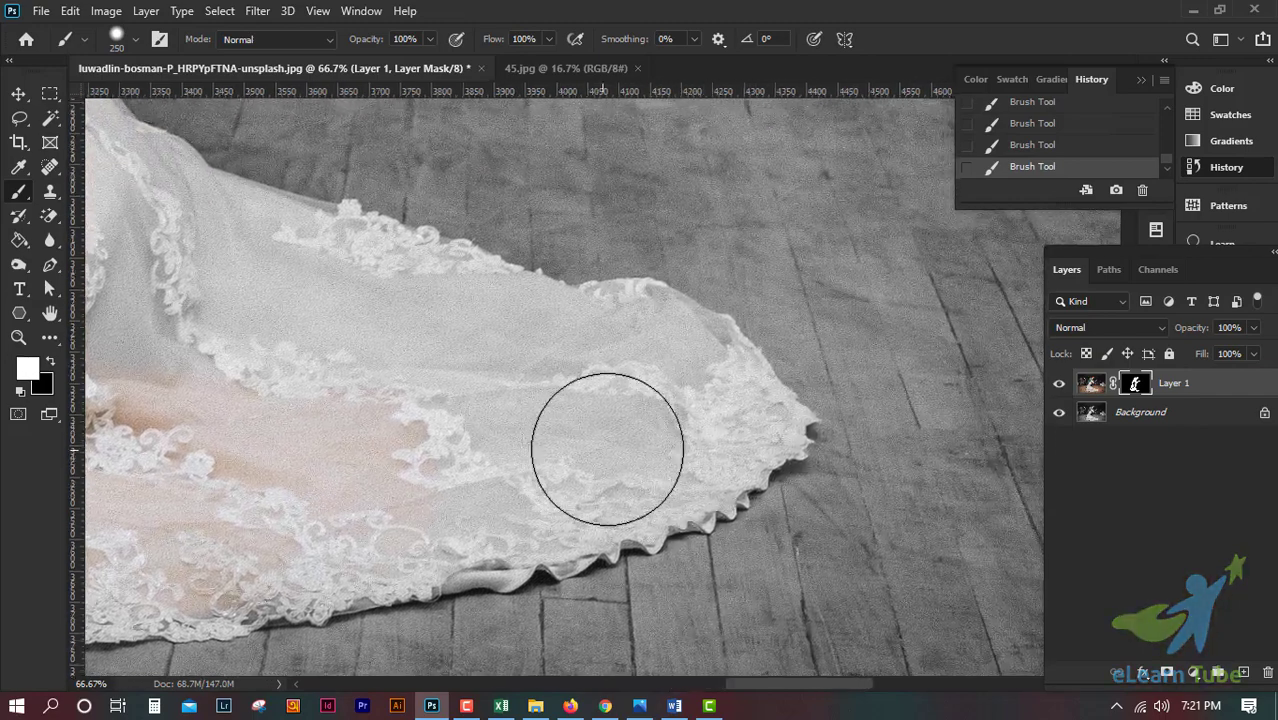
# - Restore pink colour across the dress centre and upper folds, working up to the couple
pyautogui.moveTo(607, 456)
pyautogui.mouseDown()
pyautogui.moveTo(741, 413)
pyautogui.moveTo(513, 399)
pyautogui.moveTo(453, 356)
pyautogui.mouseUp()
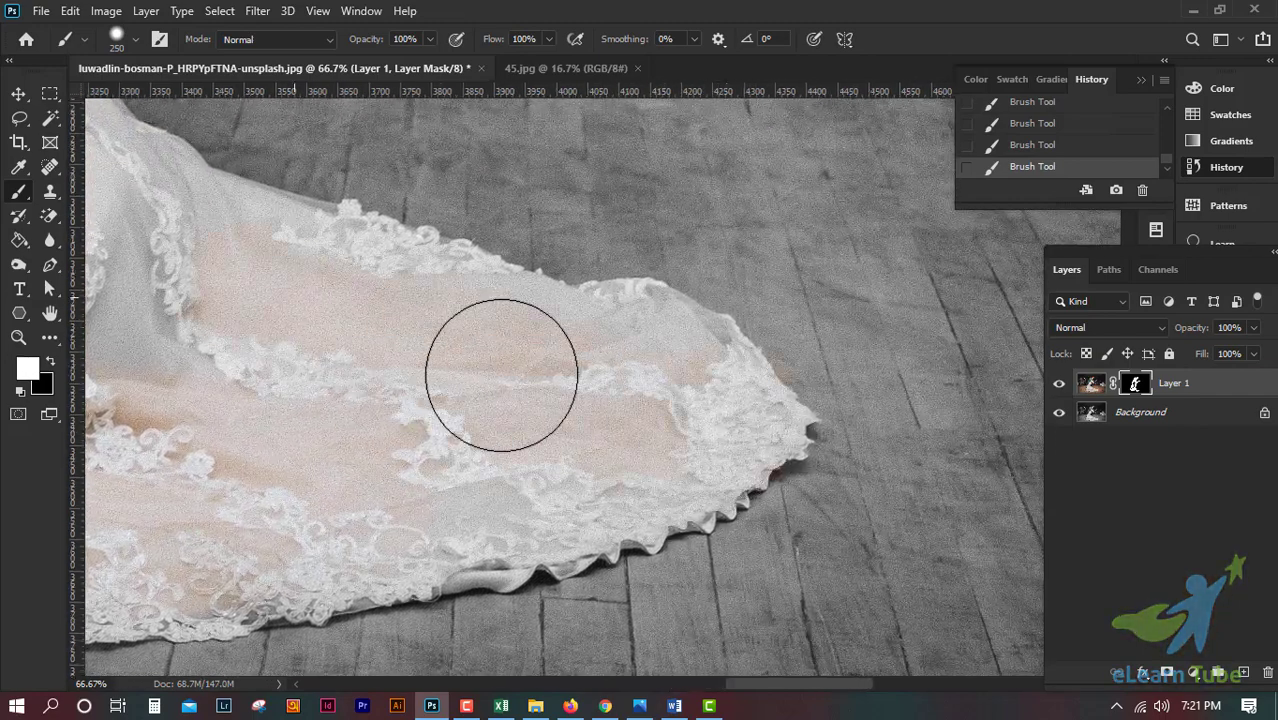
pyautogui.moveTo(342, 471); pyautogui.dragTo(759, 566)
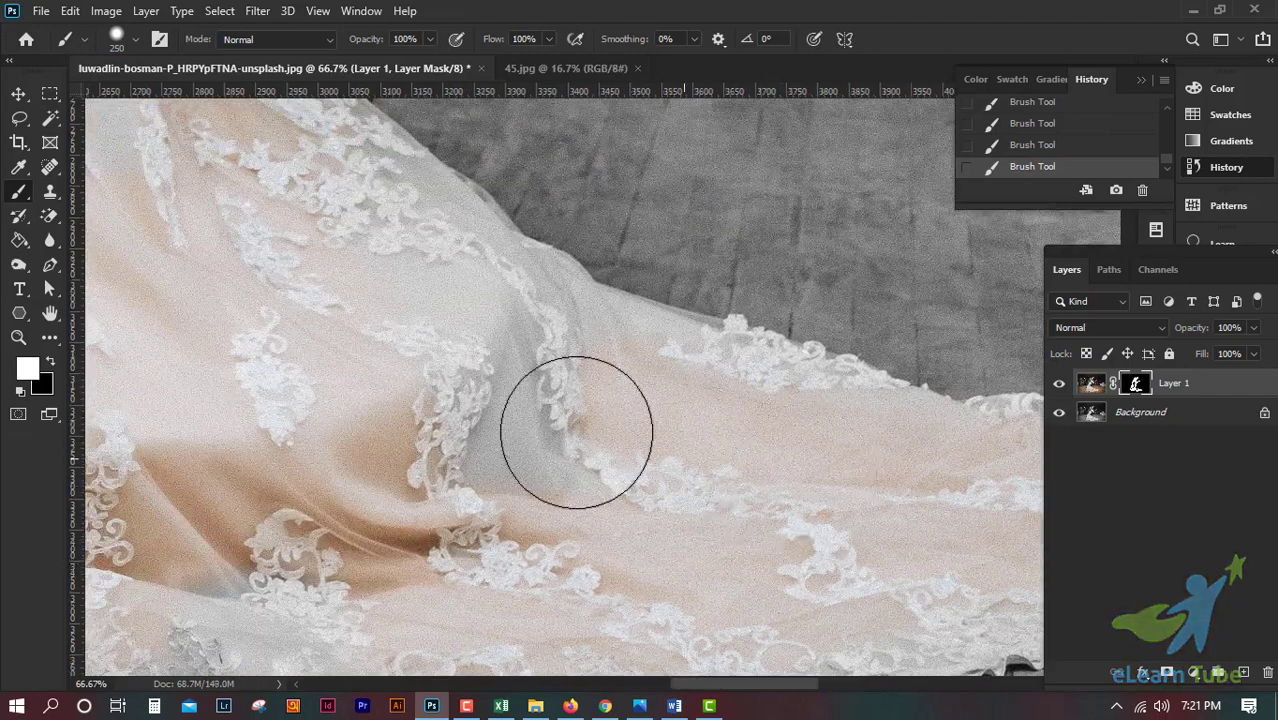
pyautogui.moveTo(337, 271); pyautogui.dragTo(679, 645)
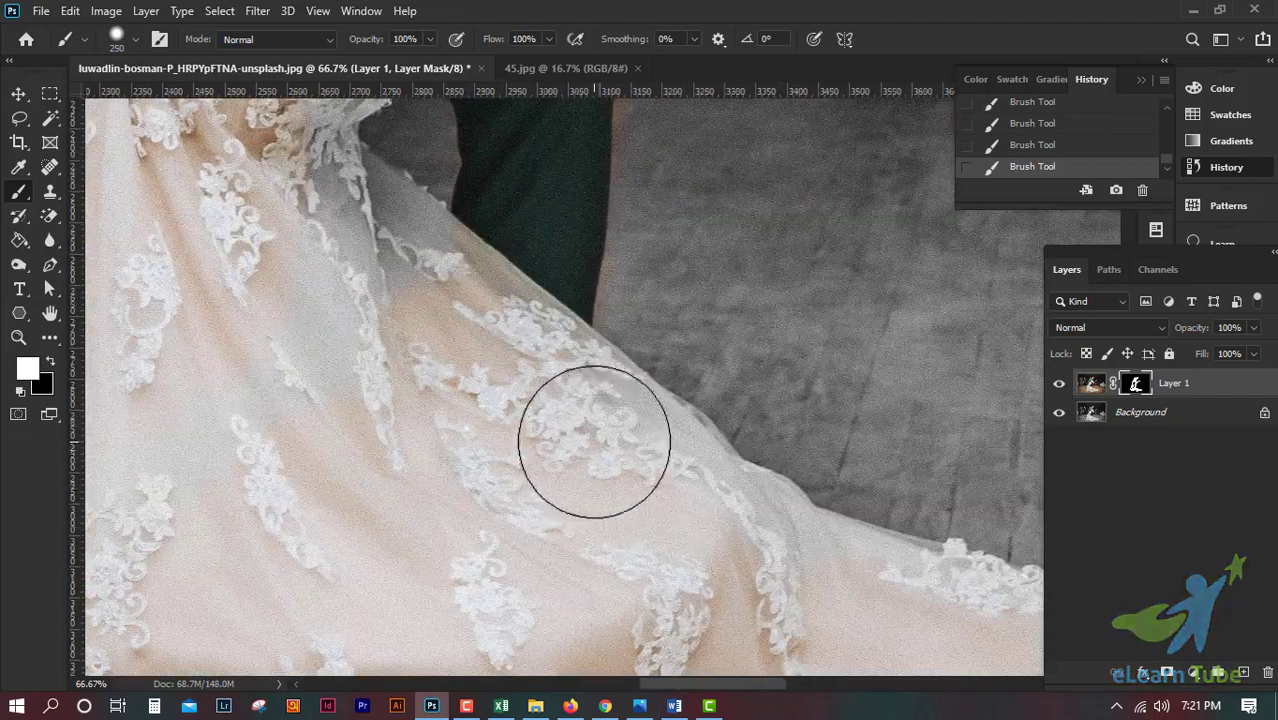
pyautogui.moveTo(827, 599); pyautogui.dragTo(808, 635)
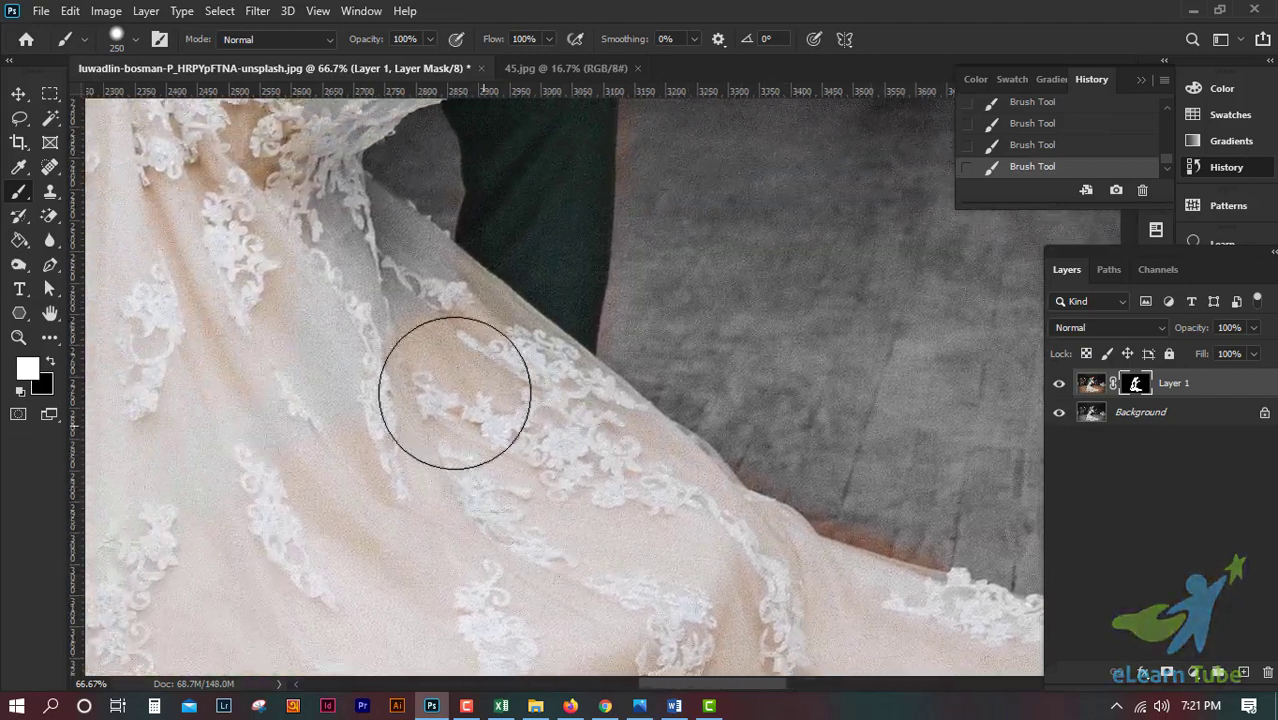
pyautogui.moveTo(462, 500); pyautogui.dragTo(467, 666)
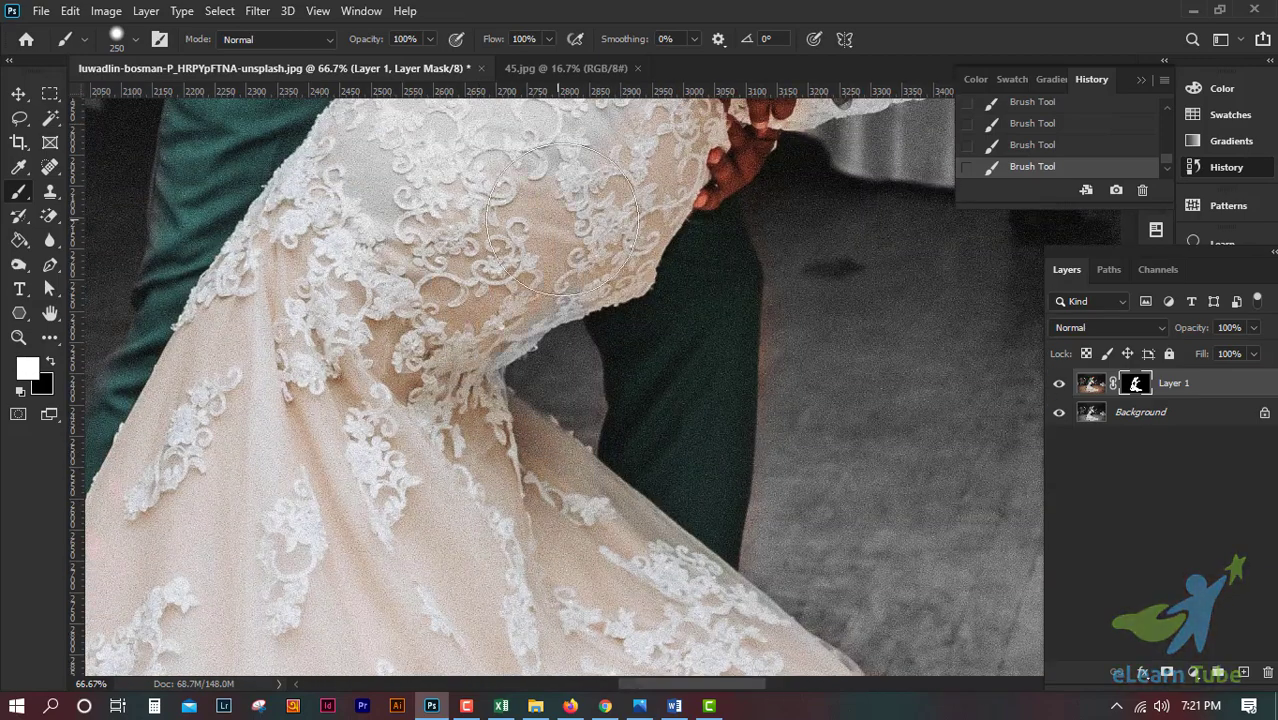
pyautogui.moveTo(404, 447); pyautogui.dragTo(512, 611)
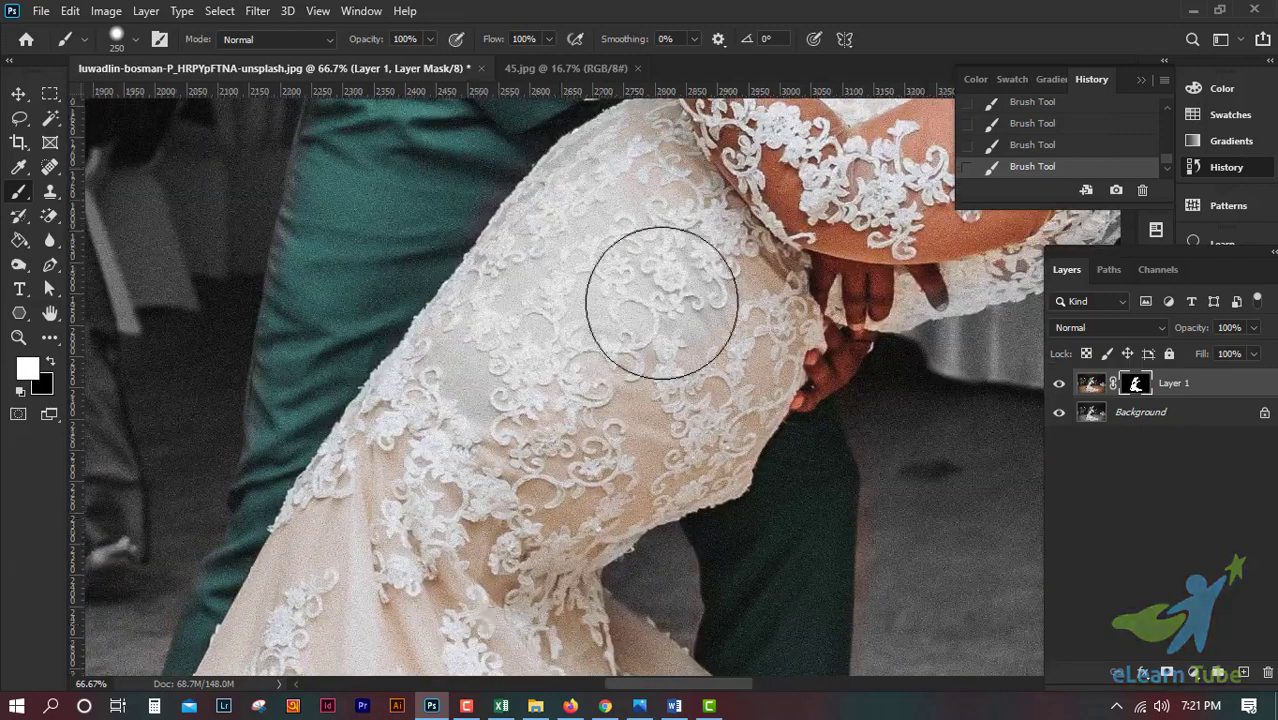
pyautogui.moveTo(531, 402); pyautogui.dragTo(528, 471)
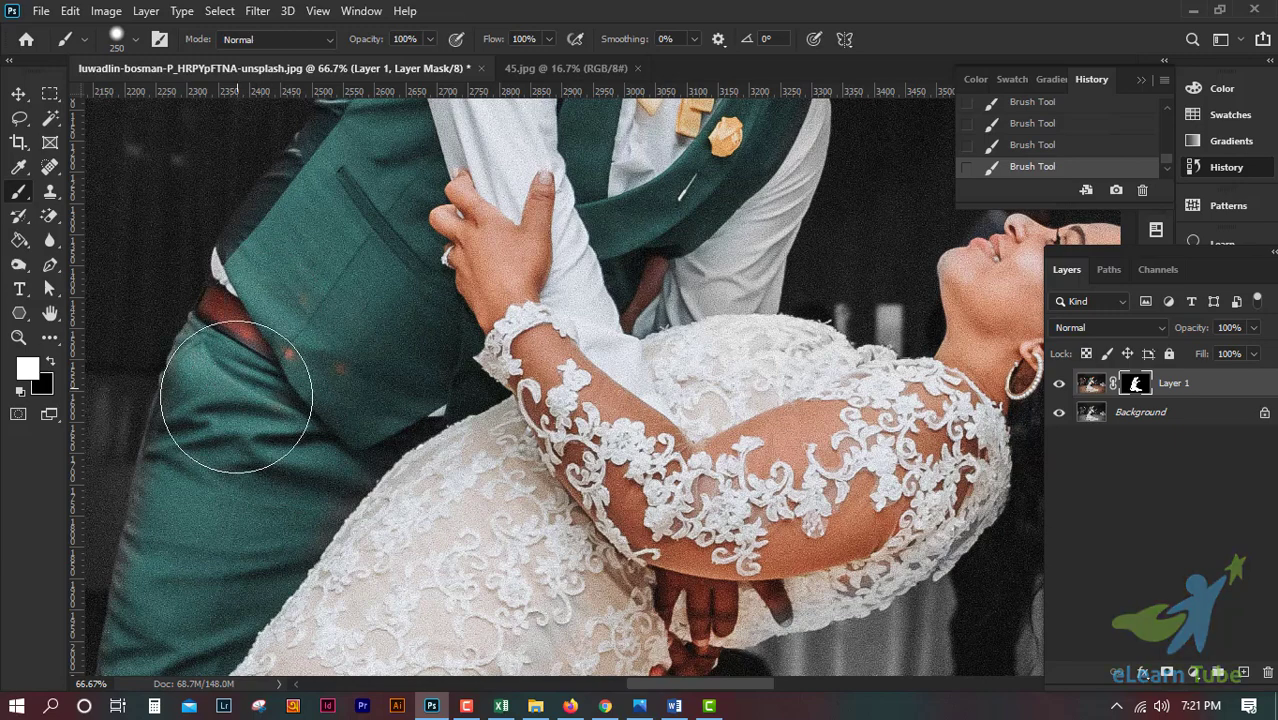
pyautogui.moveTo(440, 370)
pyautogui.mouseDown()
pyautogui.moveTo(397, 503)
pyautogui.moveTo(470, 660)
pyautogui.mouseUp()
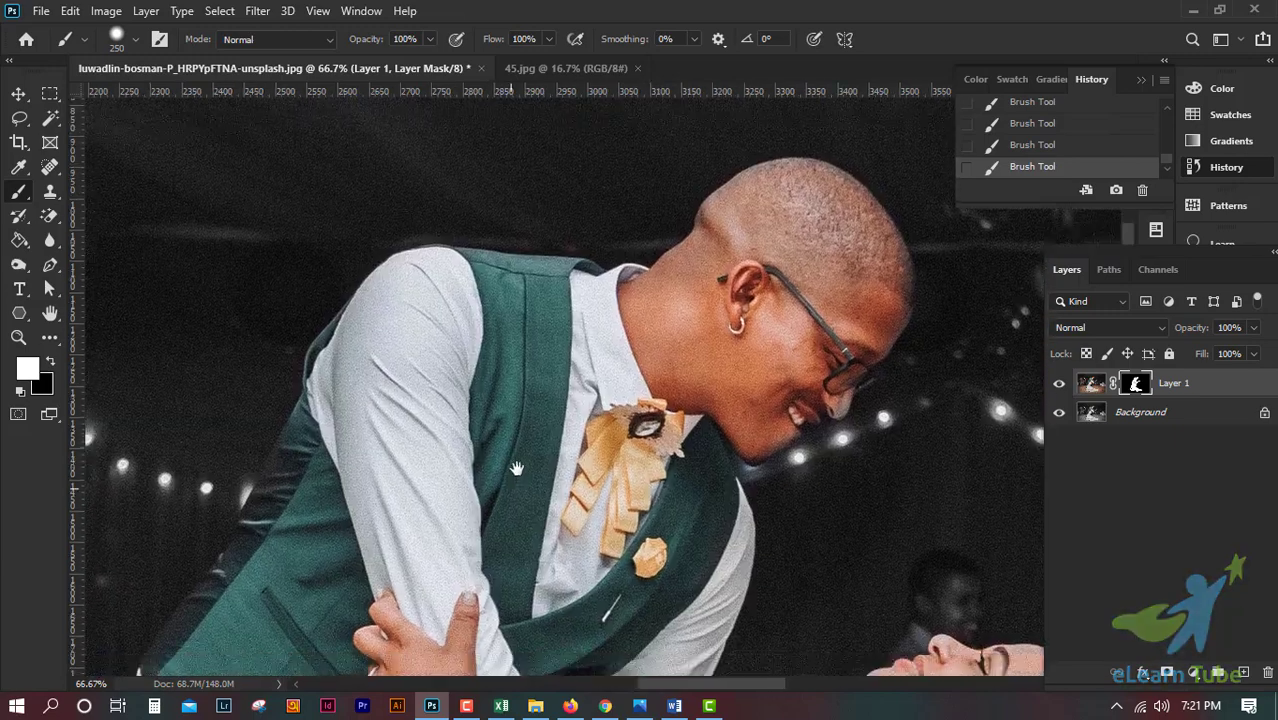
# - Zoom out to 12.5% then 25% to check the colour couple against the grey hall
pyautogui.scroll(-3, 516, 470)
pyautogui.scroll(-1, 516, 470)
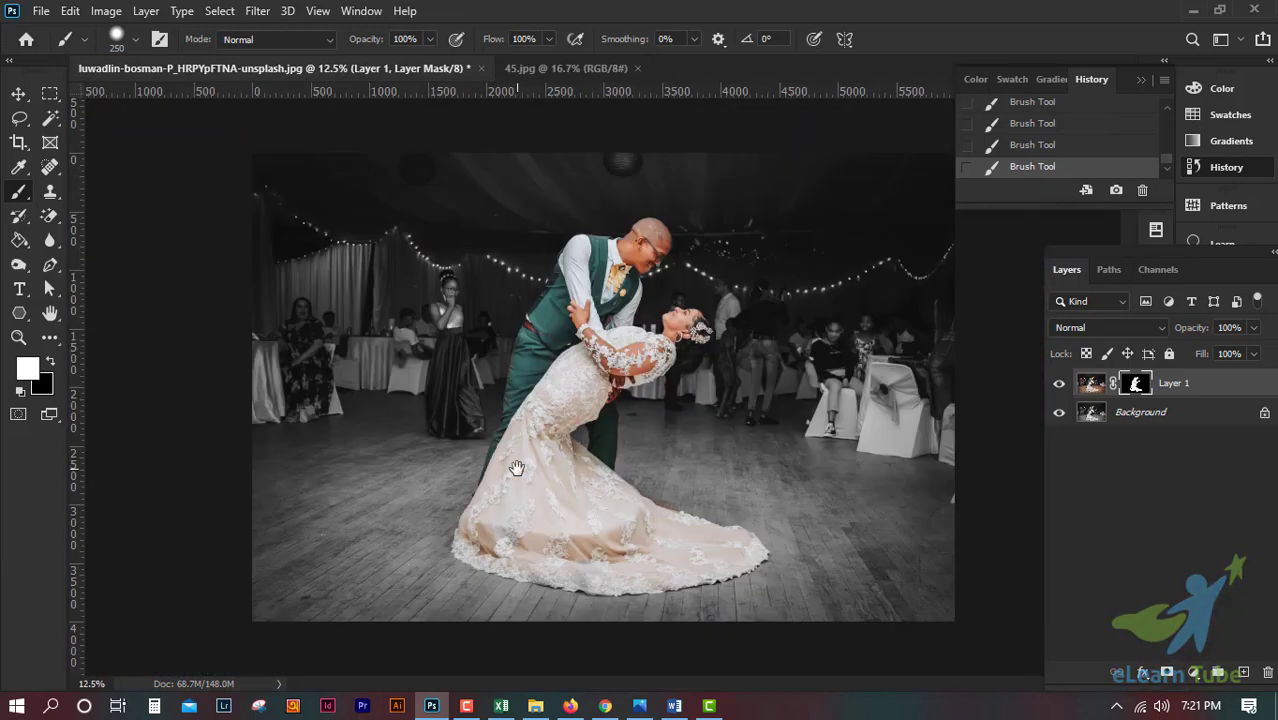
pyautogui.scroll(1, 519, 474)
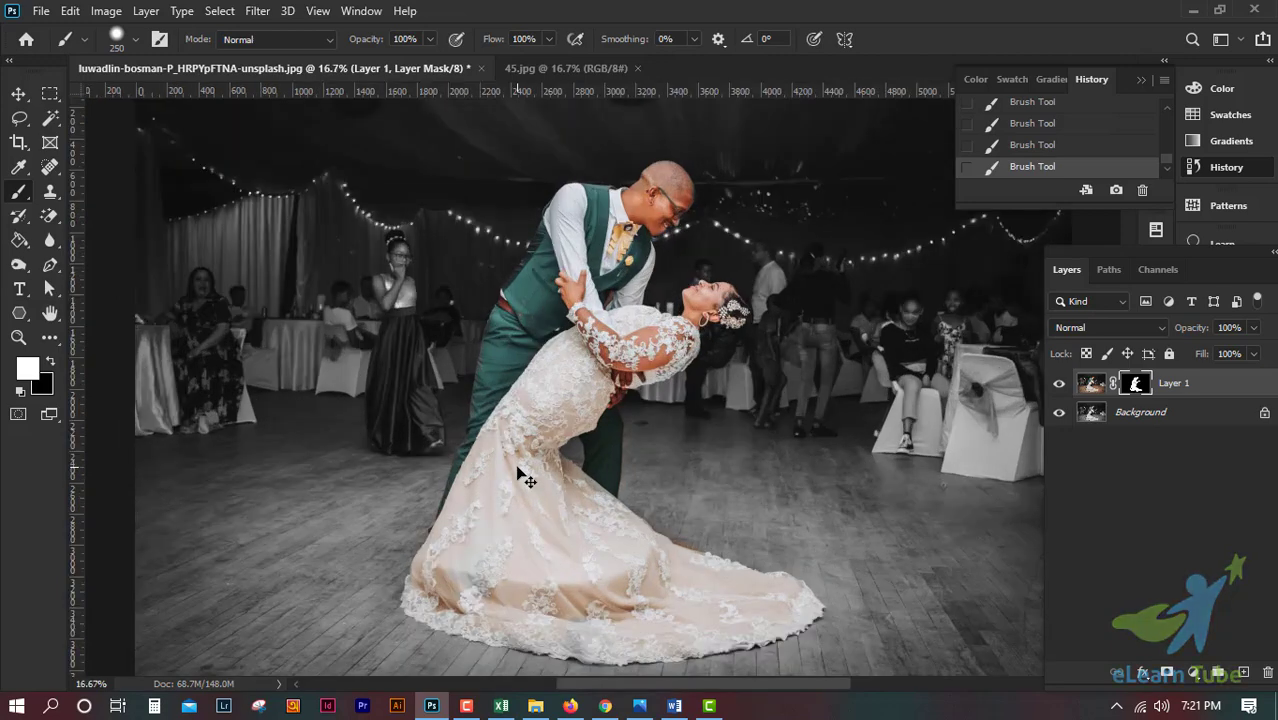
pyautogui.scroll(1, 519, 478)
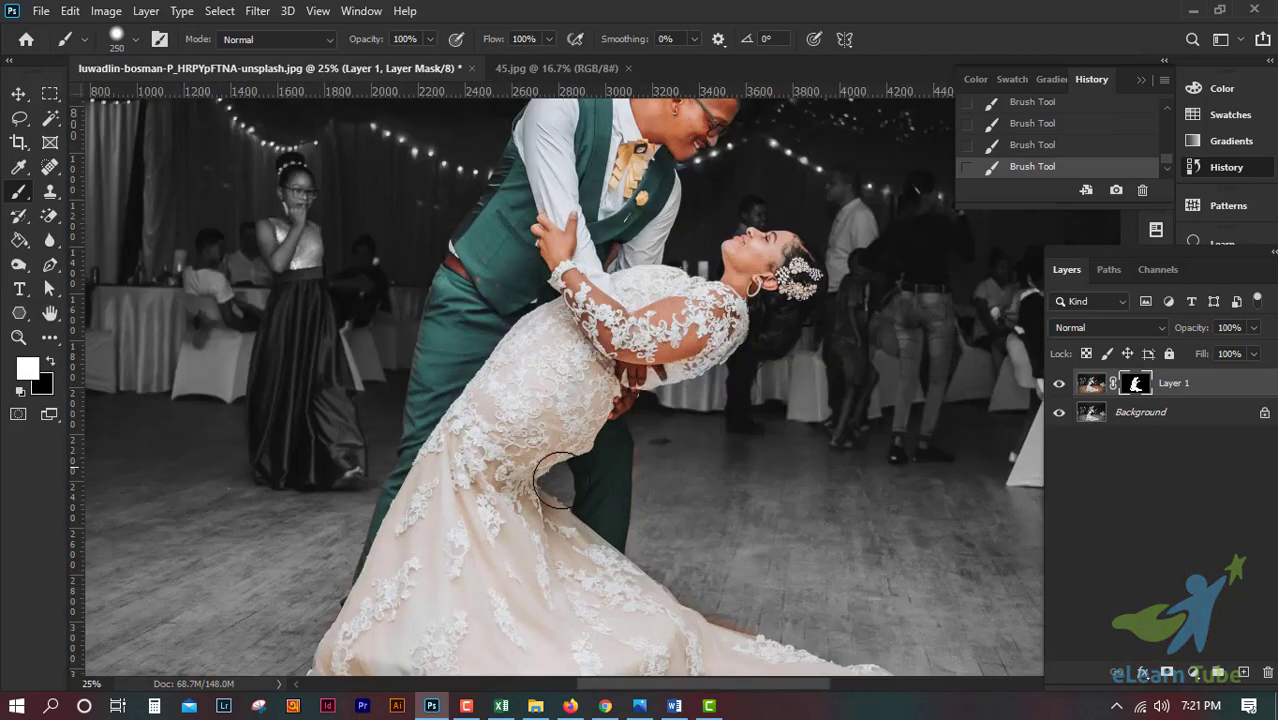
pyautogui.moveTo(658, 330); pyautogui.dragTo(716, 530)
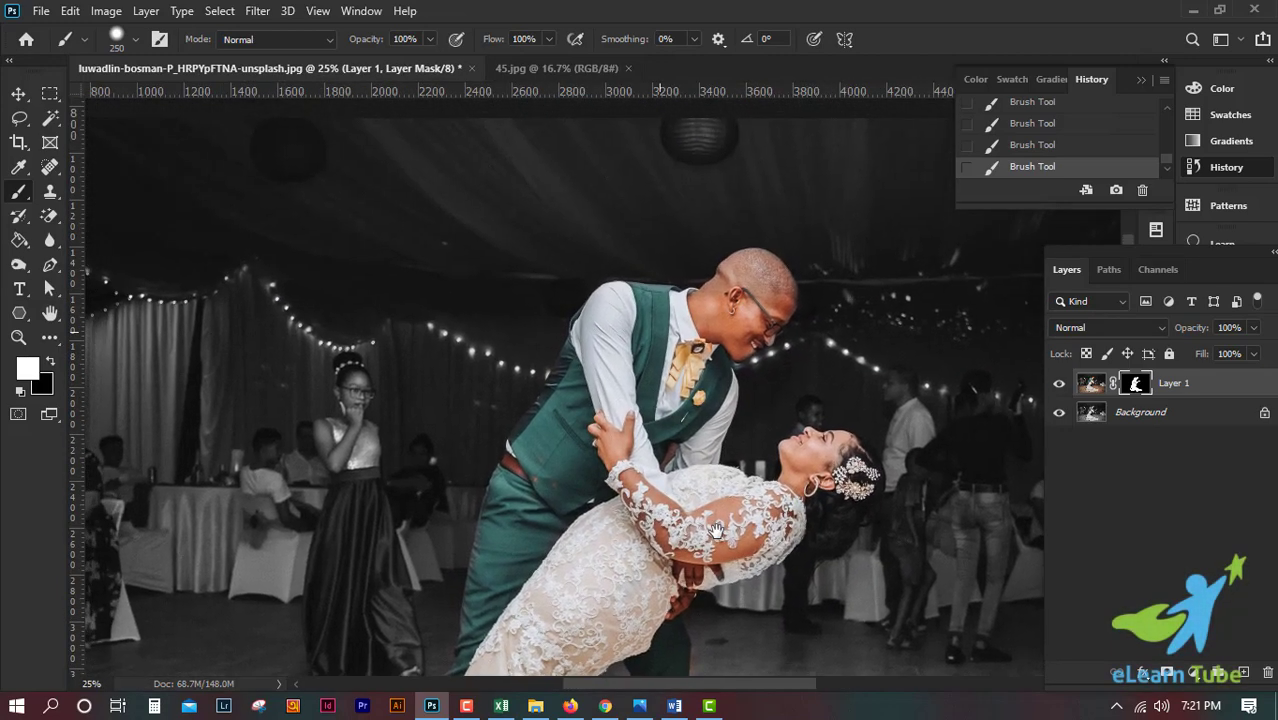
# - Hide the Background layer to see the couple cut out on transparency, with the Brush reselected
pyautogui.click(1060, 413)
pyautogui.click(1058, 413)
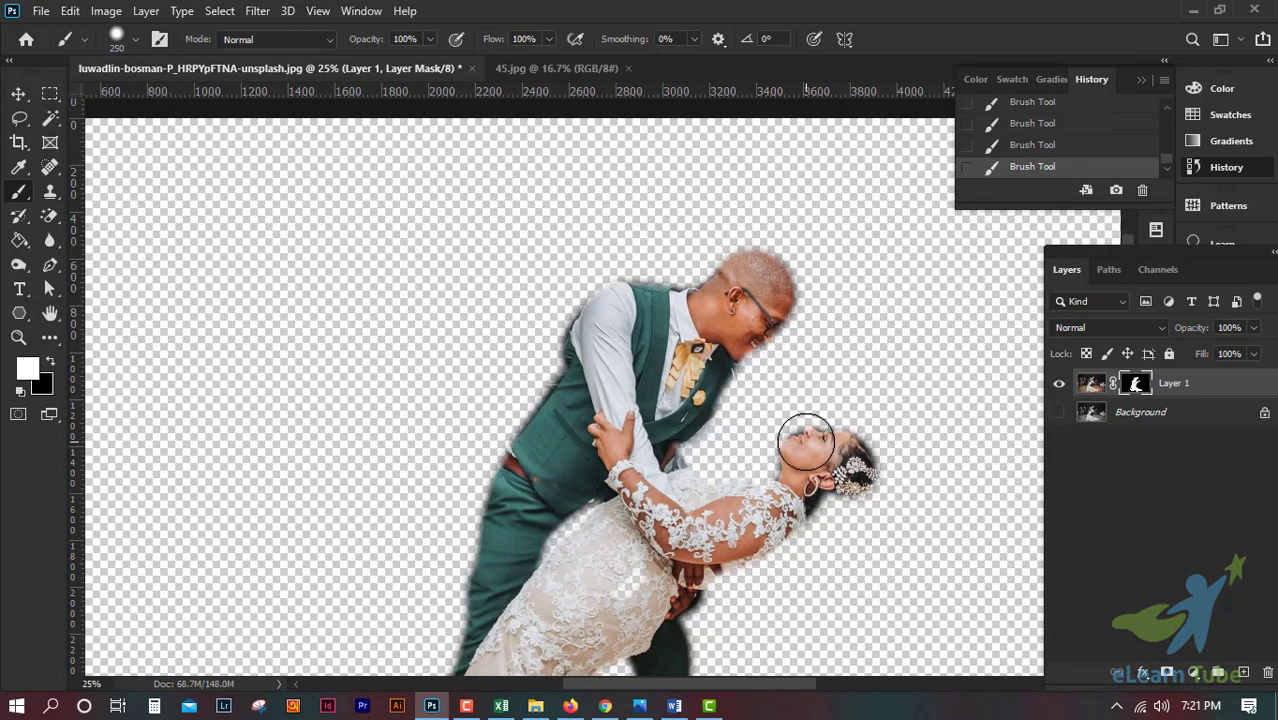
pyautogui.keyDown('alt'); pyautogui.scroll(3, 806, 441); pyautogui.keyUp('alt')
pyautogui.moveTo(806, 441); pyautogui.dragTo(458, 423)
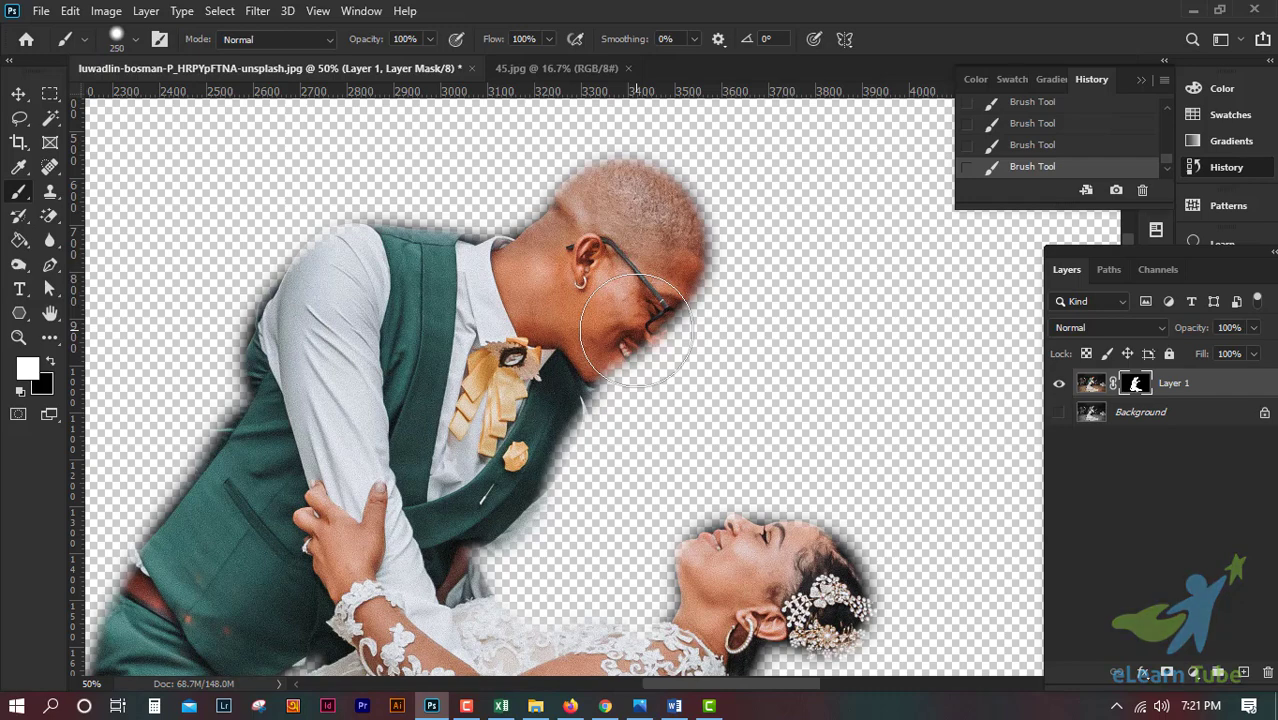
pyautogui.press('p')
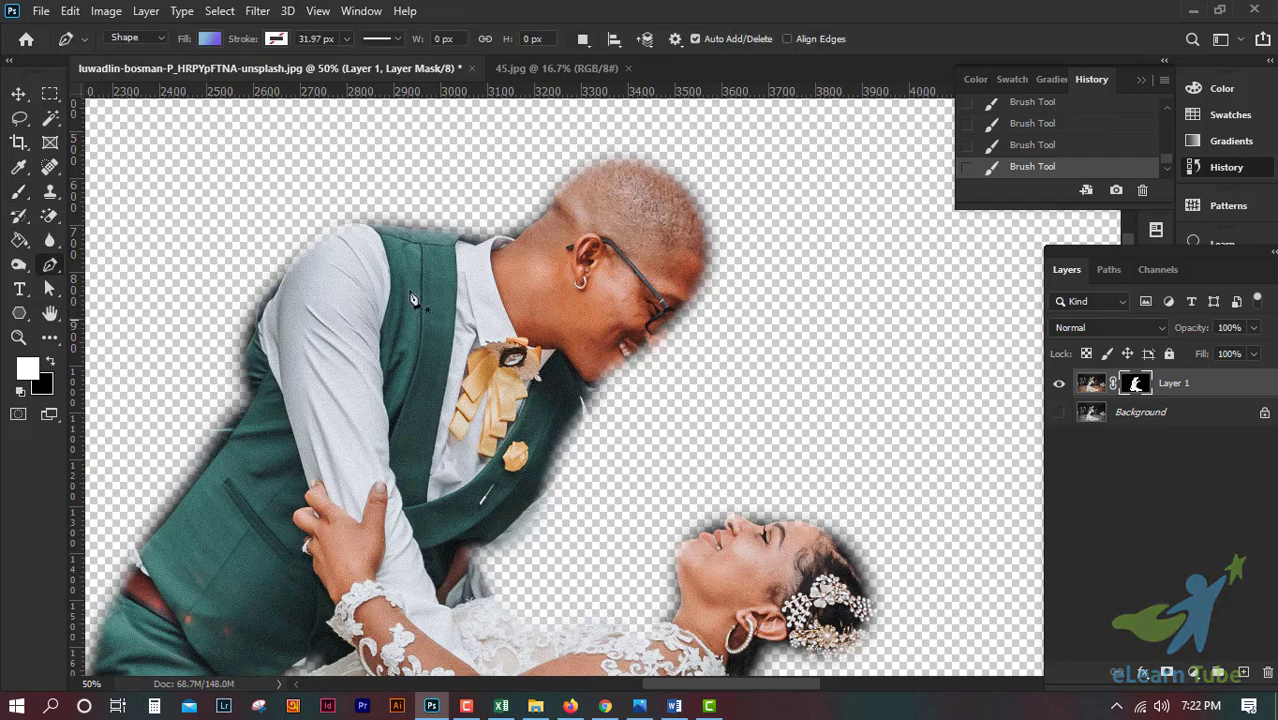
pyautogui.click(19, 193)
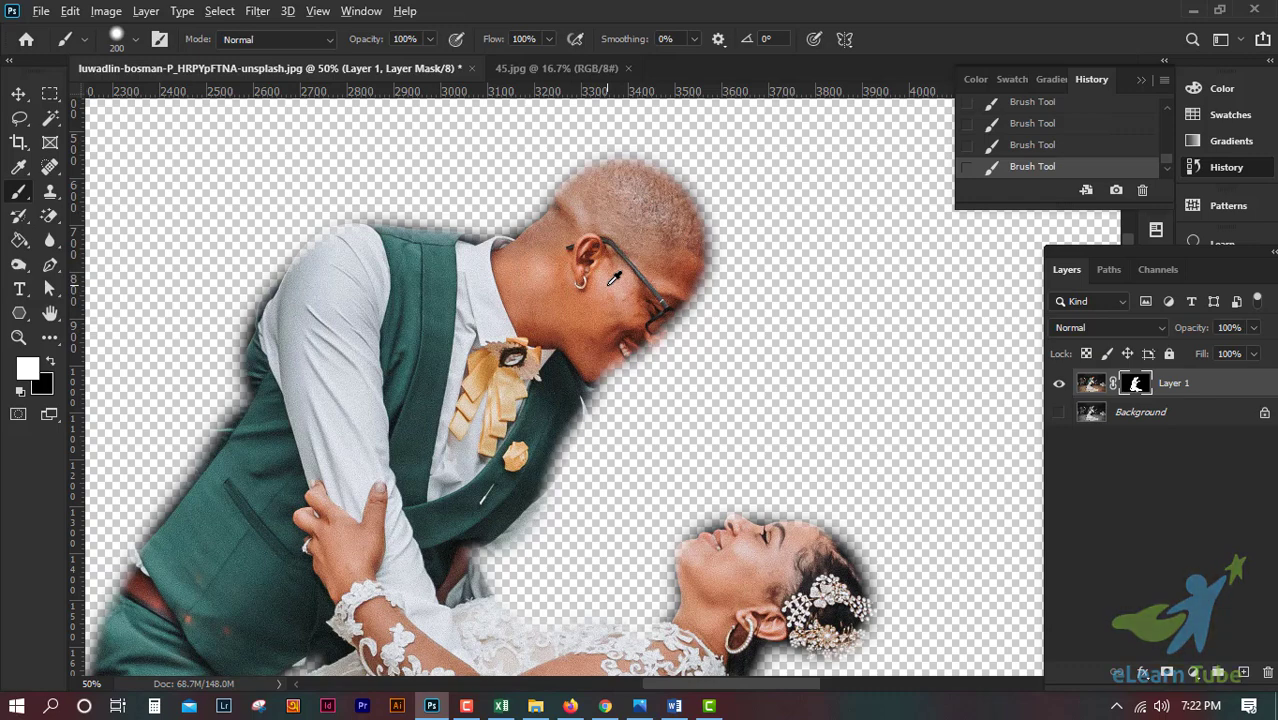
# - Resize the mask brush to 228 px and lower its hardness to about 20%
pyautogui.keyDown('alt'); pyautogui.rightClick(613, 279); pyautogui.keyUp('alt')
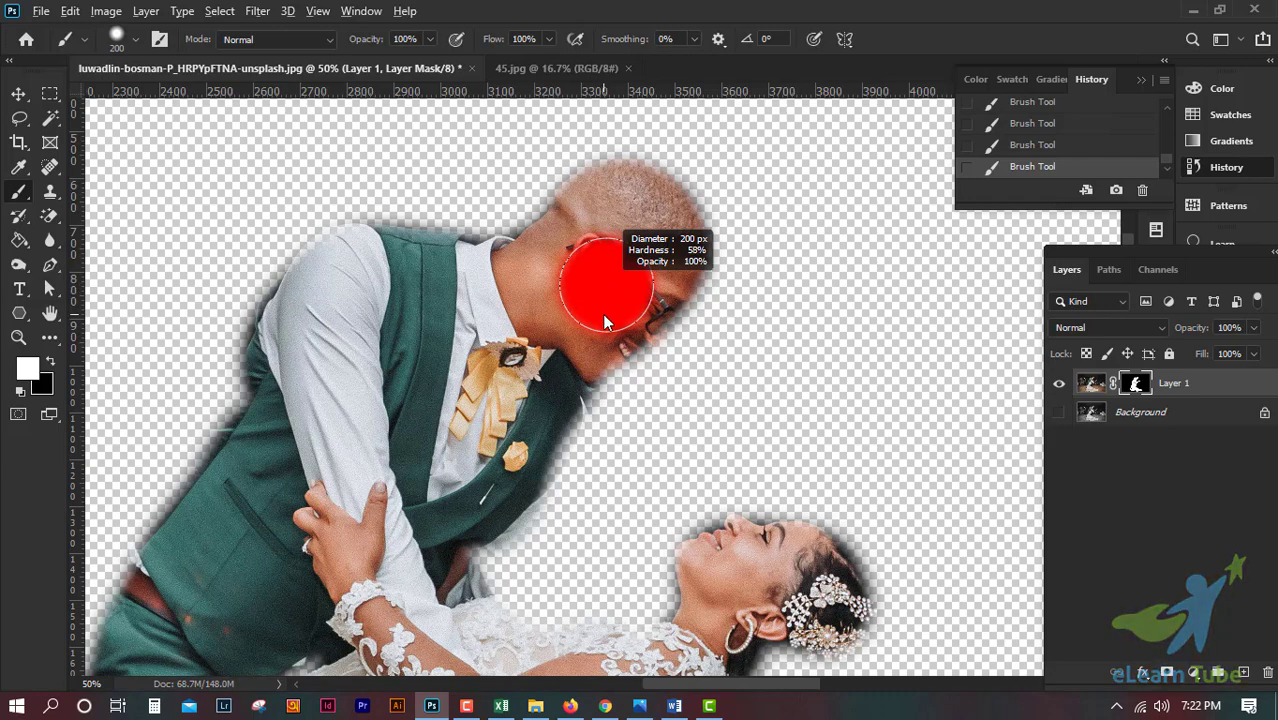
pyautogui.moveTo(602, 316)
pyautogui.mouseDown()
pyautogui.moveTo(602, 254)
pyautogui.moveTo(608, 285)
pyautogui.moveTo(650, 298)
pyautogui.moveTo(610, 284)
pyautogui.moveTo(645, 286)
pyautogui.moveTo(635, 281)
pyautogui.moveTo(586, 277)
pyautogui.moveTo(625, 290)
pyautogui.moveTo(613, 293)
pyautogui.mouseUp()
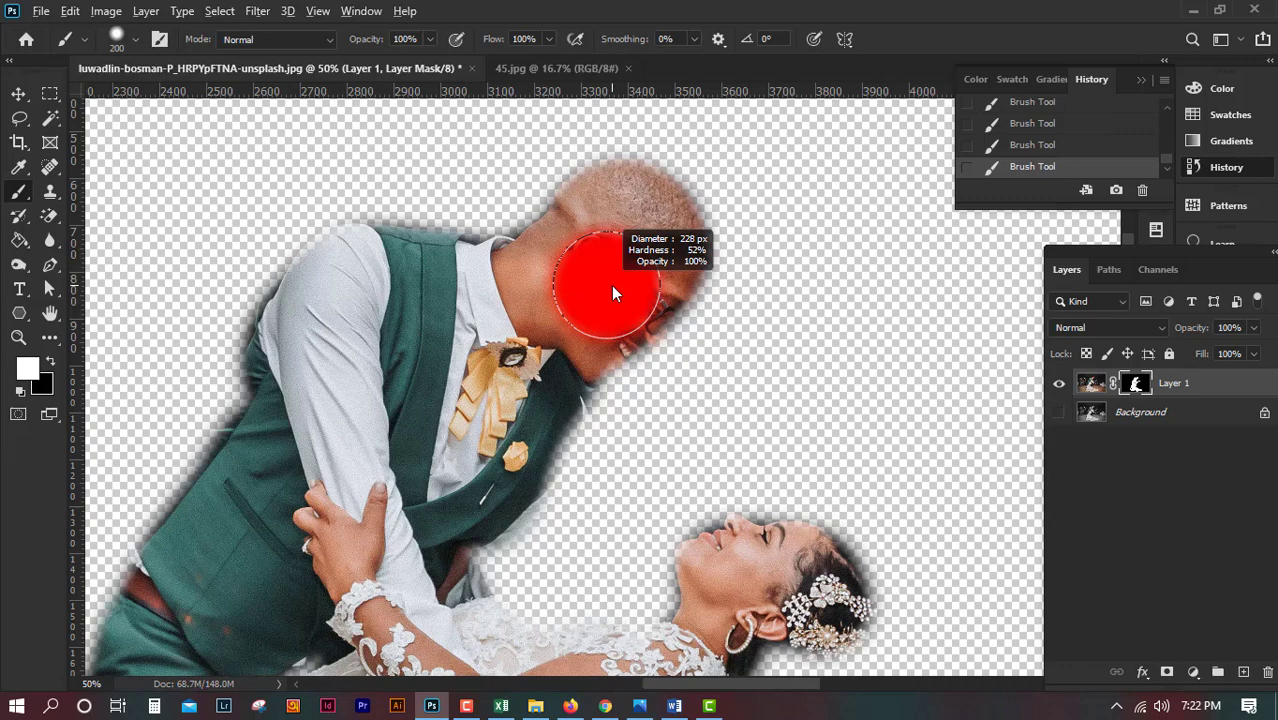
pyautogui.moveTo(612, 292)
pyautogui.mouseDown()
pyautogui.moveTo(642, 298)
pyautogui.moveTo(598, 281)
pyautogui.moveTo(626, 289)
pyautogui.moveTo(603, 282)
pyautogui.moveTo(616, 285)
pyautogui.moveTo(606, 249)
pyautogui.moveTo(610, 303)
pyautogui.moveTo(612, 258)
pyautogui.mouseUp()
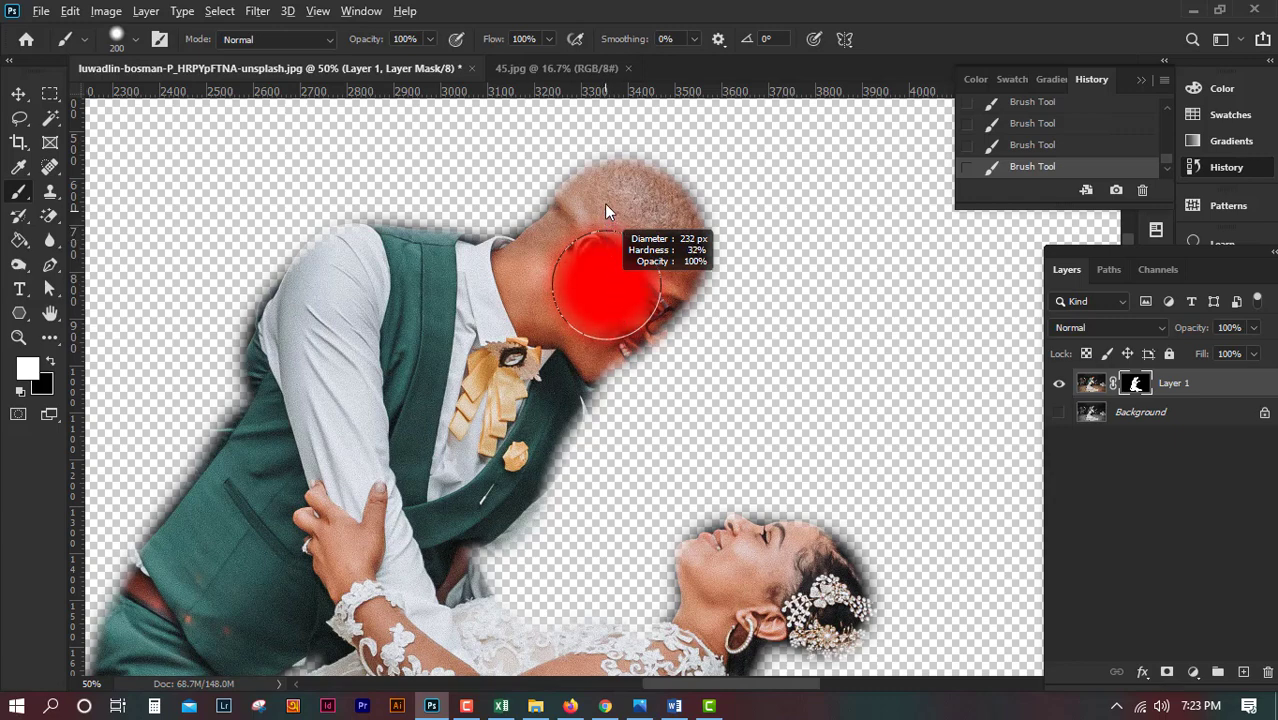
pyautogui.moveTo(604, 194)
pyautogui.mouseDown()
pyautogui.moveTo(599, 138)
pyautogui.moveTo(599, 150)
pyautogui.mouseUp()
# - Shrink the mask brush to 125 px and paint back the lace and shadow beside the sleeve
pyautogui.scroll(2, 695, 287)
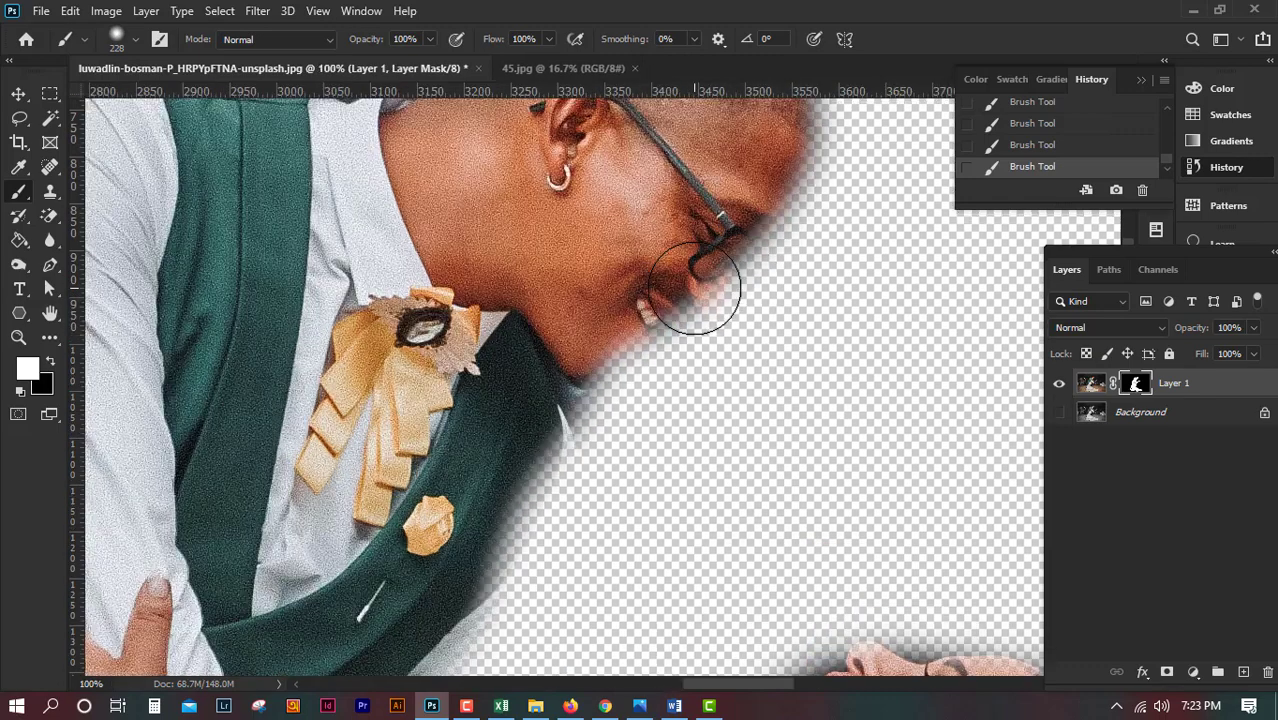
pyautogui.moveTo(695, 287); pyautogui.dragTo(597, 442)
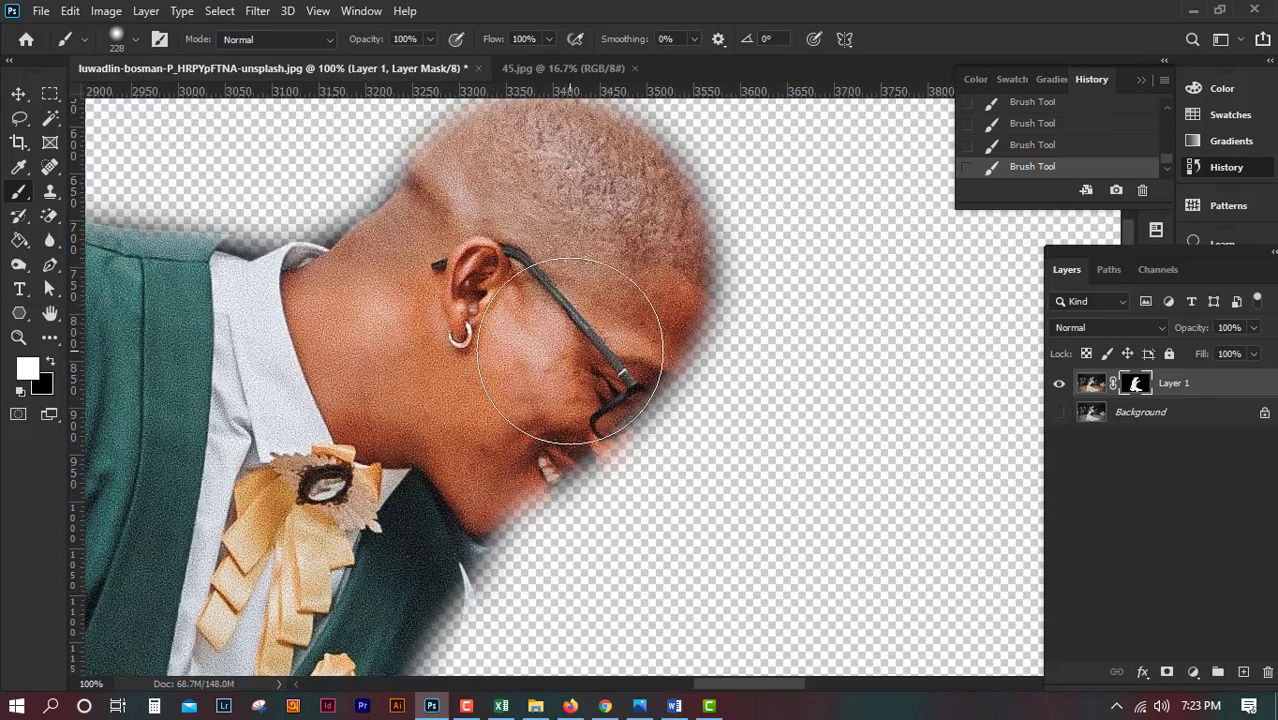
pyautogui.press('[')
pyautogui.press('[')
pyautogui.press('[')
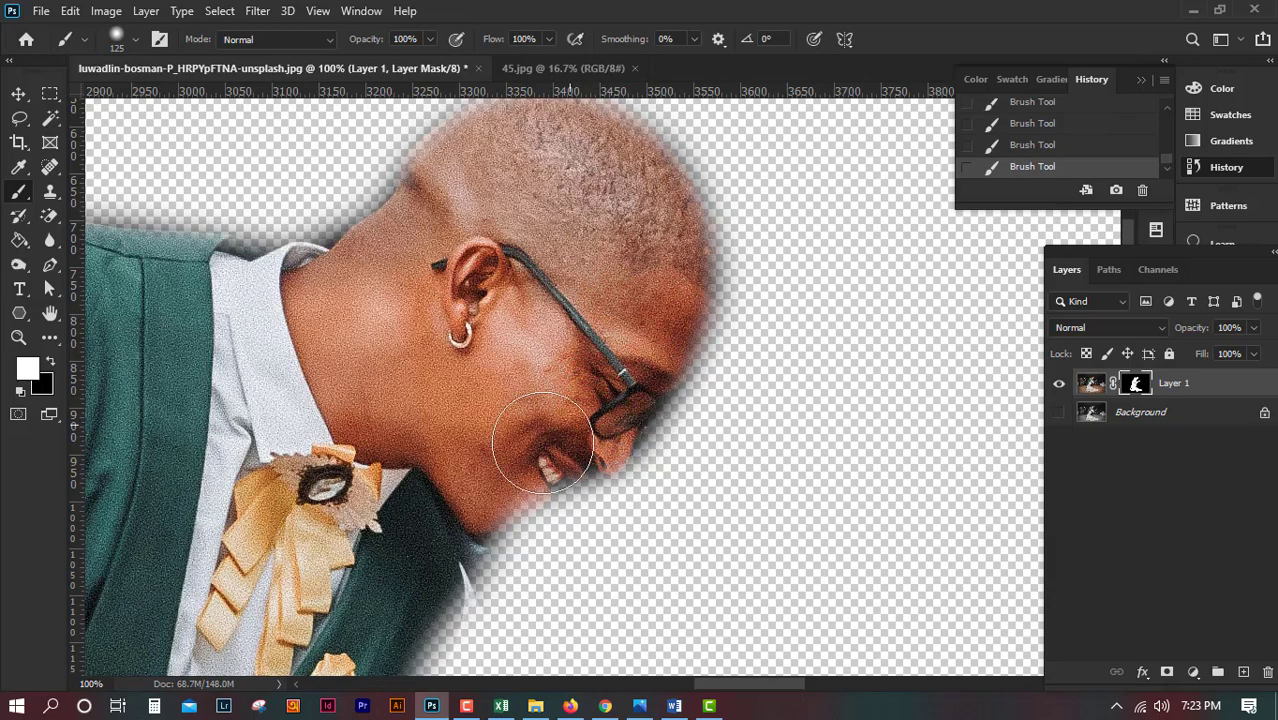
pyautogui.moveTo(471, 497); pyautogui.dragTo(623, 377)
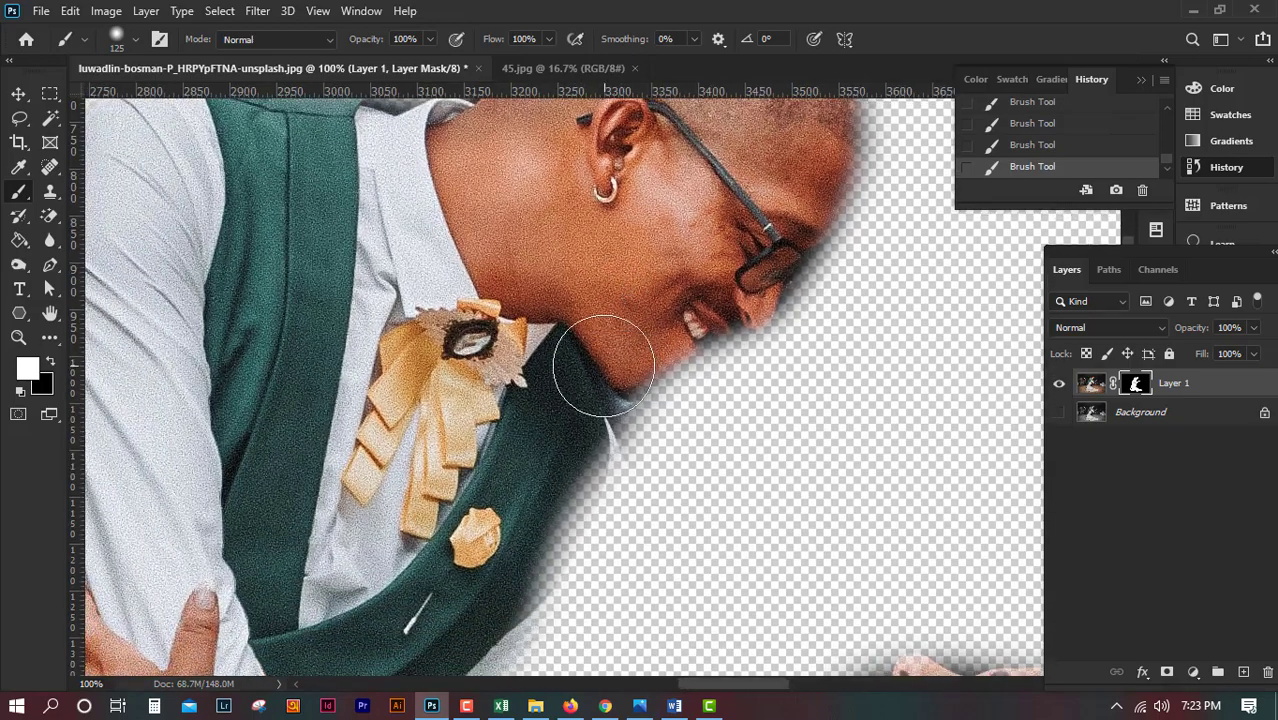
pyautogui.moveTo(477, 558); pyautogui.dragTo(572, 358)
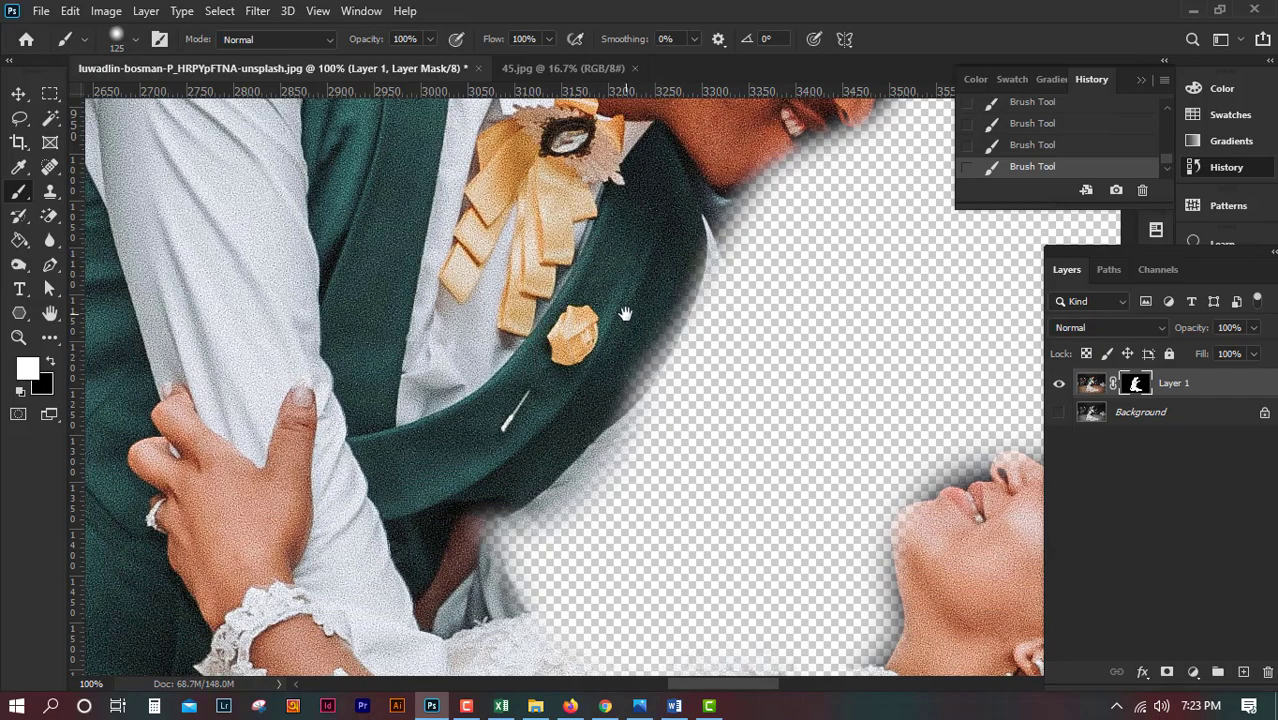
pyautogui.moveTo(624, 314)
pyautogui.mouseDown()
pyautogui.moveTo(640, 269)
pyautogui.moveTo(617, 270)
pyautogui.mouseUp()
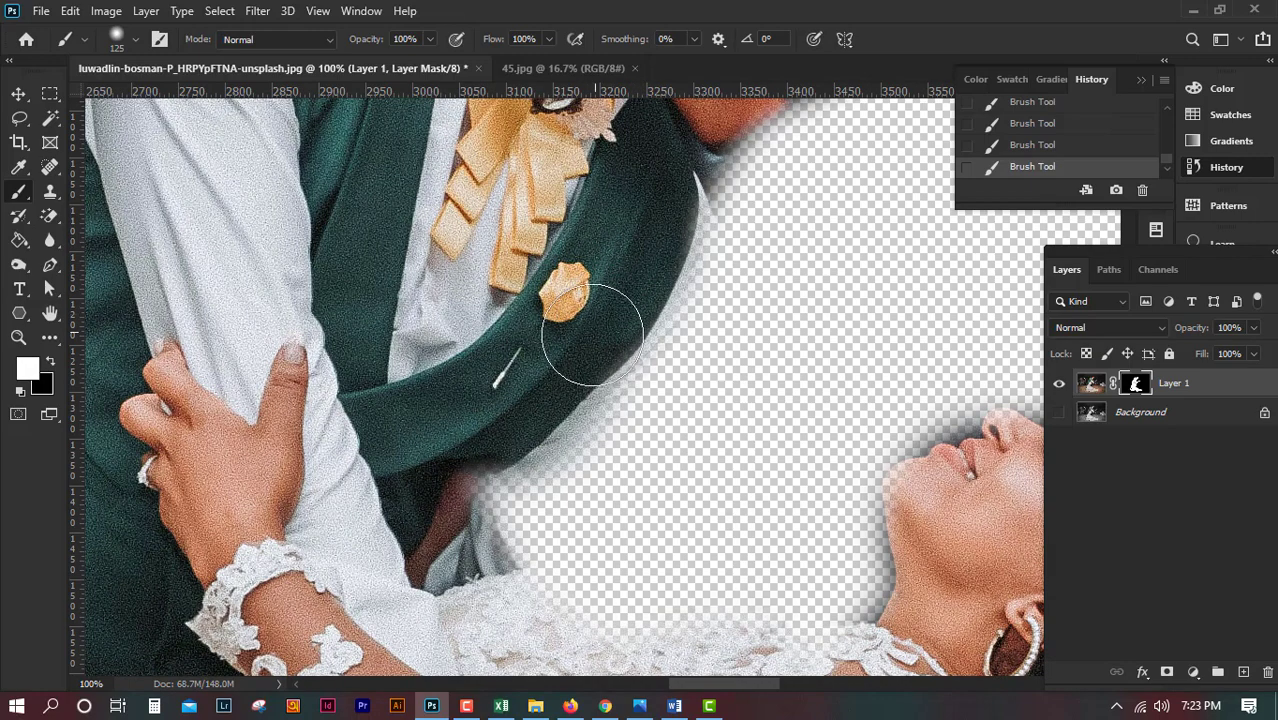
pyautogui.moveTo(573, 318); pyautogui.dragTo(718, 198)
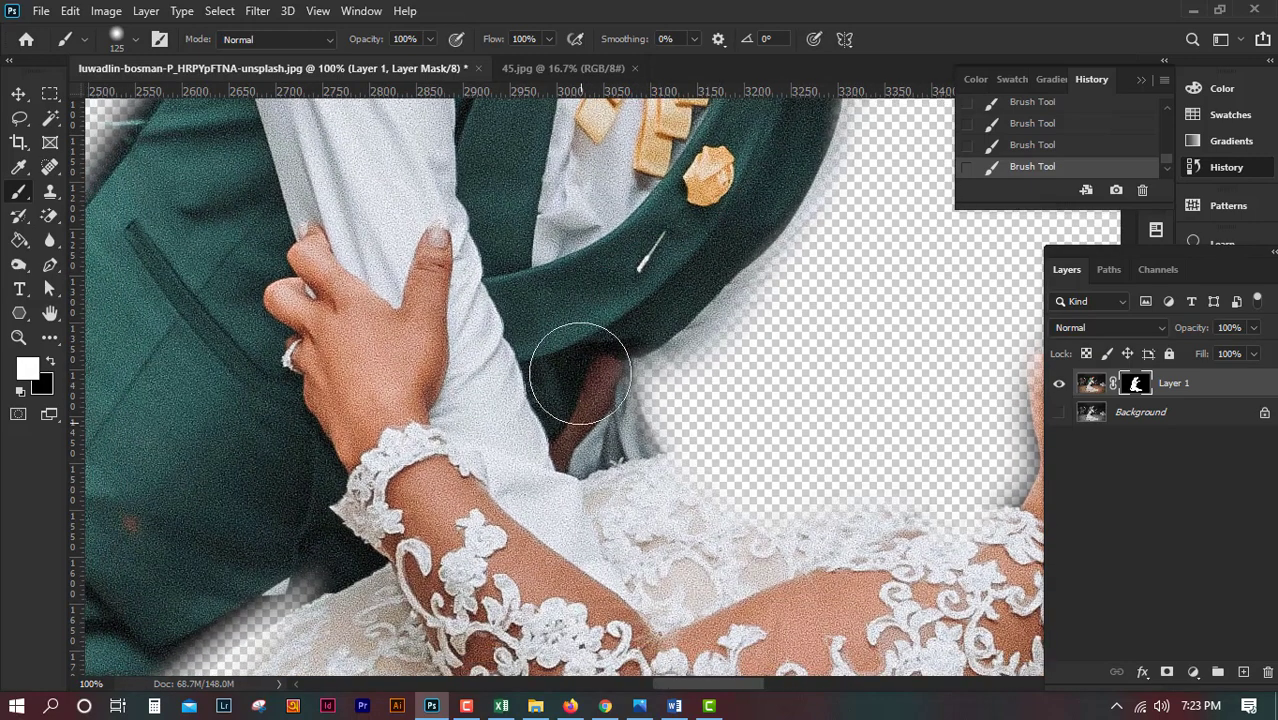
pyautogui.moveTo(650, 558); pyautogui.dragTo(522, 428)
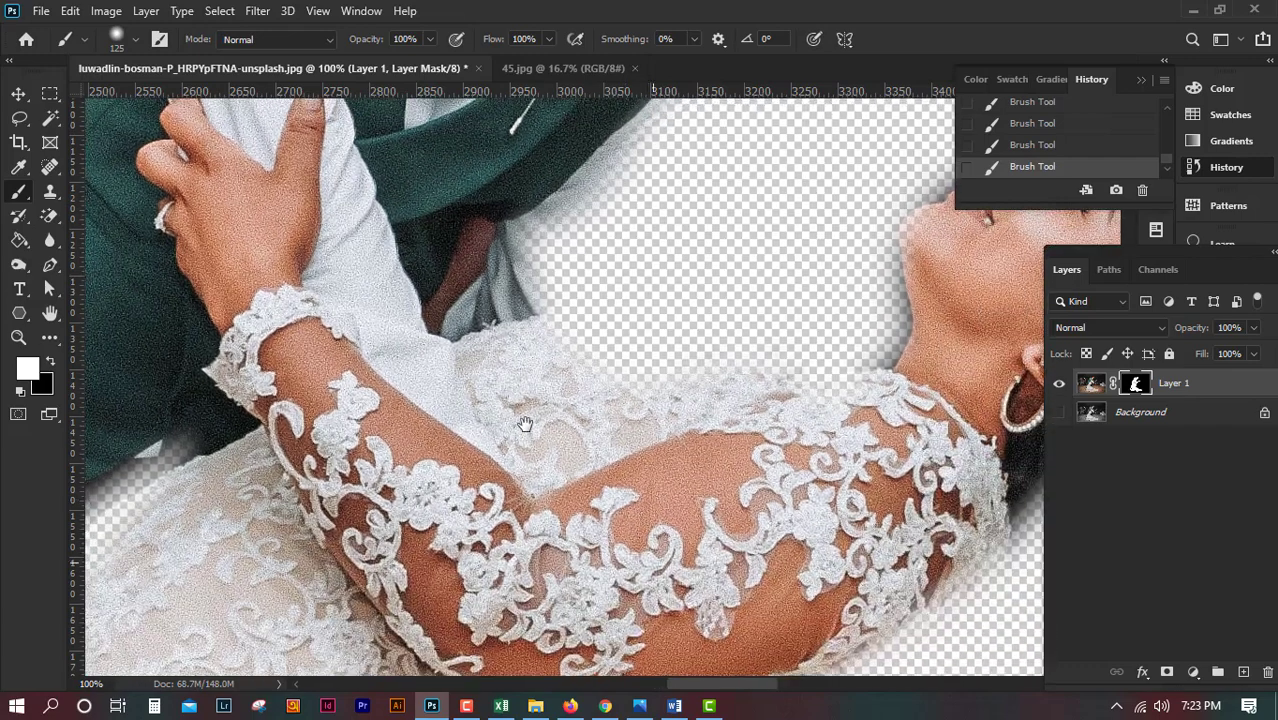
pyautogui.moveTo(540, 362)
pyautogui.mouseDown()
pyautogui.moveTo(742, 386)
pyautogui.moveTo(776, 371)
pyautogui.moveTo(599, 380)
pyautogui.moveTo(687, 380)
pyautogui.mouseUp()
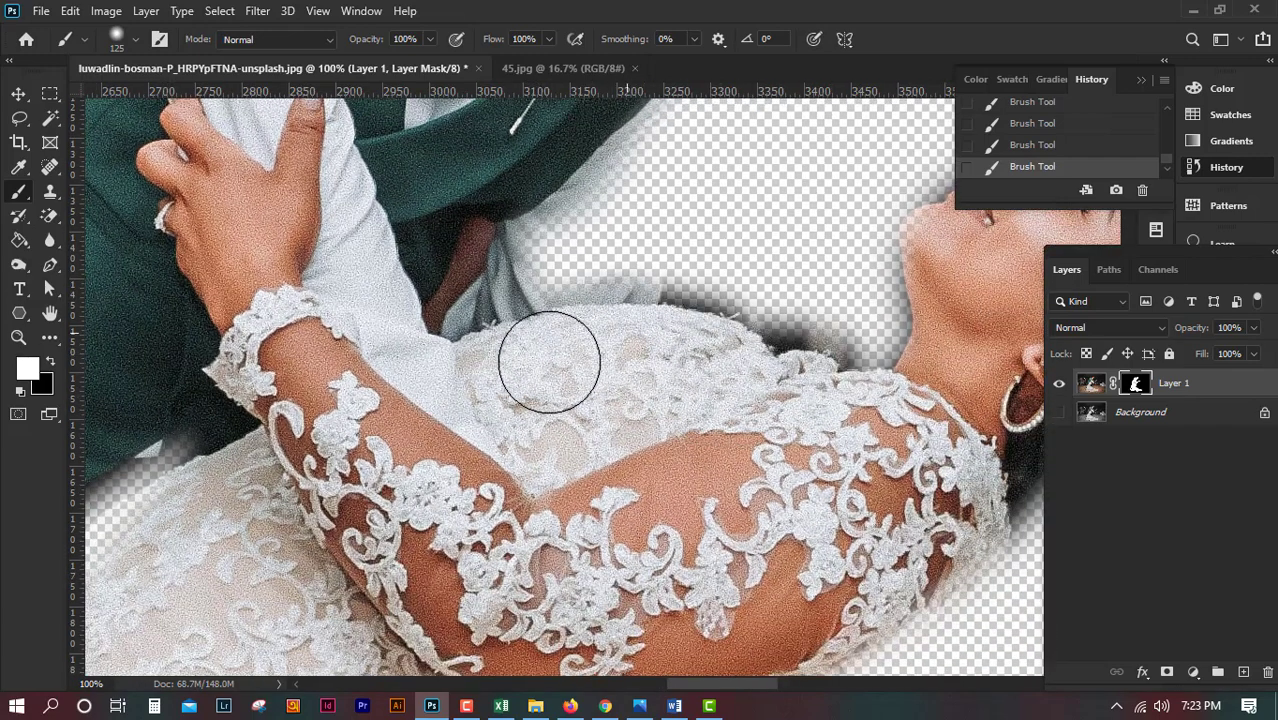
# - Paint white on the mask to restore the lace sleeve edge and the finger beneath the arm
pyautogui.moveTo(693, 447)
pyautogui.mouseDown()
pyautogui.moveTo(473, 512)
pyautogui.moveTo(401, 562)
pyautogui.mouseUp()
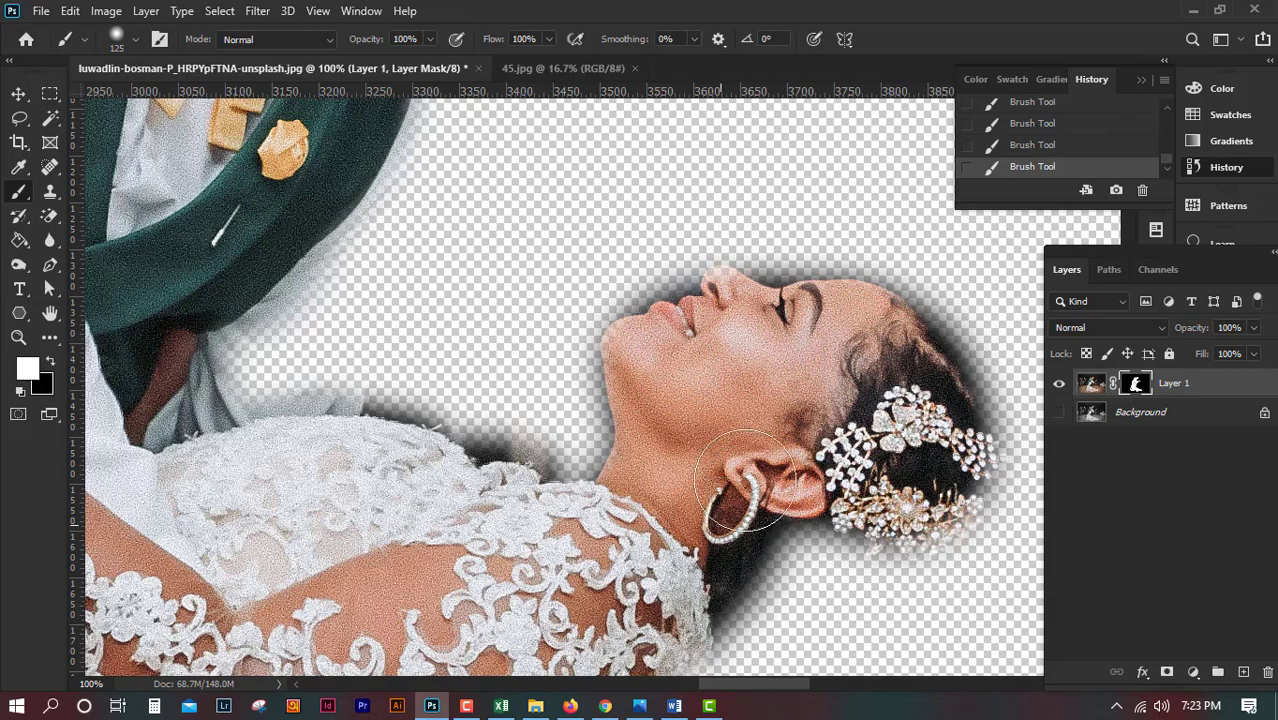
pyautogui.moveTo(742, 418)
pyautogui.mouseDown()
pyautogui.moveTo(812, 318)
pyautogui.moveTo(895, 130)
pyautogui.mouseUp()
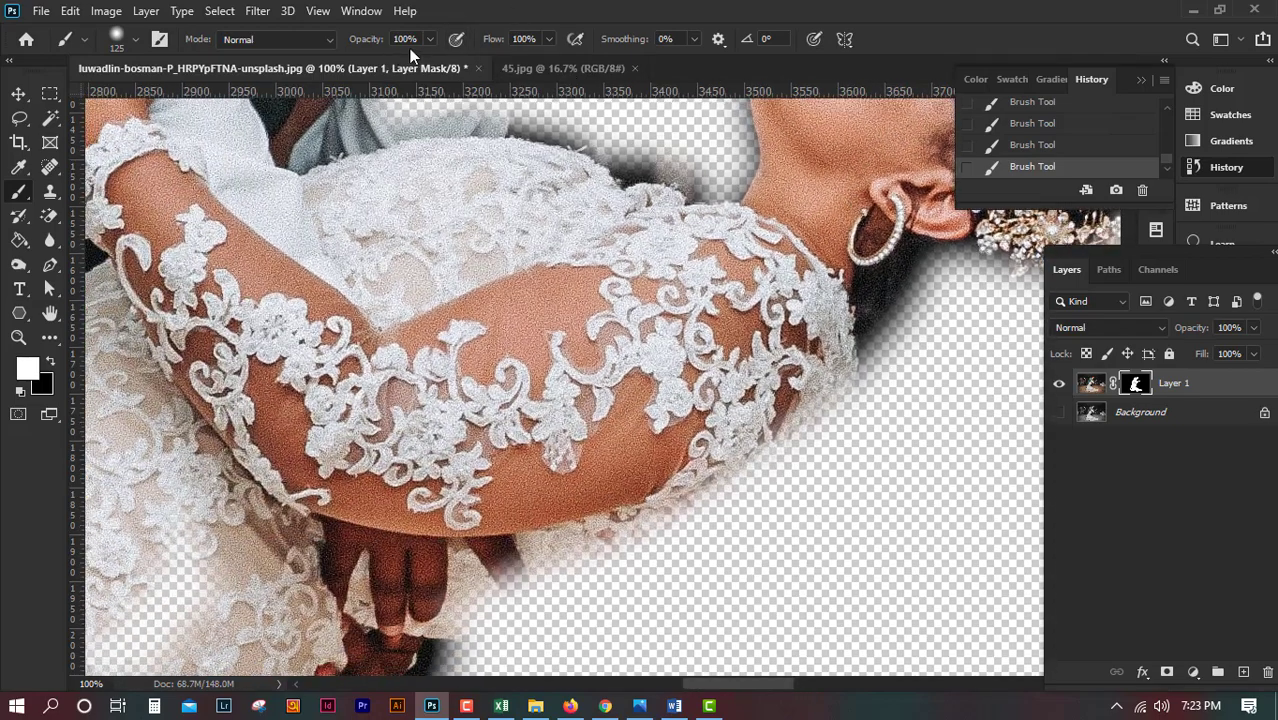
pyautogui.moveTo(800, 330)
pyautogui.mouseDown()
pyautogui.moveTo(732, 348)
pyautogui.moveTo(835, 287)
pyautogui.mouseUp()
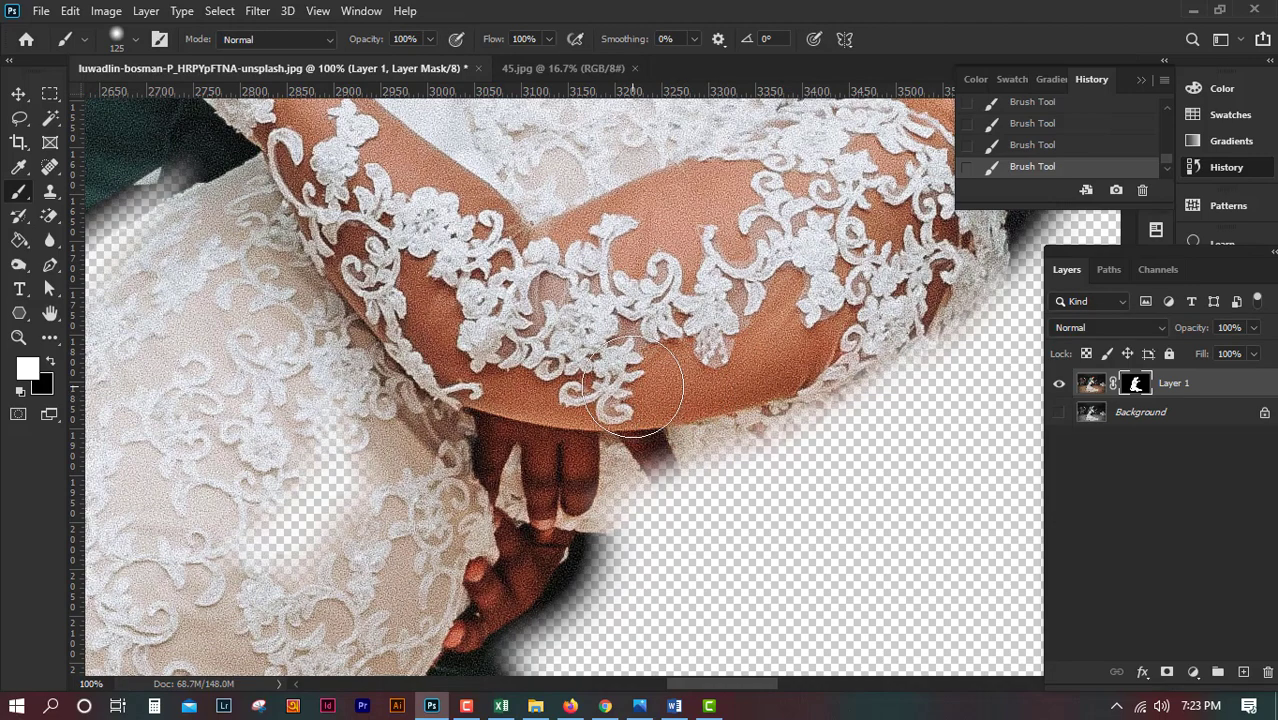
pyautogui.moveTo(655, 453); pyautogui.dragTo(668, 482)
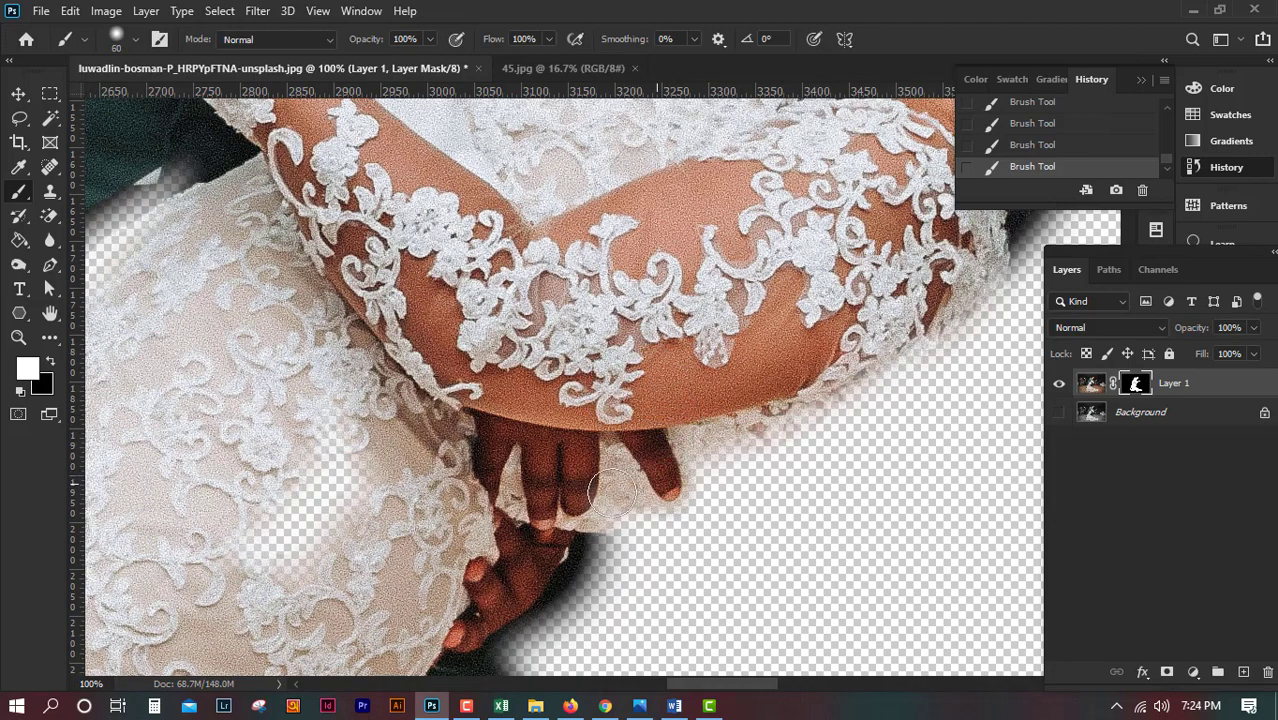
pyautogui.moveTo(668, 482)
pyautogui.mouseDown()
pyautogui.moveTo(860, 385)
pyautogui.moveTo(1015, 245)
pyautogui.moveTo(985, 315)
pyautogui.mouseUp()
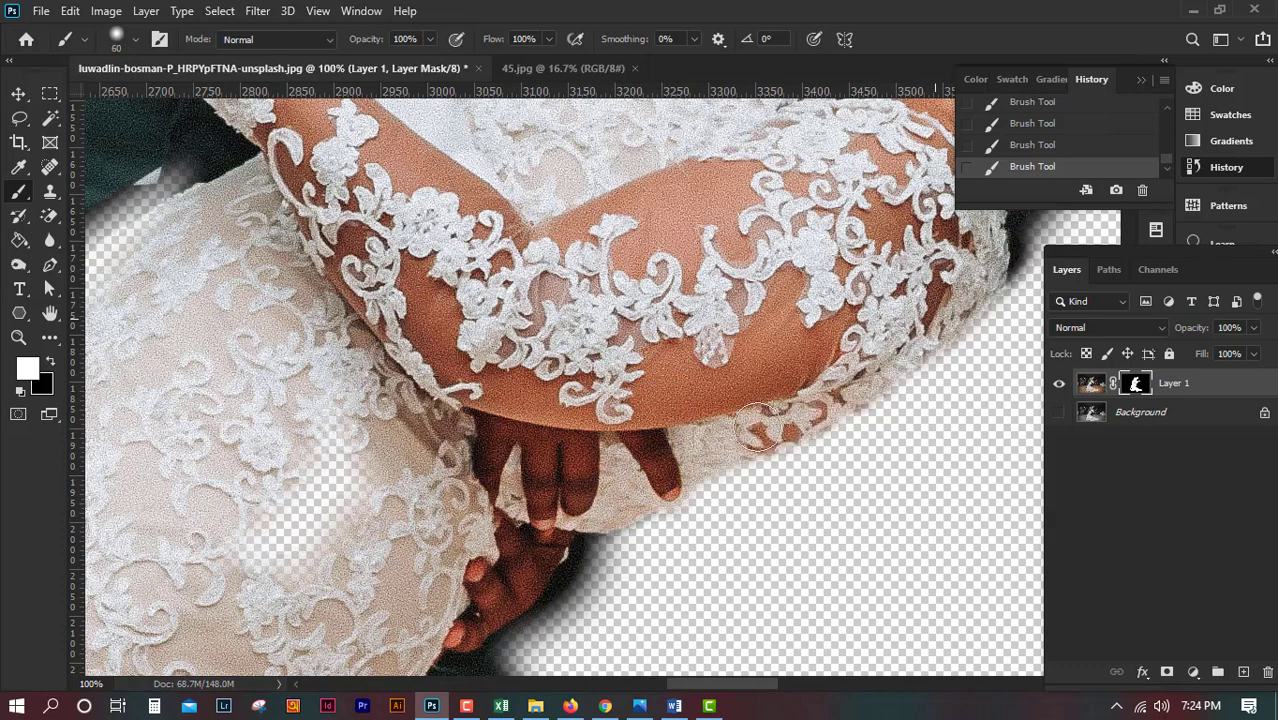
pyautogui.moveTo(680, 458); pyautogui.dragTo(940, 234)
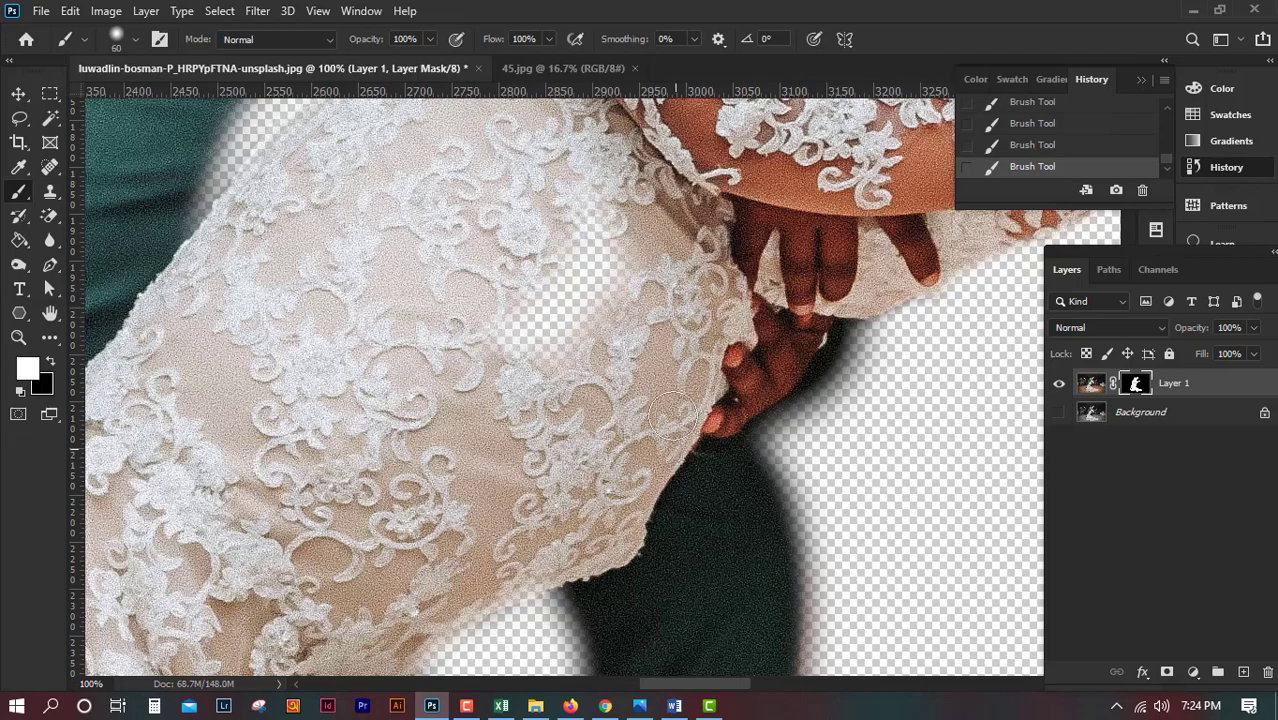
# - Paint the mask along the dark suit edge and restore the dress's lower lace edge
pyautogui.scroll(-3, 675, 415)
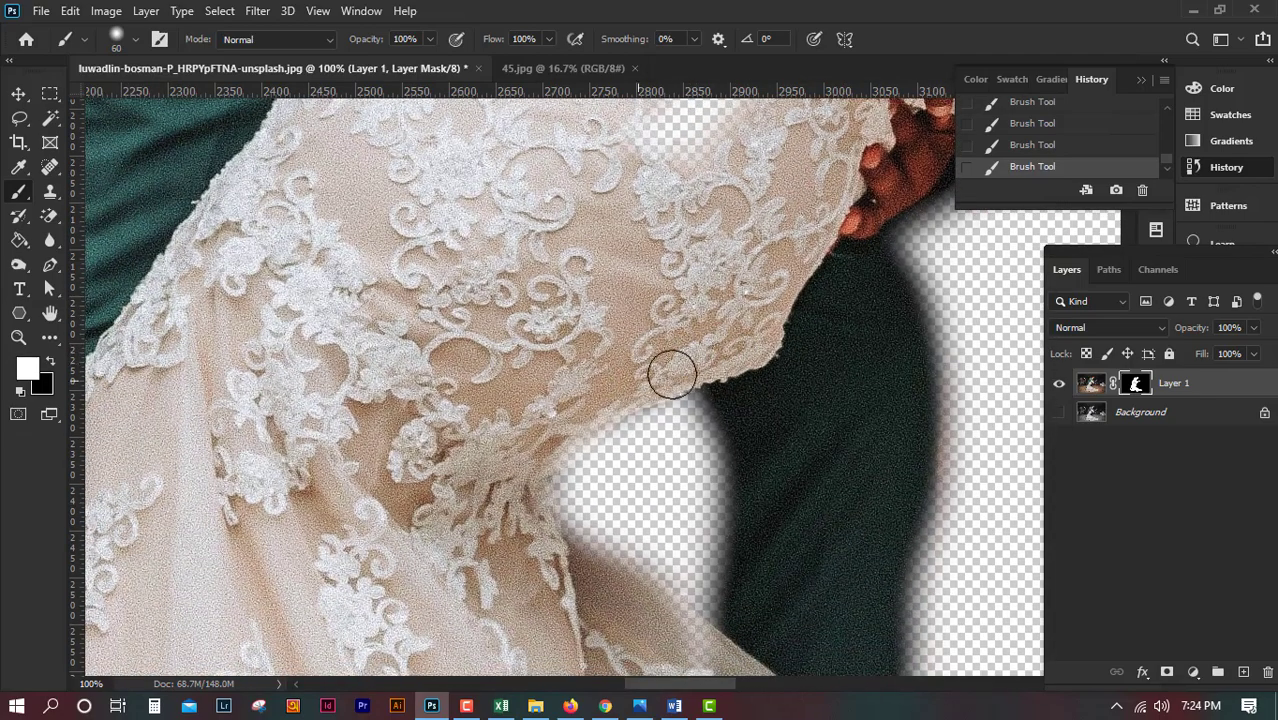
pyautogui.scroll(-5, 556, 575)
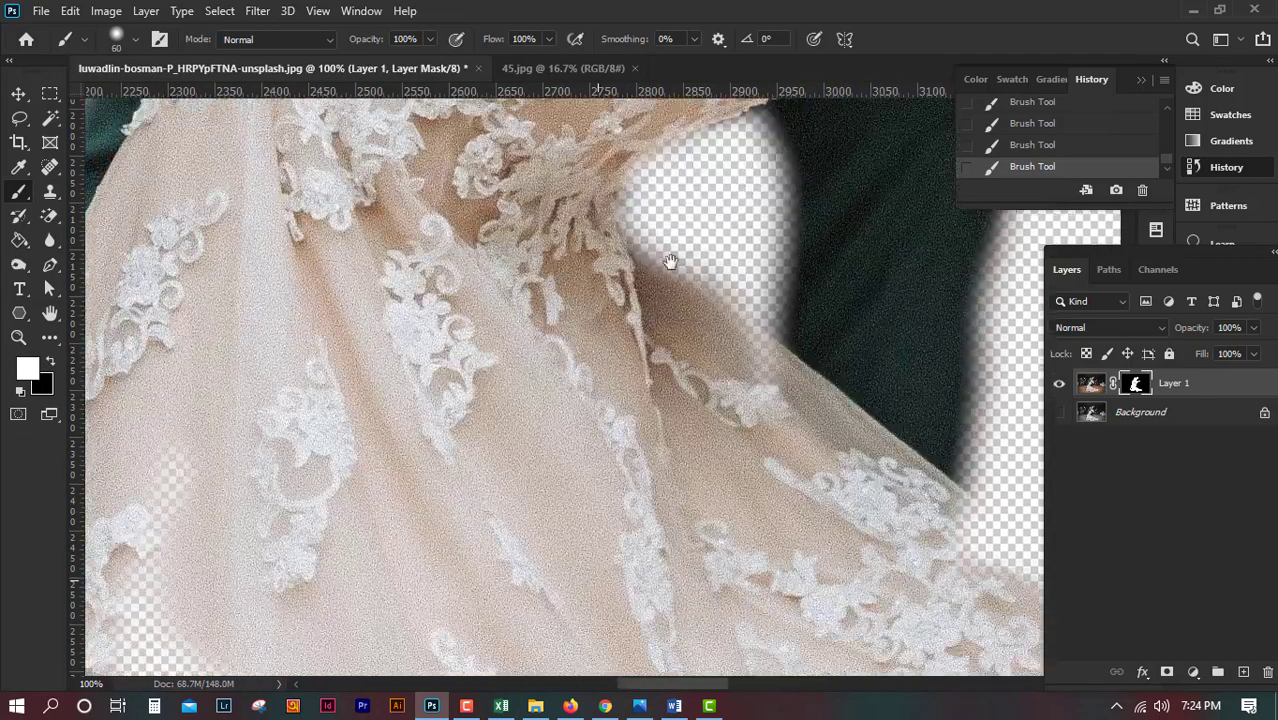
pyautogui.scroll(-1, 808, 297)
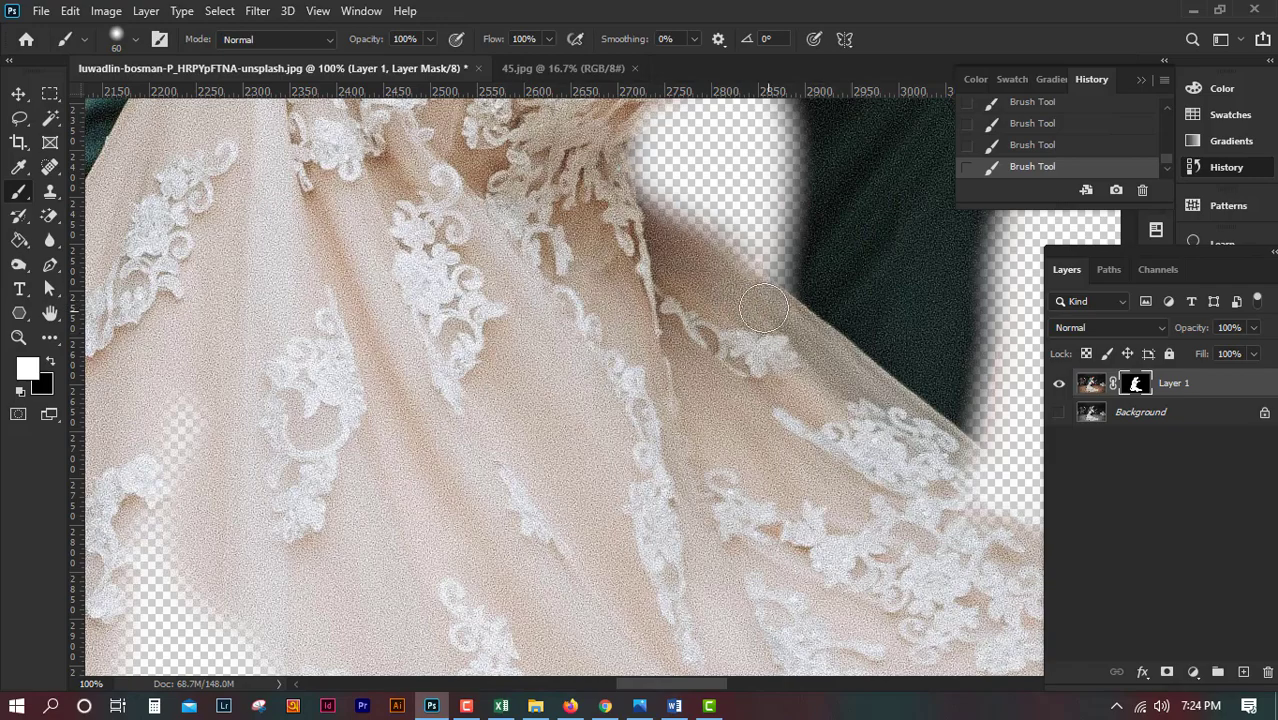
pyautogui.scroll(-1, 593, 271)
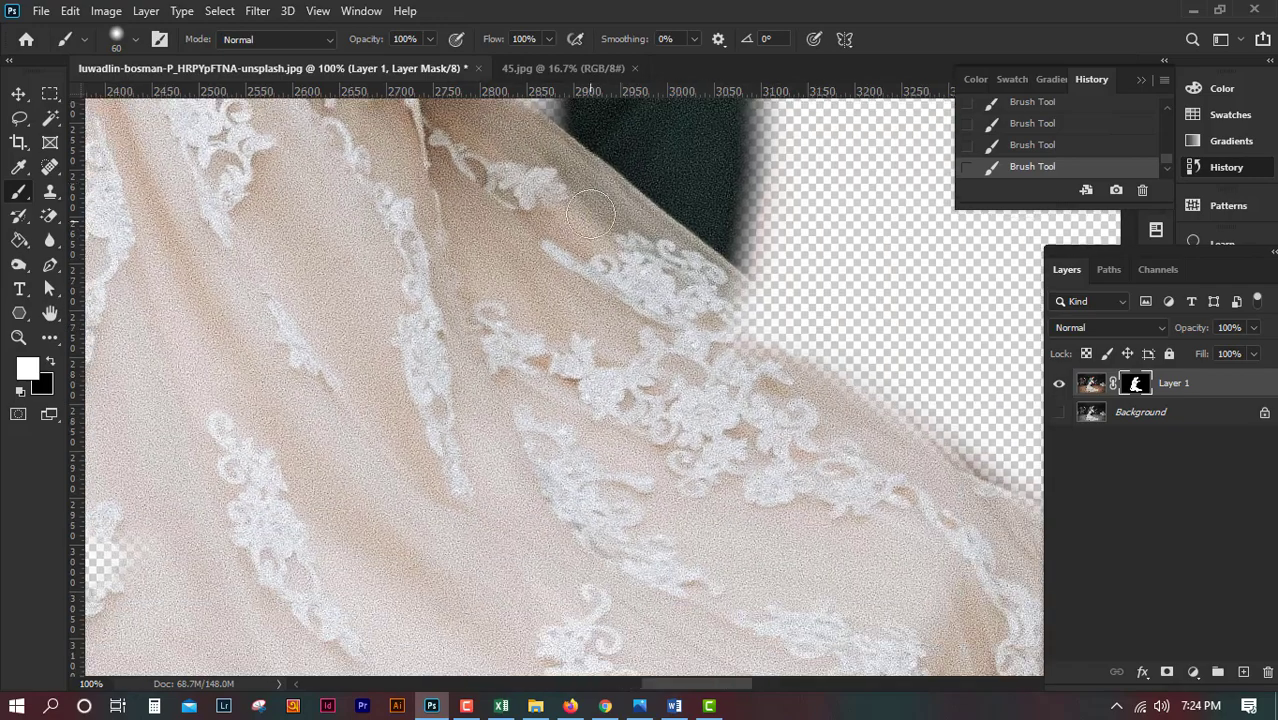
pyautogui.hscroll(3, 593, 271)
pyautogui.scroll(2, 600, 400)
pyautogui.moveTo(683, 221); pyautogui.dragTo(641, 488)
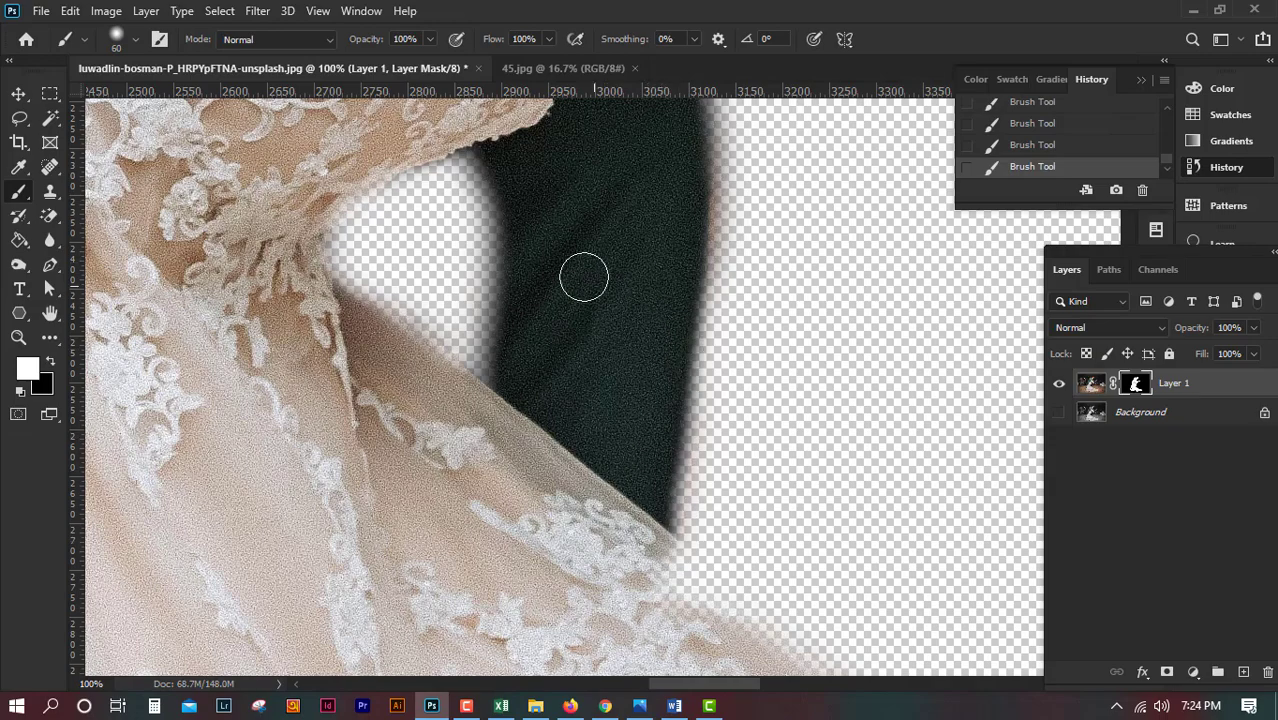
pyautogui.moveTo(865, 429); pyautogui.dragTo(679, 160)
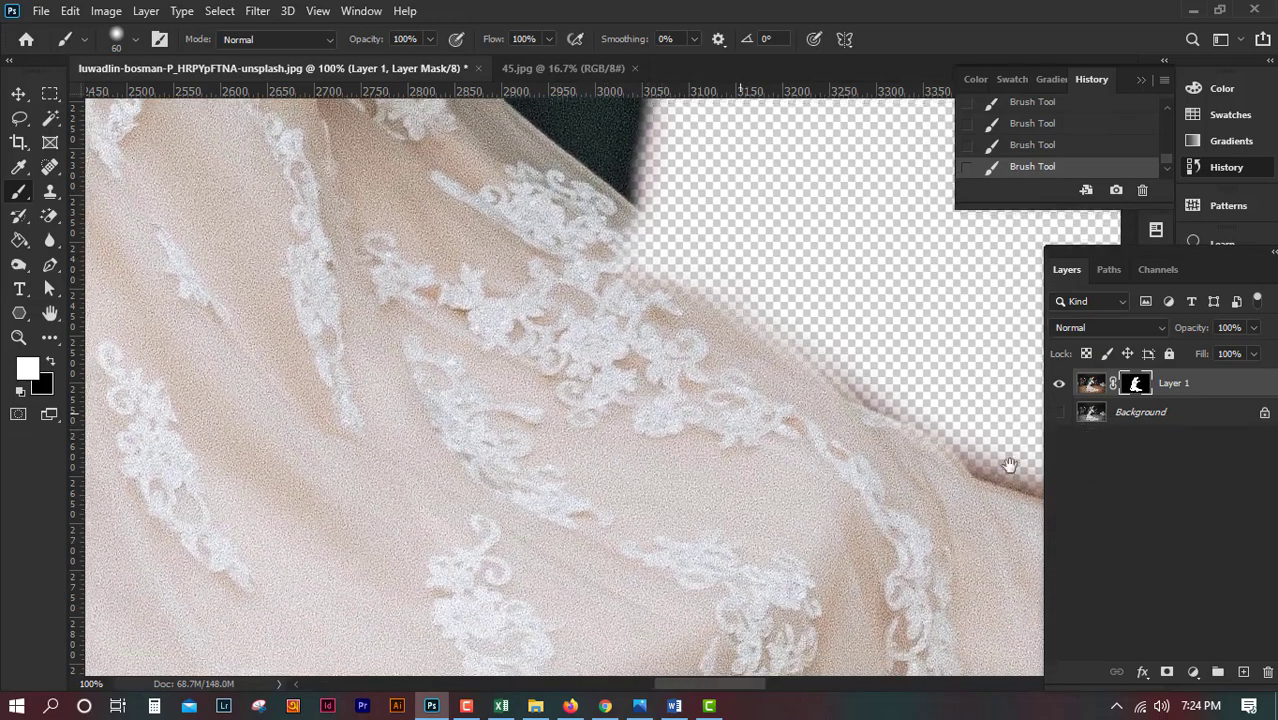
pyautogui.moveTo(1013, 457); pyautogui.dragTo(688, 257)
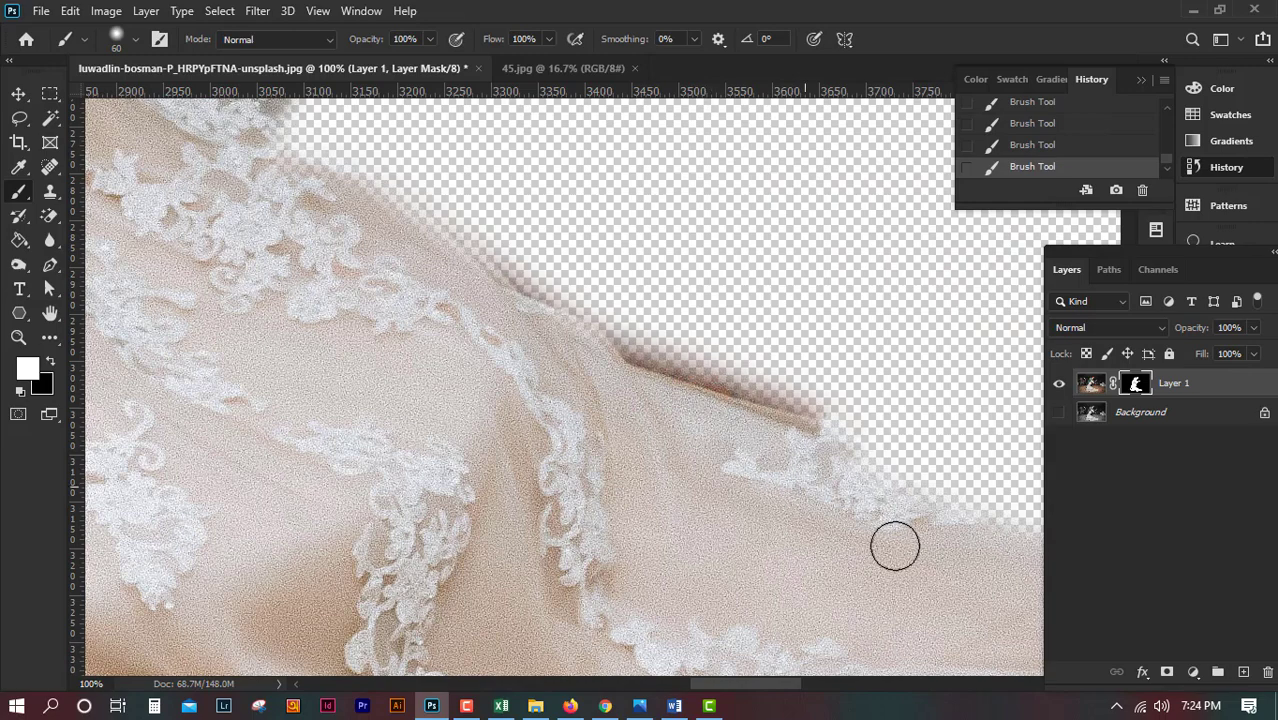
pyautogui.moveTo(894, 546)
pyautogui.mouseDown()
pyautogui.moveTo(727, 471)
pyautogui.moveTo(591, 339)
pyautogui.moveTo(685, 385)
pyautogui.moveTo(685, 351)
pyautogui.moveTo(779, 427)
pyautogui.moveTo(459, 314)
pyautogui.mouseUp()
pyautogui.moveTo(590, 307)
pyautogui.mouseDown()
pyautogui.moveTo(735, 319)
pyautogui.moveTo(879, 382)
pyautogui.moveTo(944, 465)
pyautogui.moveTo(919, 543)
pyautogui.moveTo(940, 388)
pyautogui.moveTo(968, 334)
pyautogui.mouseUp()
pyautogui.moveTo(1000, 432)
pyautogui.mouseDown()
pyautogui.moveTo(830, 455)
pyautogui.moveTo(657, 455)
pyautogui.mouseUp()
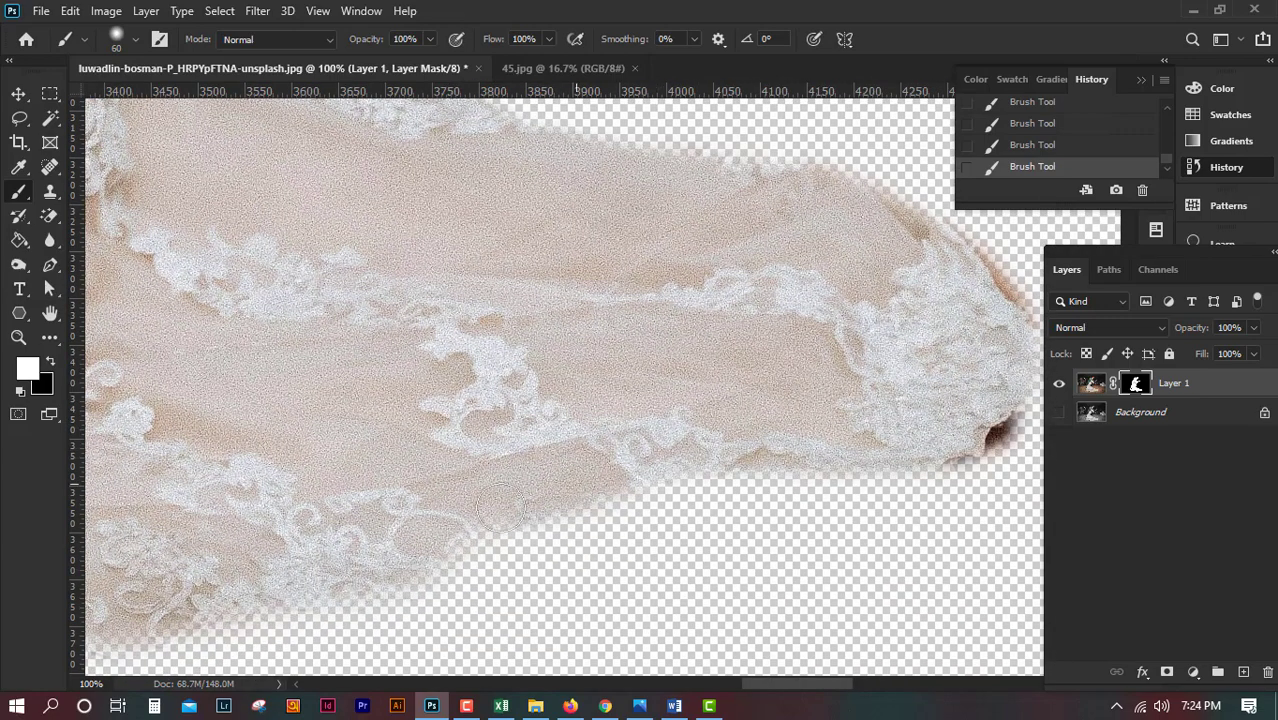
# - Briefly toggle the Background layer to check the mask and review the brush size settings
pyautogui.moveTo(500, 510)
pyautogui.mouseDown()
pyautogui.moveTo(827, 337)
pyautogui.moveTo(930, 354)
pyautogui.mouseUp()
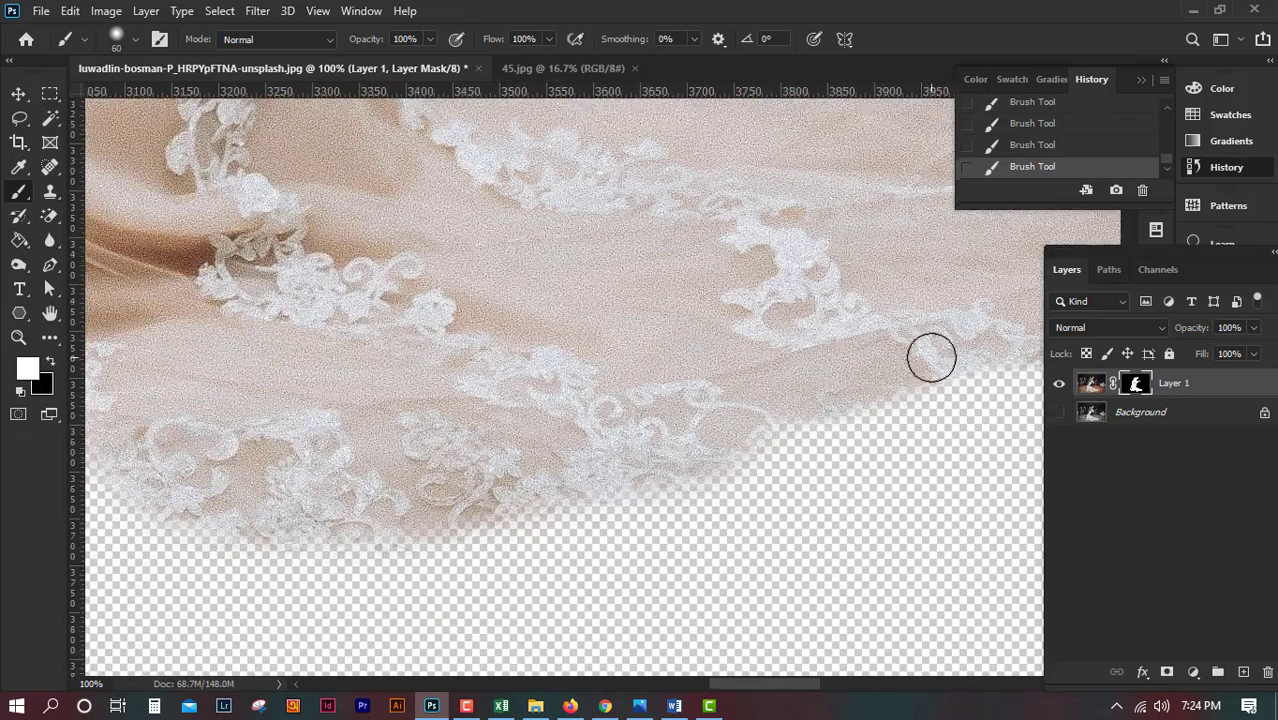
pyautogui.click(1056, 416)
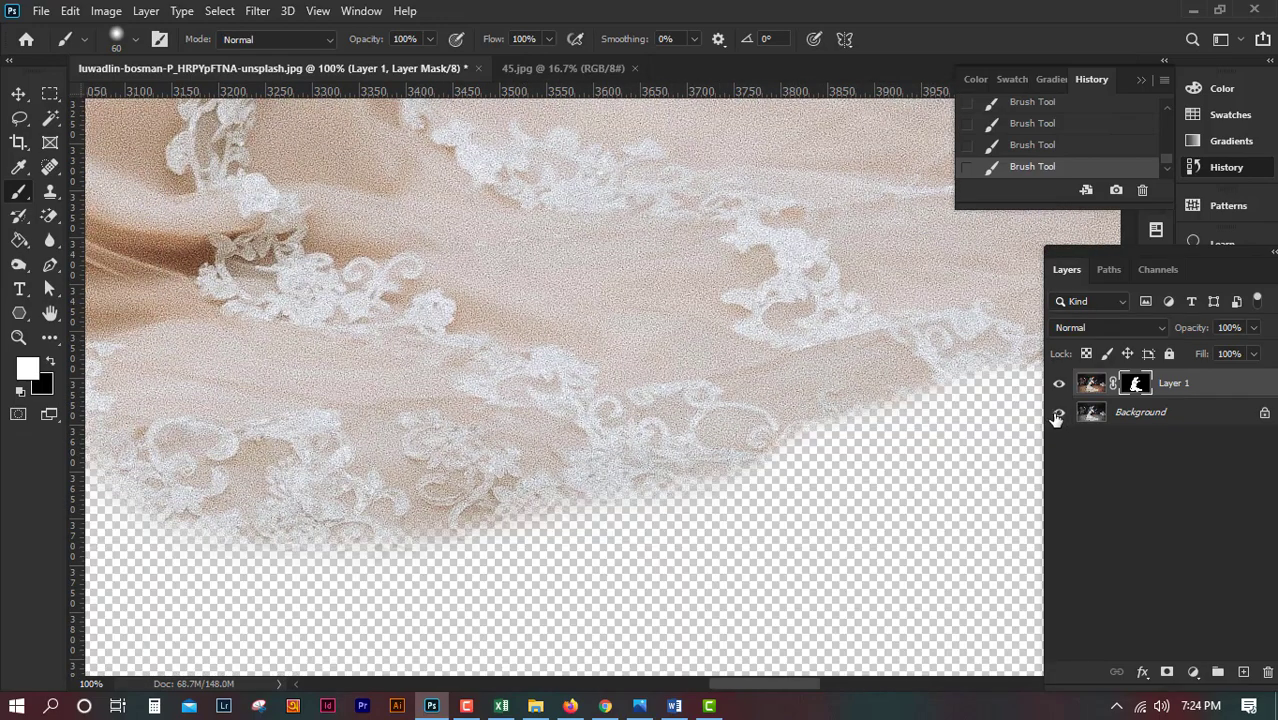
pyautogui.click(1058, 412)
pyautogui.moveTo(856, 397); pyautogui.dragTo(579, 374)
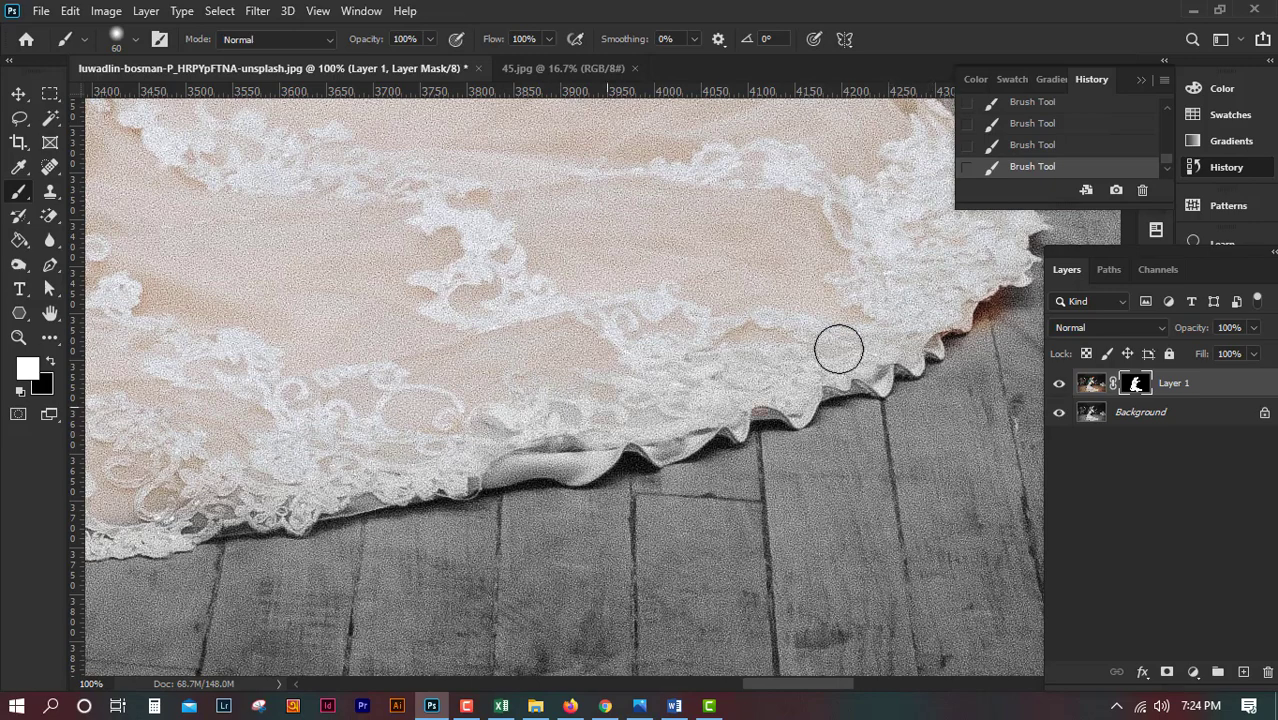
pyautogui.moveTo(537, 416); pyautogui.dragTo(695, 372)
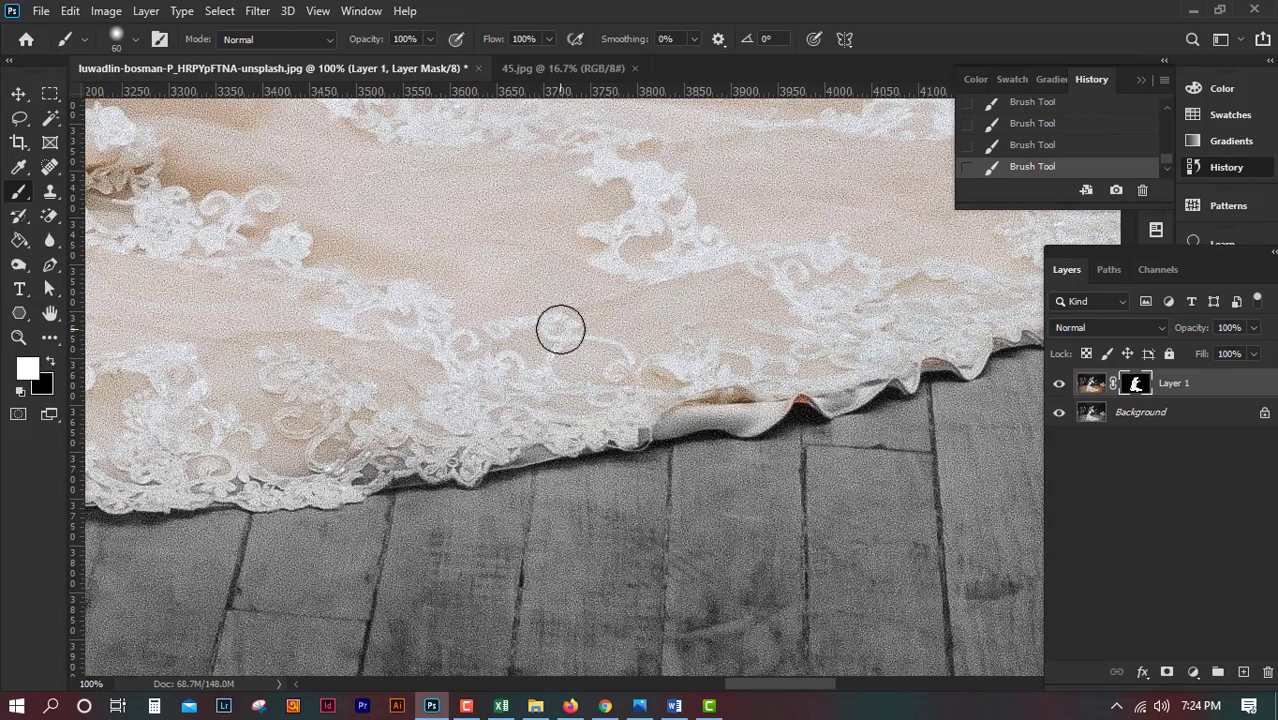
pyautogui.click(132, 38)
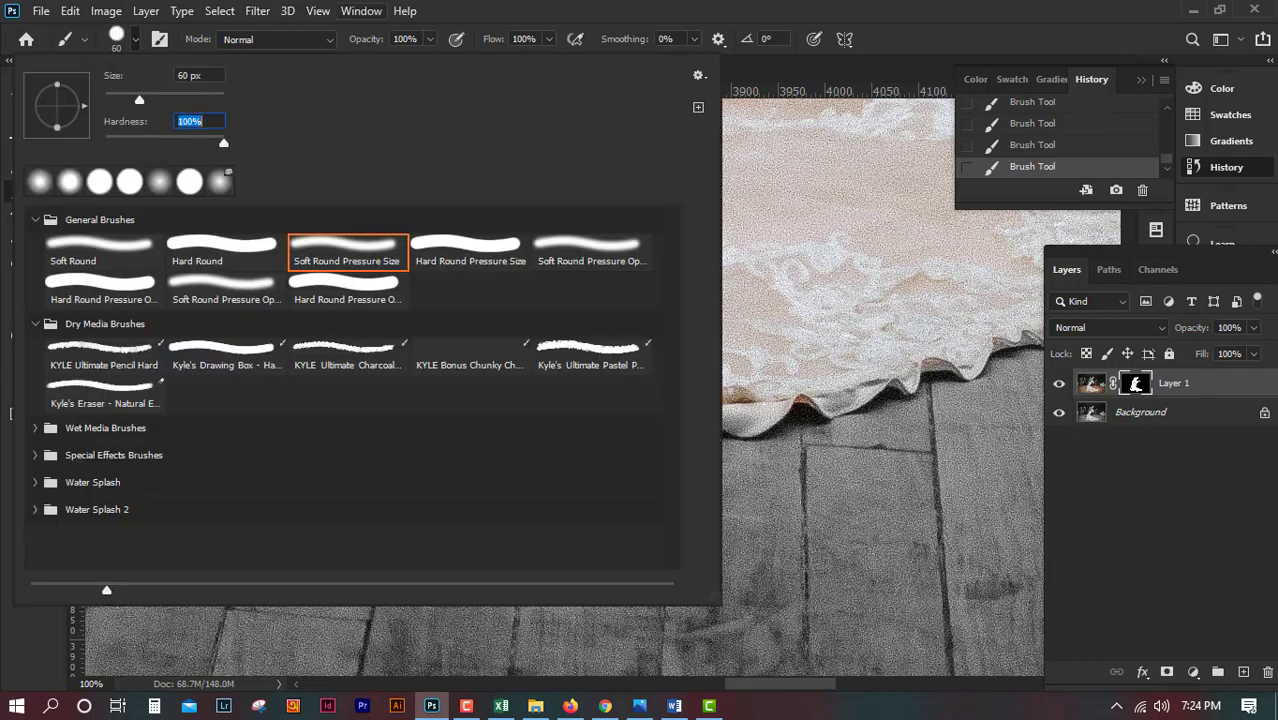
pyautogui.press('Return')
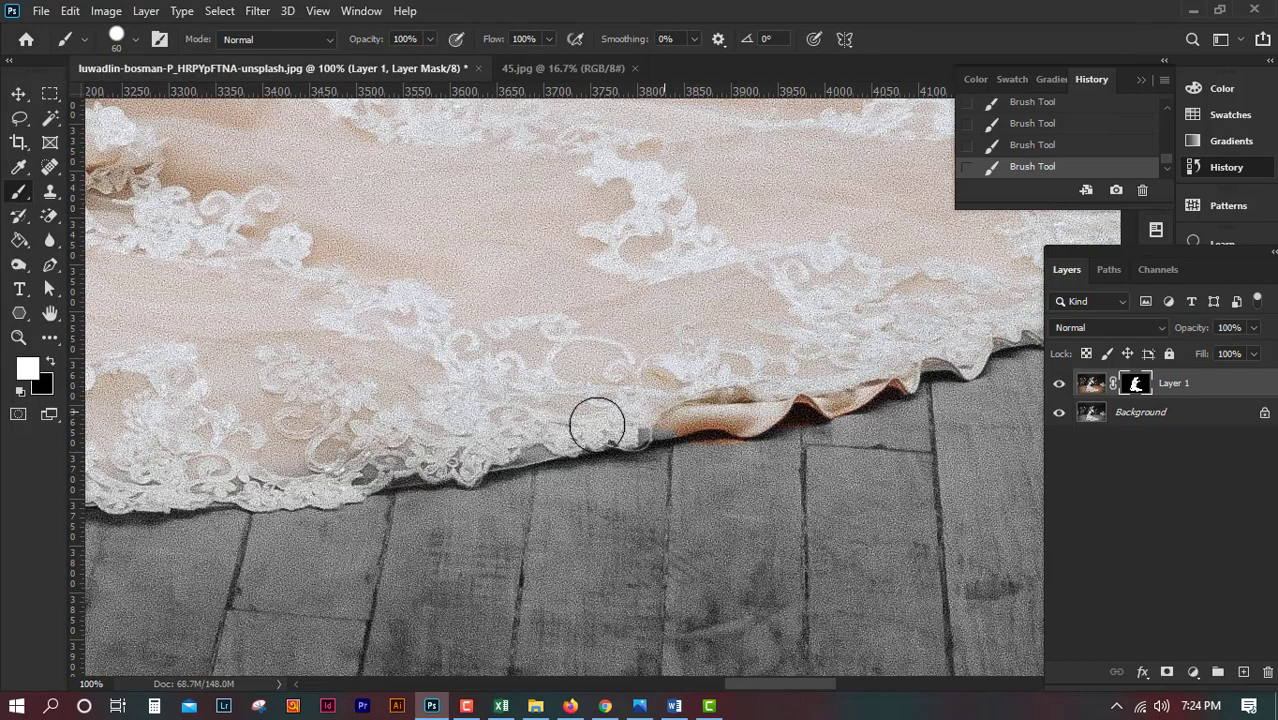
pyautogui.moveTo(458, 440); pyautogui.dragTo(831, 415)
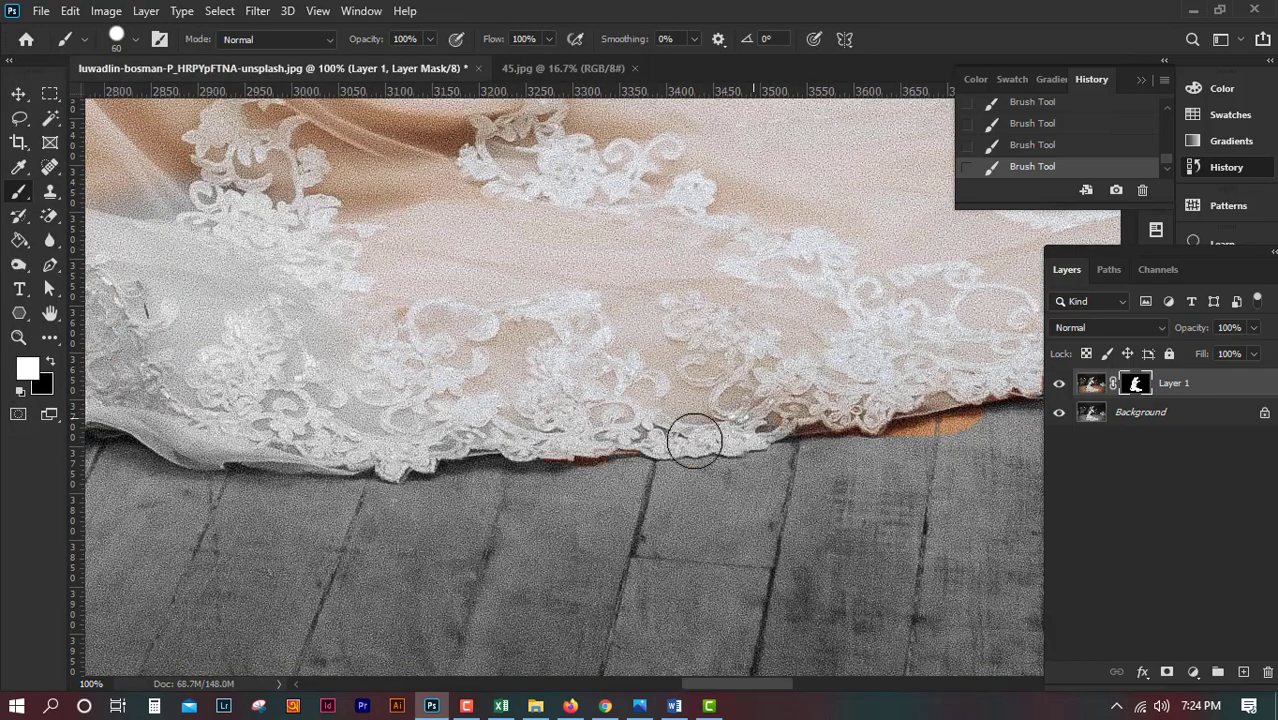
pyautogui.moveTo(417, 427); pyautogui.dragTo(902, 421)
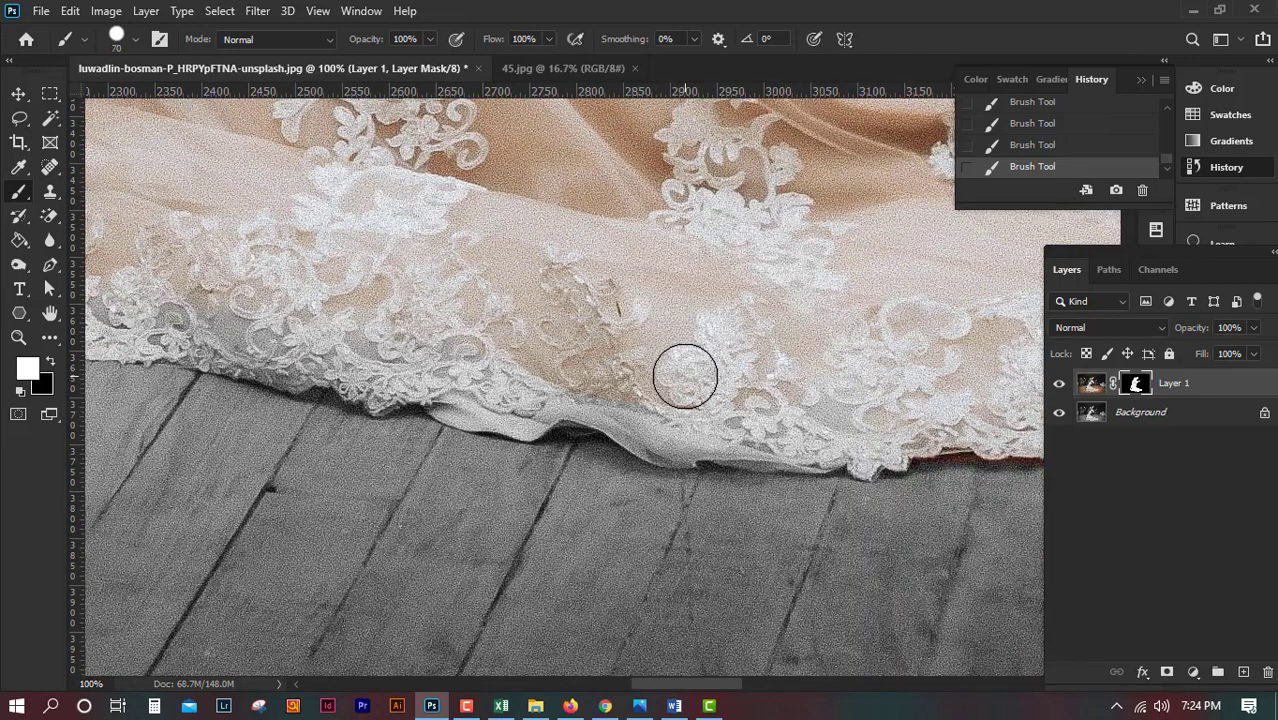
# - Enlarge the brush to 175, restore colour along the dress's left edge, then hide Background
pyautogui.press(']')
pyautogui.press(']')
pyautogui.press(']')
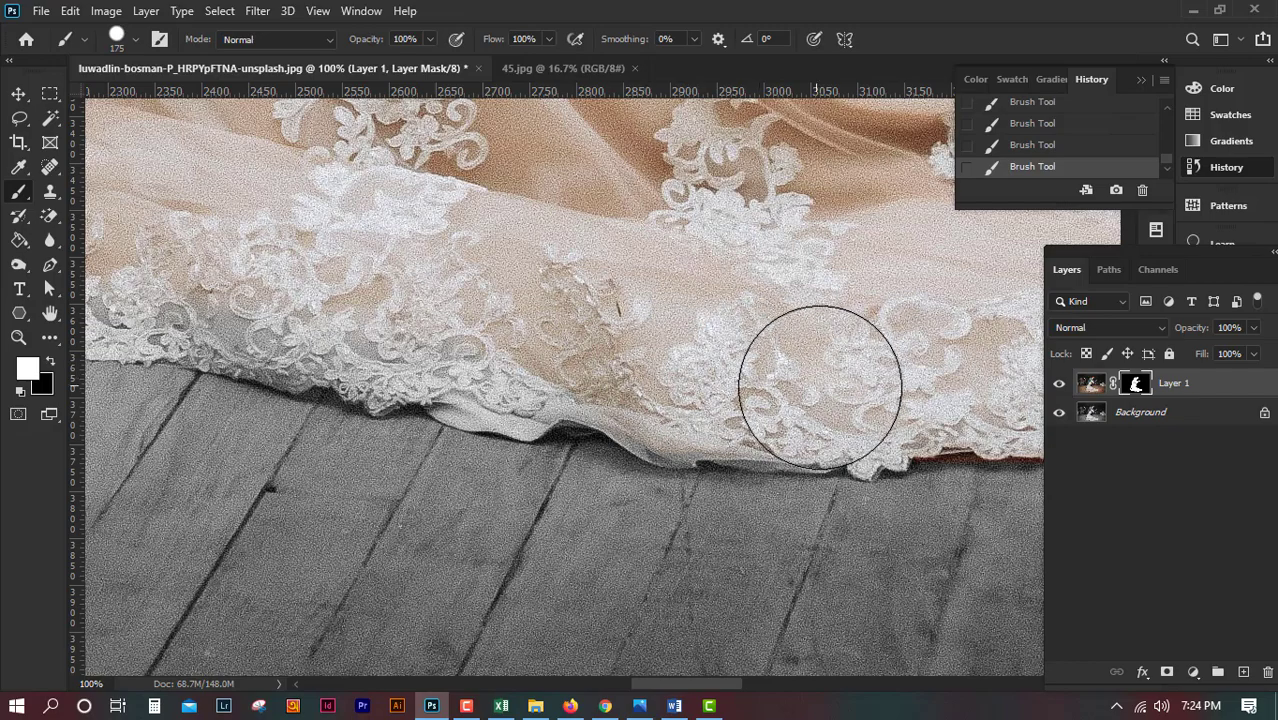
pyautogui.moveTo(471, 334); pyautogui.dragTo(825, 475)
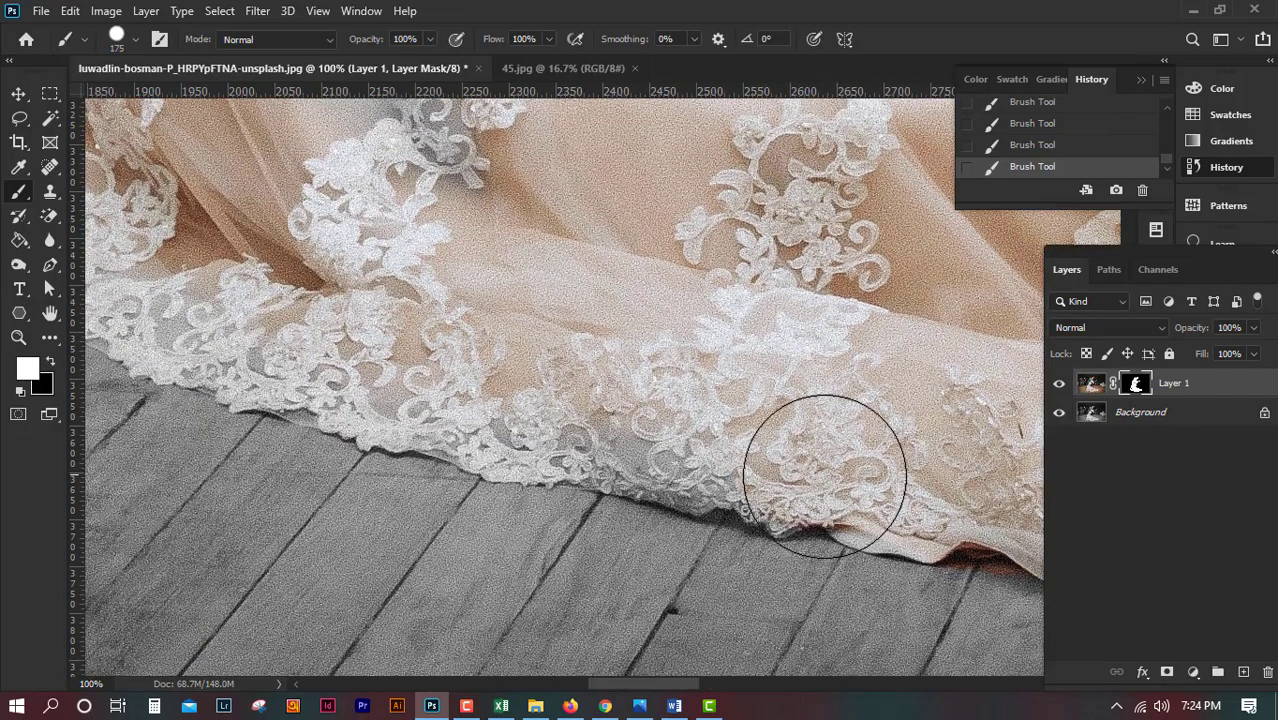
pyautogui.moveTo(462, 365); pyautogui.dragTo(932, 550)
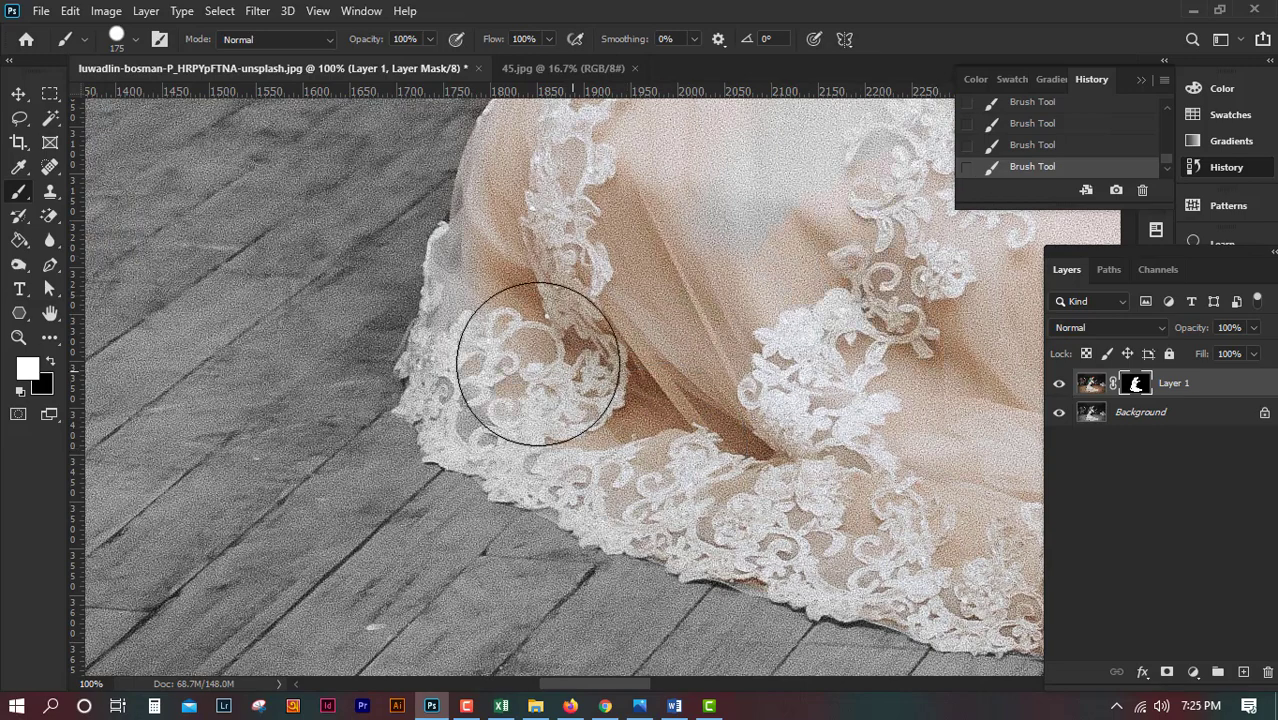
pyautogui.moveTo(508, 262); pyautogui.dragTo(490, 354)
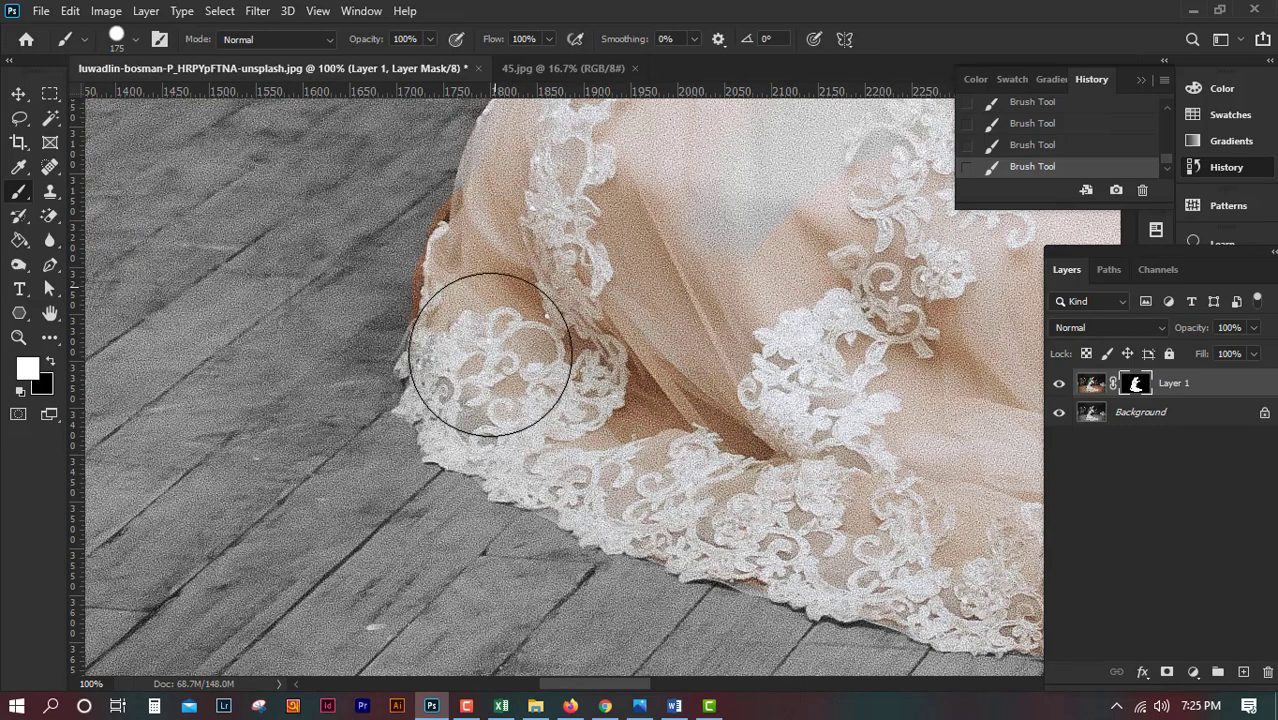
pyautogui.moveTo(570, 442); pyautogui.dragTo(383, 642)
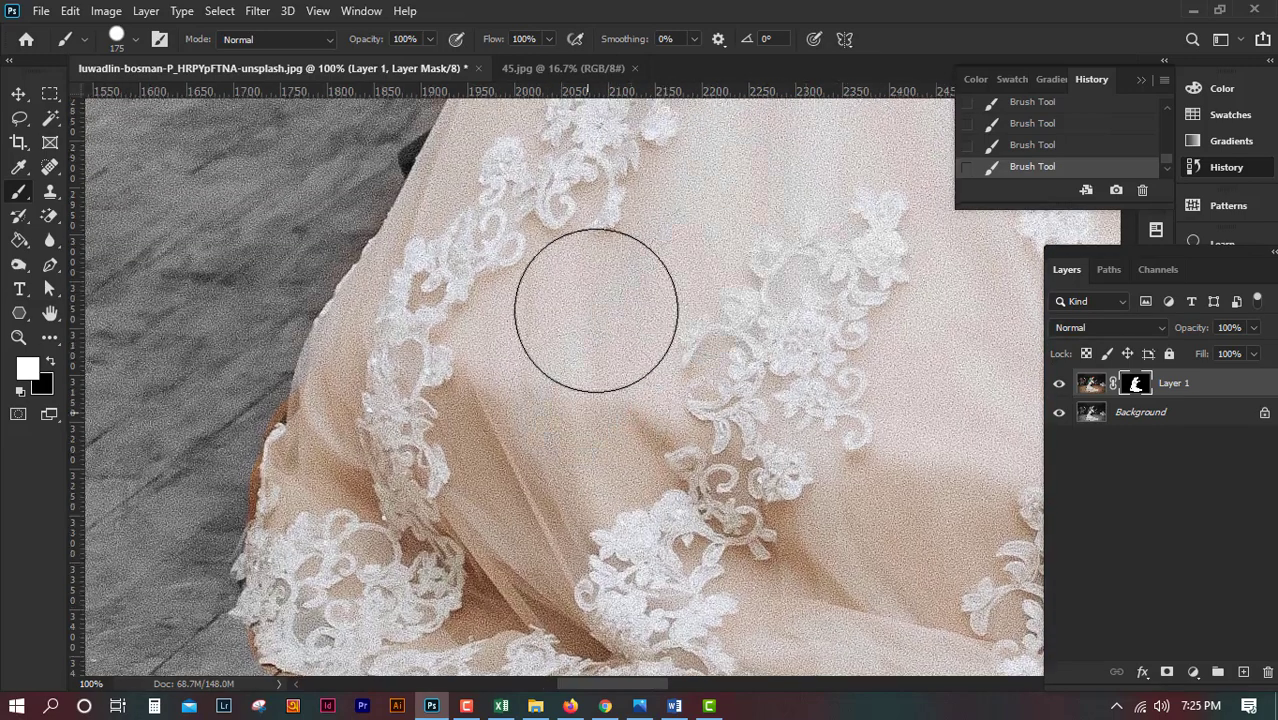
pyautogui.moveTo(571, 334); pyautogui.dragTo(402, 597)
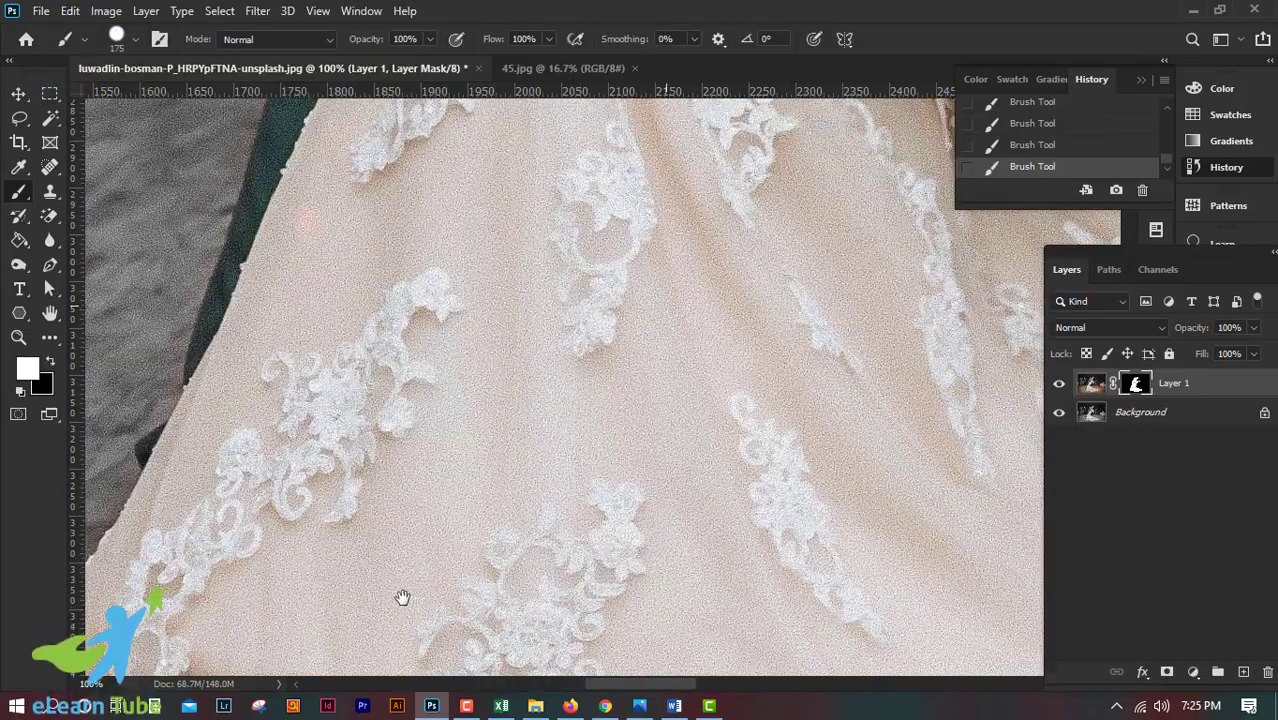
pyautogui.moveTo(645, 287)
pyautogui.mouseDown()
pyautogui.moveTo(593, 602)
pyautogui.moveTo(597, 360)
pyautogui.moveTo(644, 600)
pyautogui.mouseUp()
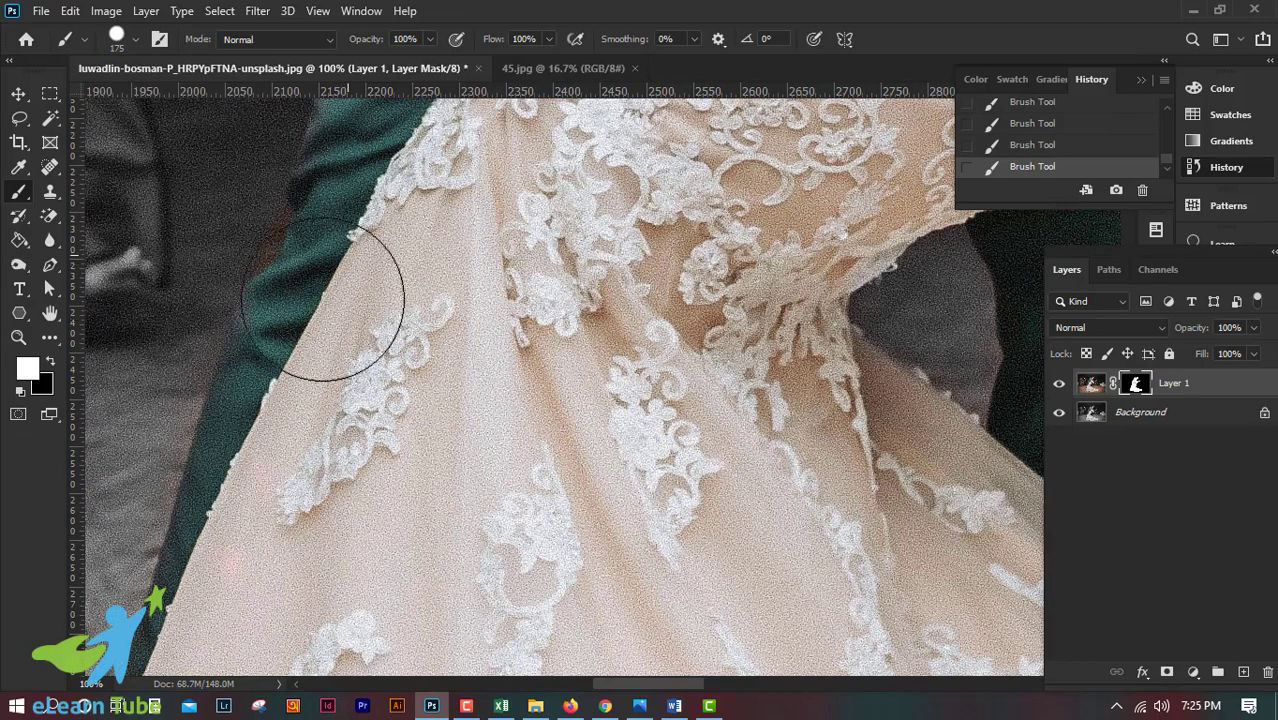
pyautogui.moveTo(300, 400)
pyautogui.mouseDown()
pyautogui.moveTo(670, 242)
pyautogui.moveTo(599, 271)
pyautogui.mouseUp()
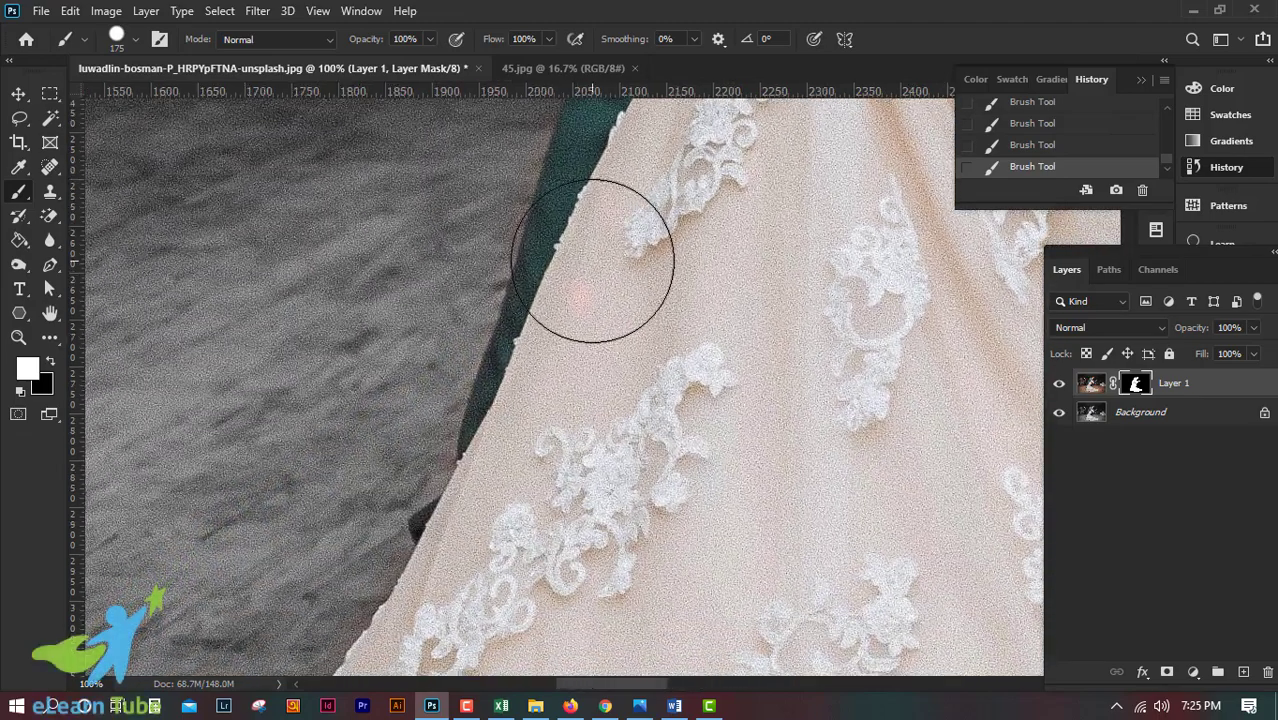
pyautogui.moveTo(536, 599); pyautogui.dragTo(850, 183)
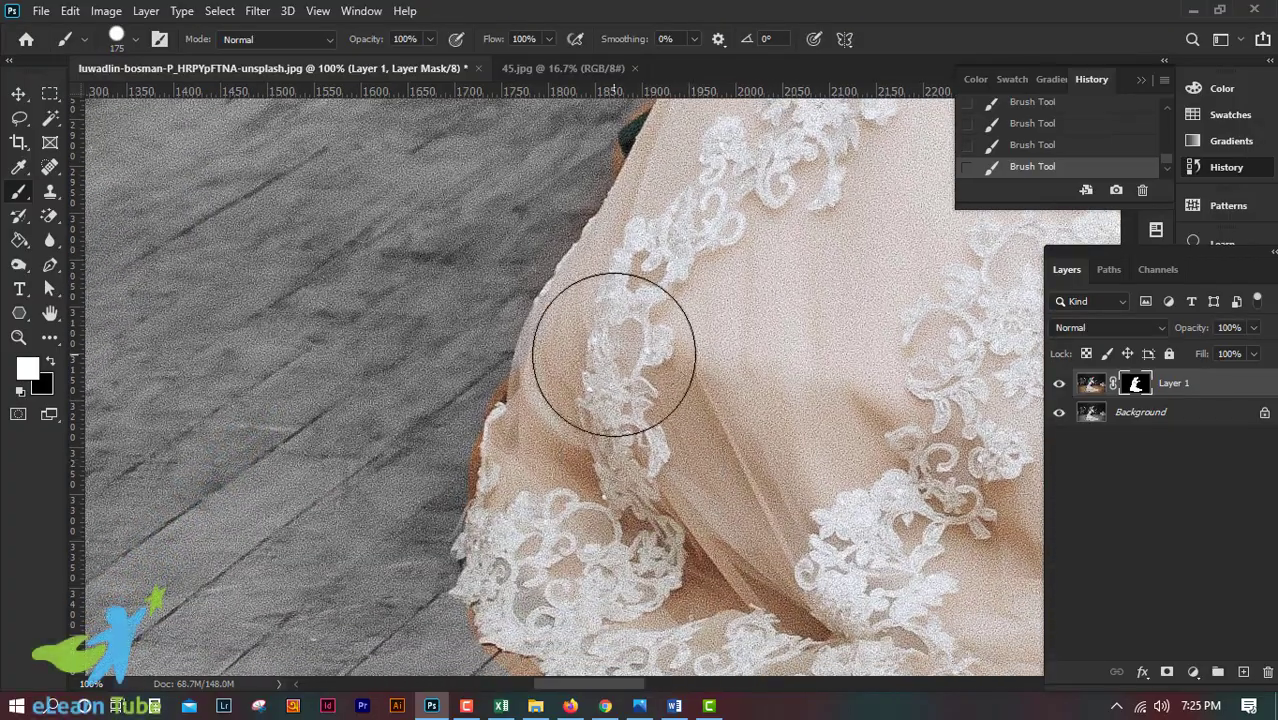
pyautogui.moveTo(833, 251); pyautogui.dragTo(655, 536)
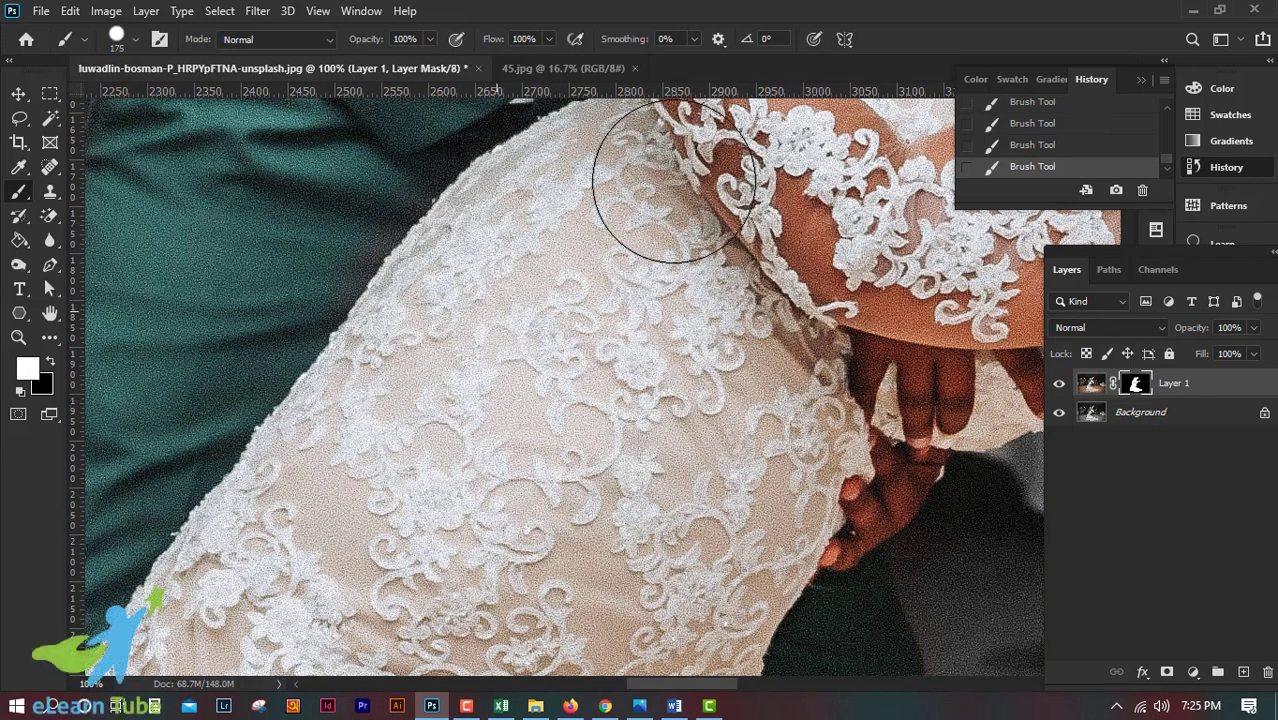
pyautogui.click(1058, 412)
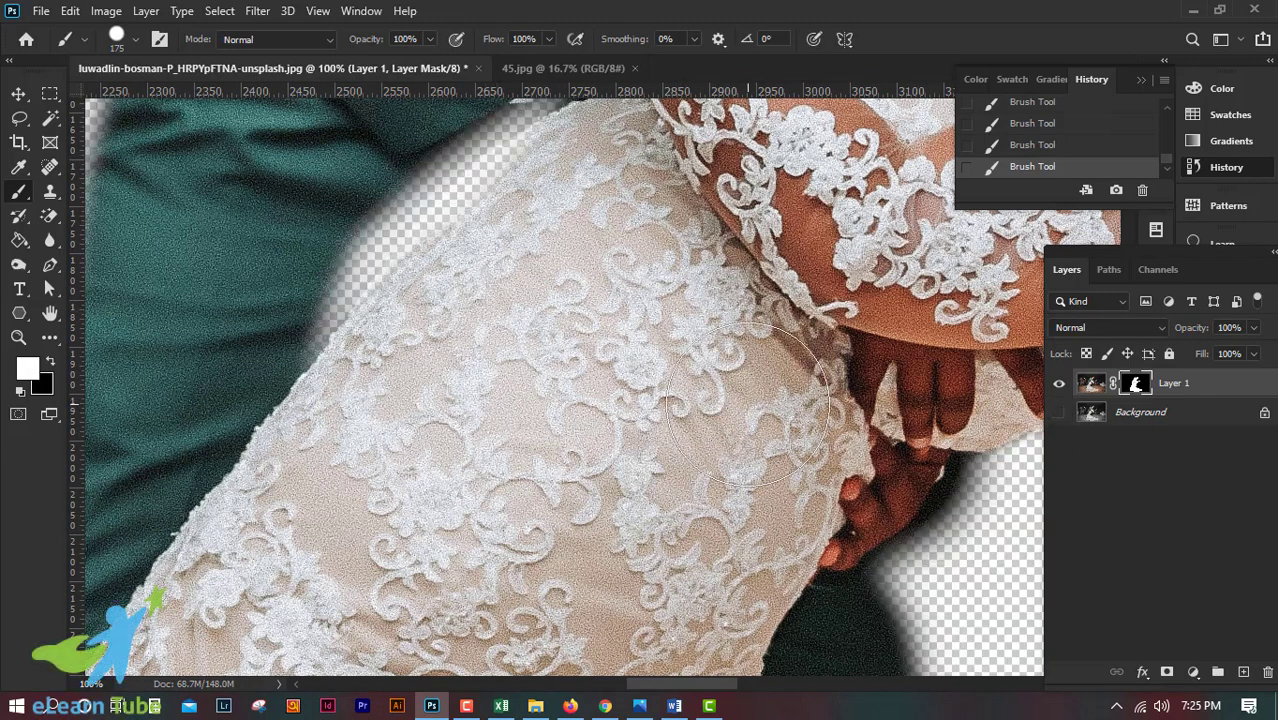
# - Set the brush to 90 px and paint the mask along the suit/dress edge with Background shown
pyautogui.hotkey('ctrl', '-')
pyautogui.hotkey('ctrl', '-')
pyautogui.hotkey('ctrl', '-')
pyautogui.hotkey('ctrl', '-')
pyautogui.hotkey('ctrl', '-')
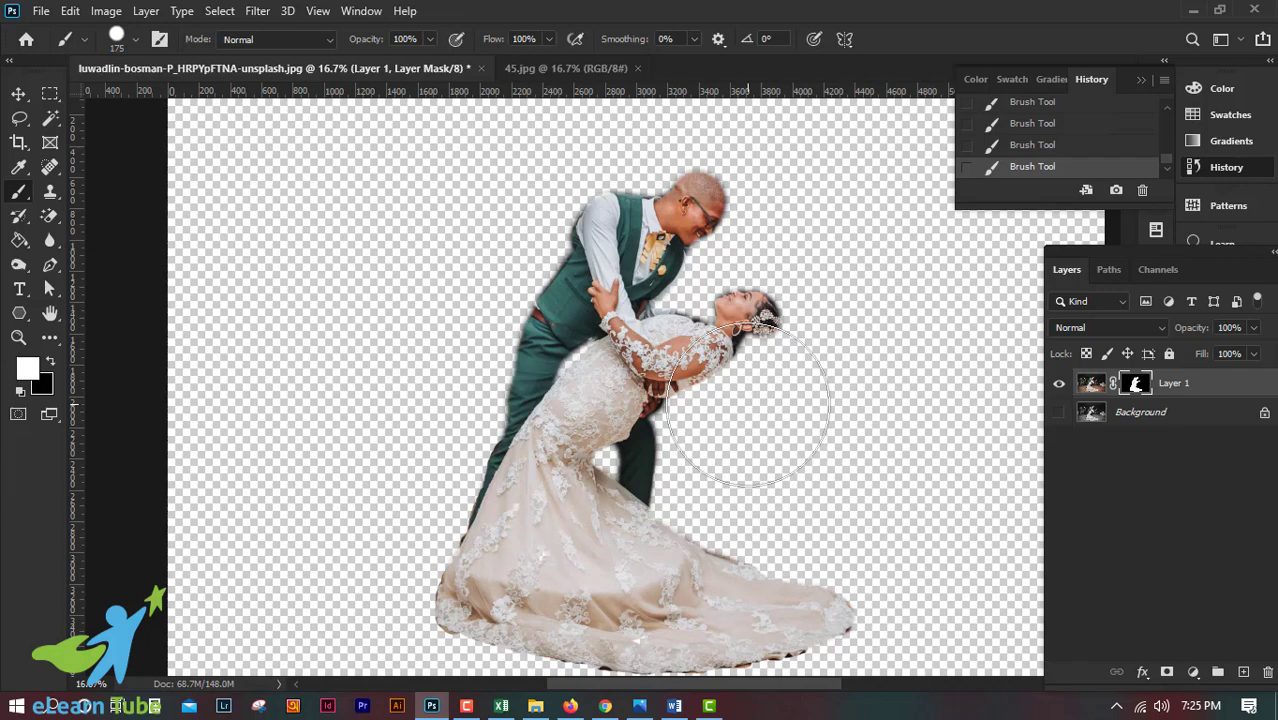
pyautogui.hotkey('ctrl', '+')
pyautogui.hotkey('ctrl', '+')
pyautogui.hotkey('ctrl', '+')
pyautogui.hotkey('ctrl', '+')
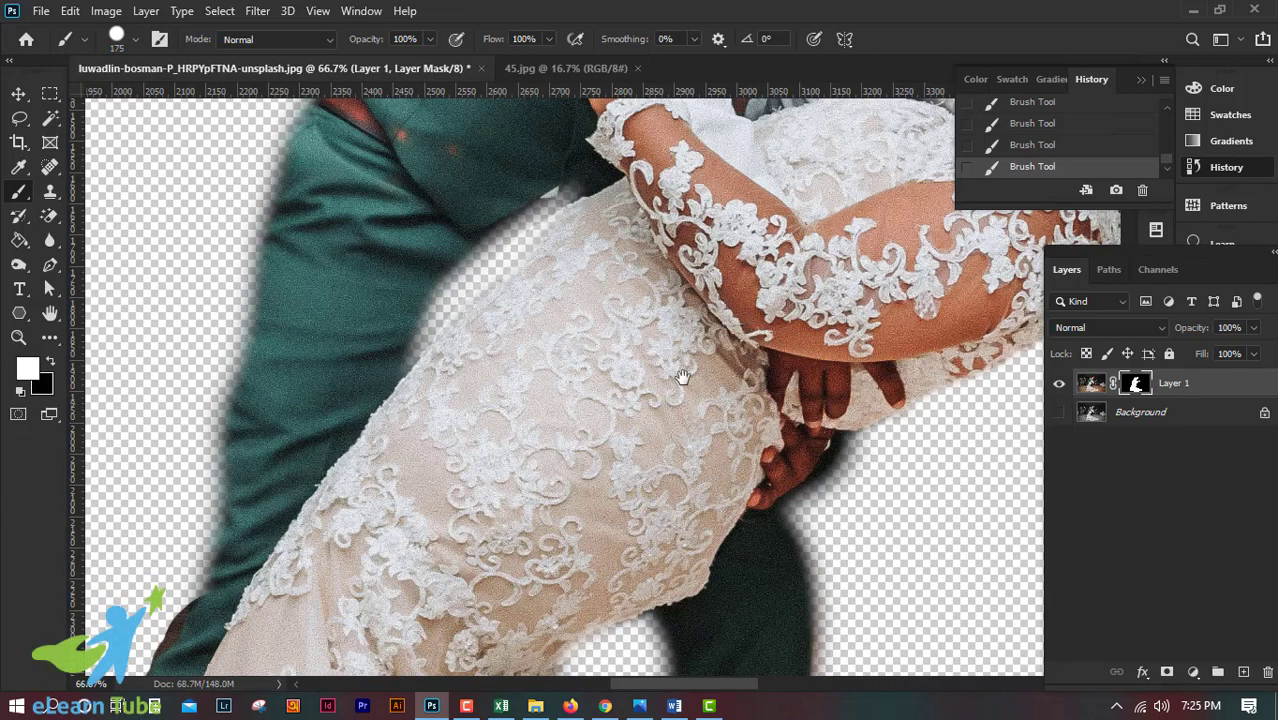
pyautogui.press('[')
pyautogui.press('[')
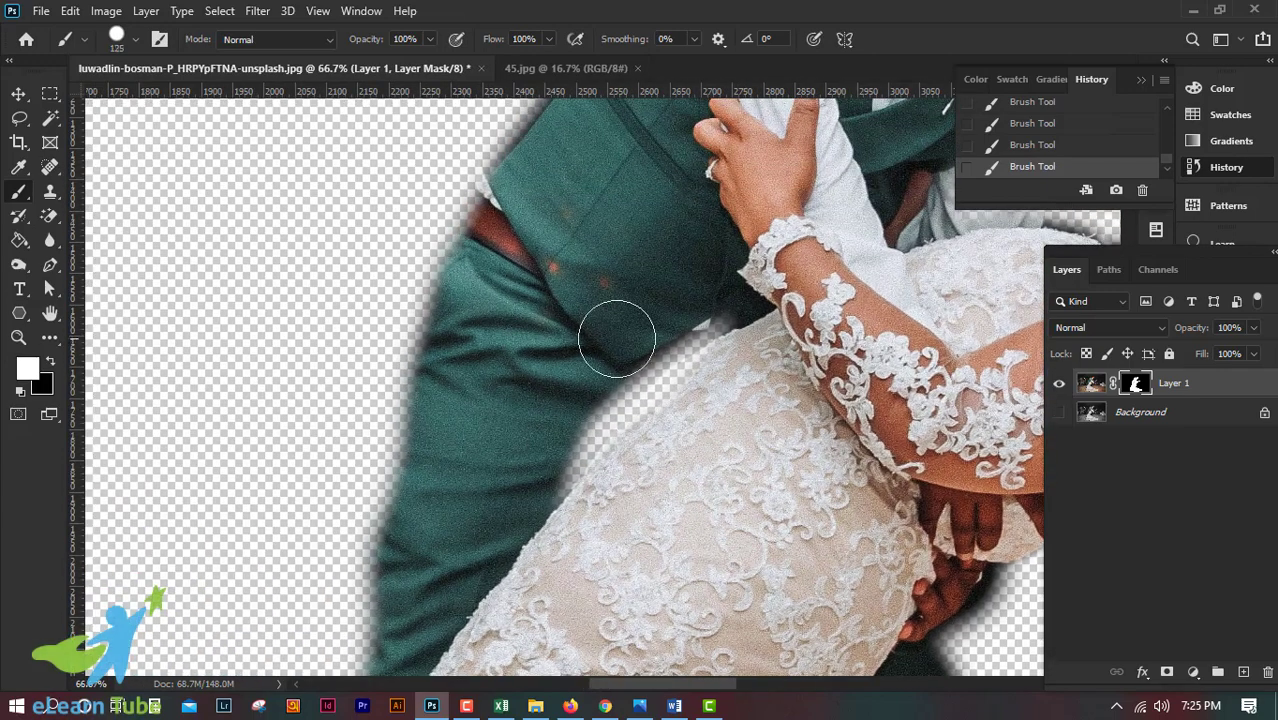
pyautogui.press('[')
pyautogui.press('[')
pyautogui.moveTo(601, 380); pyautogui.dragTo(554, 457)
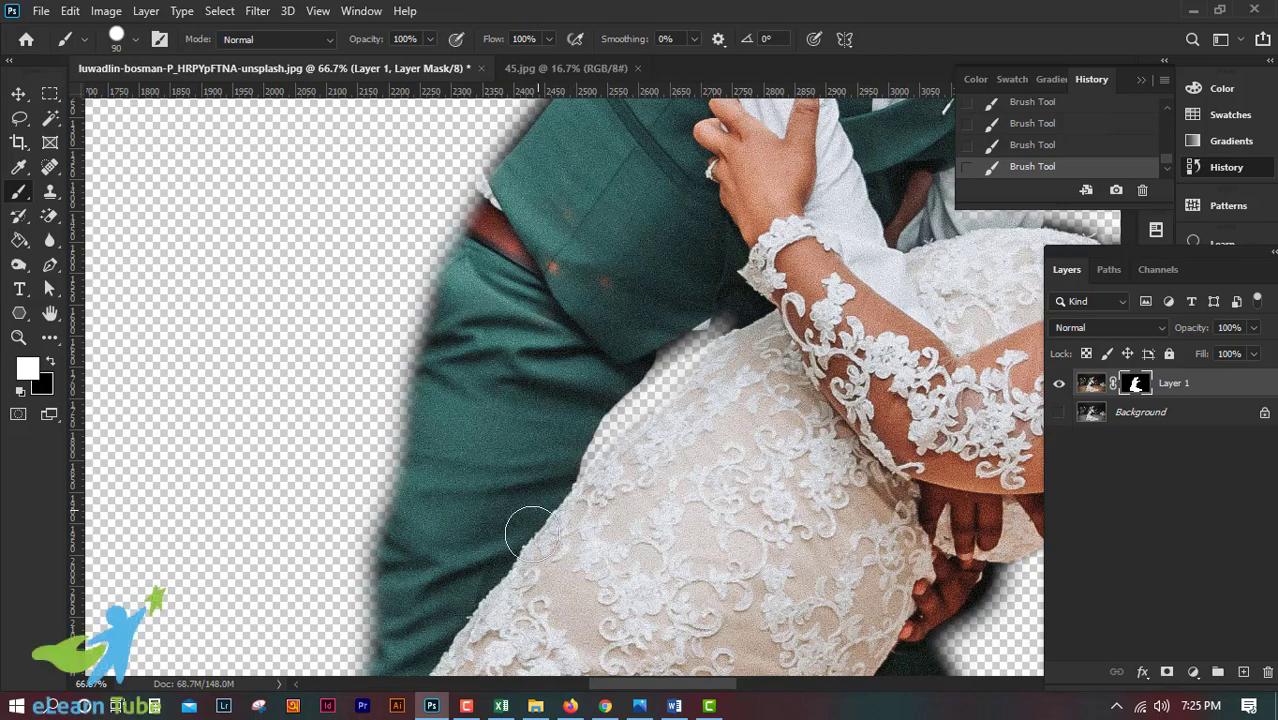
pyautogui.click(1059, 412)
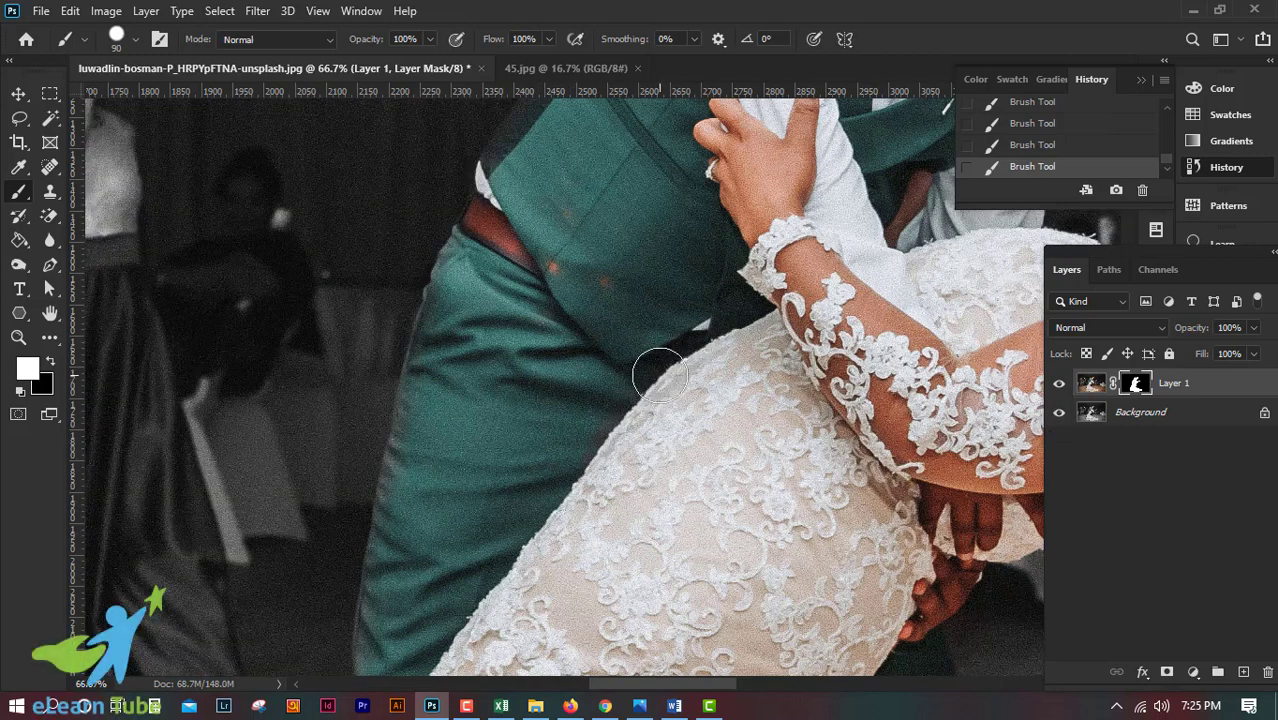
pyautogui.moveTo(601, 466); pyautogui.dragTo(758, 296)
# - Touch up the dress edge beside the suit, then inspect the bride's and groom's faces
pyautogui.scroll(-3, 718, 180)
pyautogui.hscroll(-5, 900, 300)
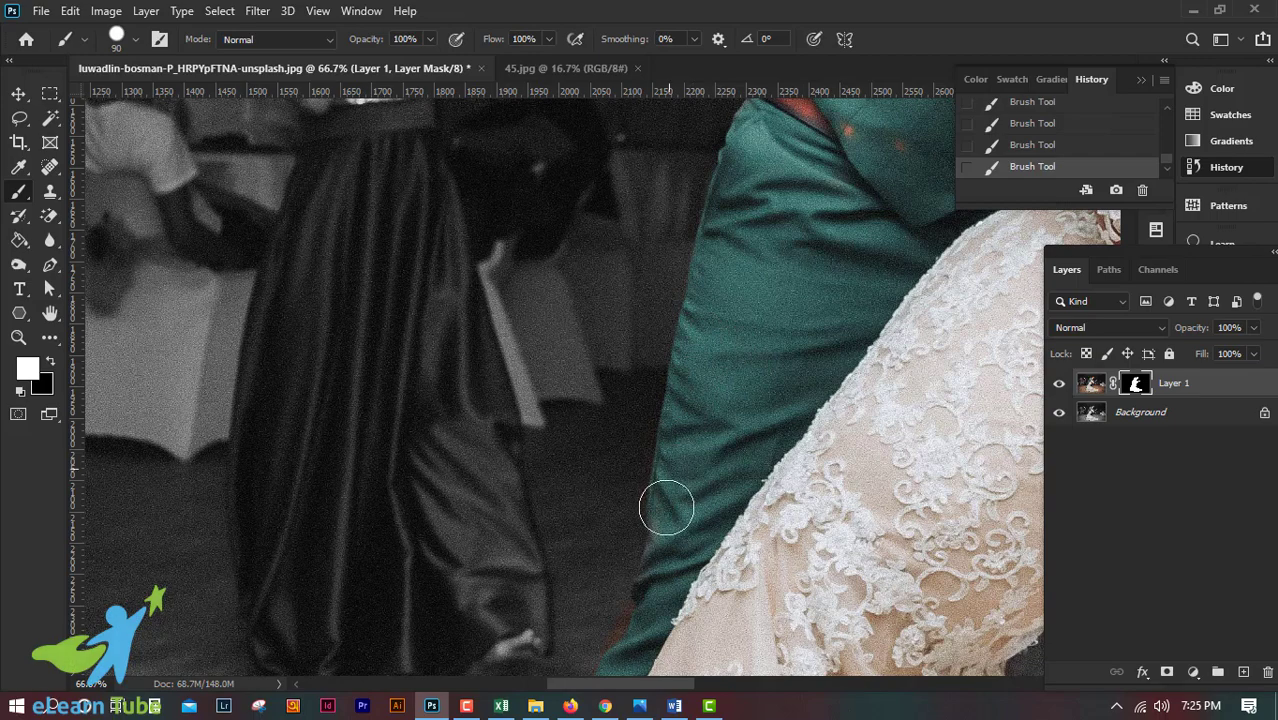
pyautogui.moveTo(666, 508); pyautogui.dragTo(572, 213)
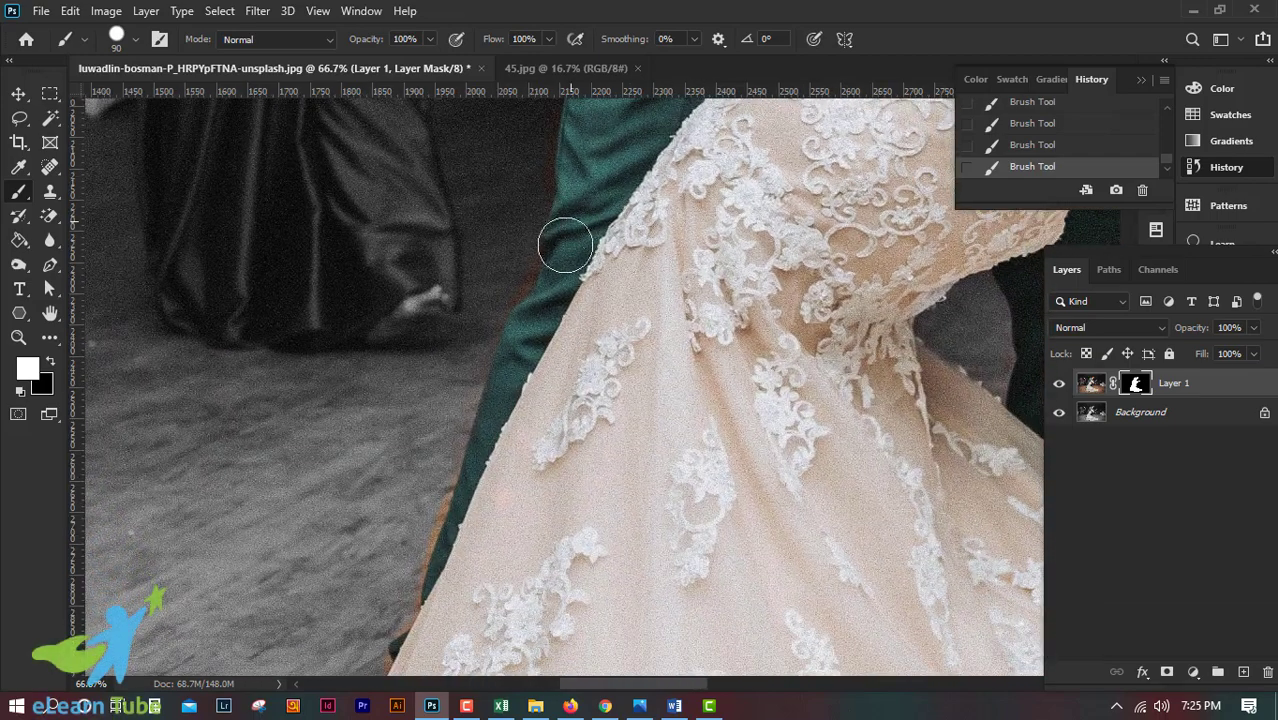
pyautogui.scroll(-3, 613, 157)
pyautogui.scroll(-2, 690, 405)
pyautogui.scroll(-2, 447, 290)
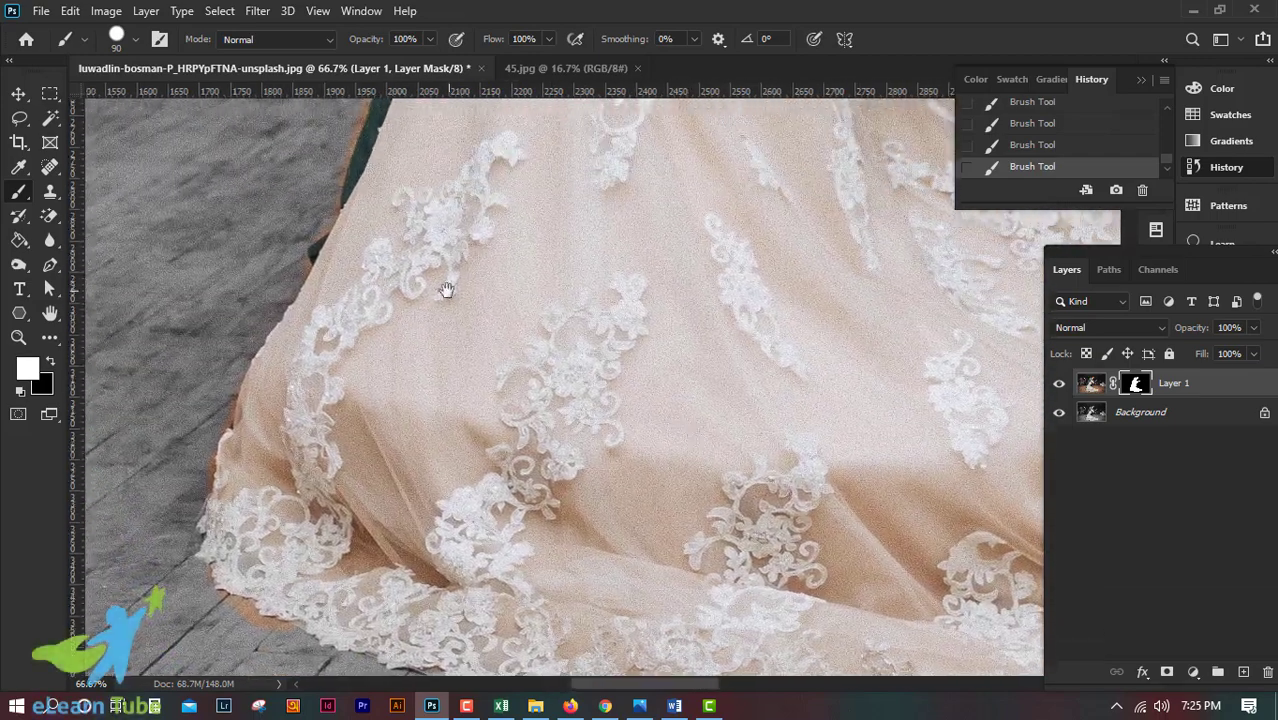
pyautogui.scroll(3, 783, 245)
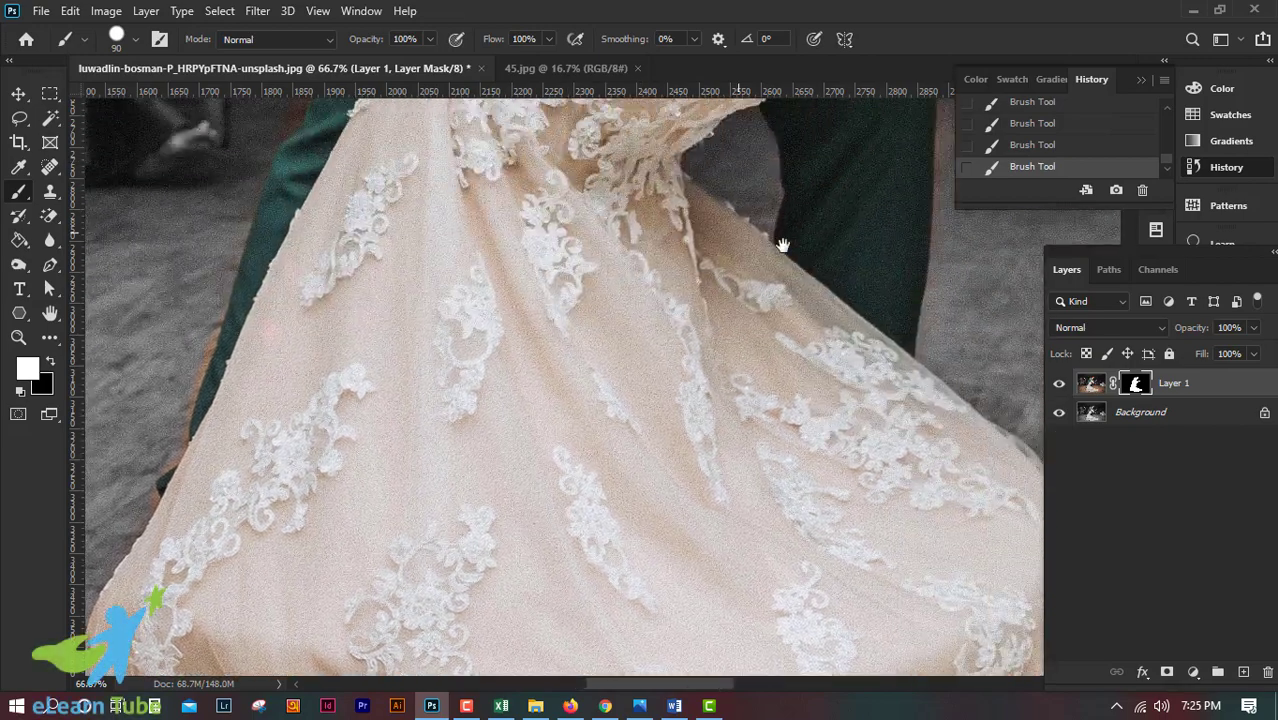
pyautogui.moveTo(783, 245); pyautogui.dragTo(597, 448)
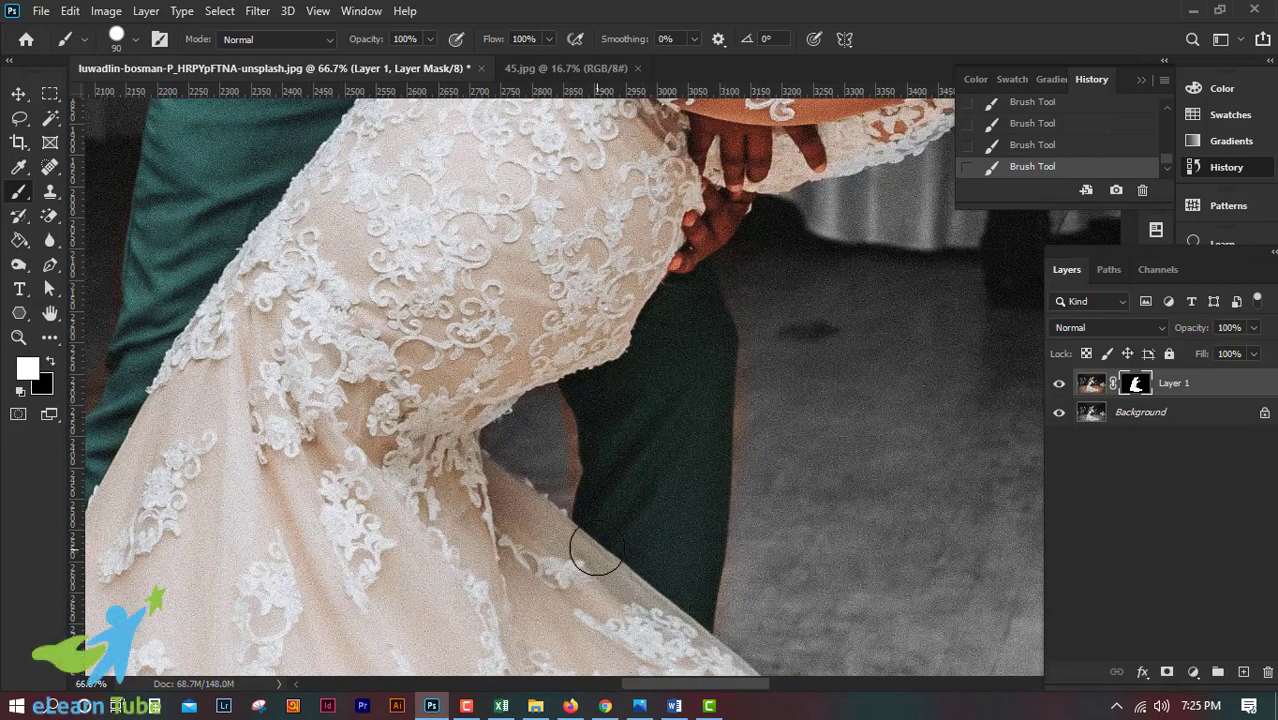
pyautogui.moveTo(585, 545); pyautogui.dragTo(565, 595)
pyautogui.moveTo(650, 598); pyautogui.dragTo(565, 625)
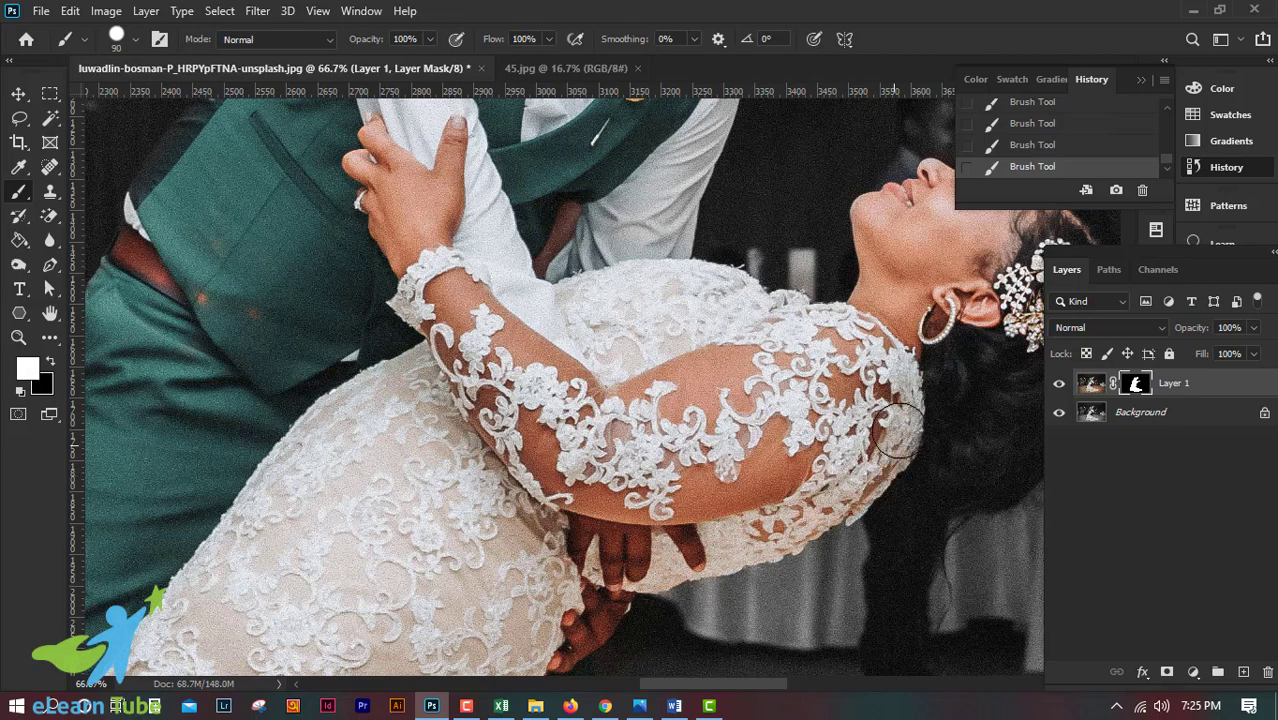
pyautogui.moveTo(897, 430); pyautogui.dragTo(703, 233)
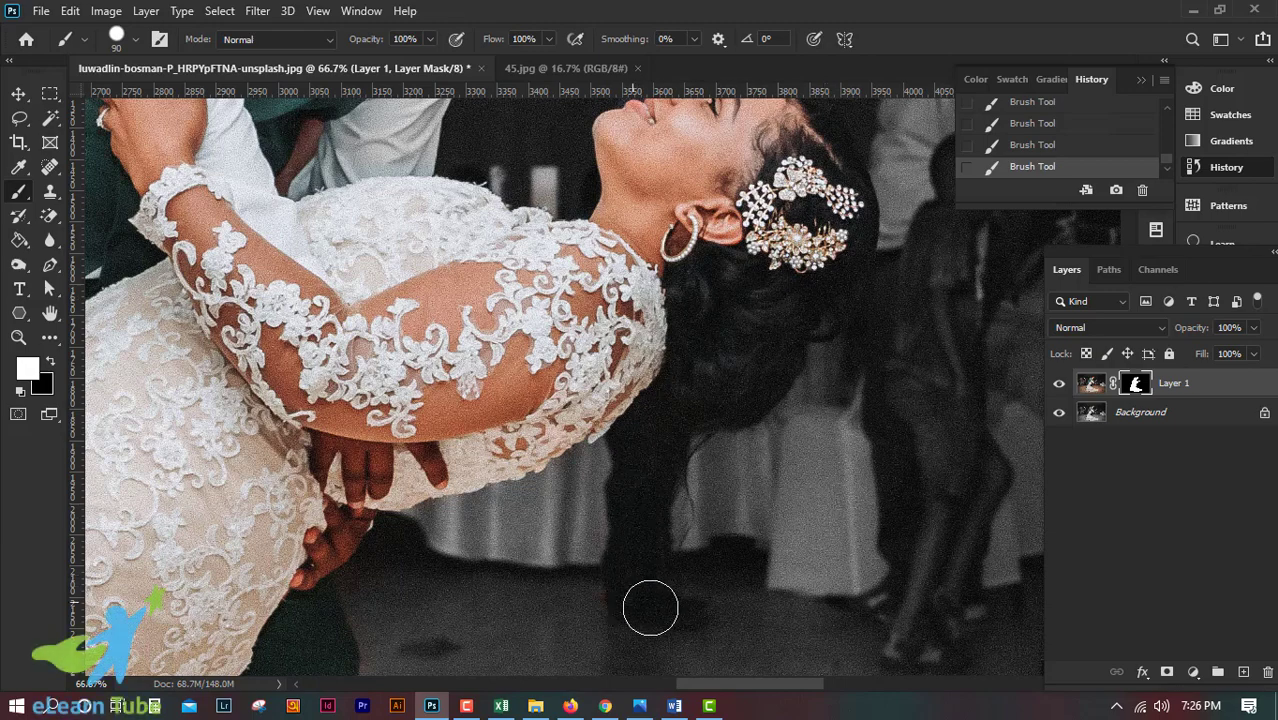
pyautogui.scroll(5, 650, 507)
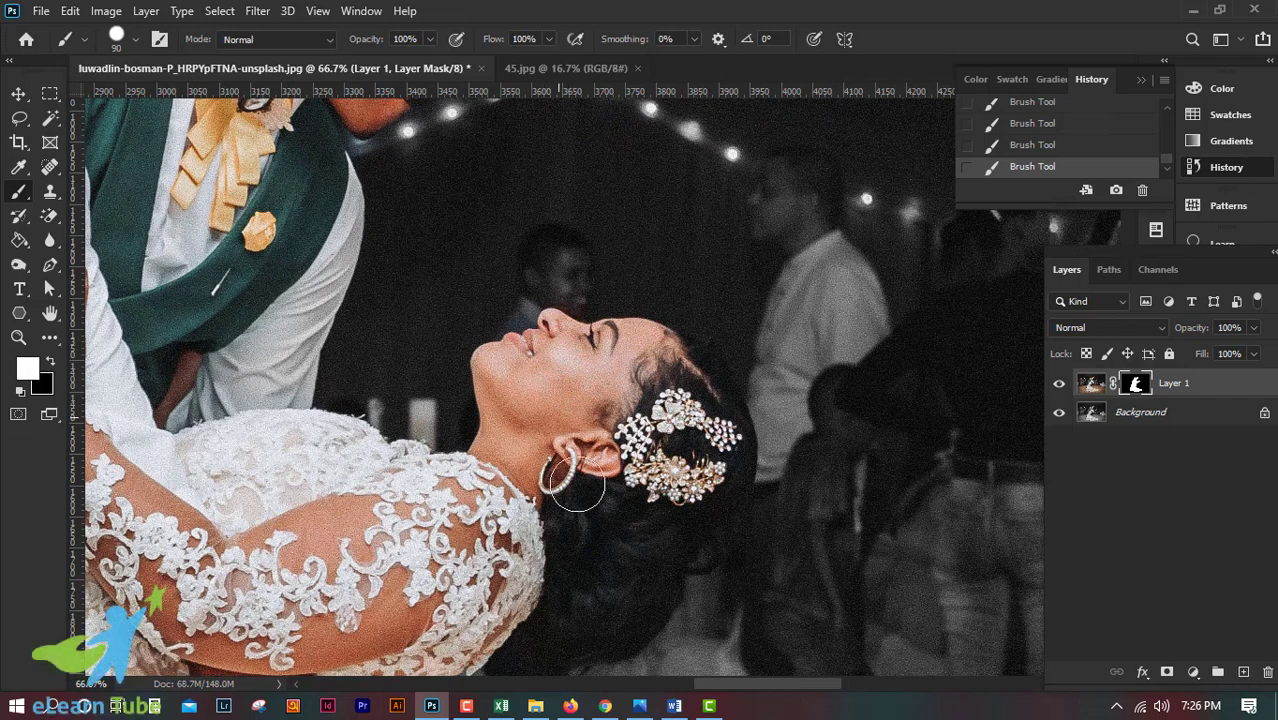
pyautogui.moveTo(190, 320)
pyautogui.mouseDown()
pyautogui.moveTo(462, 415)
pyautogui.moveTo(523, 629)
pyautogui.mouseUp()
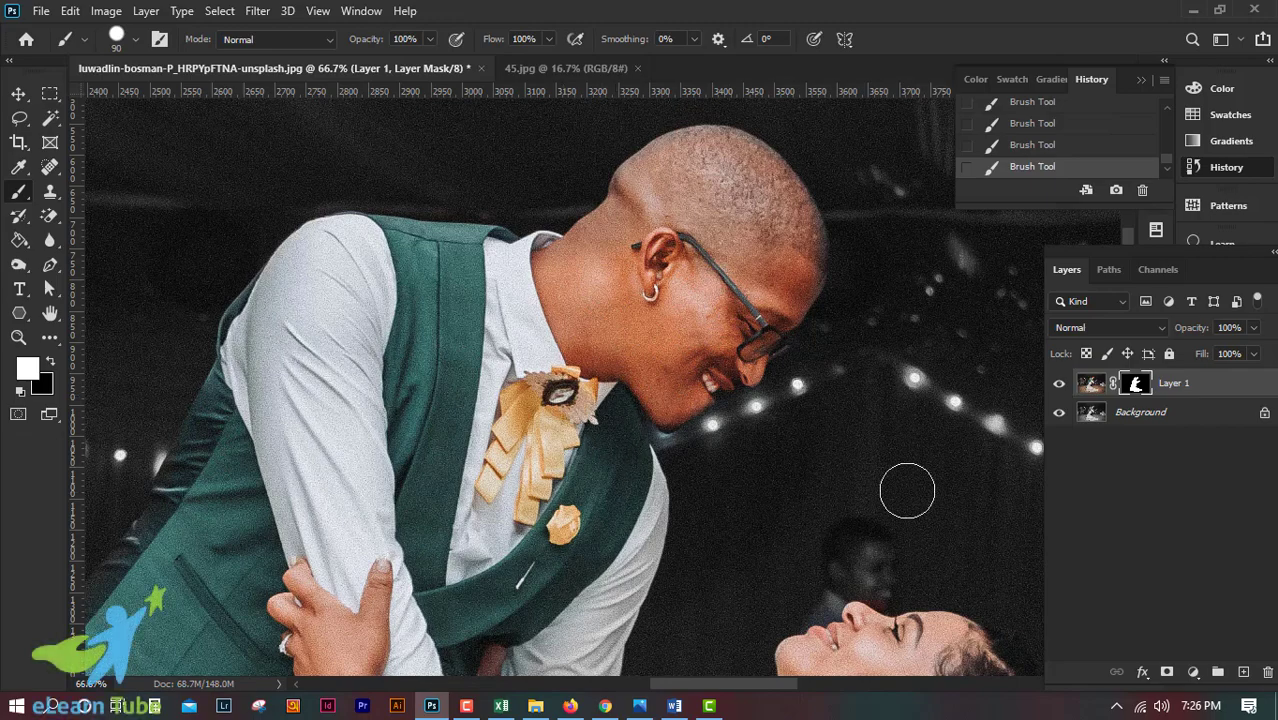
# - Toggle the Background layer and zoom in on the groom to check the cutout
pyautogui.click(1059, 412)
pyautogui.hotkey('ctrl', '-')
pyautogui.hotkey('ctrl', '-')
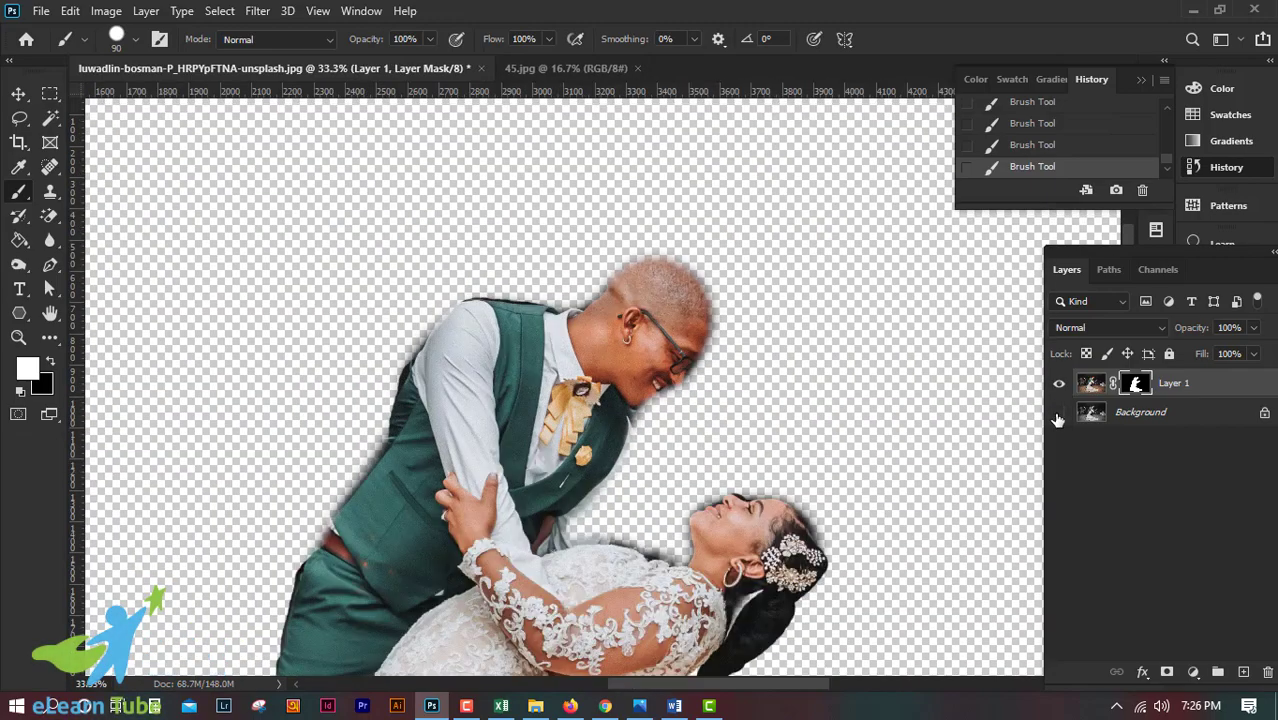
pyautogui.hotkey('ctrl', '+')
pyautogui.hotkey('ctrl', '+')
pyautogui.hotkey('ctrl', '+')
pyautogui.scroll(5, 714, 400)
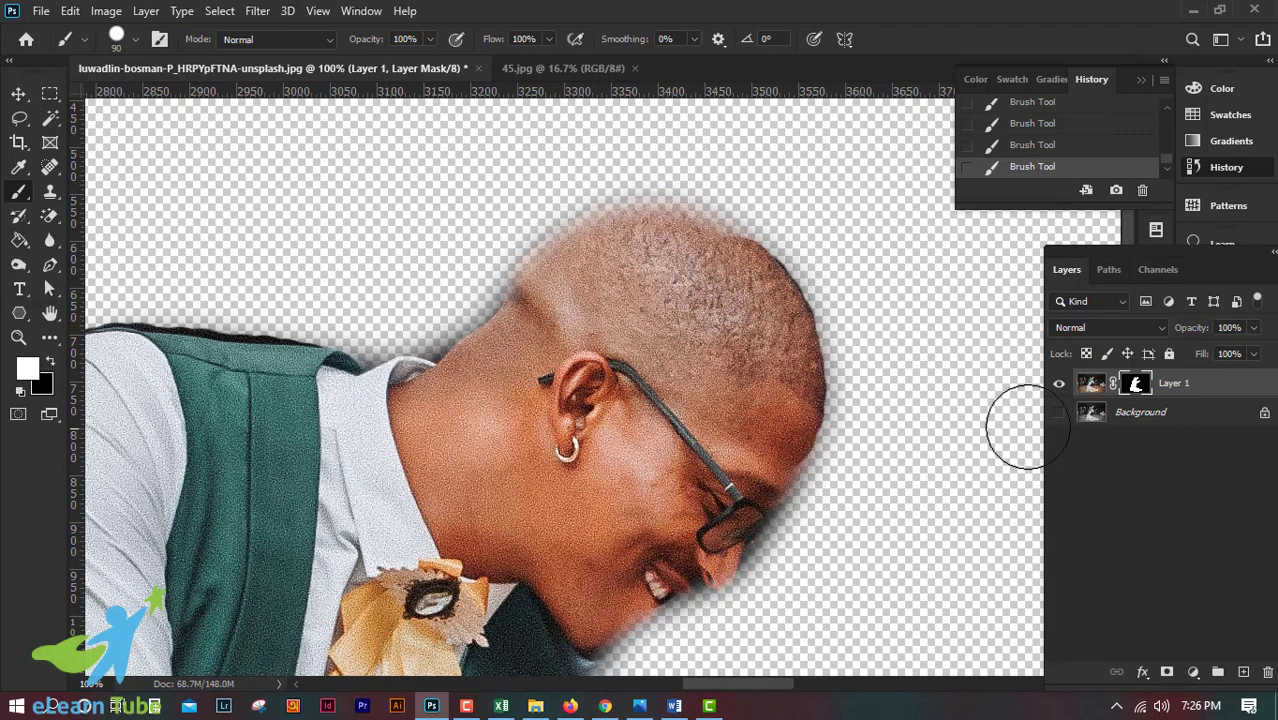
pyautogui.click(1059, 412)
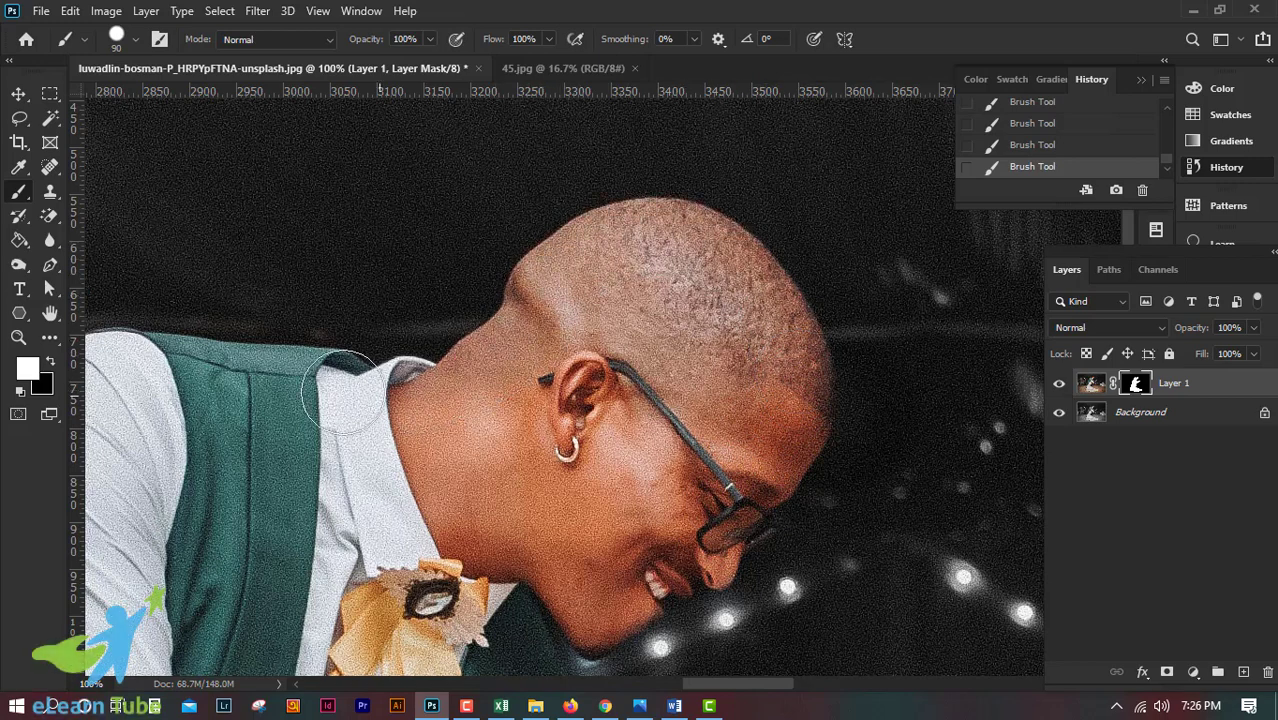
pyautogui.click(1059, 412)
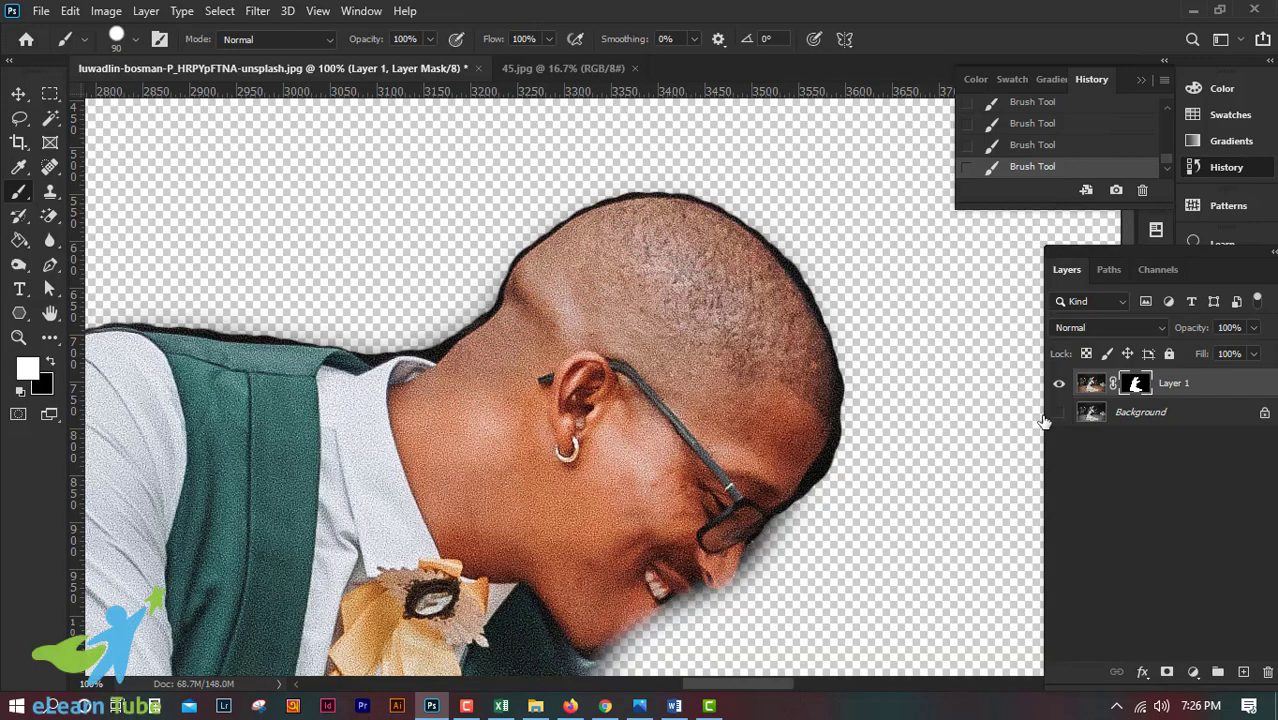
# - Restore the vest edge down the groom's left shoulder on the mask
pyautogui.moveTo(497, 424); pyautogui.dragTo(907, 354)
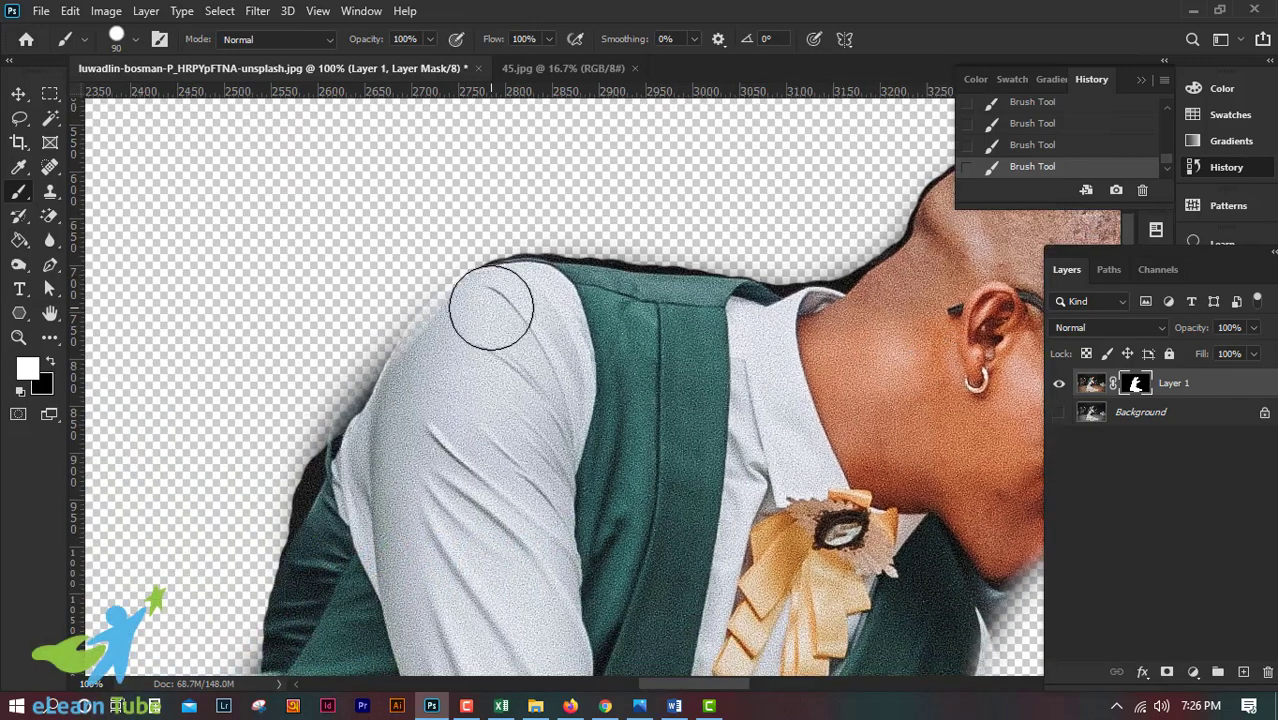
pyautogui.moveTo(491, 307)
pyautogui.mouseDown()
pyautogui.moveTo(464, 306)
pyautogui.moveTo(422, 354)
pyautogui.moveTo(340, 512)
pyautogui.mouseUp()
pyautogui.moveTo(428, 456)
pyautogui.mouseDown()
pyautogui.moveTo(531, 322)
pyautogui.moveTo(485, 362)
pyautogui.mouseUp()
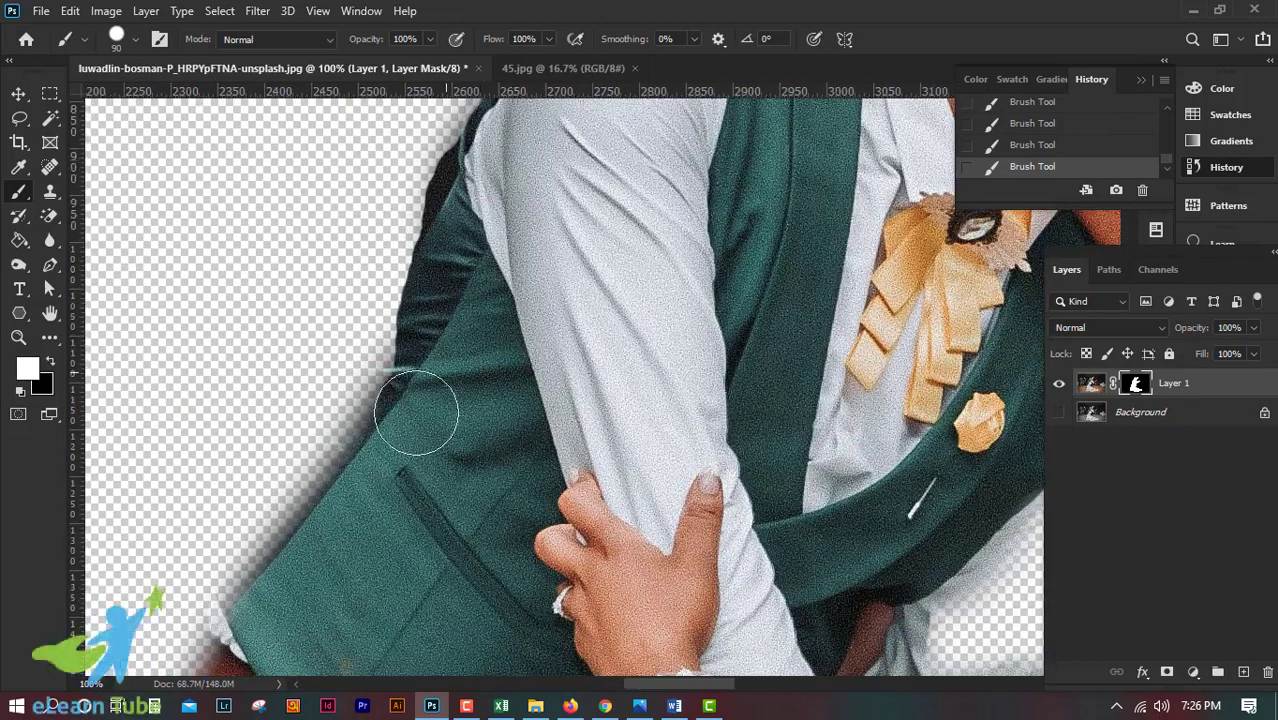
pyautogui.moveTo(416, 412)
pyautogui.mouseDown()
pyautogui.moveTo(550, 345)
pyautogui.moveTo(621, 285)
pyautogui.mouseUp()
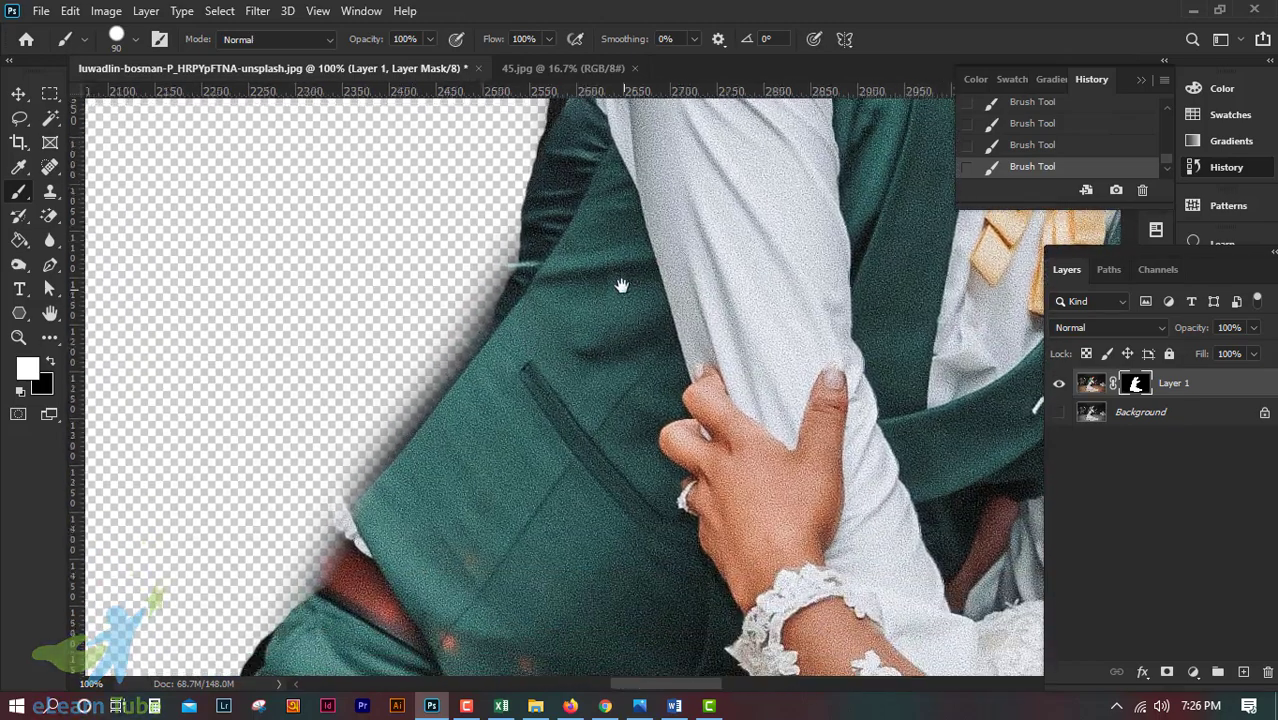
pyautogui.click(1060, 412)
pyautogui.click(1060, 412)
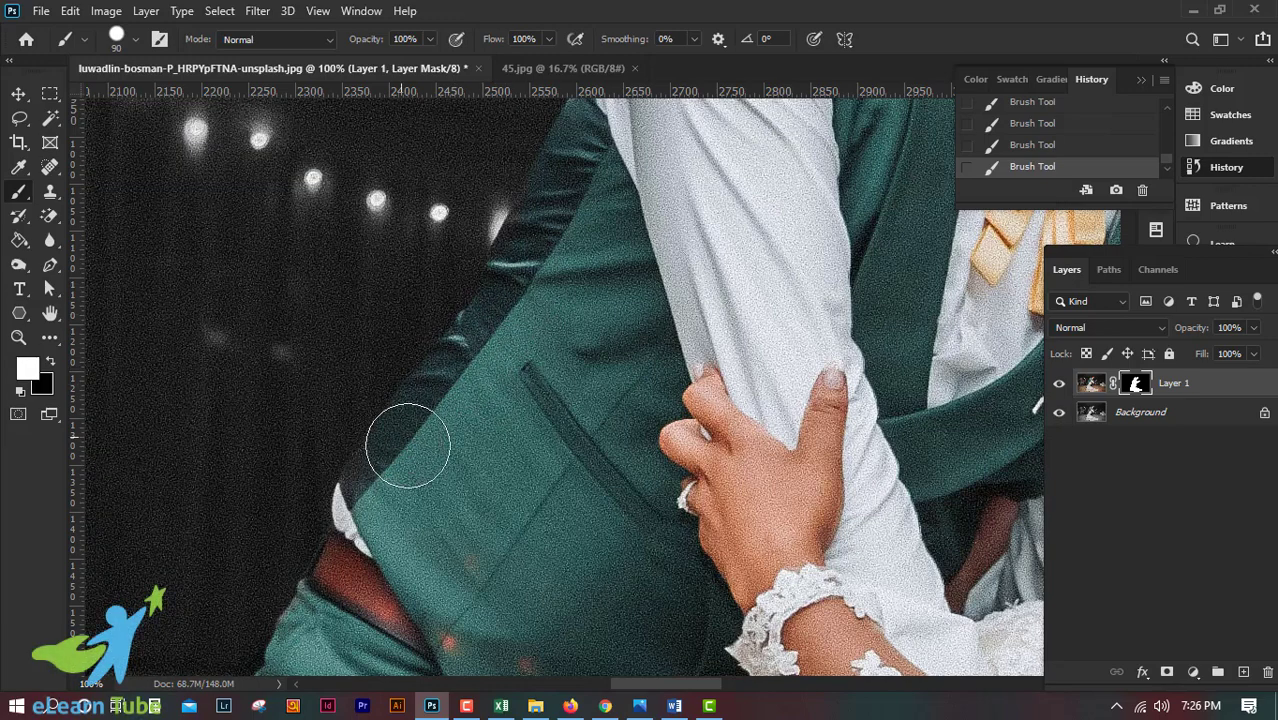
# - Restore the teal jacket edge near the belt and hide Background to check it
pyautogui.moveTo(408, 446); pyautogui.dragTo(485, 270)
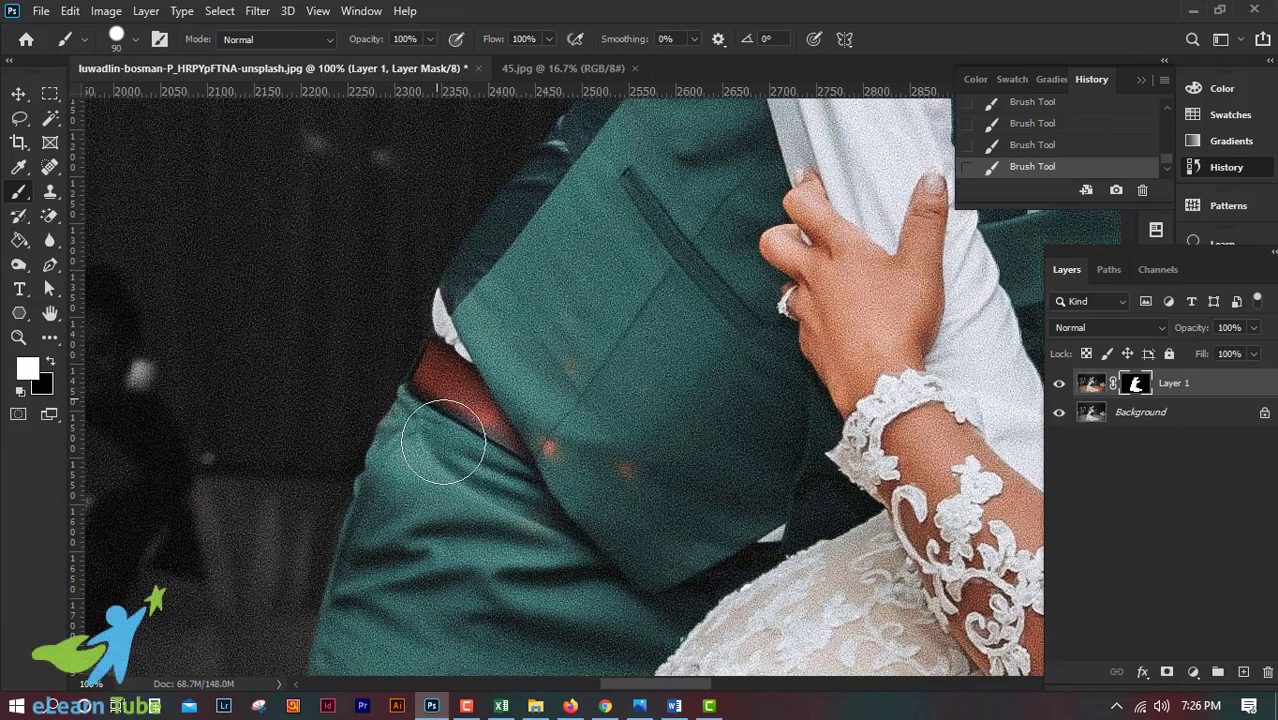
pyautogui.moveTo(444, 396); pyautogui.dragTo(418, 429)
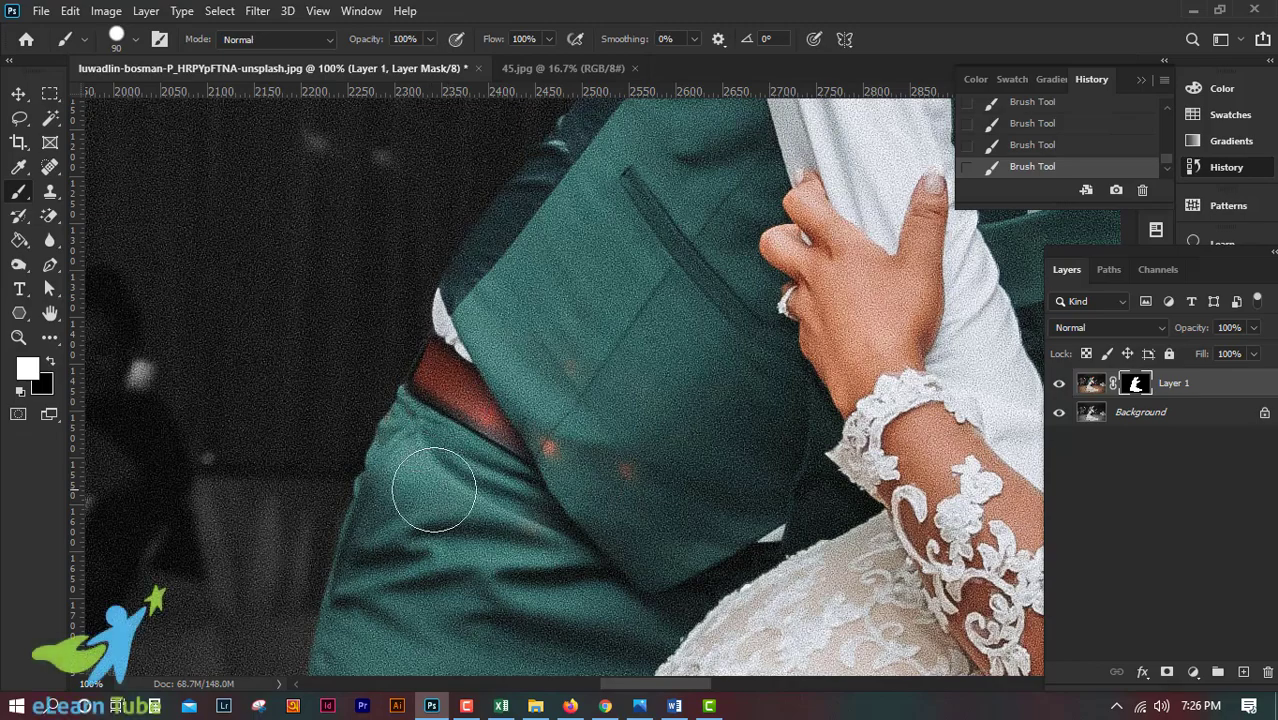
pyautogui.moveTo(434, 490); pyautogui.dragTo(392, 224)
pyautogui.click(1059, 412)
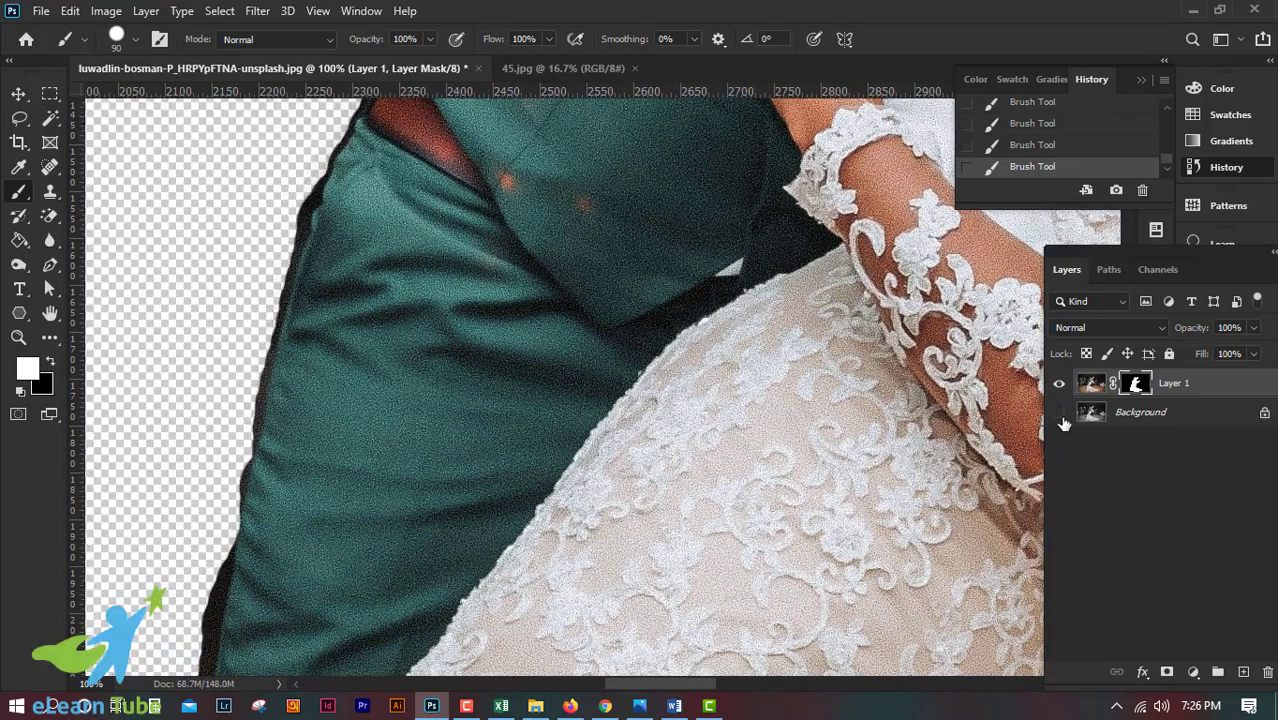
pyautogui.scroll(-1, 592, 398)
pyautogui.scroll(-3, 592, 398)
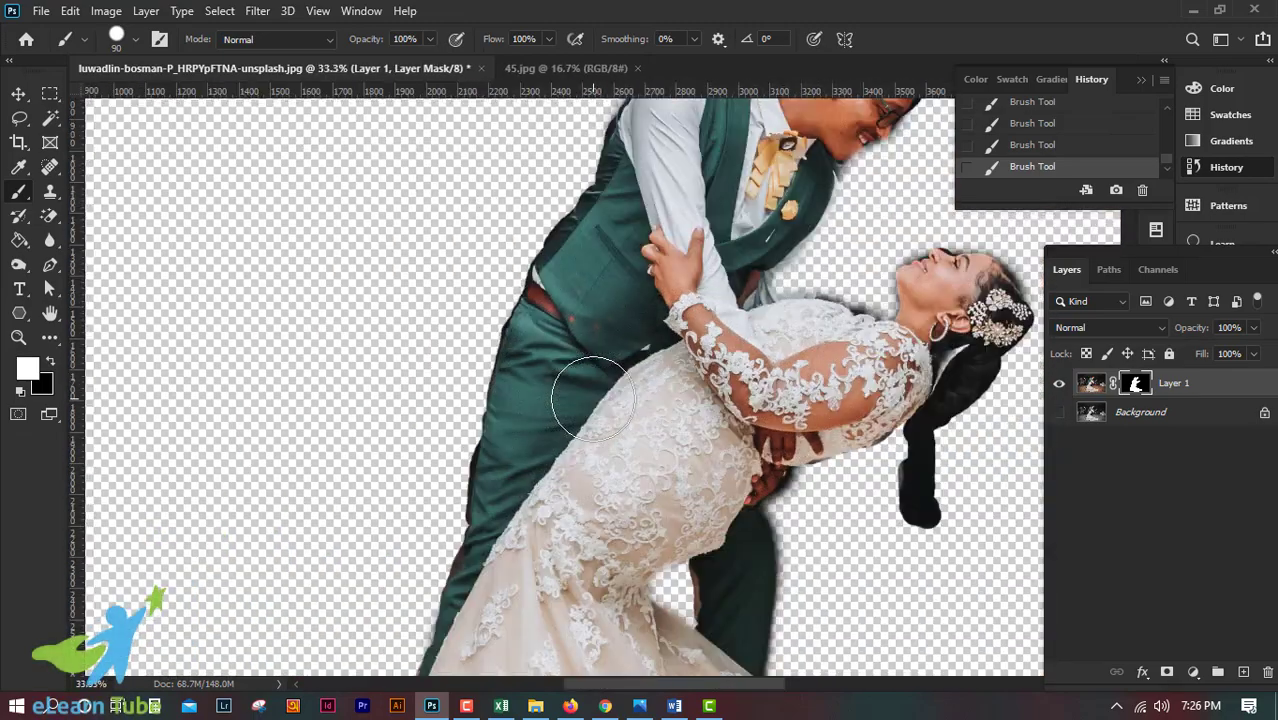
pyautogui.scroll(-1, 592, 398)
pyautogui.scroll(2, 592, 398)
pyautogui.scroll(3, 592, 398)
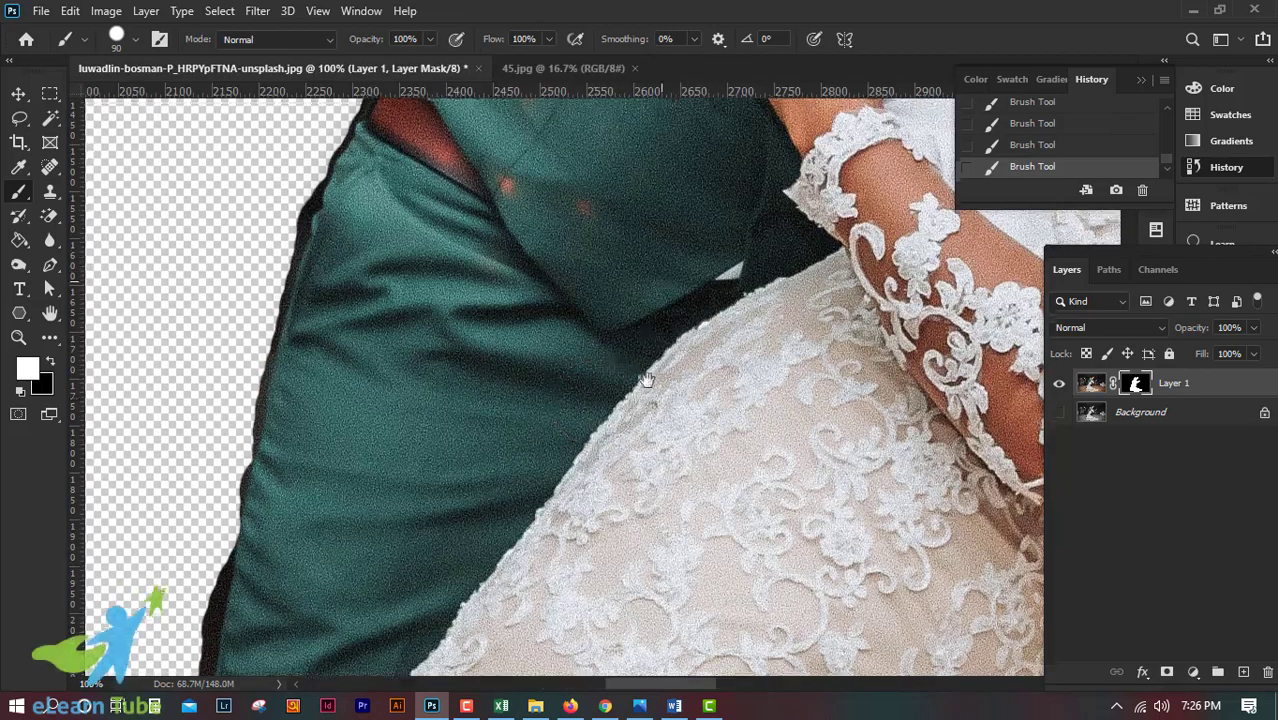
pyautogui.moveTo(646, 380)
pyautogui.mouseDown()
pyautogui.moveTo(643, 513)
pyautogui.moveTo(646, 446)
pyautogui.mouseUp()
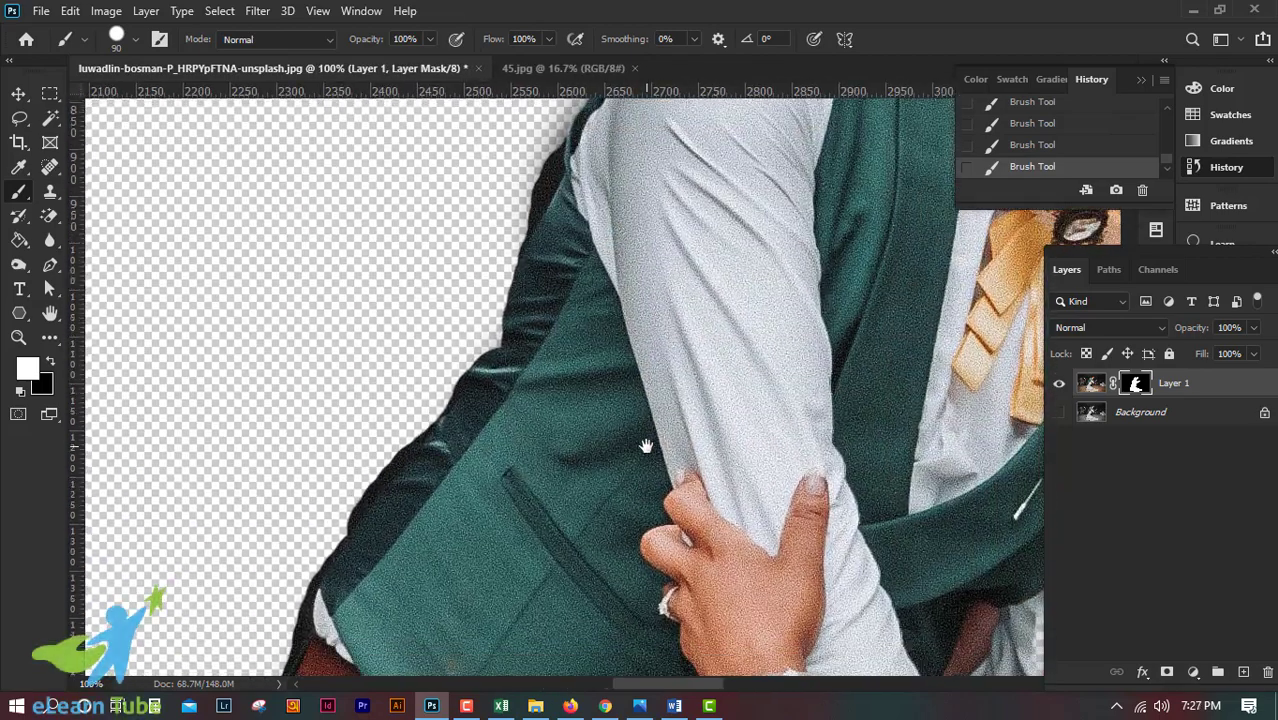
pyautogui.scroll(-5, 646, 446)
pyautogui.scroll(1, 646, 446)
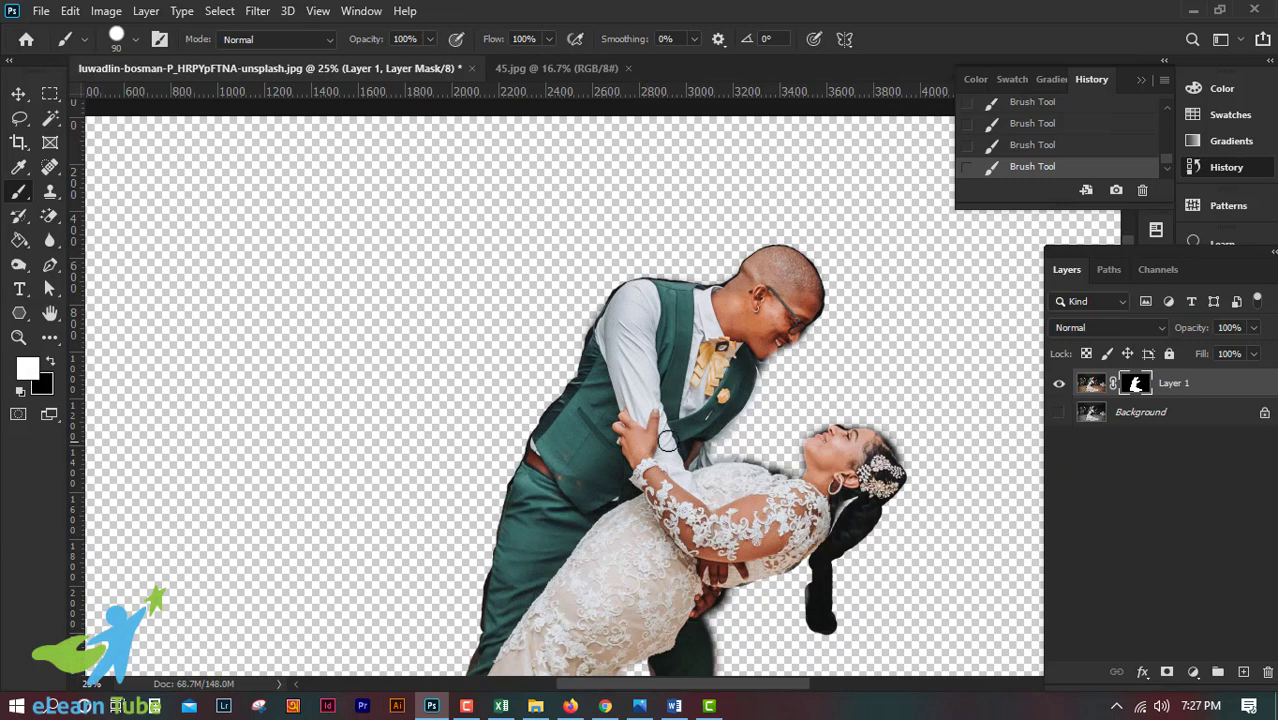
# - Clean up the mask along the bride's dress and arm edge
pyautogui.moveTo(735, 560); pyautogui.dragTo(735, 205)
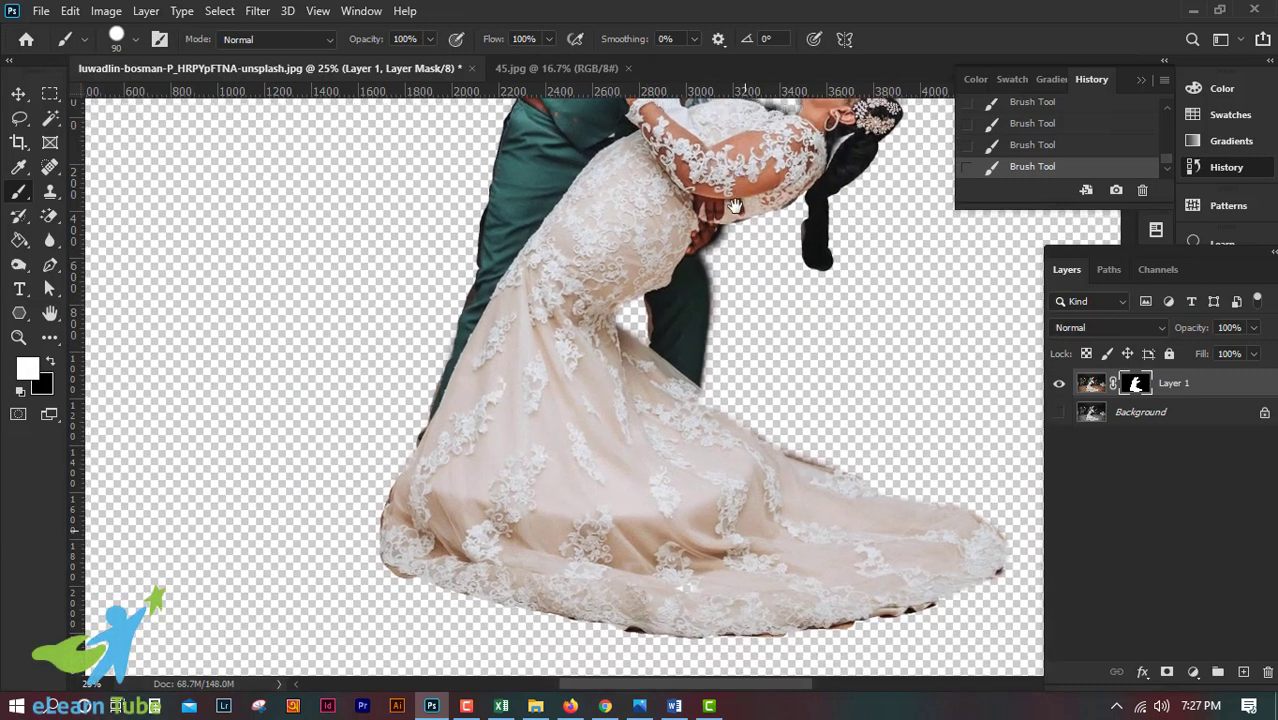
pyautogui.scroll(2, 735, 205)
pyautogui.scroll(1, 735, 205)
pyautogui.moveTo(736, 205); pyautogui.dragTo(668, 463)
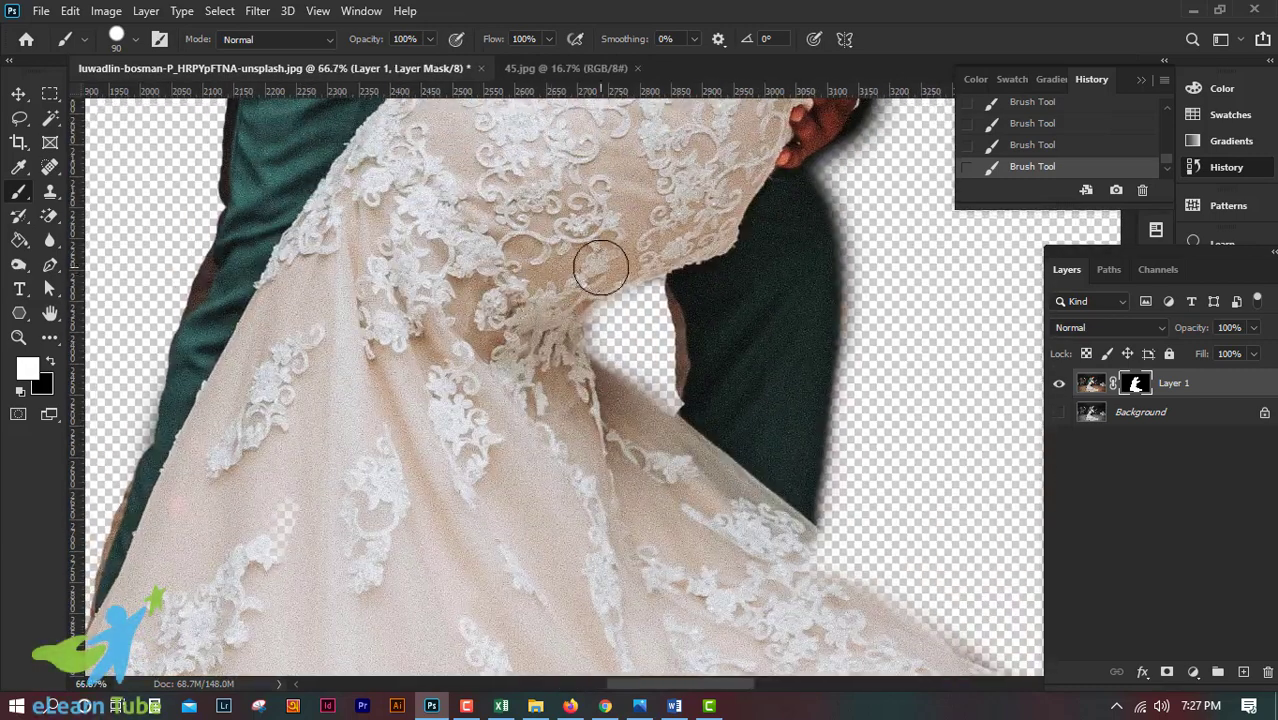
pyautogui.moveTo(600, 267)
pyautogui.mouseDown()
pyautogui.moveTo(568, 320)
pyautogui.moveTo(572, 378)
pyautogui.moveTo(570, 354)
pyautogui.mouseUp()
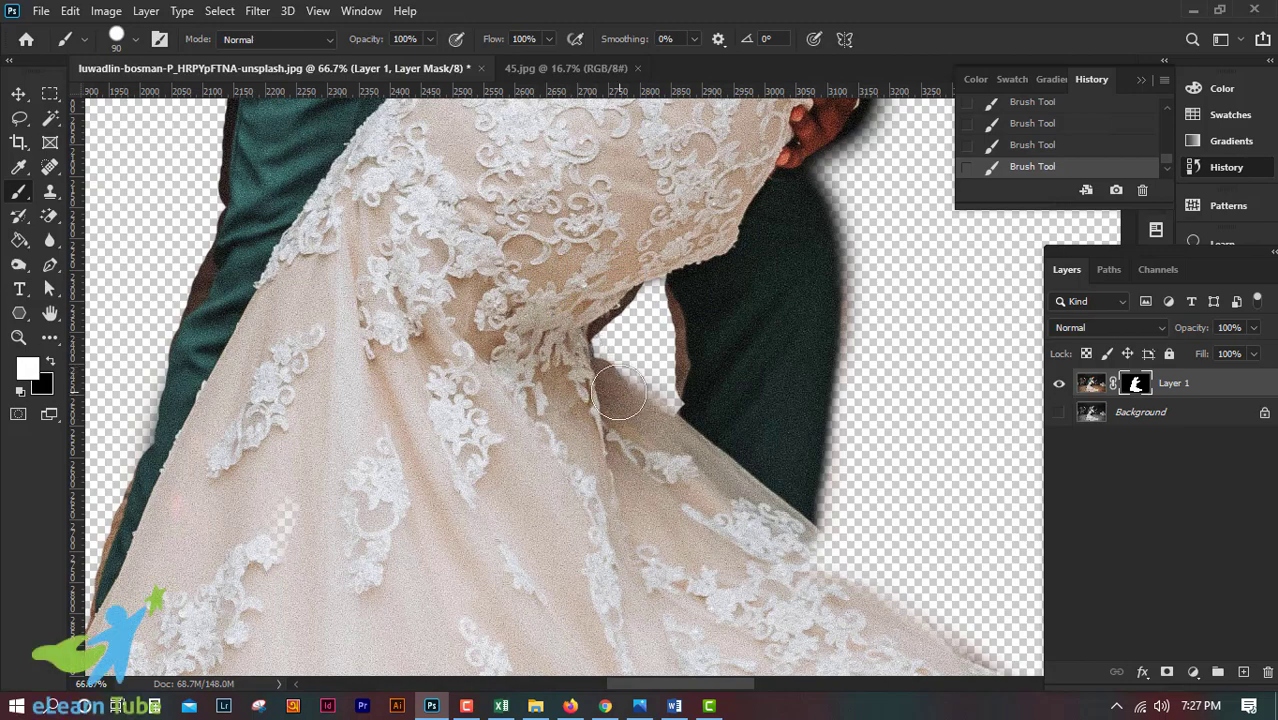
pyautogui.moveTo(619, 397)
pyautogui.mouseDown()
pyautogui.moveTo(658, 428)
pyautogui.moveTo(602, 393)
pyautogui.mouseUp()
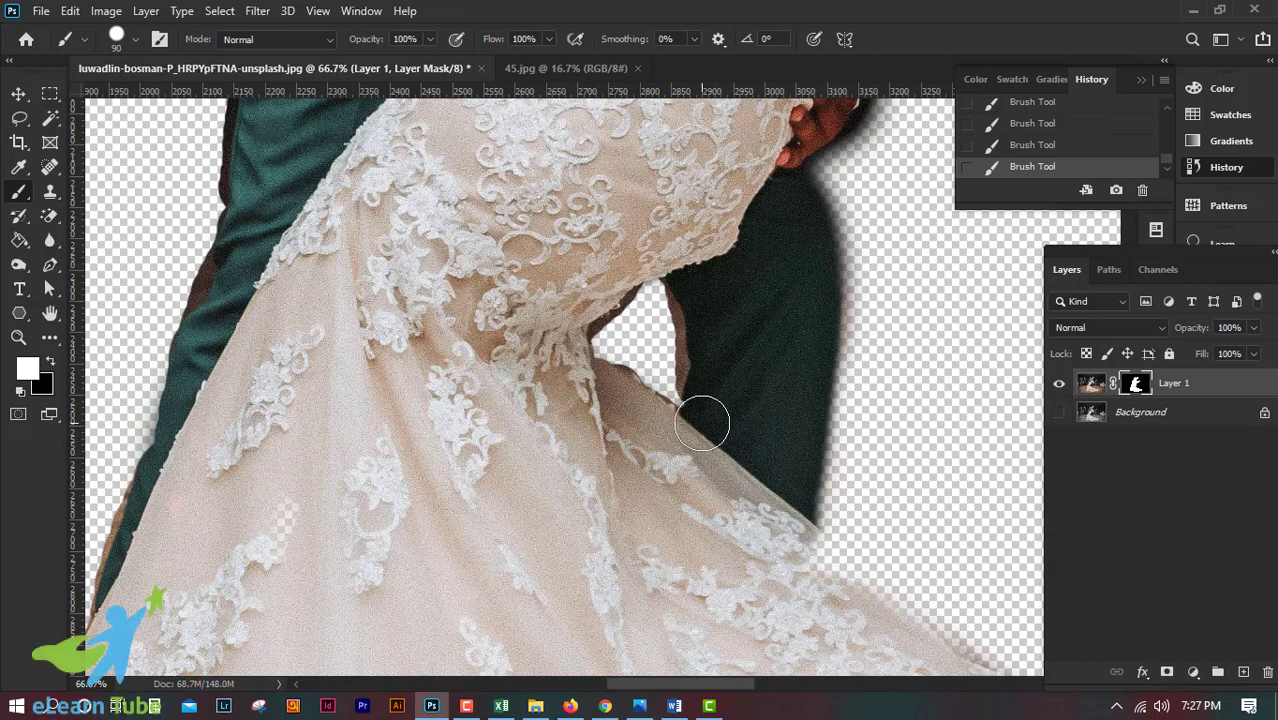
pyautogui.scroll(-1, 746, 436)
pyautogui.scroll(-2, 742, 434)
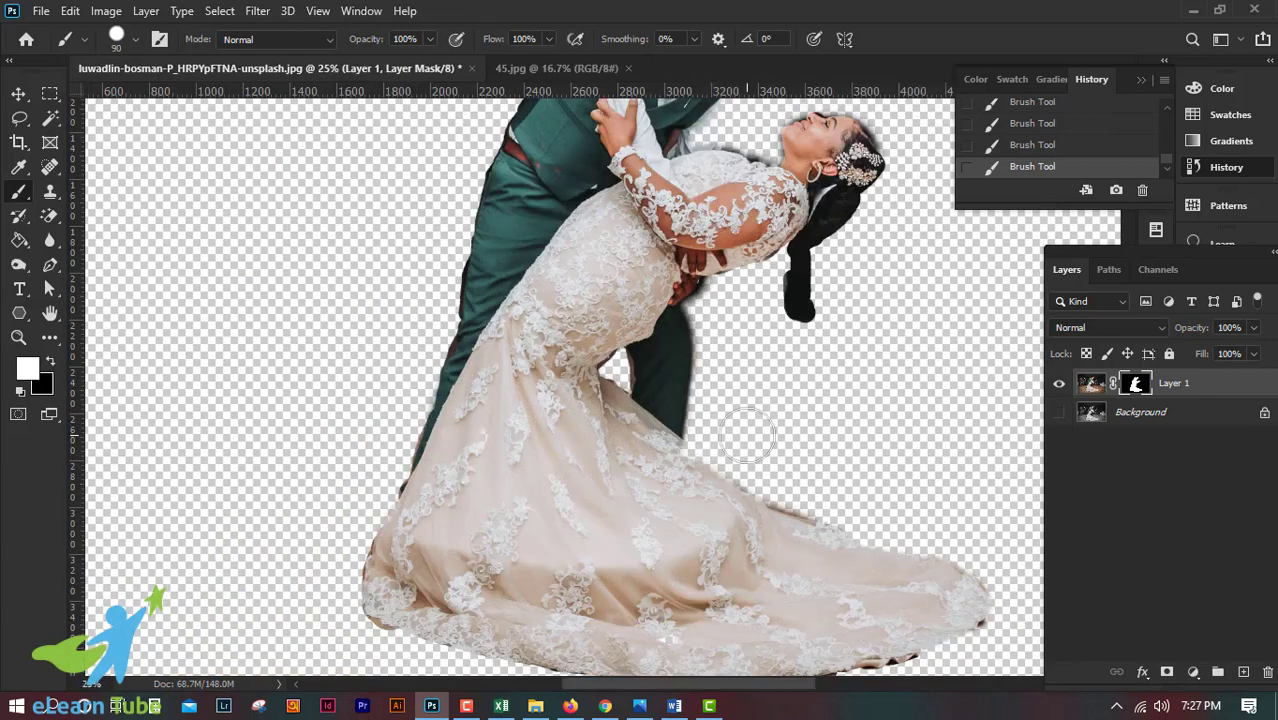
pyautogui.moveTo(785, 448); pyautogui.dragTo(768, 360)
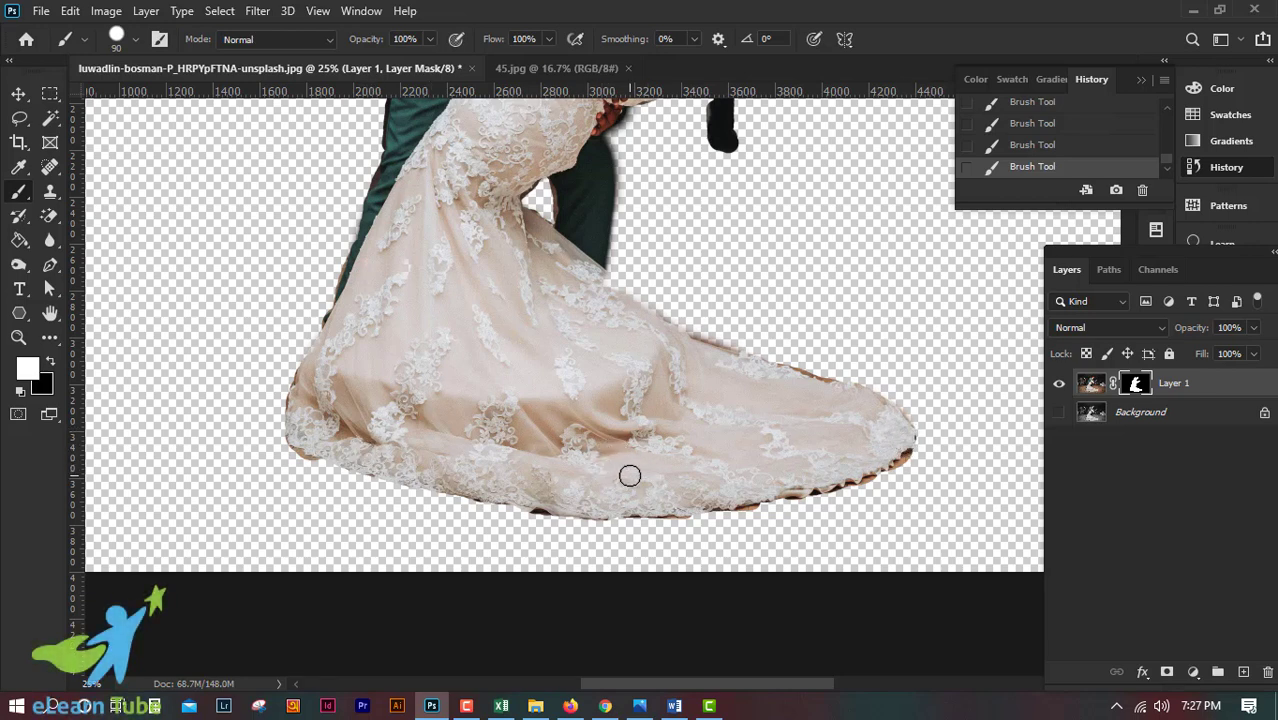
pyautogui.hotkey('ctrl', '0')
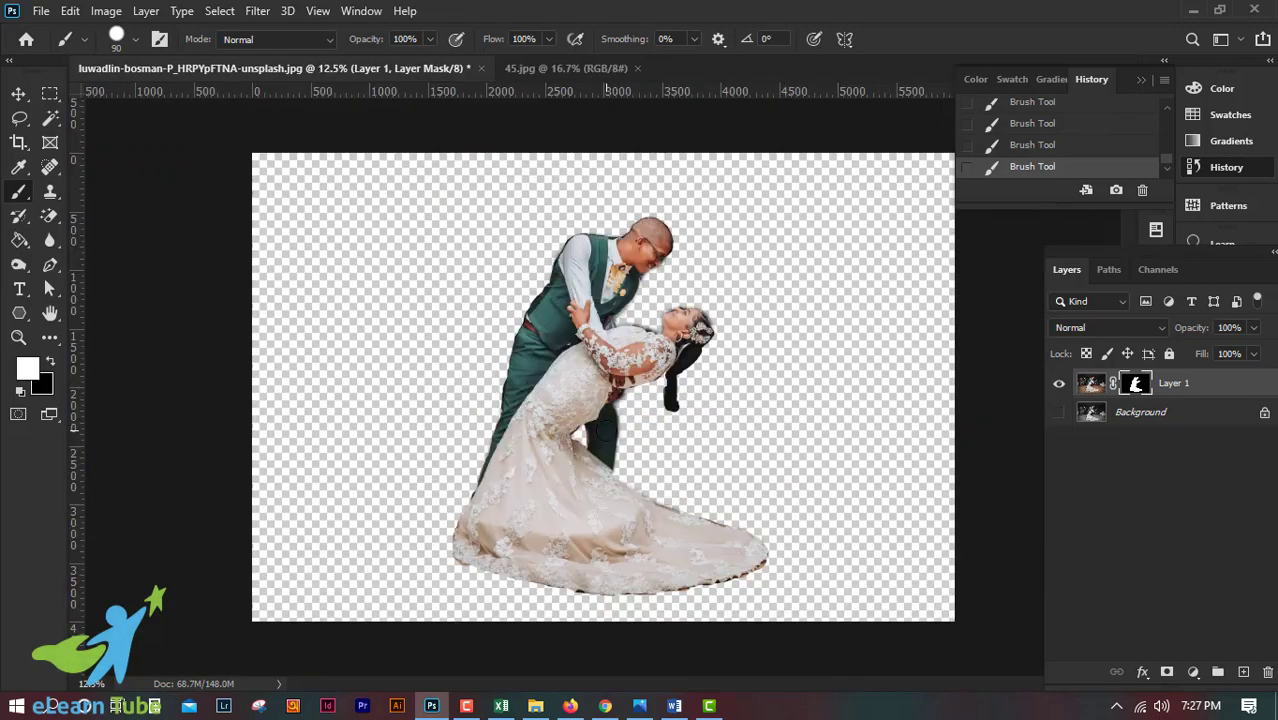
pyautogui.hotkey('ctrl', '-')
pyautogui.hotkey('ctrl', '+')
pyautogui.hotkey('ctrl', '+')
pyautogui.hotkey('ctrl', '+')
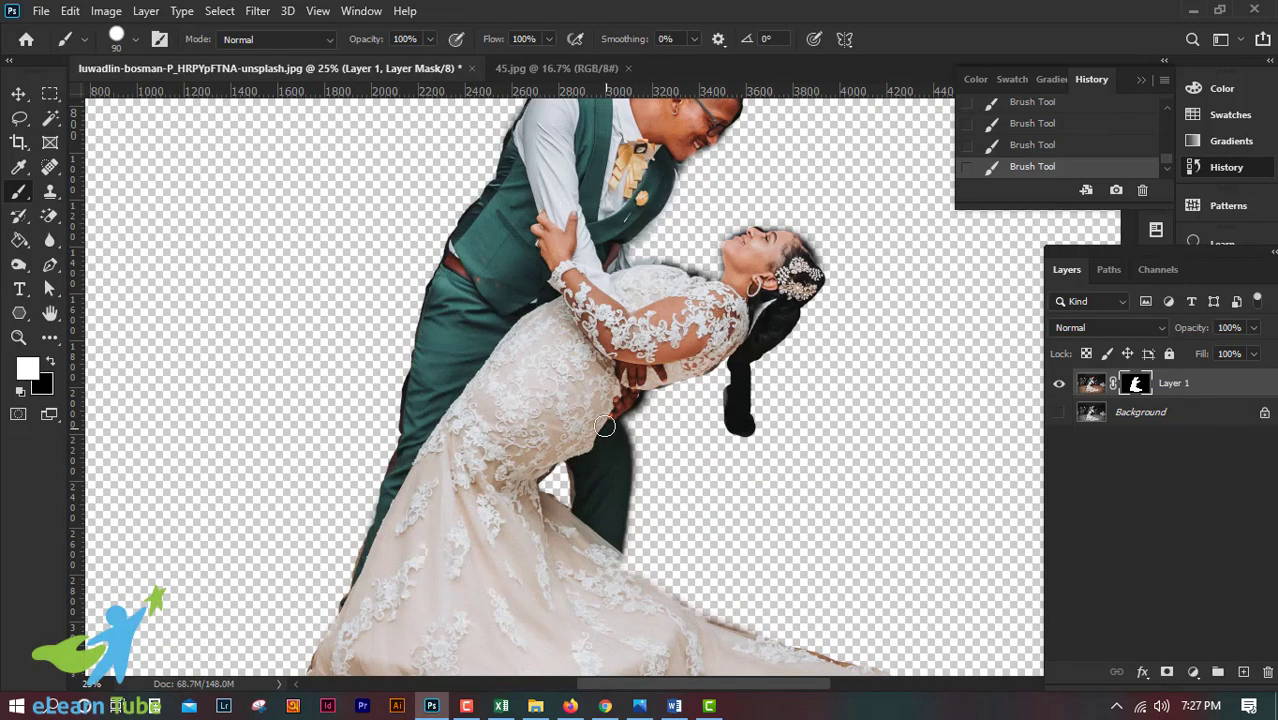
pyautogui.hotkey('ctrl', '+')
pyautogui.hotkey('ctrl', '+')
pyautogui.scroll(1, 650, 280)
pyautogui.hotkey('ctrl', '+')
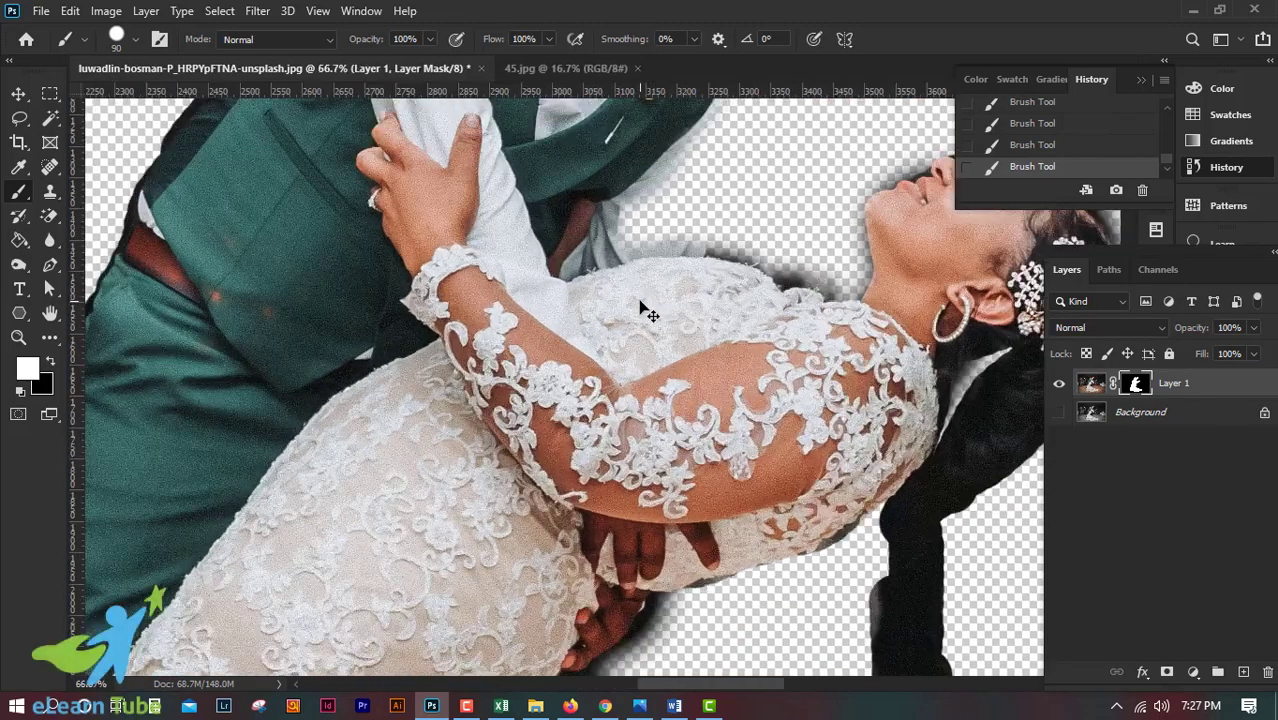
pyautogui.hotkey('ctrl', '+')
pyautogui.scroll(3, 600, 350)
pyautogui.scroll(3, 540, 400)
pyautogui.scroll(3, 645, 250)
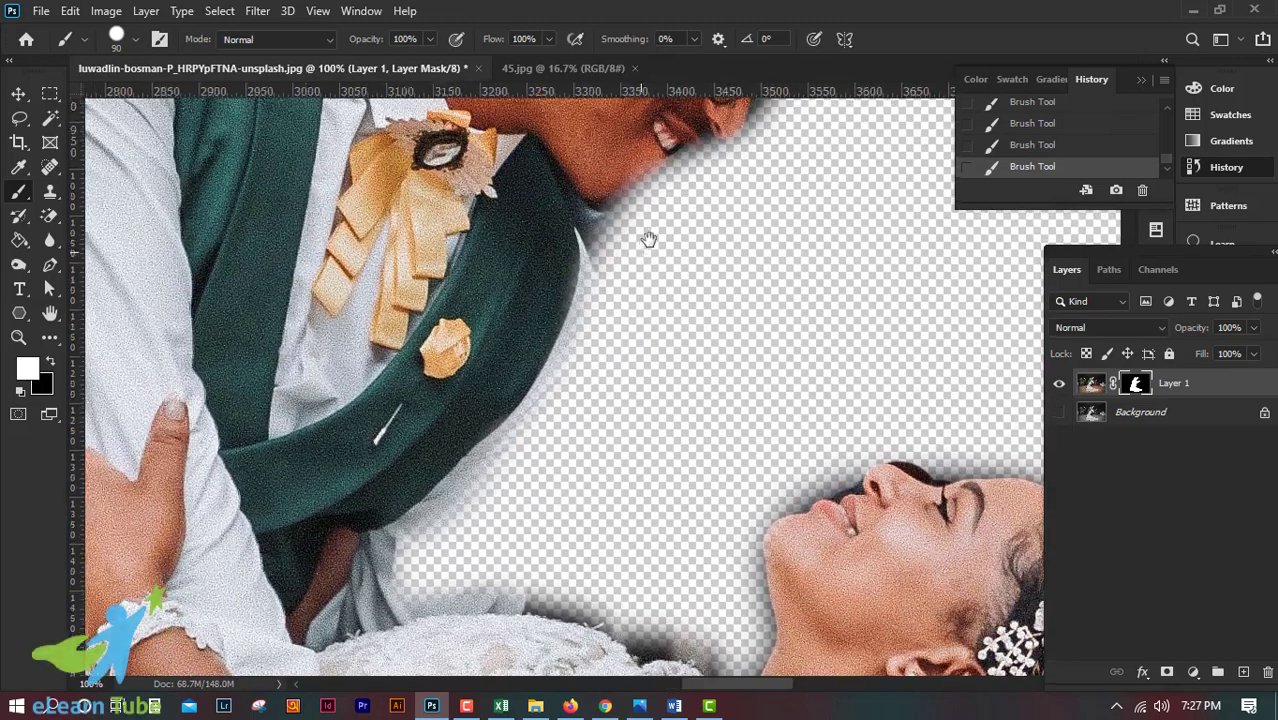
pyautogui.moveTo(648, 238); pyautogui.dragTo(693, 158)
pyautogui.click(1060, 412)
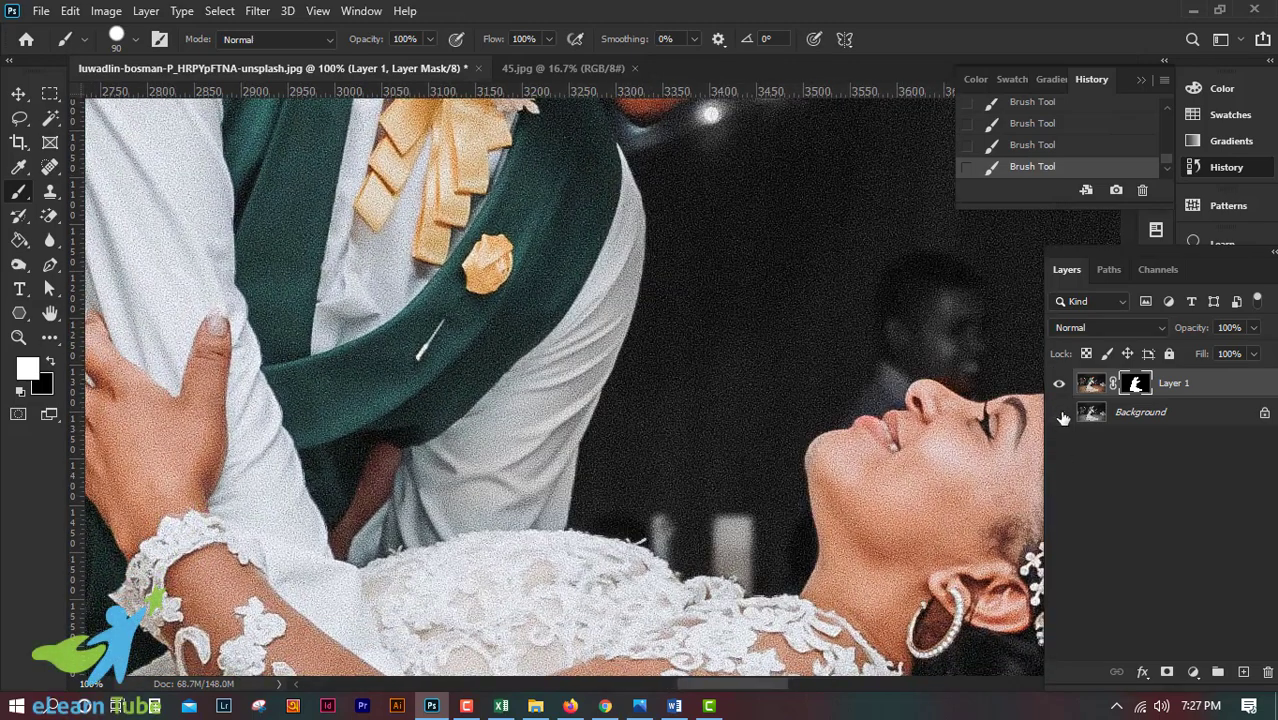
pyautogui.click(1060, 412)
pyautogui.click(1060, 414)
pyautogui.scroll(5, 560, 450)
pyautogui.scroll(3, 640, 400)
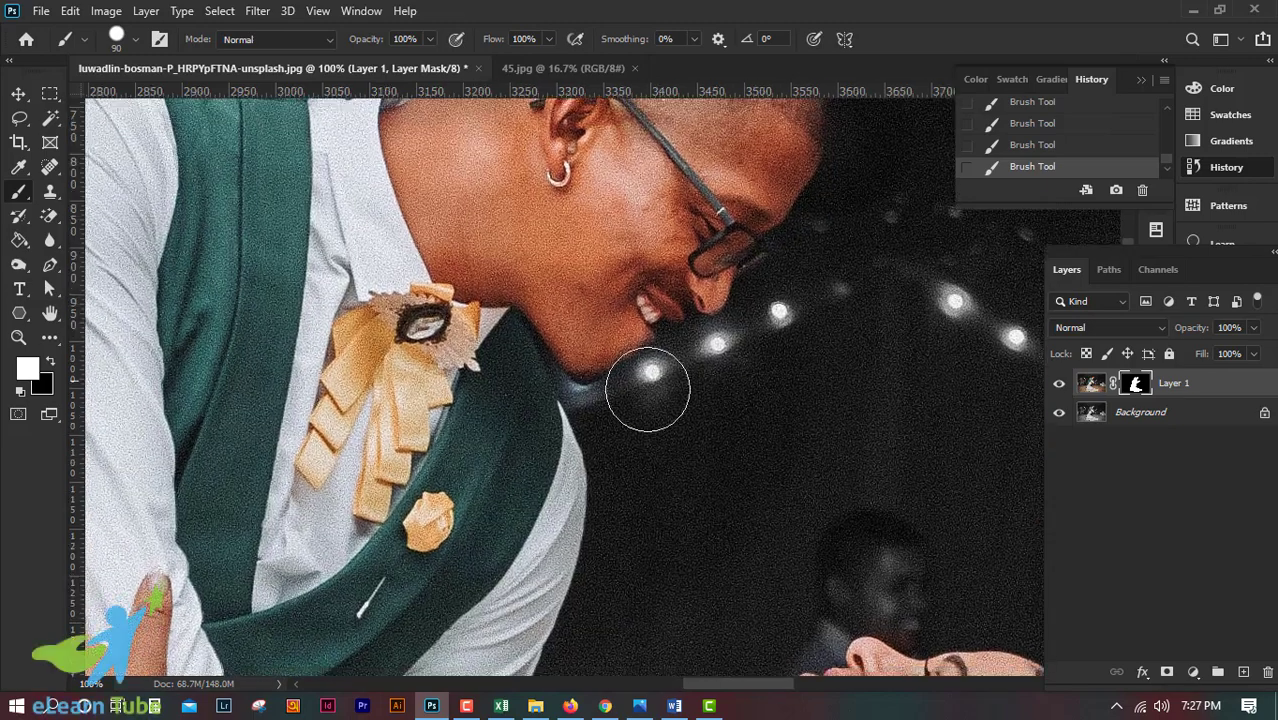
pyautogui.click(1059, 413)
pyautogui.click(1059, 413)
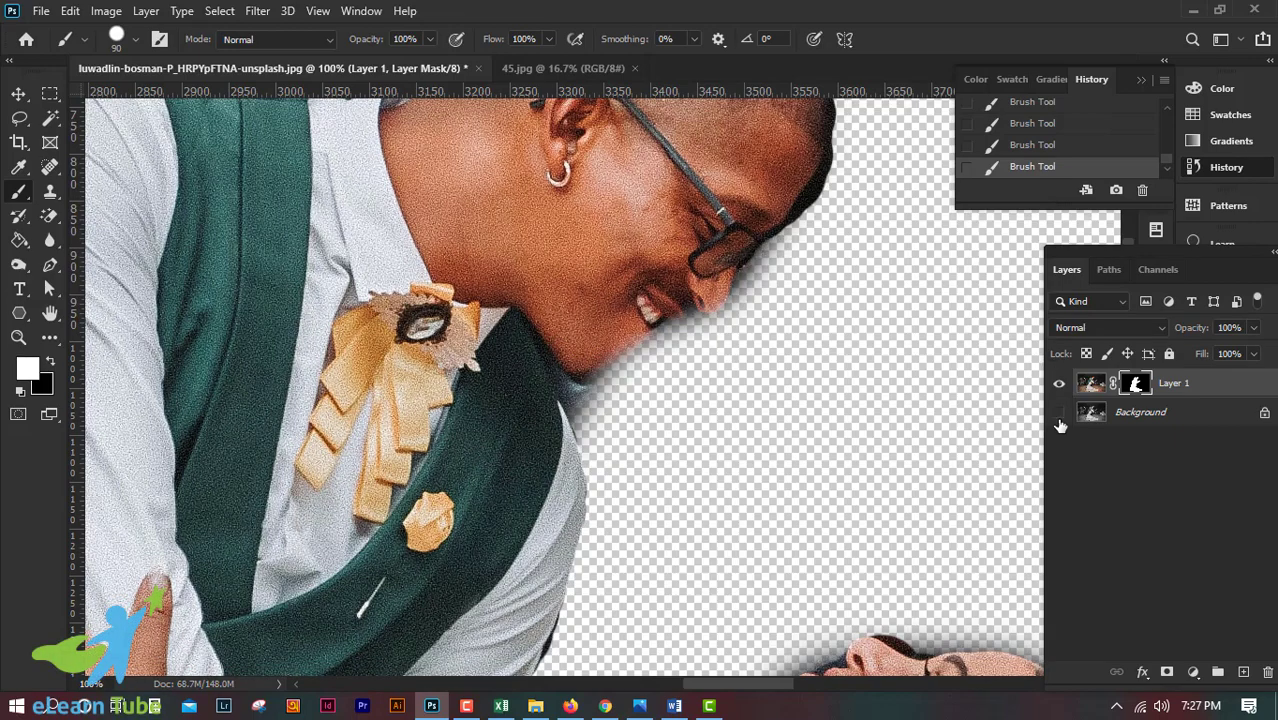
pyautogui.click(1059, 413)
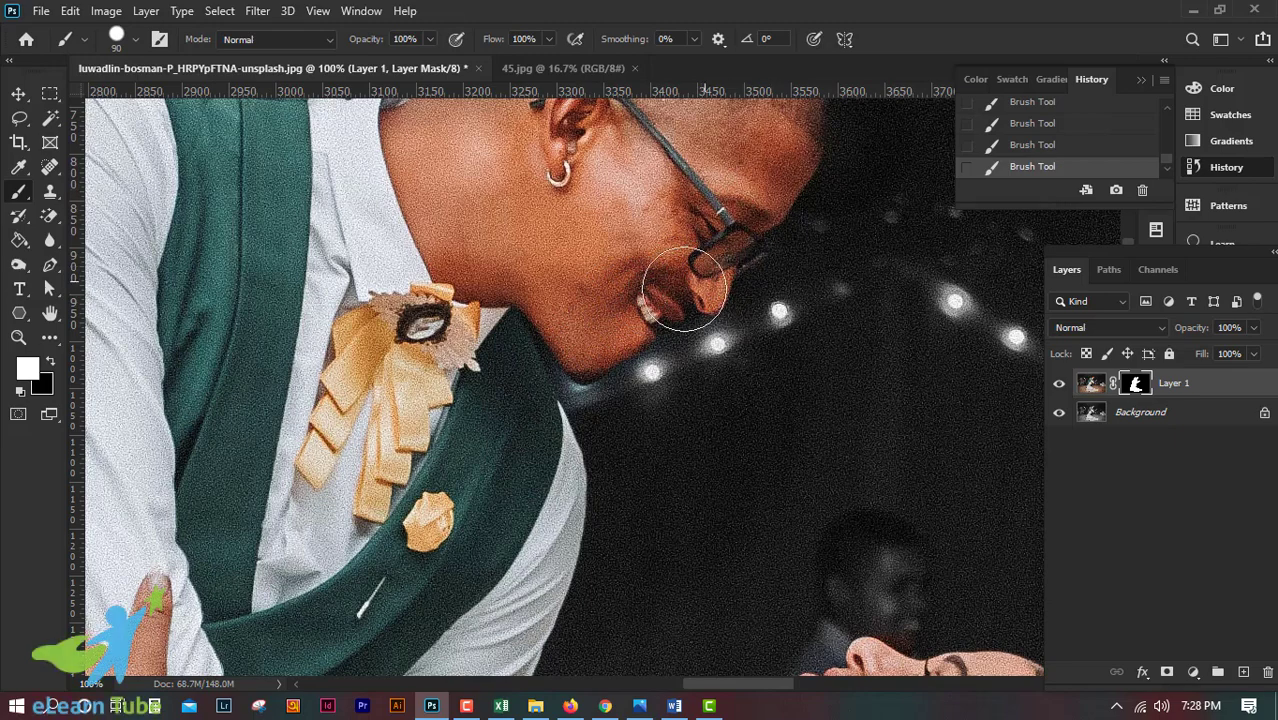
pyautogui.scroll(3, 610, 175)
pyautogui.hscroll(2, 610, 175)
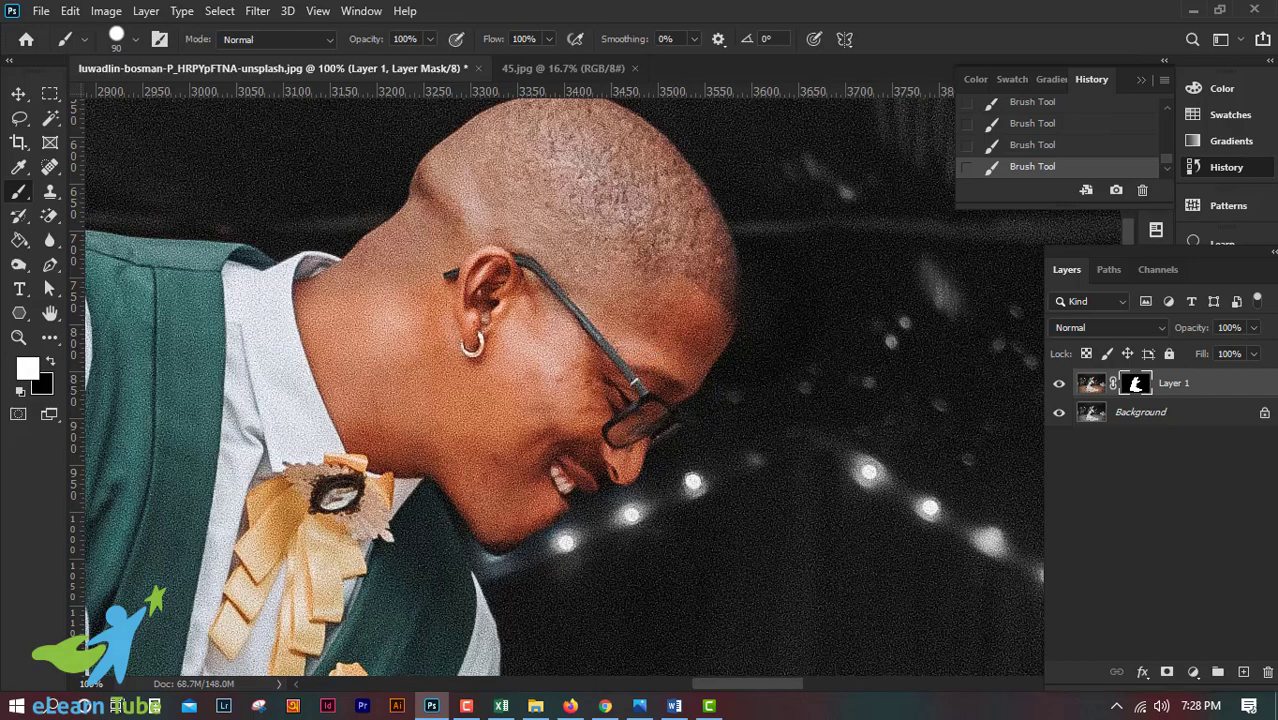
pyautogui.click(1062, 416)
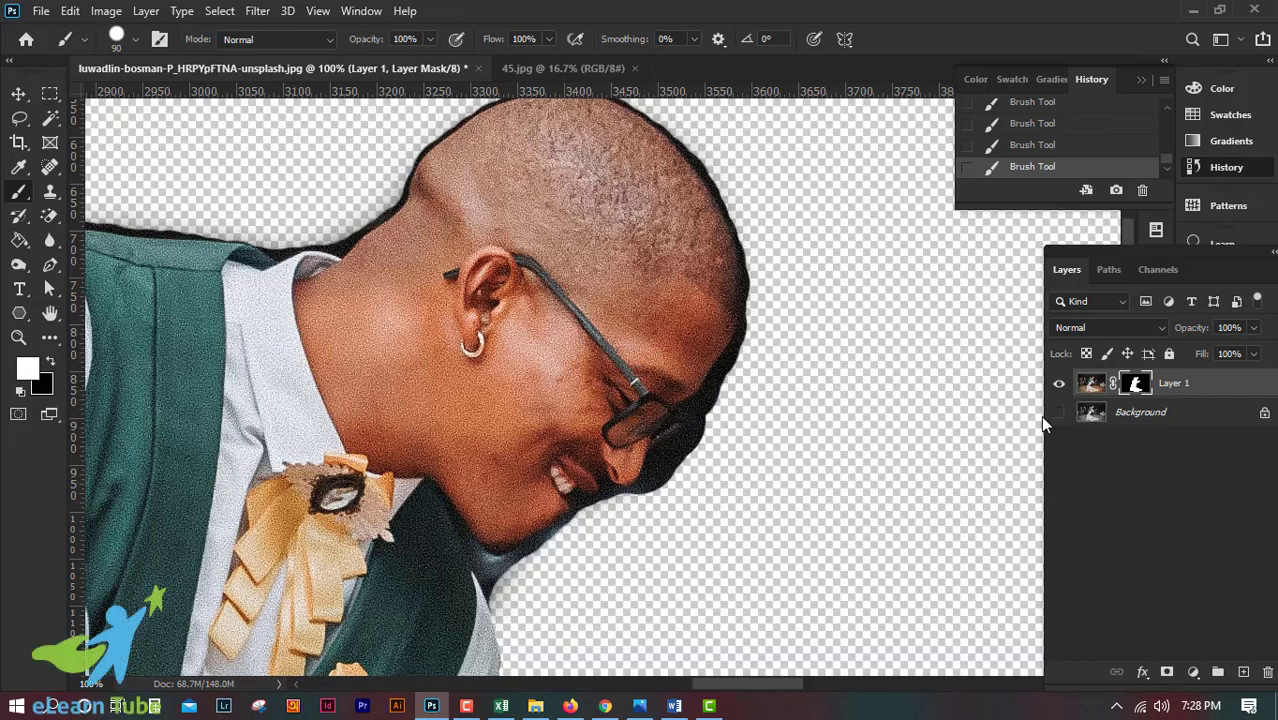
pyautogui.hotkey('ctrl', '-')
pyautogui.hotkey('ctrl', '-')
pyautogui.hotkey('ctrl', '-')
pyautogui.hotkey('ctrl', '-')
pyautogui.hotkey('ctrl', '+')
pyautogui.hotkey('ctrl', '+')
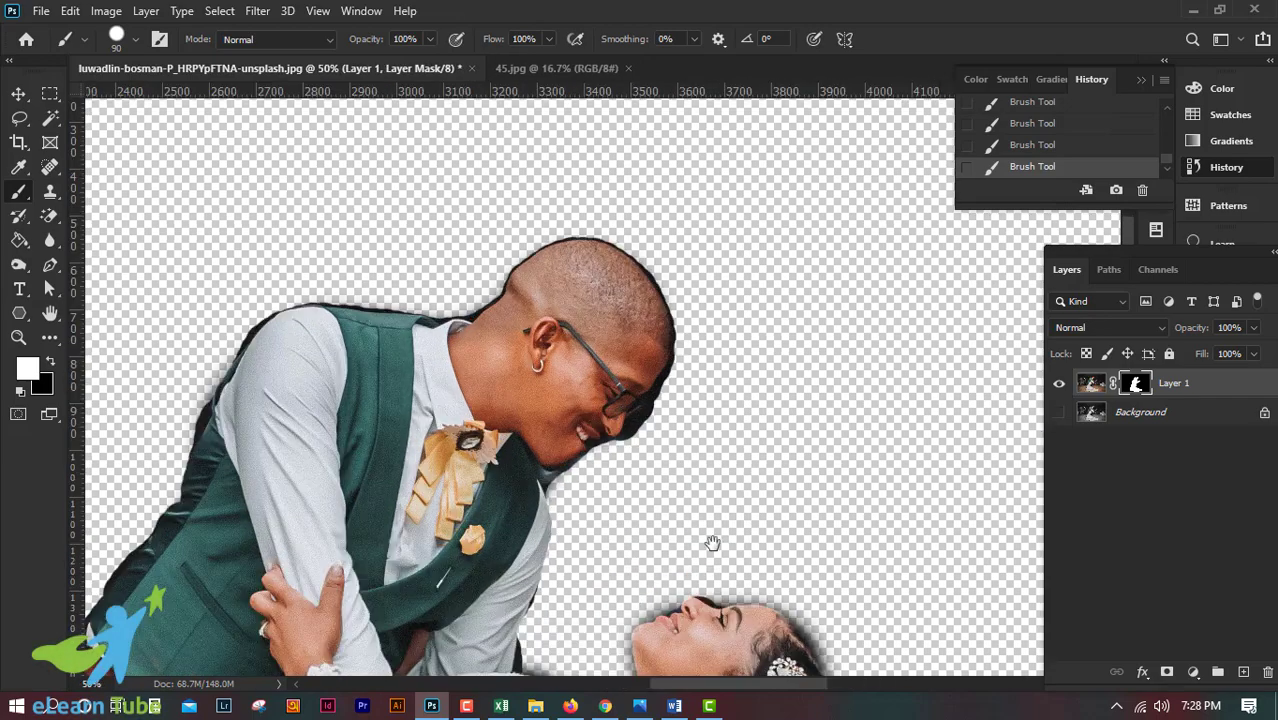
# - Zoom in on the bride's hands and dress and toggle the room backdrop to check for fringe
pyautogui.moveTo(713, 542)
pyautogui.mouseDown()
pyautogui.moveTo(721, 405)
pyautogui.moveTo(645, 348)
pyautogui.moveTo(620, 363)
pyautogui.moveTo(738, 404)
pyautogui.mouseUp()
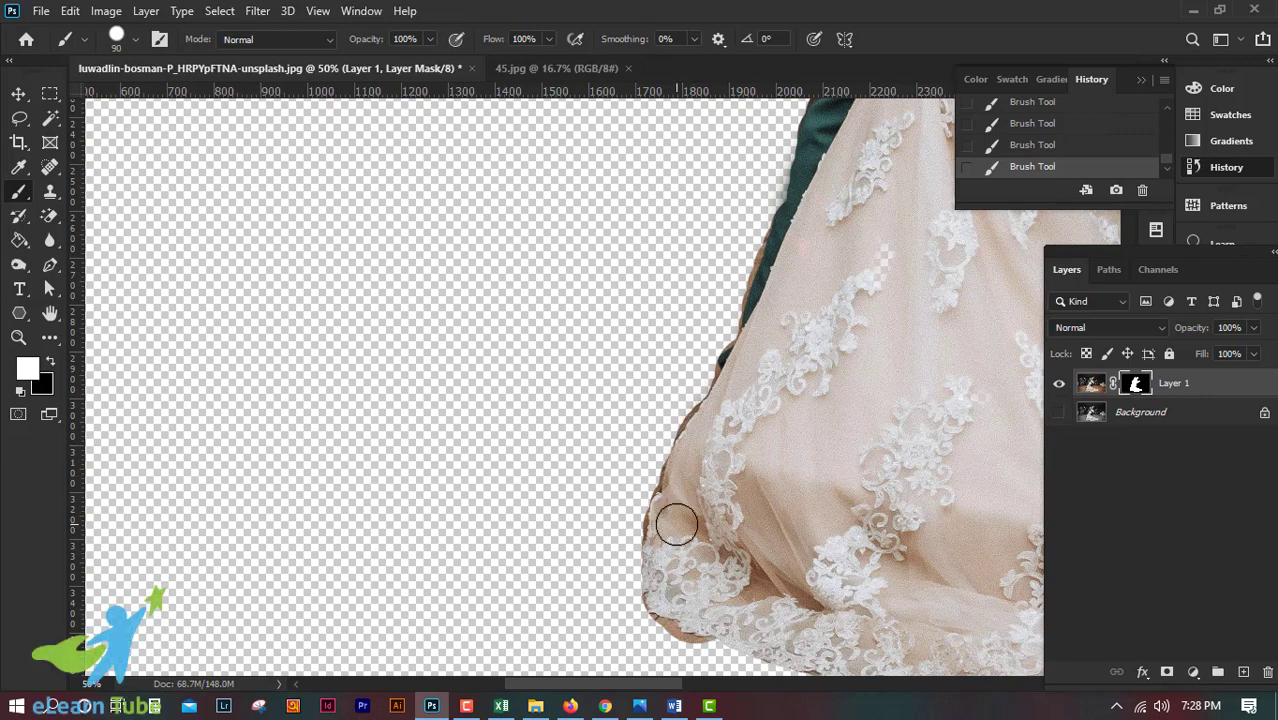
pyautogui.hotkey('ctrl', '-')
pyautogui.hotkey('ctrl', '-')
pyautogui.hotkey('ctrl', '-')
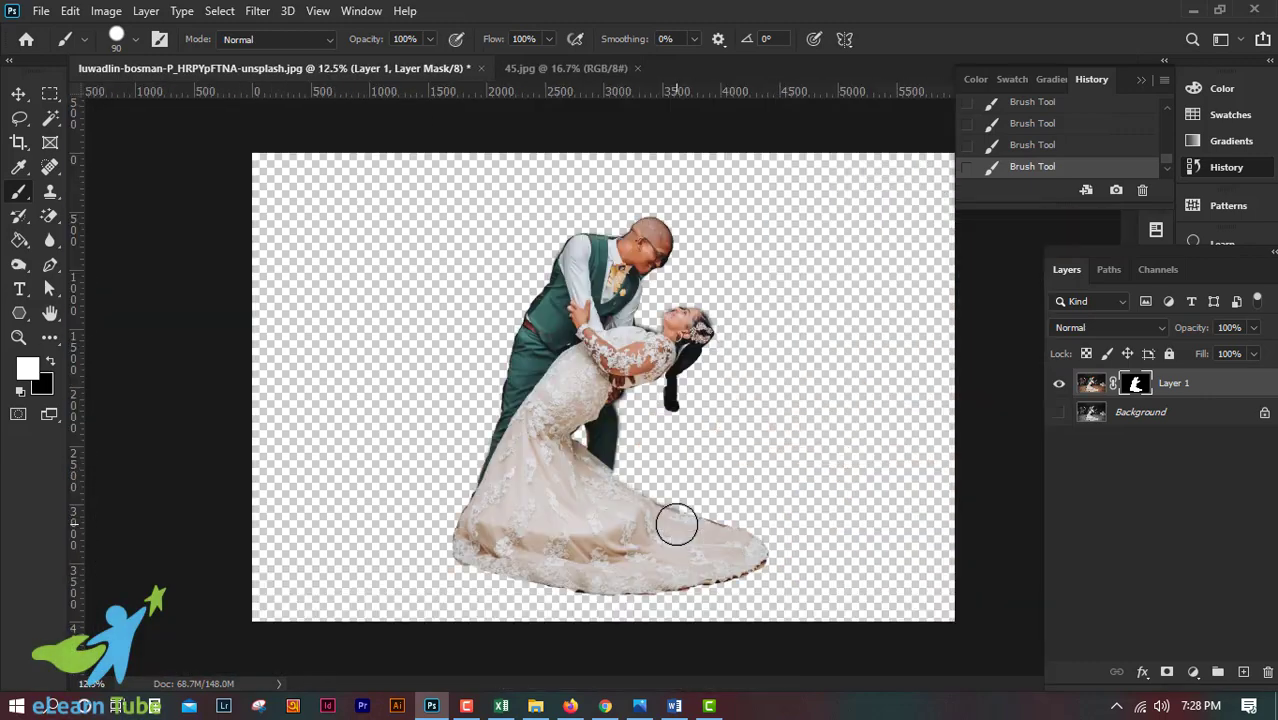
pyautogui.hotkey('ctrl', '+')
pyautogui.hotkey('ctrl', '+')
pyautogui.hotkey('ctrl', '+')
pyautogui.hotkey('ctrl', '+')
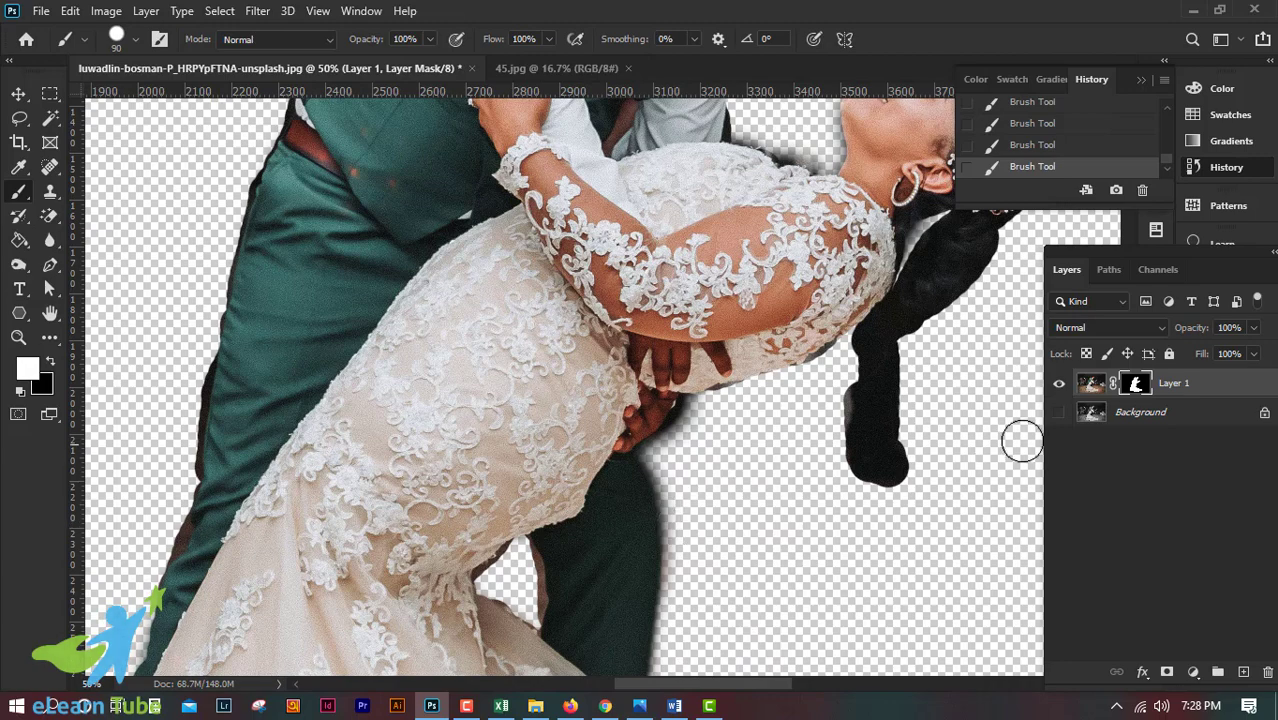
pyautogui.click(1060, 413)
pyautogui.click(1061, 414)
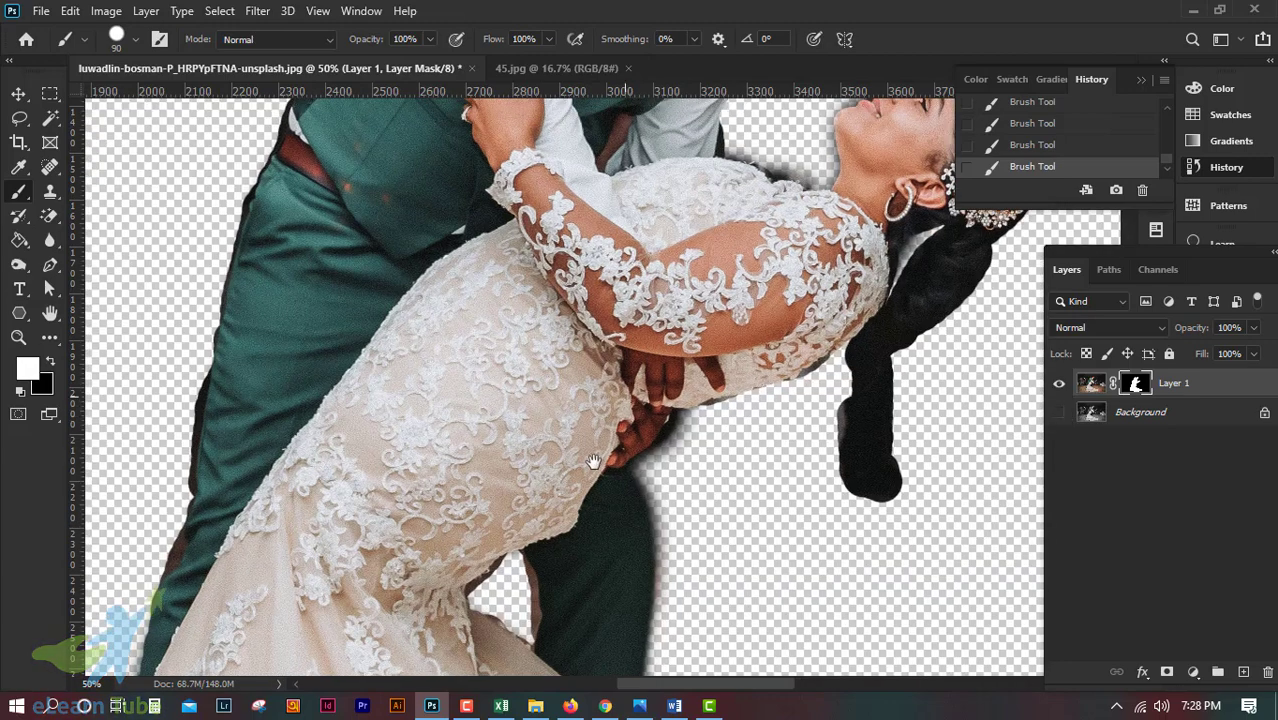
# - Pan around the groom's head and bride's face inspecting the cutout edges
pyautogui.moveTo(870, 130); pyautogui.dragTo(744, 377)
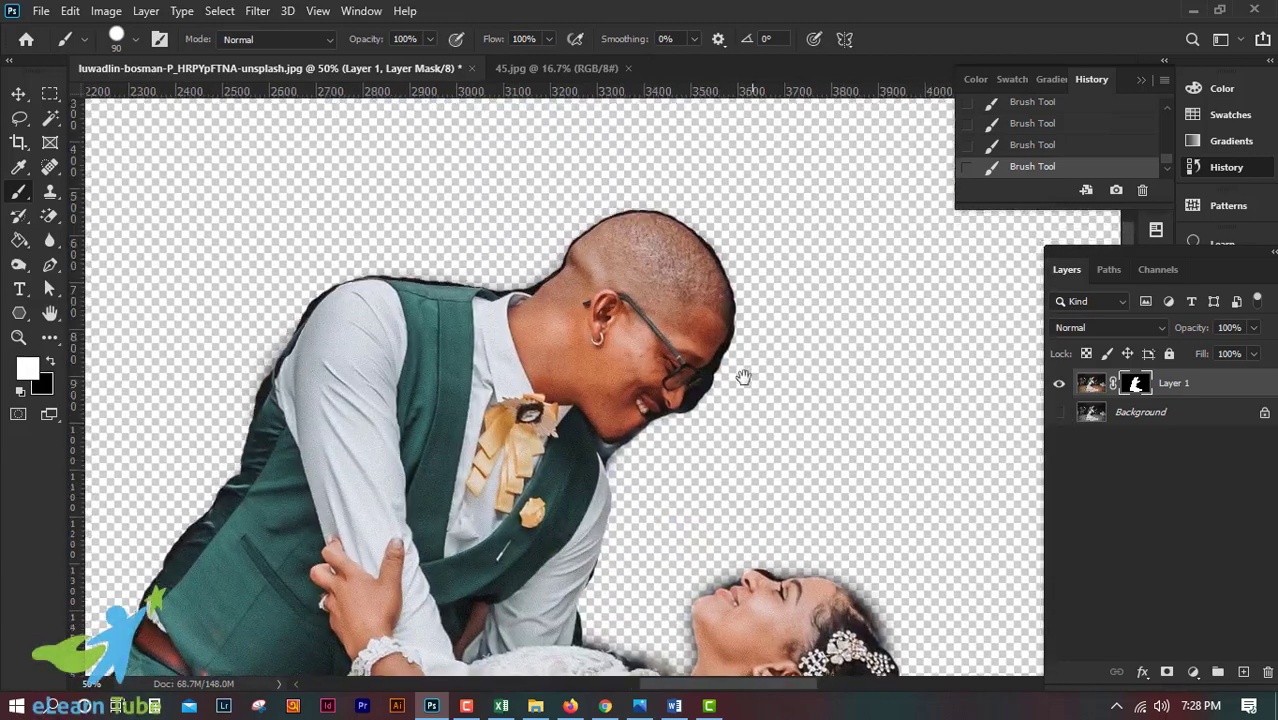
pyautogui.scroll(2, 468, 400)
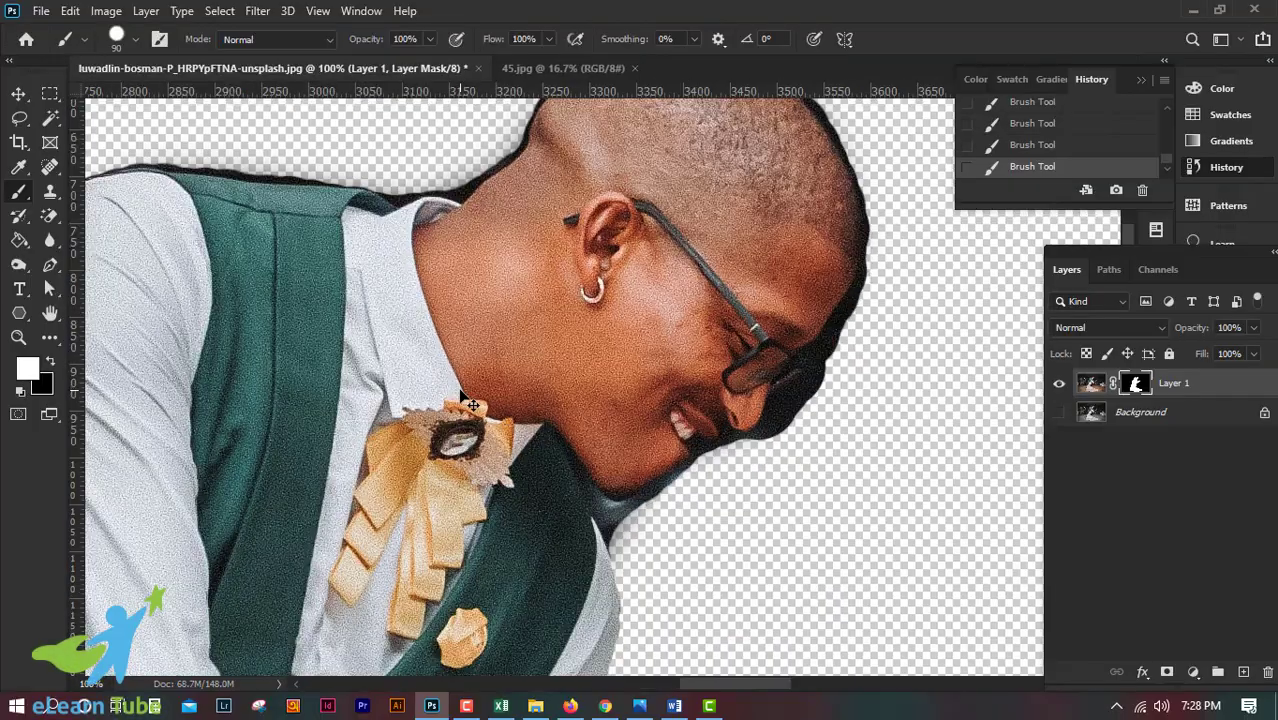
pyautogui.scroll(-5, 520, 400)
pyautogui.scroll(-5, 700, 450)
pyautogui.hscroll(3, 898, 514)
pyautogui.scroll(-5, 876, 583)
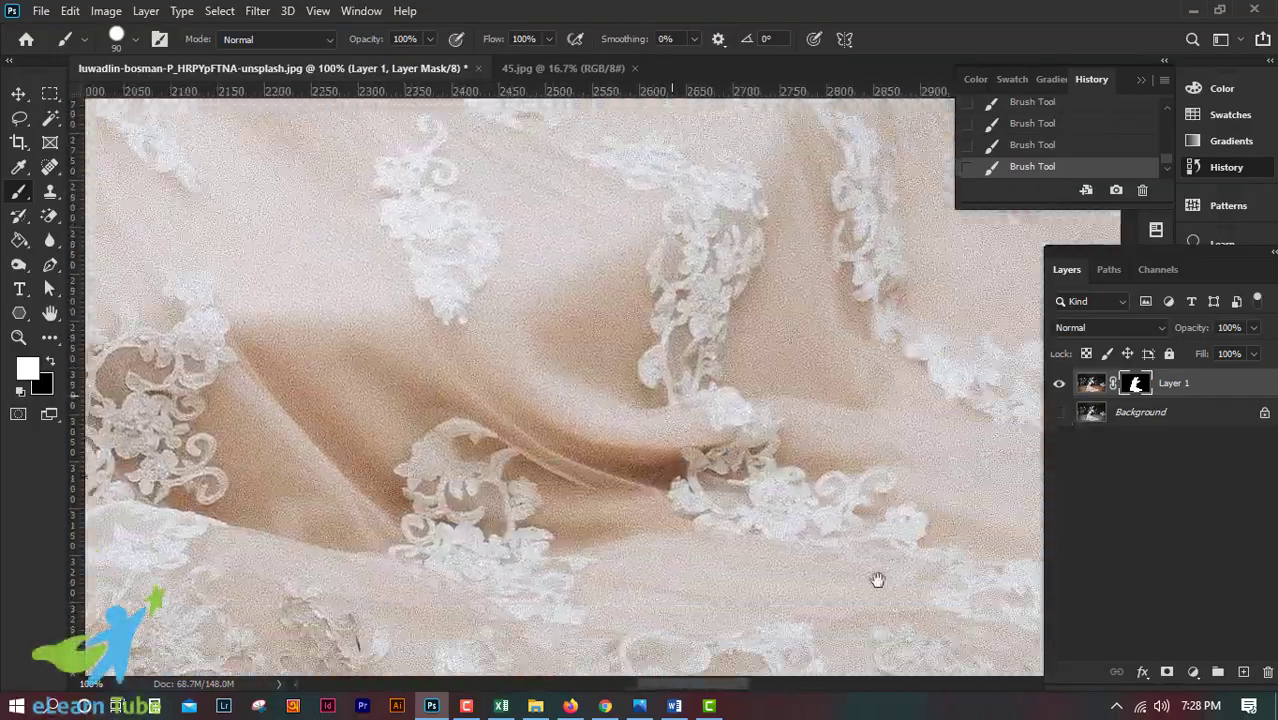
pyautogui.scroll(-5, 685, 371)
pyautogui.scroll(5, 850, 486)
pyautogui.hscroll(3, 963, 558)
pyautogui.hscroll(-3, 963, 558)
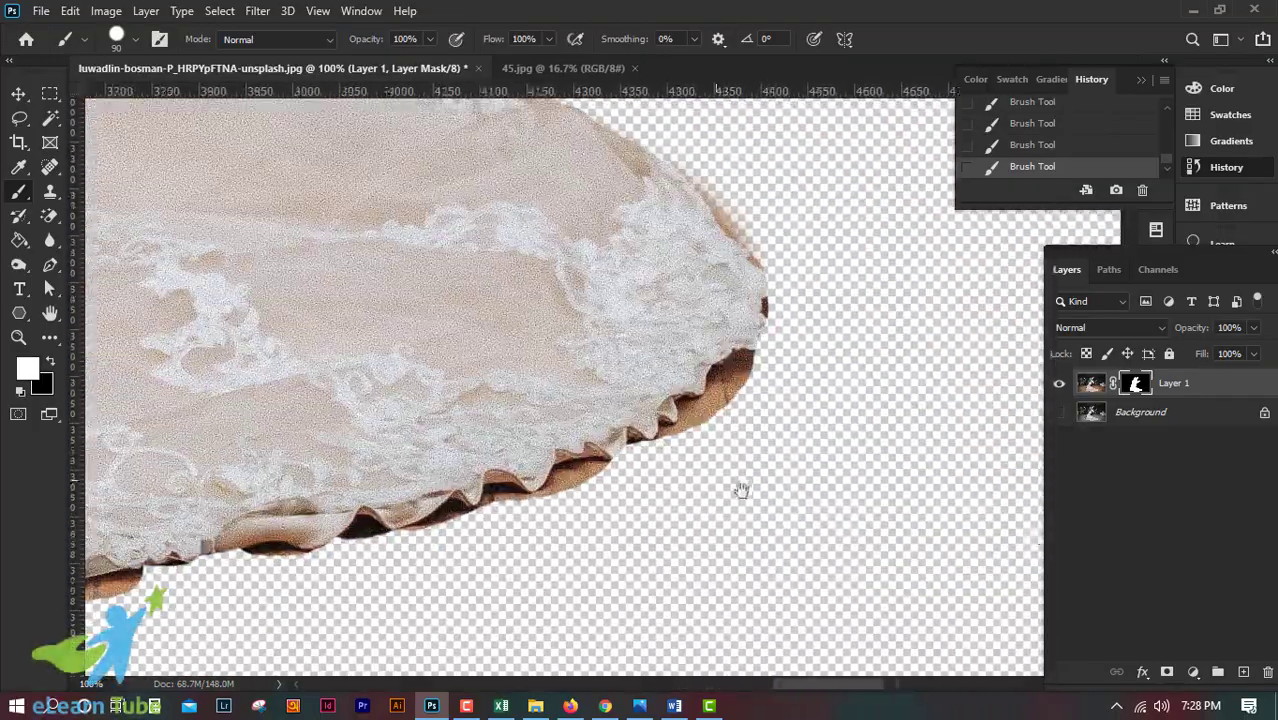
pyautogui.hscroll(-3, 735, 490)
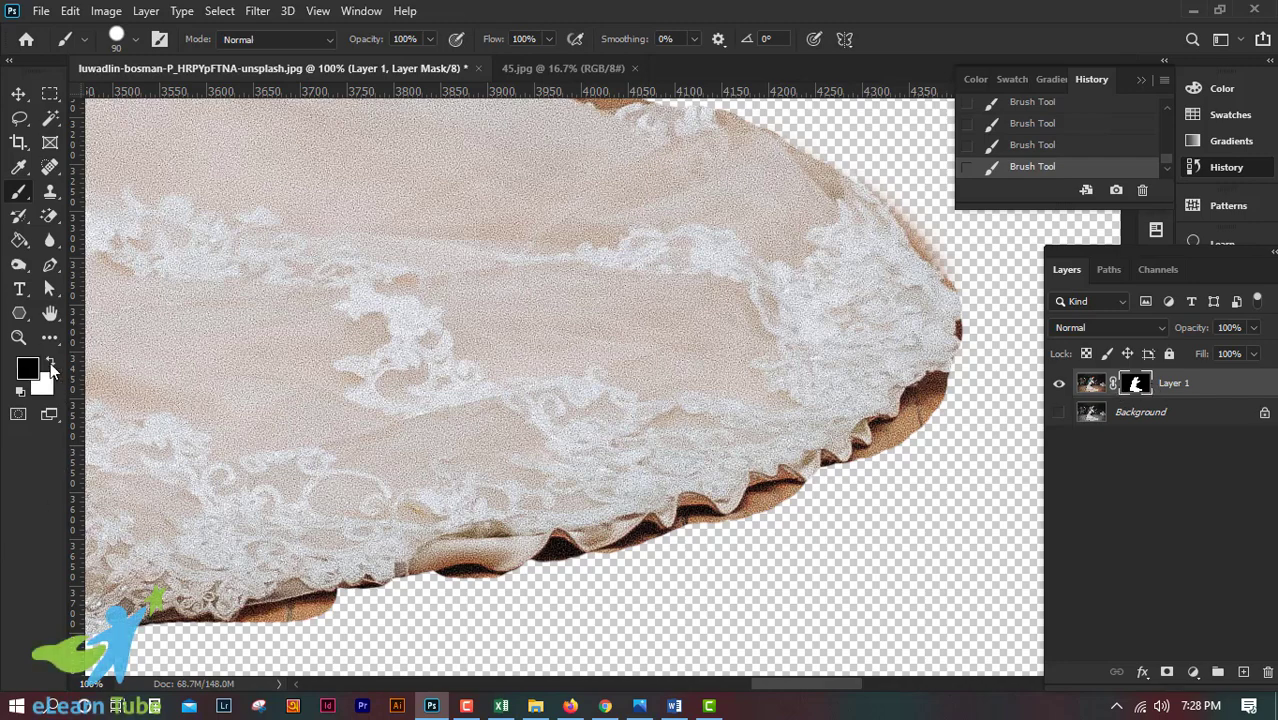
# - At 200% zoom, paint out the brown fringe on the dress's lower edge with a 40 px brush
pyautogui.scroll(2, 885, 494)
pyautogui.scroll(1, 885, 491)
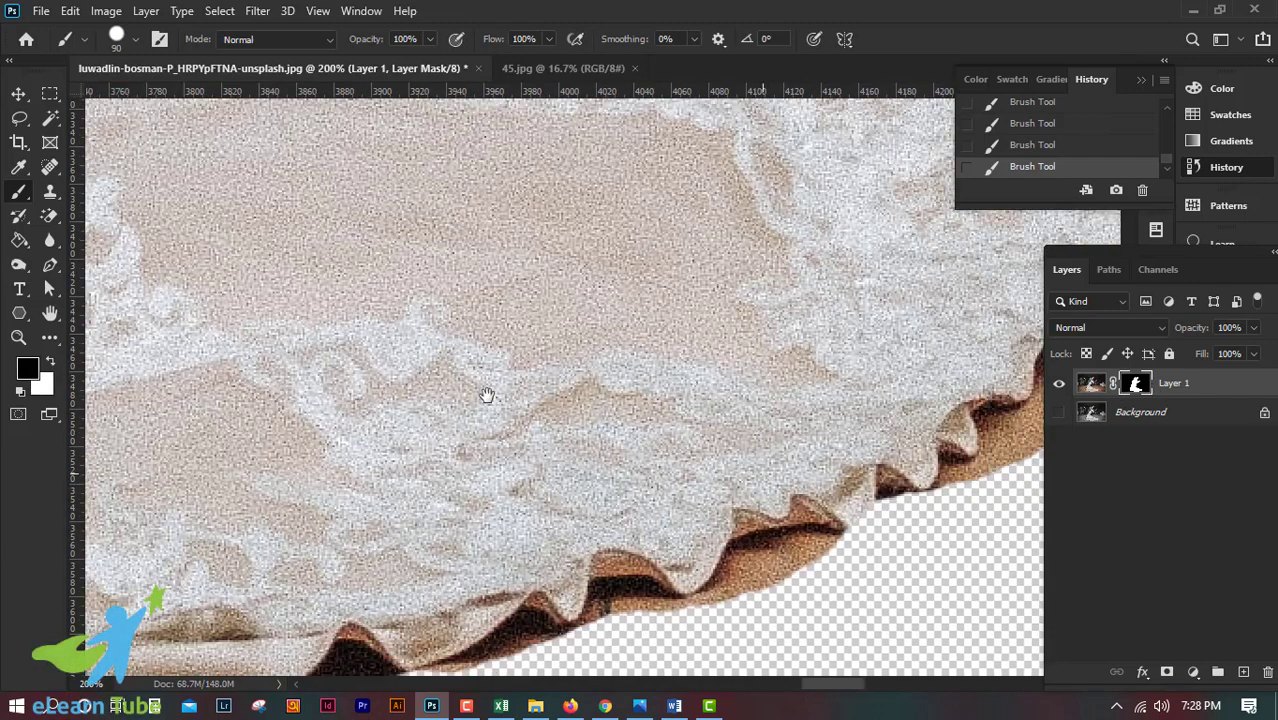
pyautogui.scroll(1, 770, 400)
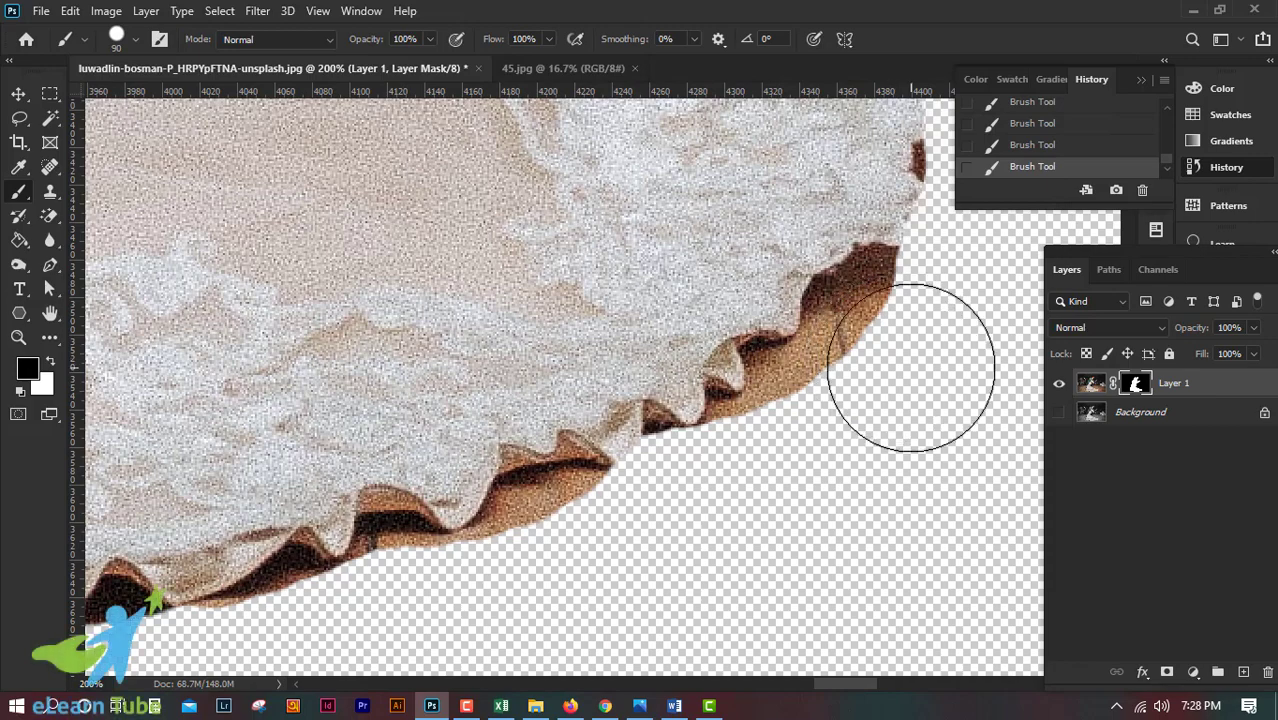
pyautogui.press('[')
pyautogui.press('[')
pyautogui.press('[')
pyautogui.press('[')
pyautogui.press('[')
pyautogui.press('[')
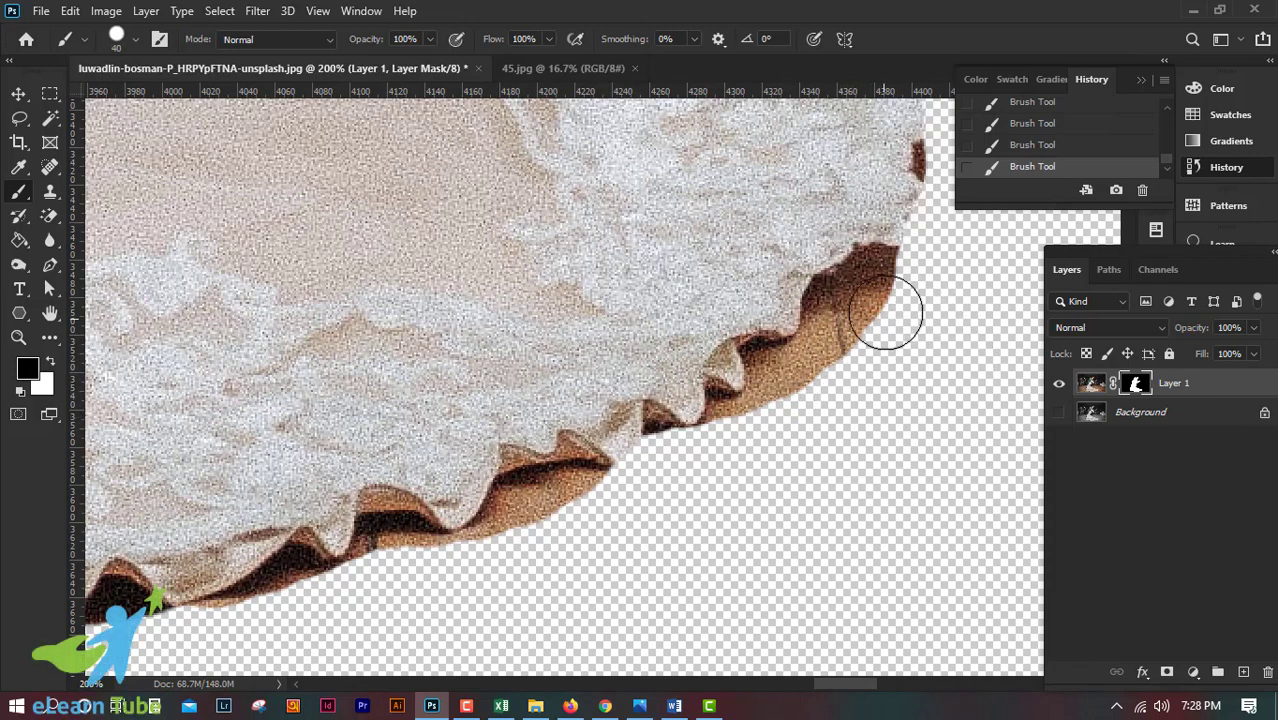
pyautogui.moveTo(886, 313); pyautogui.dragTo(791, 395)
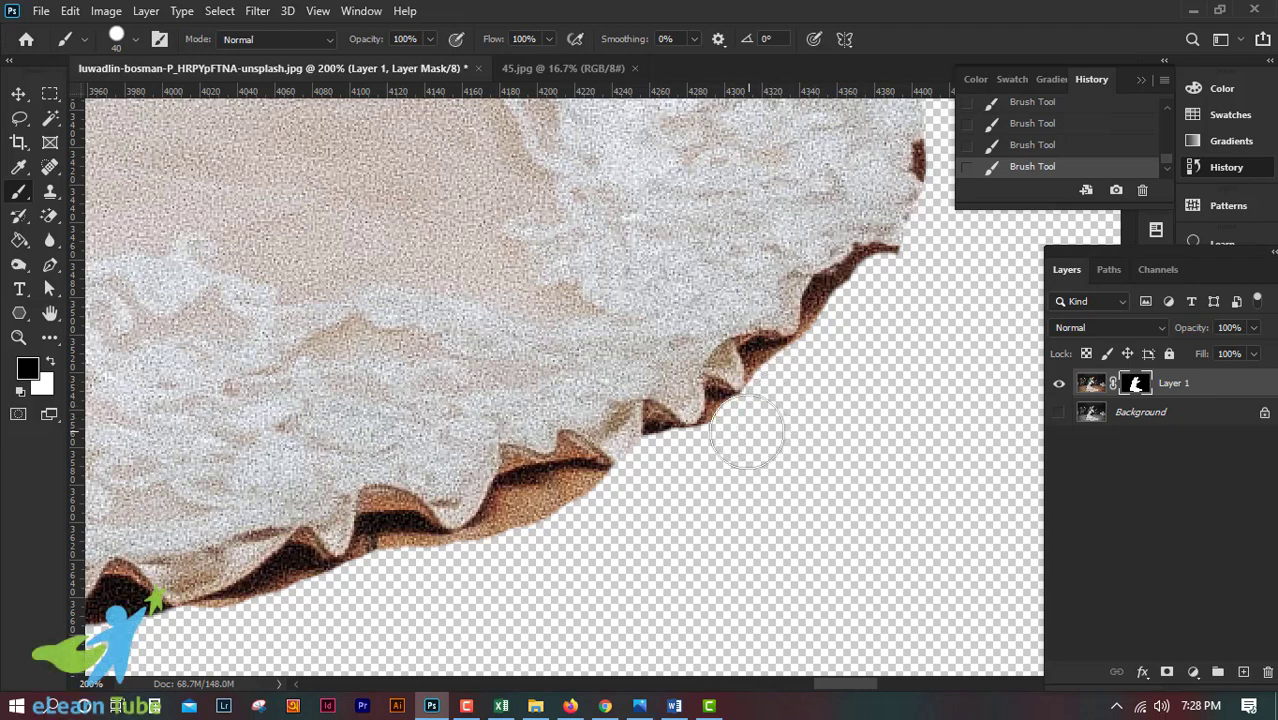
pyautogui.moveTo(582, 508); pyautogui.dragTo(536, 513)
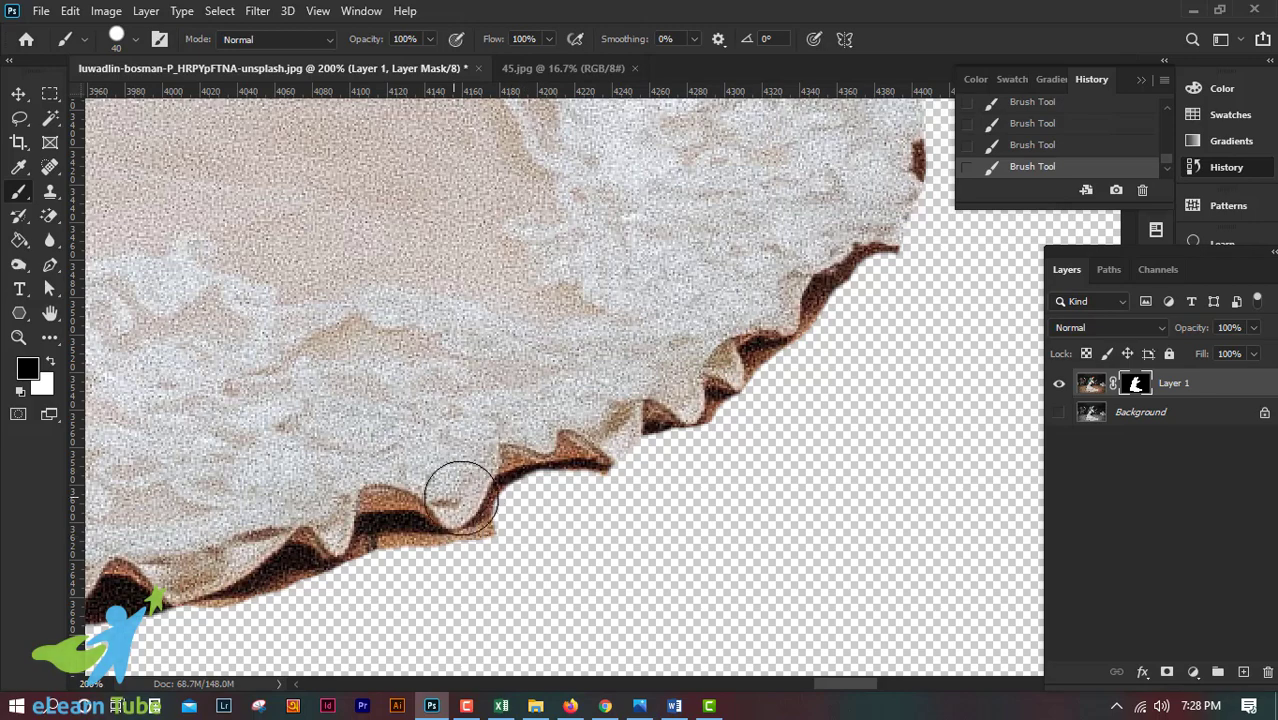
# - Soften the brush hardness and mask out the brown fringe along the dress edge
pyautogui.click(131, 40)
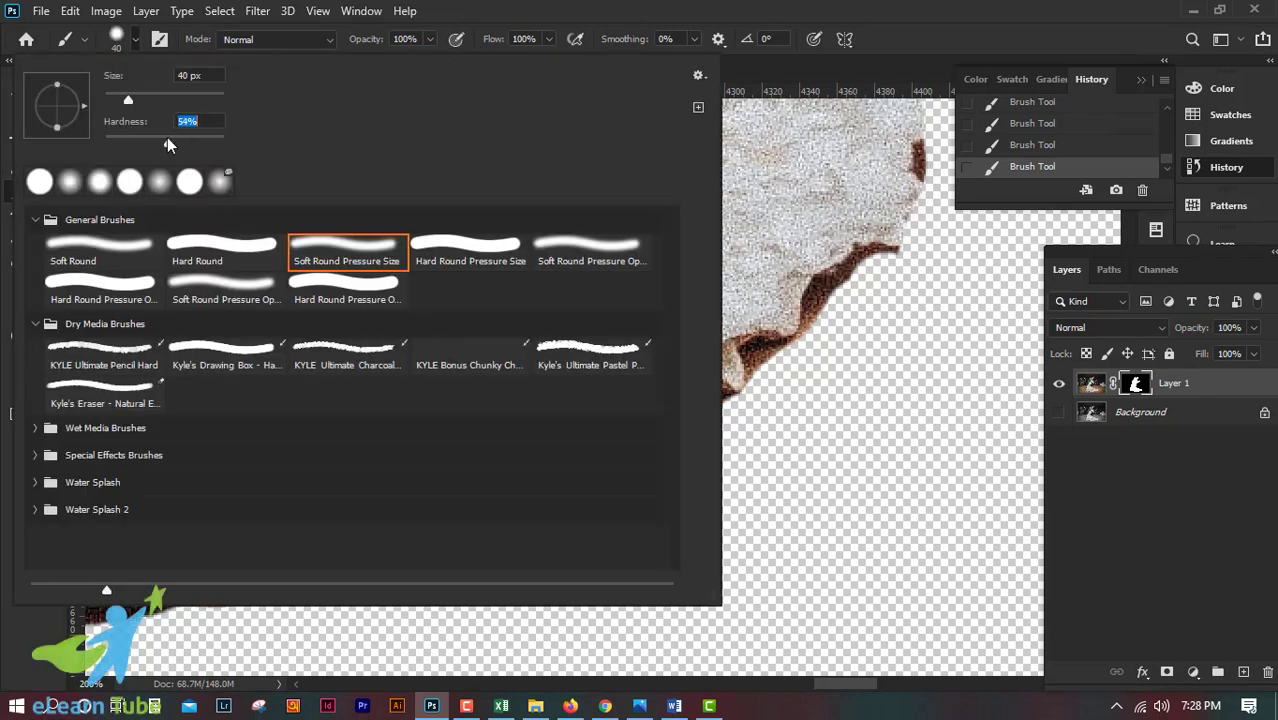
pyautogui.press('Return')
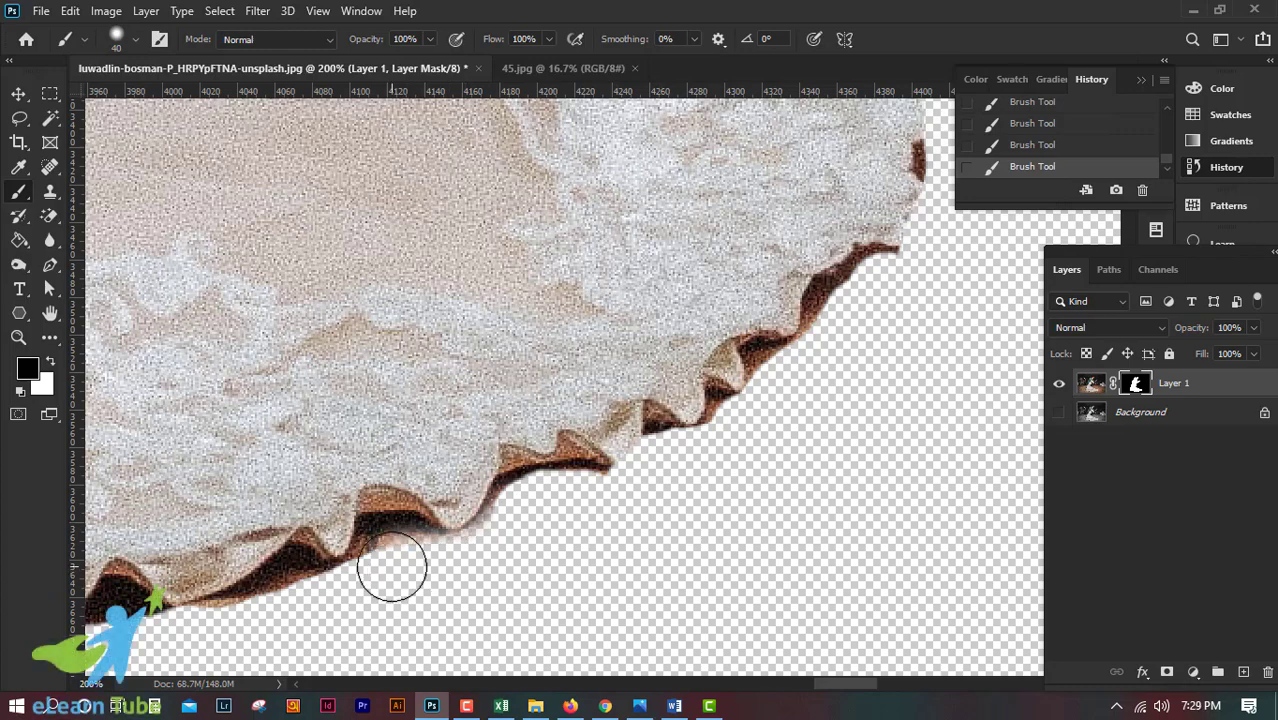
pyautogui.moveTo(444, 572); pyautogui.dragTo(380, 562)
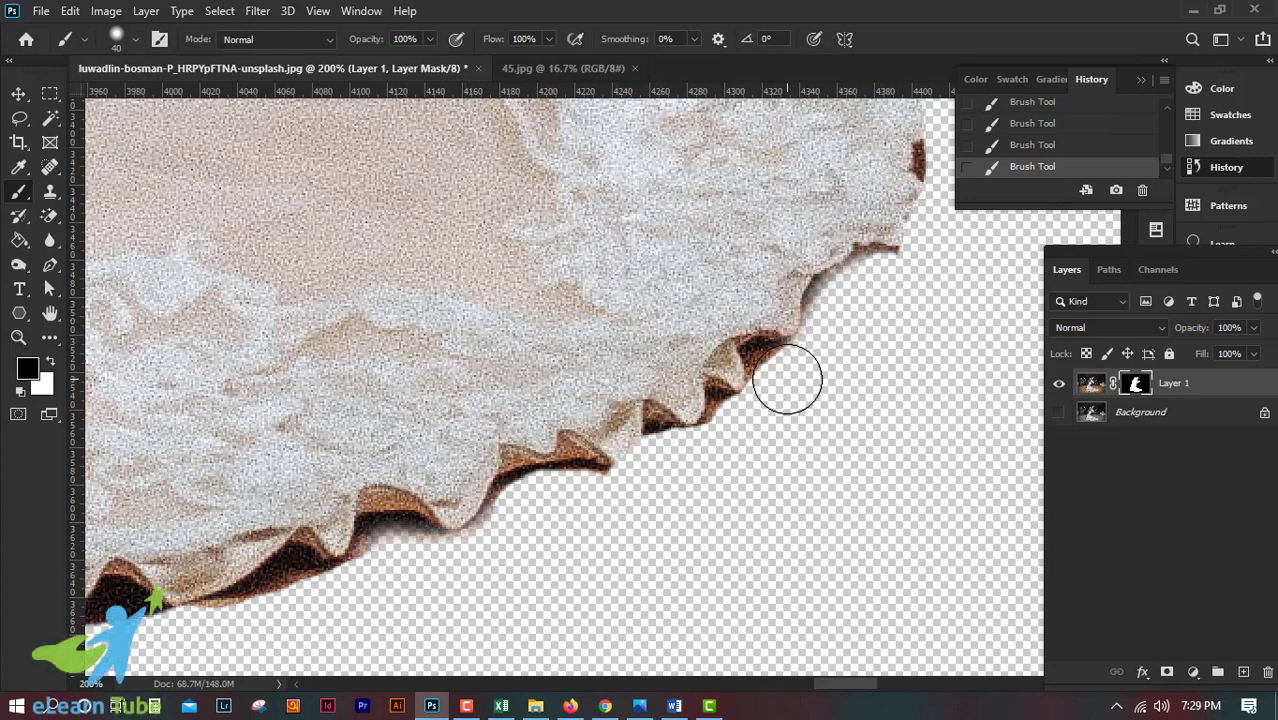
pyautogui.moveTo(787, 378); pyautogui.dragTo(788, 404)
pyautogui.moveTo(670, 505); pyautogui.dragTo(945, 241)
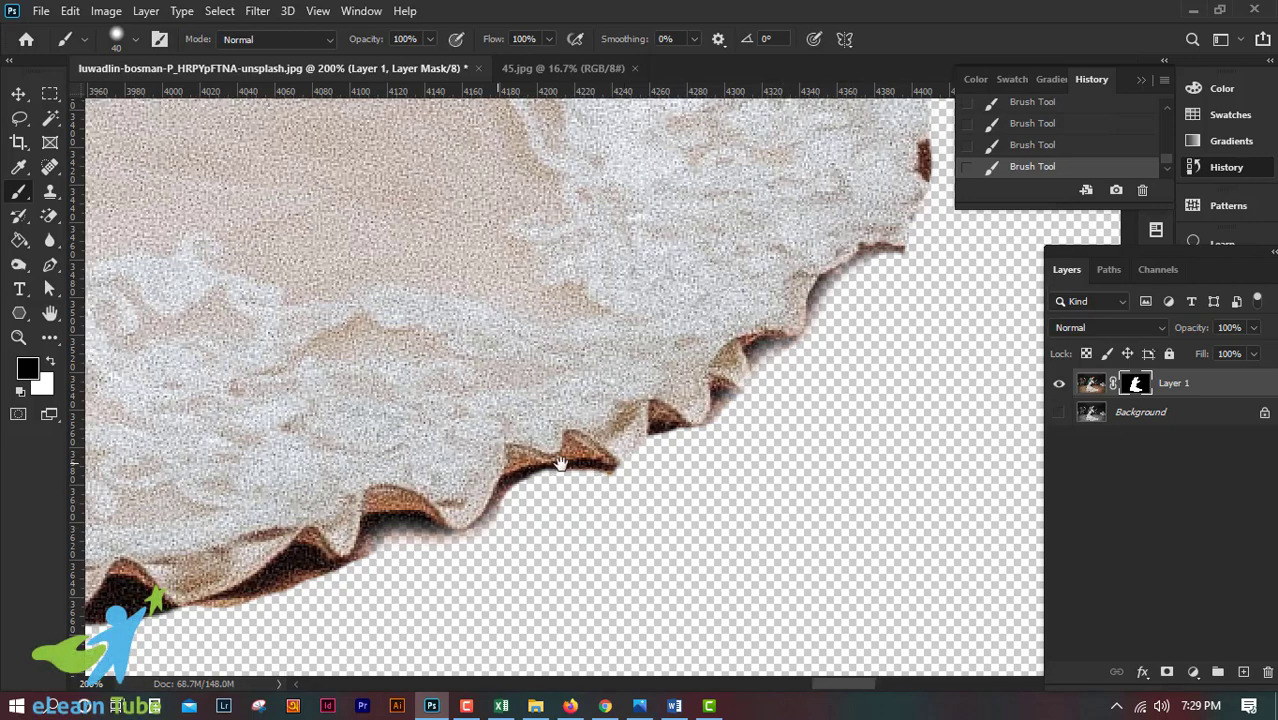
pyautogui.moveTo(784, 376)
pyautogui.mouseDown()
pyautogui.moveTo(736, 371)
pyautogui.moveTo(665, 419)
pyautogui.moveTo(562, 414)
pyautogui.mouseUp()
# - Mask out more of the brown fringe under the dress edge
pyautogui.hscroll(-2, 730, 428)
pyautogui.hscroll(-2, 741, 422)
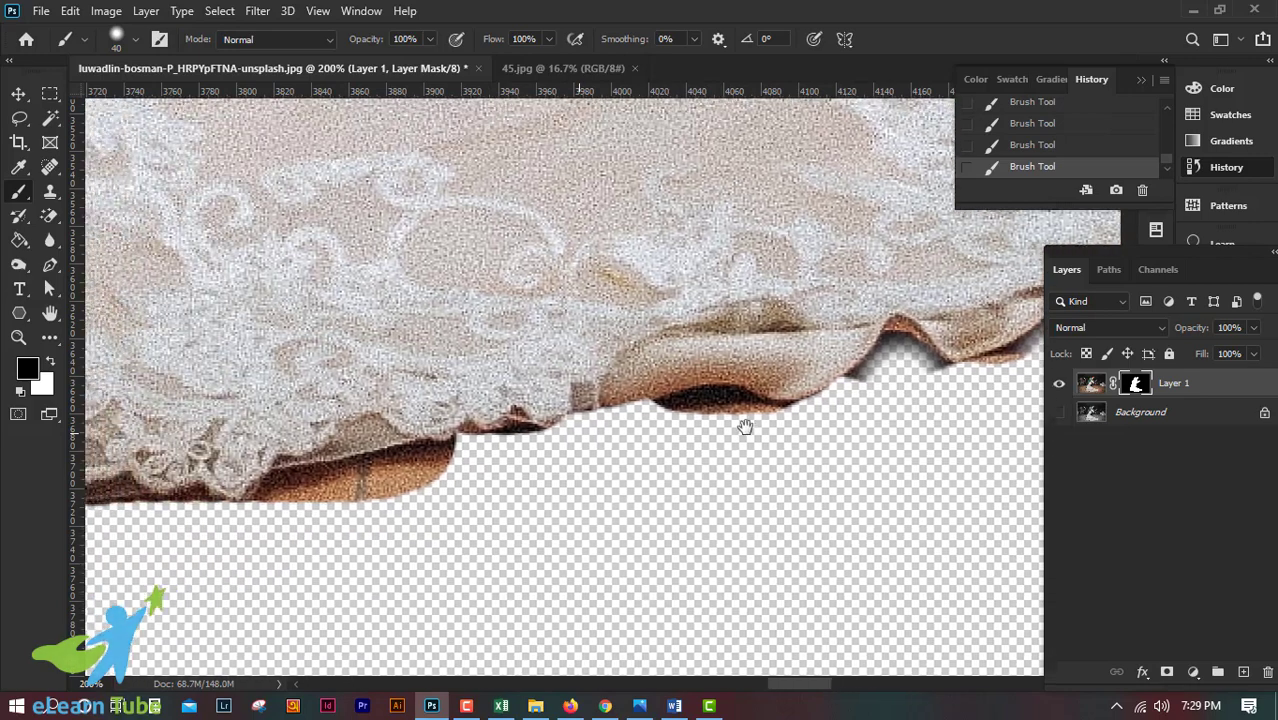
pyautogui.hscroll(-2, 836, 427)
pyautogui.moveTo(798, 441); pyautogui.dragTo(713, 431)
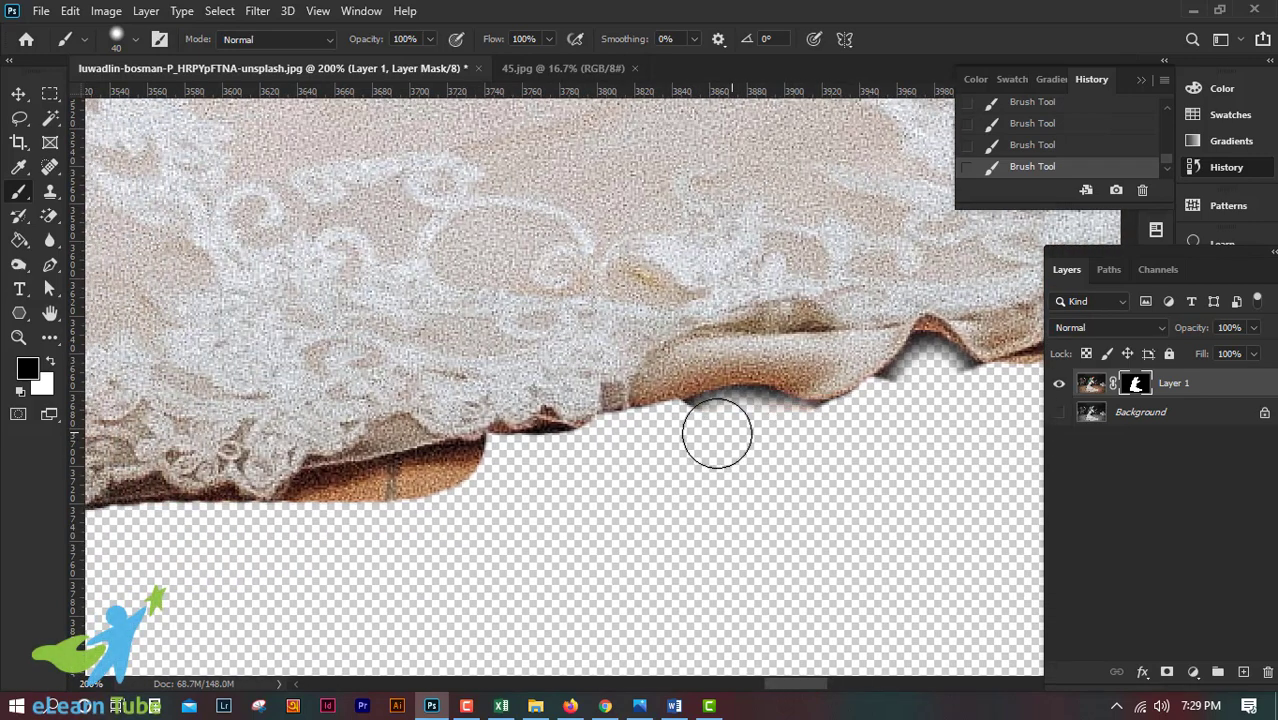
pyautogui.moveTo(645, 482); pyautogui.dragTo(916, 393)
pyautogui.hscroll(-2, 916, 393)
pyautogui.hscroll(-2, 880, 400)
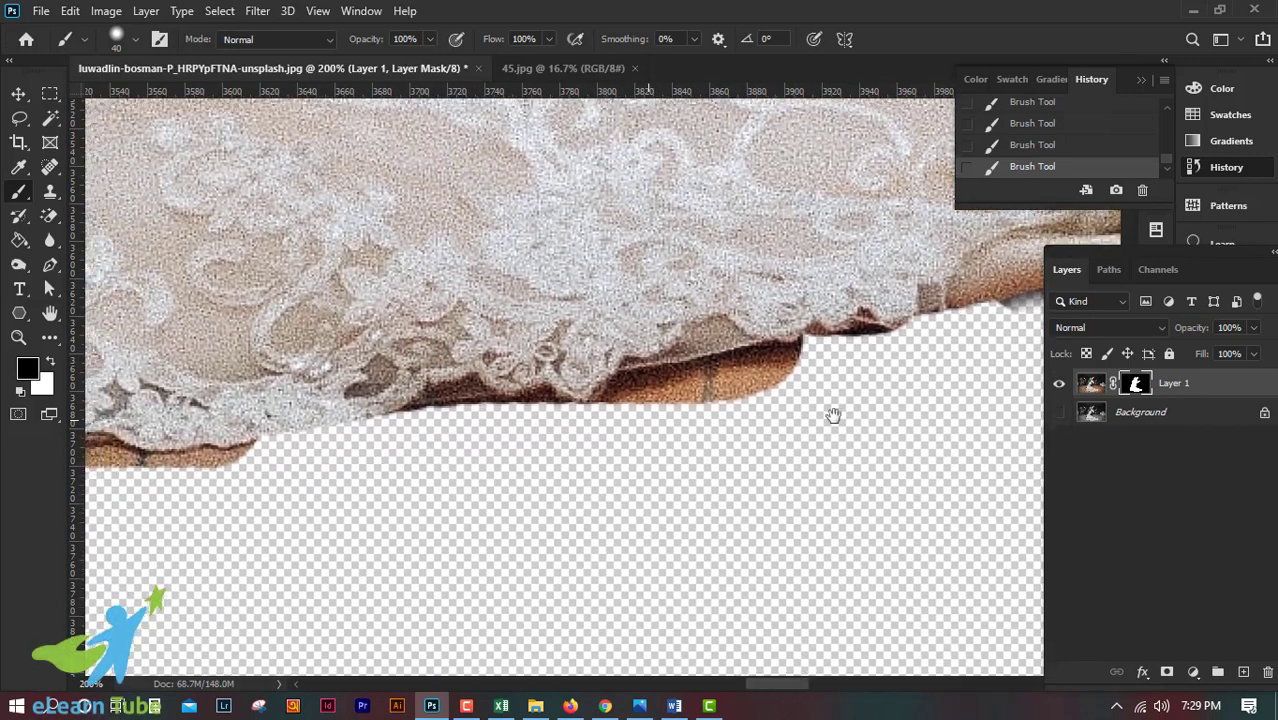
pyautogui.hscroll(-2, 833, 414)
pyautogui.moveTo(819, 371)
pyautogui.mouseDown()
pyautogui.moveTo(688, 397)
pyautogui.moveTo(610, 430)
pyautogui.mouseUp()
# - Remove the orange and brown fringe further along the lace hem
pyautogui.scroll(1, 668, 434)
pyautogui.scroll(1, 1041, 457)
pyautogui.hscroll(-2, 1041, 457)
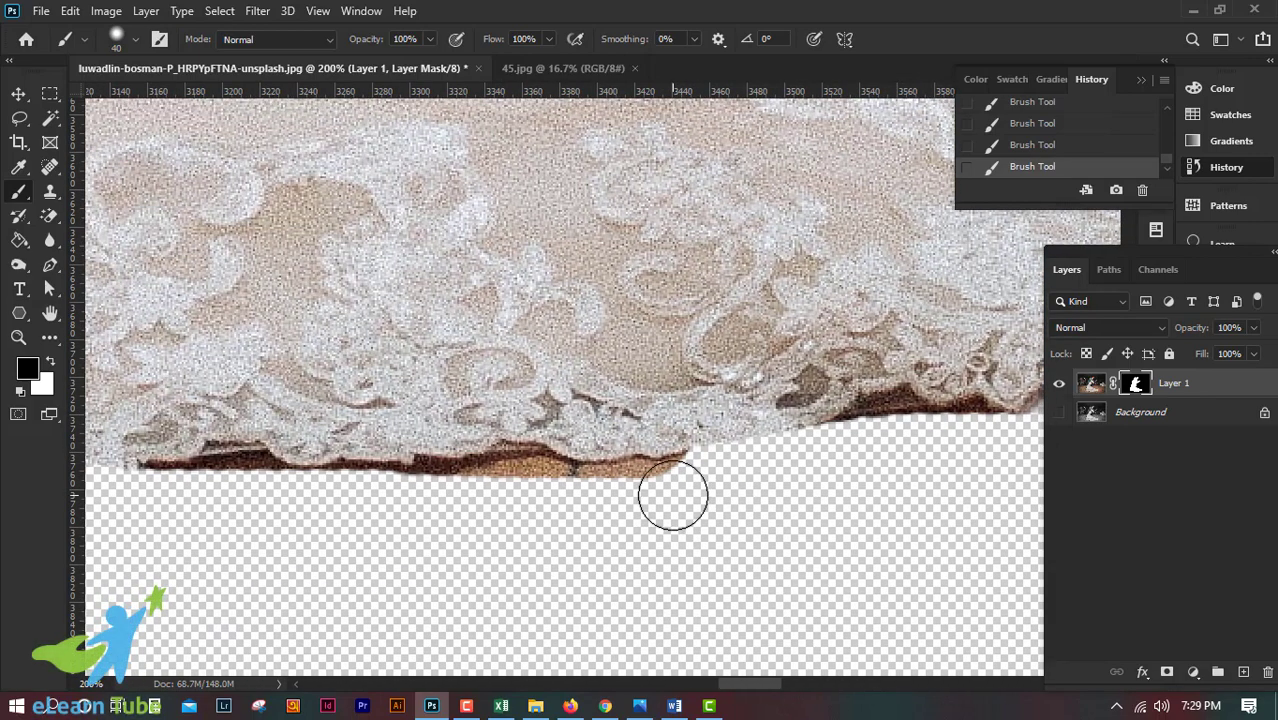
pyautogui.moveTo(673, 496); pyautogui.dragTo(478, 503)
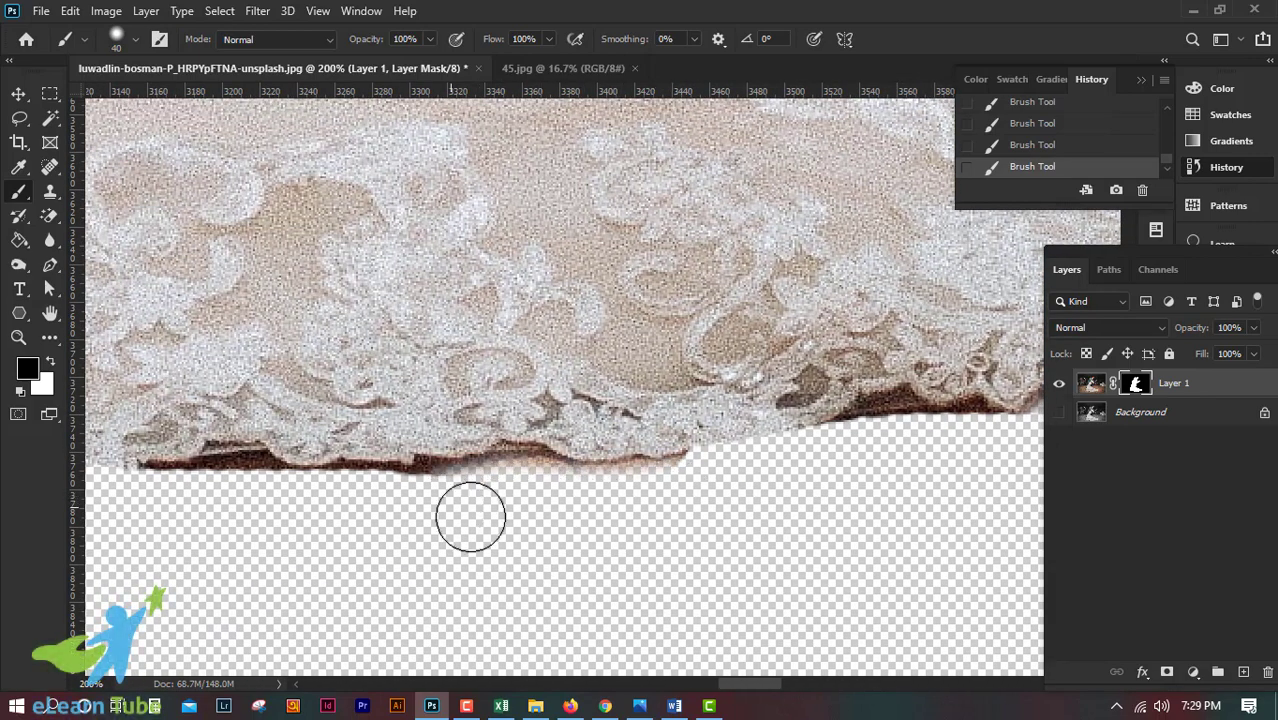
pyautogui.hscroll(-2, 470, 516)
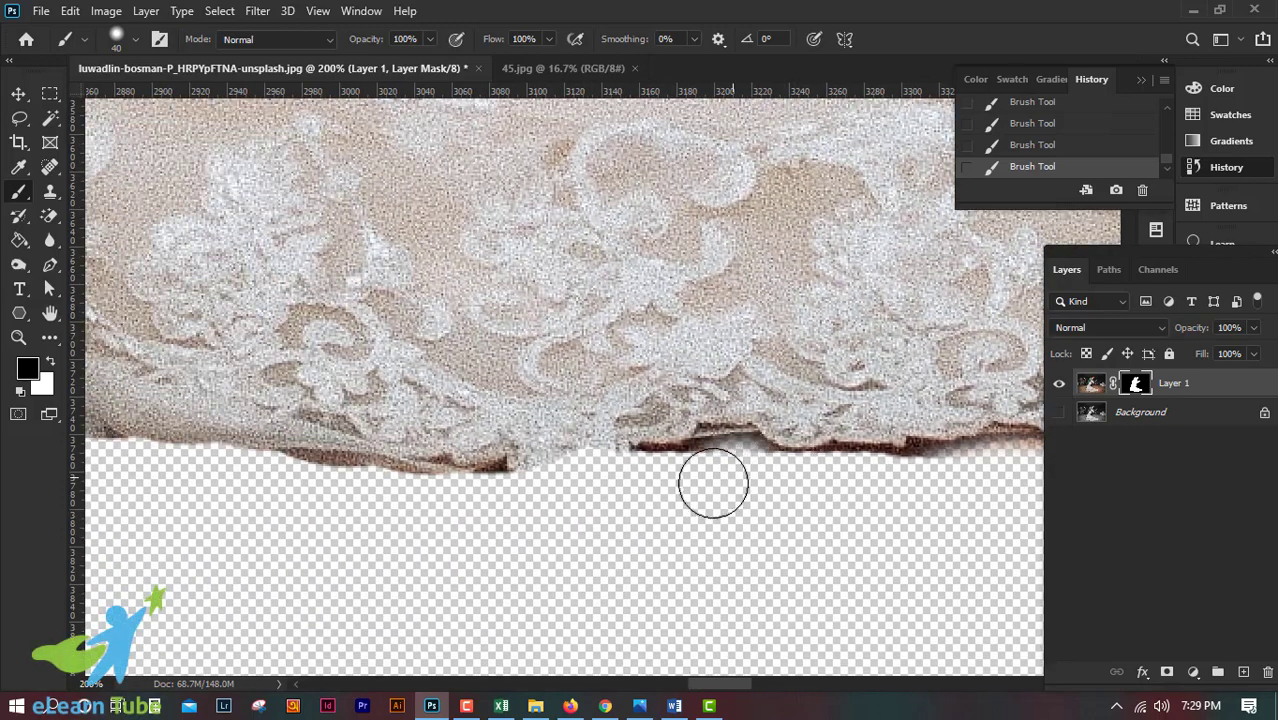
pyautogui.hscroll(-2, 710, 486)
pyautogui.hscroll(-1, 672, 550)
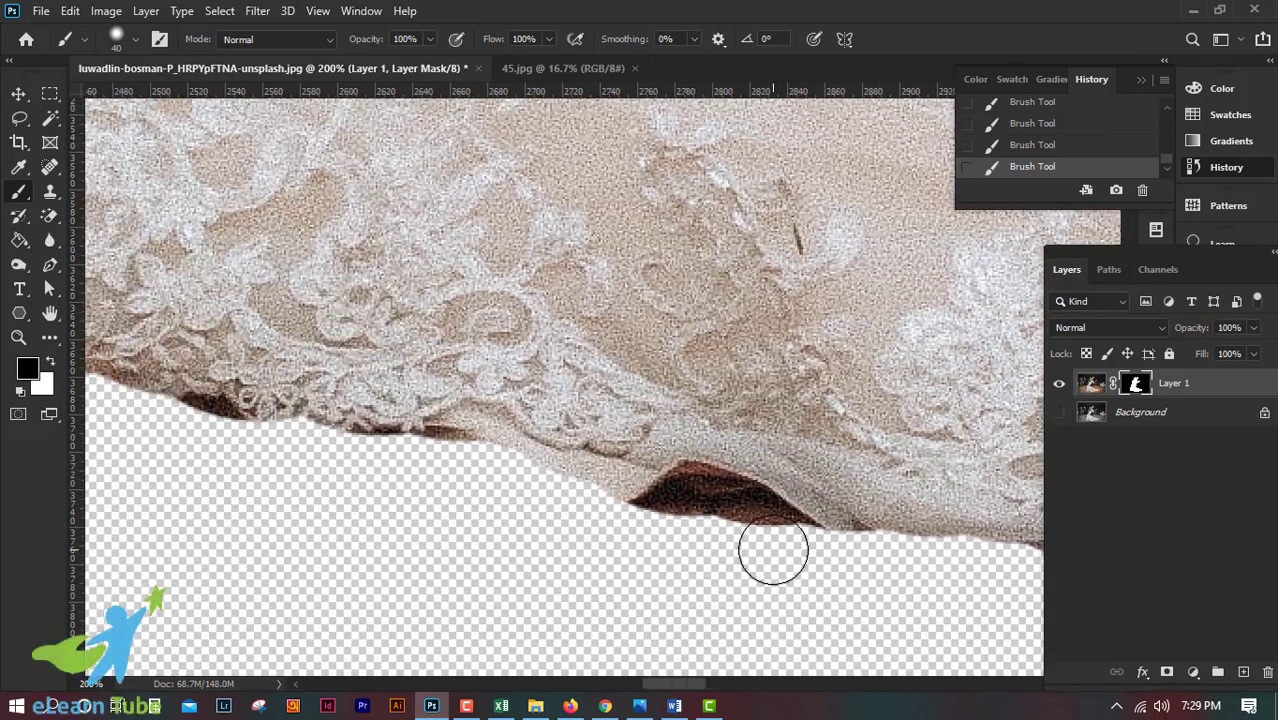
pyautogui.moveTo(765, 541); pyautogui.dragTo(650, 531)
pyautogui.hscroll(-2, 921, 590)
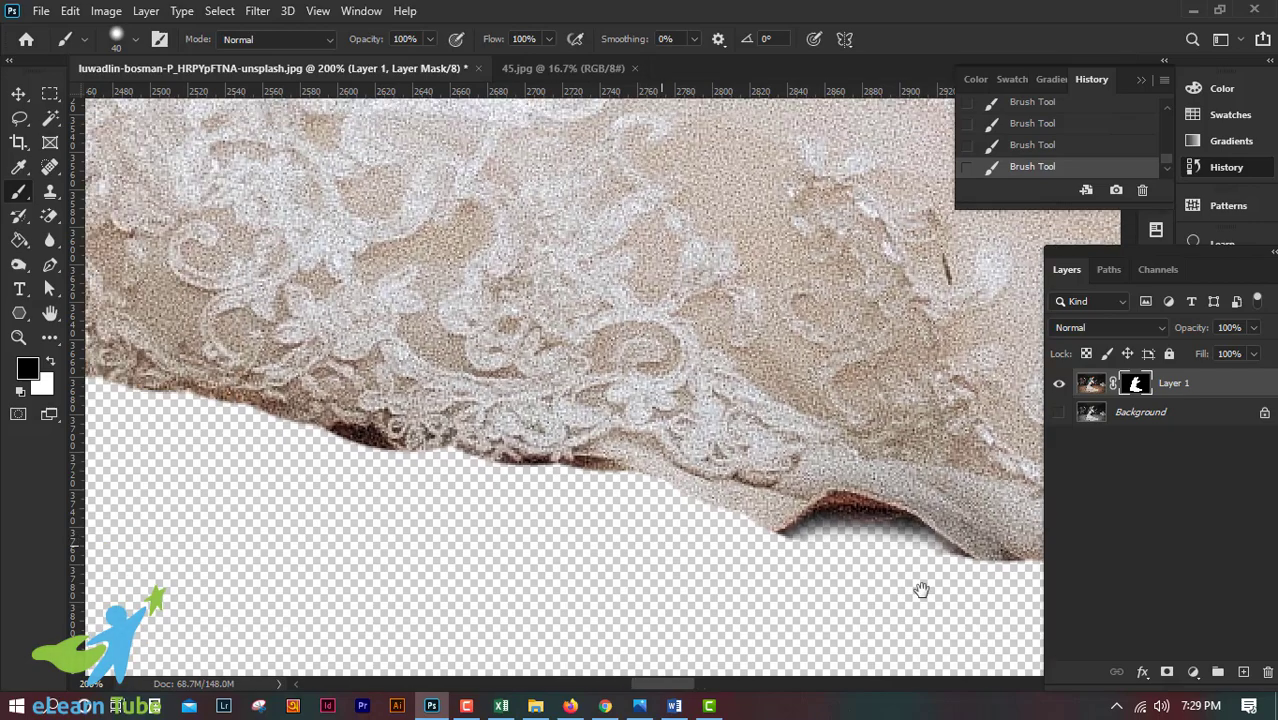
# - Mask out the brown fringe on the lace edge and the fabric's dark left edge
pyautogui.hscroll(-3, 630, 420)
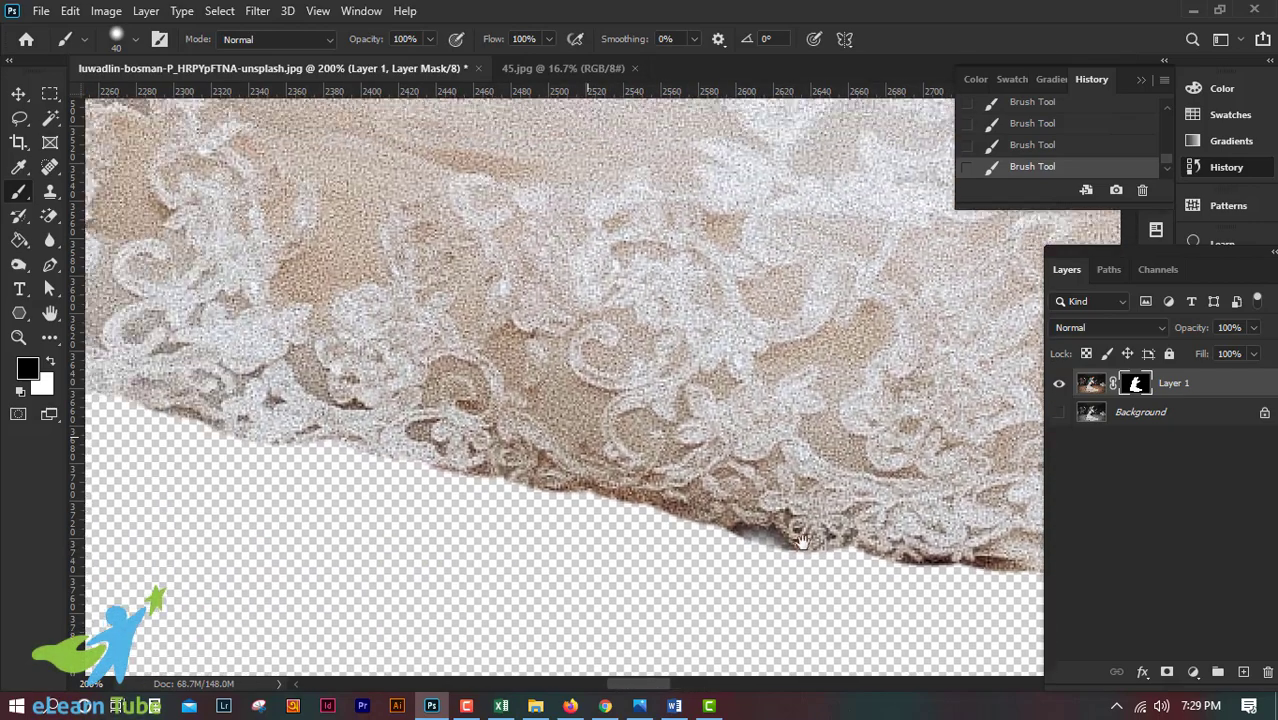
pyautogui.hscroll(-3, 620, 376)
pyautogui.hscroll(-1, 614, 528)
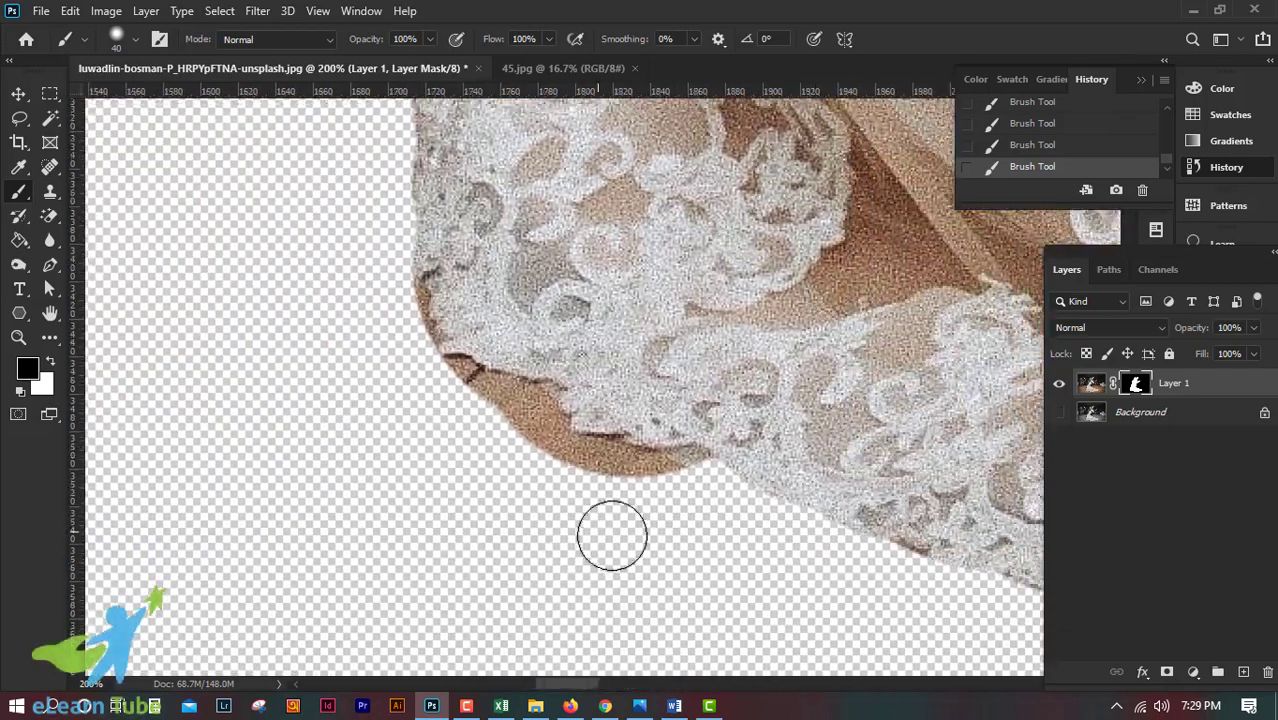
pyautogui.moveTo(598, 484); pyautogui.dragTo(465, 405)
pyautogui.scroll(2, 513, 420)
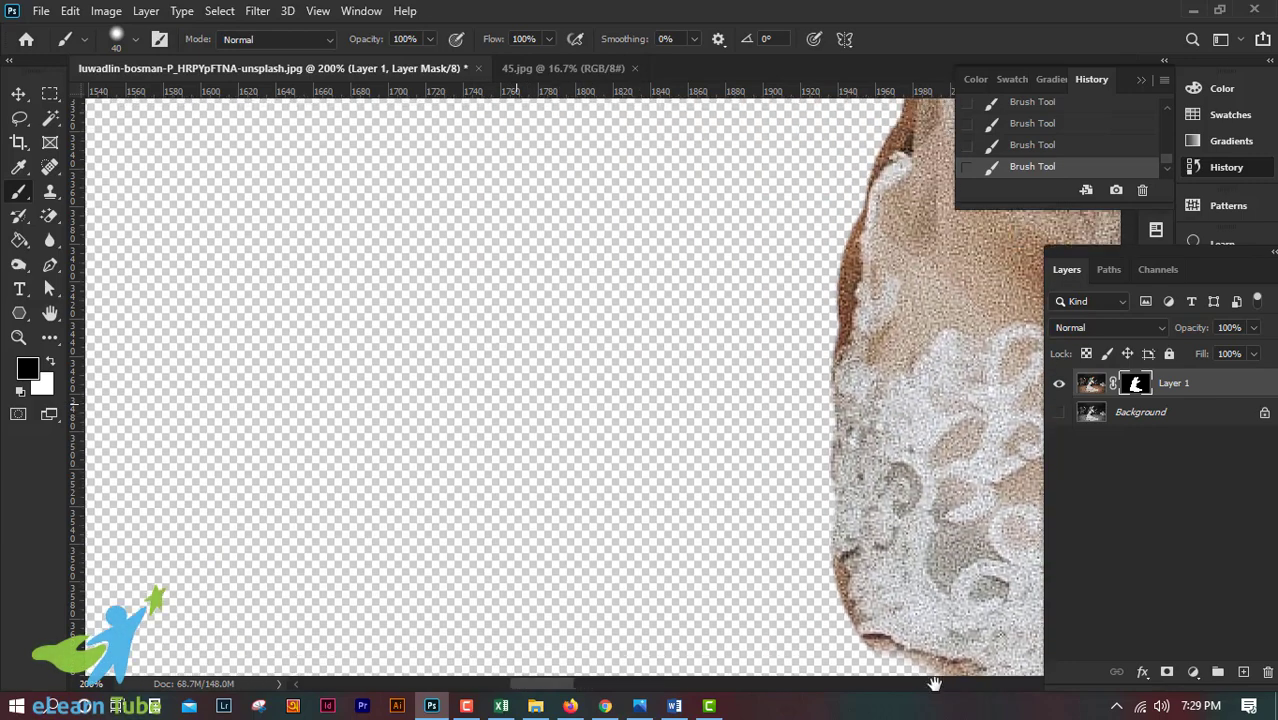
pyautogui.hscroll(-2, 630, 600)
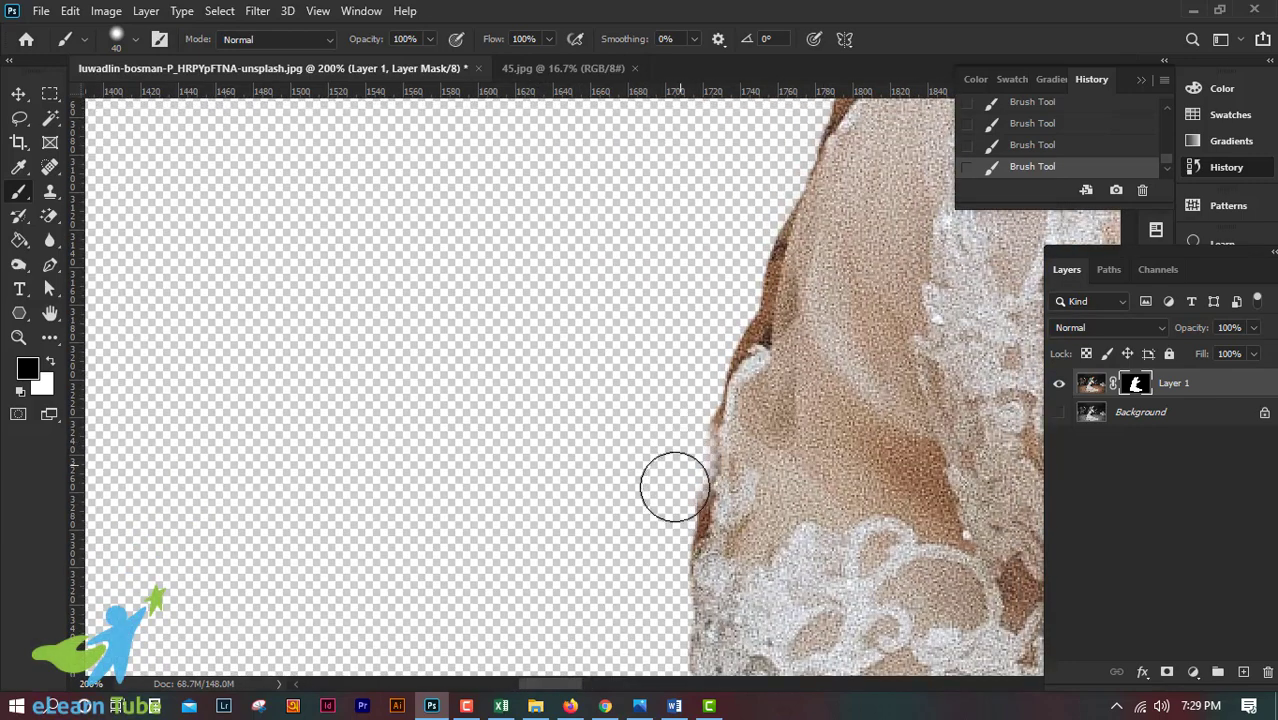
pyautogui.moveTo(827, 270)
pyautogui.mouseDown()
pyautogui.moveTo(813, 371)
pyautogui.moveTo(720, 417)
pyautogui.mouseUp()
pyautogui.moveTo(757, 153); pyautogui.dragTo(698, 222)
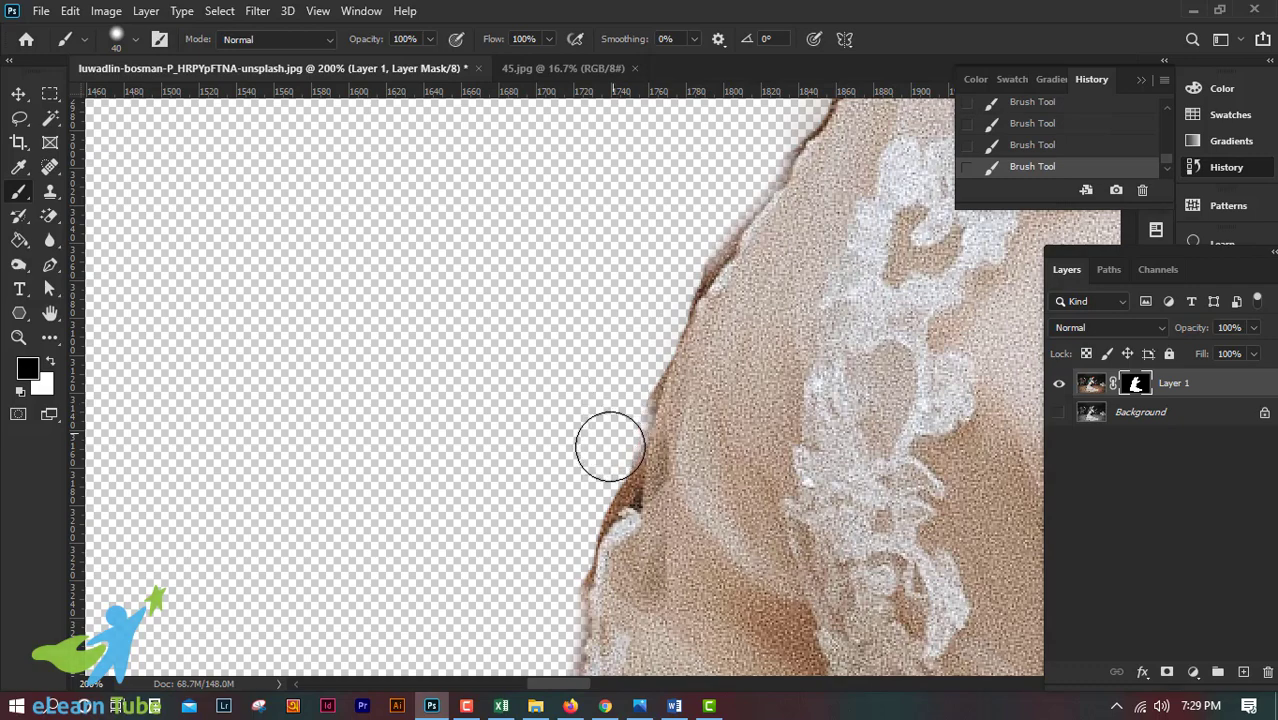
# - Mask out the dark green and brown fringe along the green suit fabric
pyautogui.moveTo(705, 288)
pyautogui.mouseDown()
pyautogui.moveTo(573, 531)
pyautogui.moveTo(596, 499)
pyautogui.moveTo(608, 513)
pyautogui.mouseUp()
pyautogui.moveTo(650, 330); pyautogui.dragTo(545, 527)
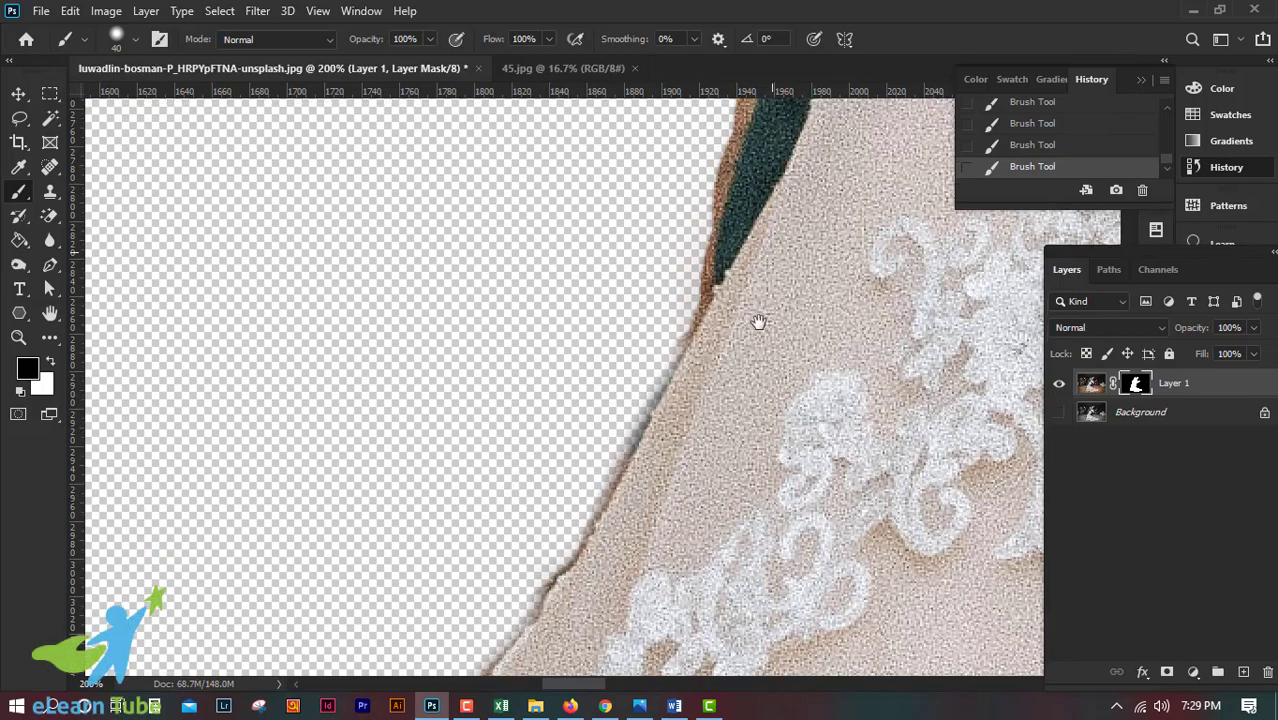
pyautogui.moveTo(756, 320); pyautogui.dragTo(627, 531)
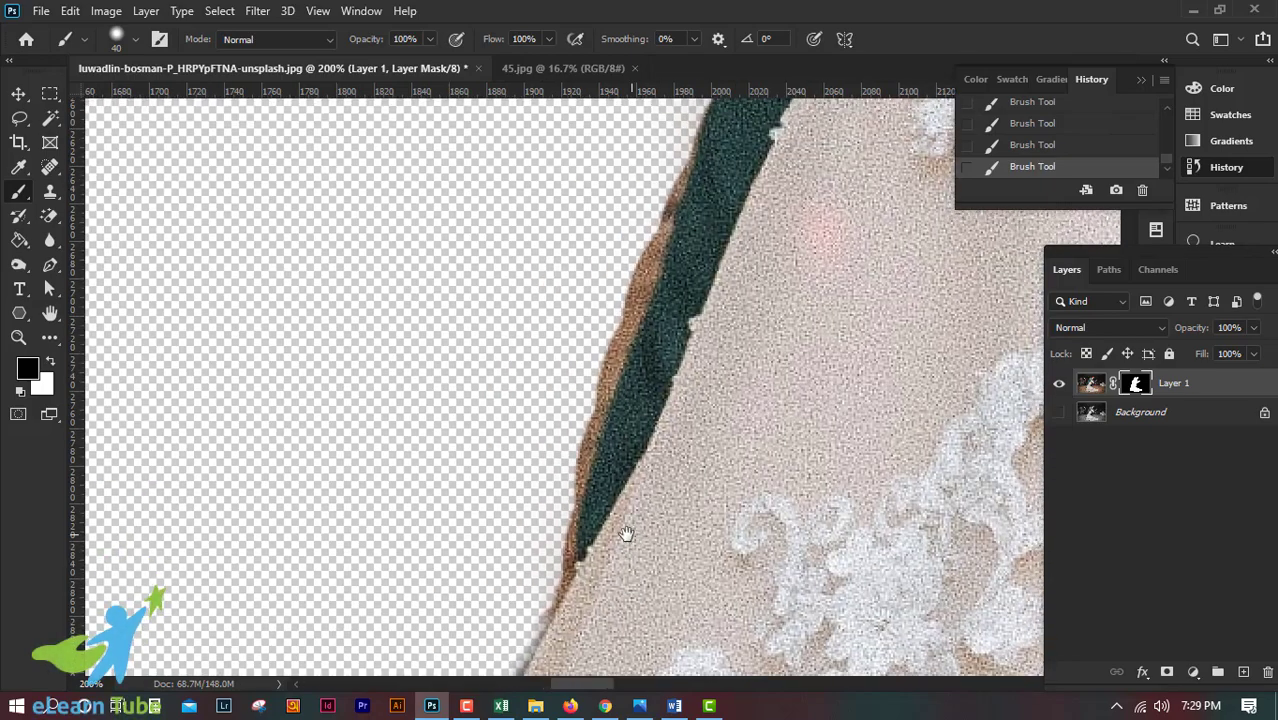
pyautogui.scroll(-4, 739, 381)
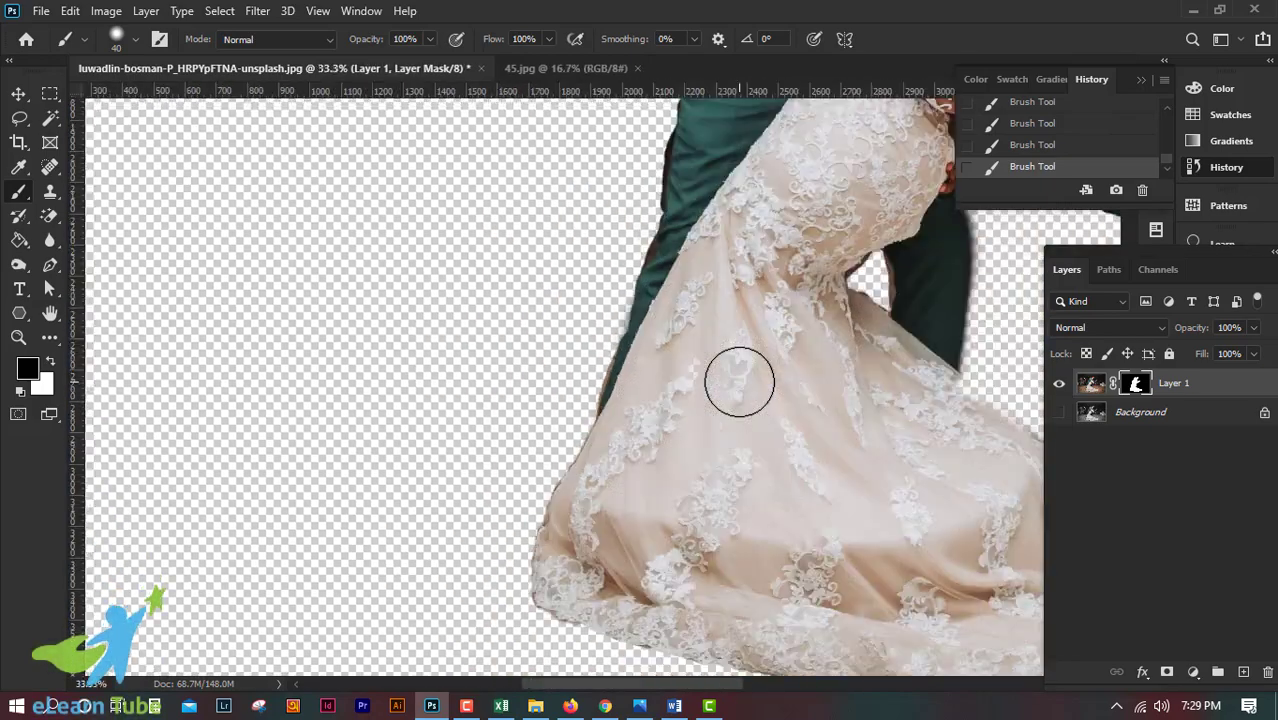
pyautogui.scroll(3, 738, 373)
pyautogui.scroll(1, 730, 350)
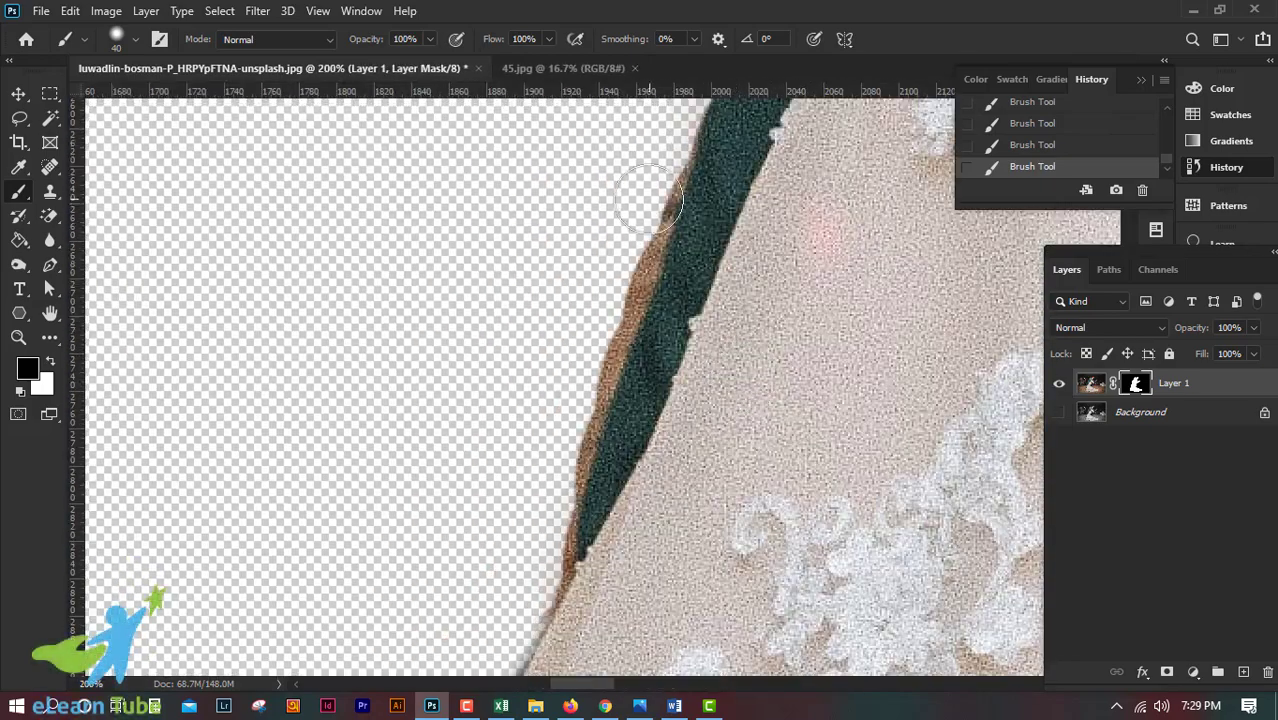
pyautogui.moveTo(650, 205)
pyautogui.mouseDown()
pyautogui.moveTo(559, 417)
pyautogui.moveTo(568, 388)
pyautogui.mouseUp()
pyautogui.moveTo(677, 301); pyautogui.dragTo(502, 599)
pyautogui.moveTo(703, 369)
pyautogui.mouseDown()
pyautogui.moveTo(638, 496)
pyautogui.moveTo(735, 421)
pyautogui.moveTo(660, 345)
pyautogui.moveTo(621, 353)
pyautogui.moveTo(584, 443)
pyautogui.moveTo(556, 456)
pyautogui.mouseUp()
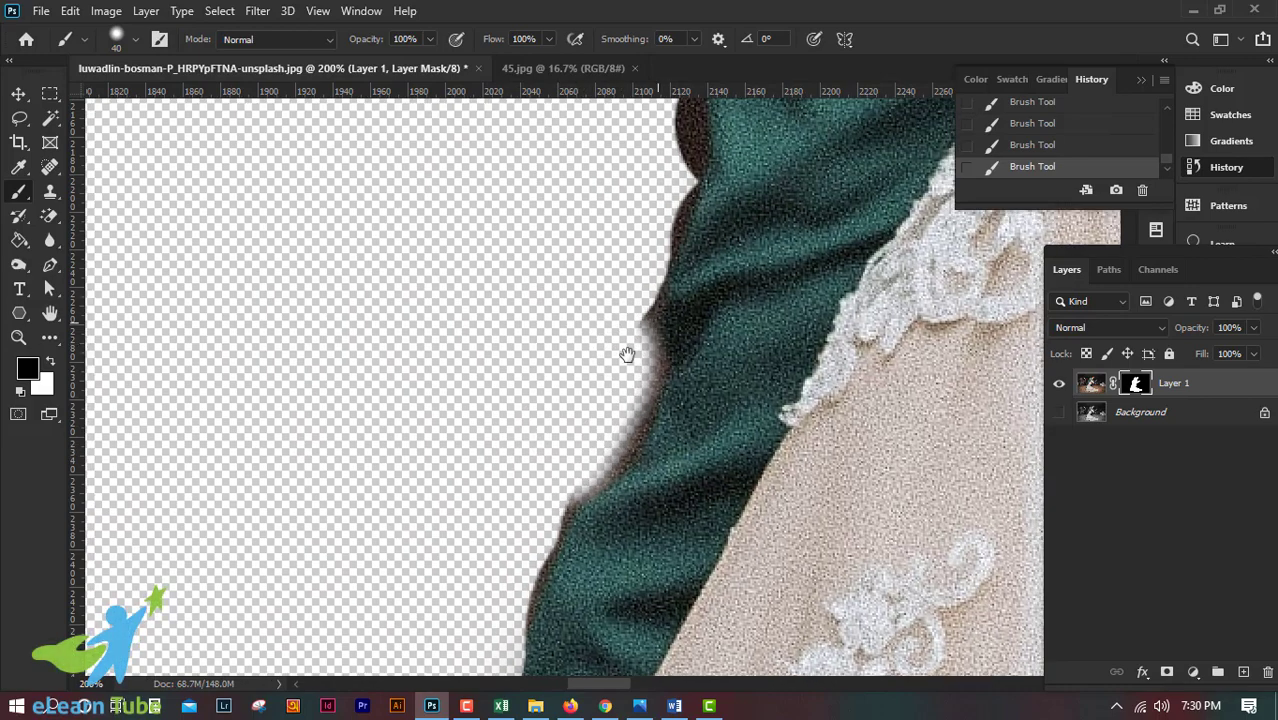
# - Mask the dark fringe higher up the fabric edge and along the trouser edge
pyautogui.moveTo(628, 357); pyautogui.dragTo(525, 317)
pyautogui.moveTo(613, 278); pyautogui.dragTo(590, 358)
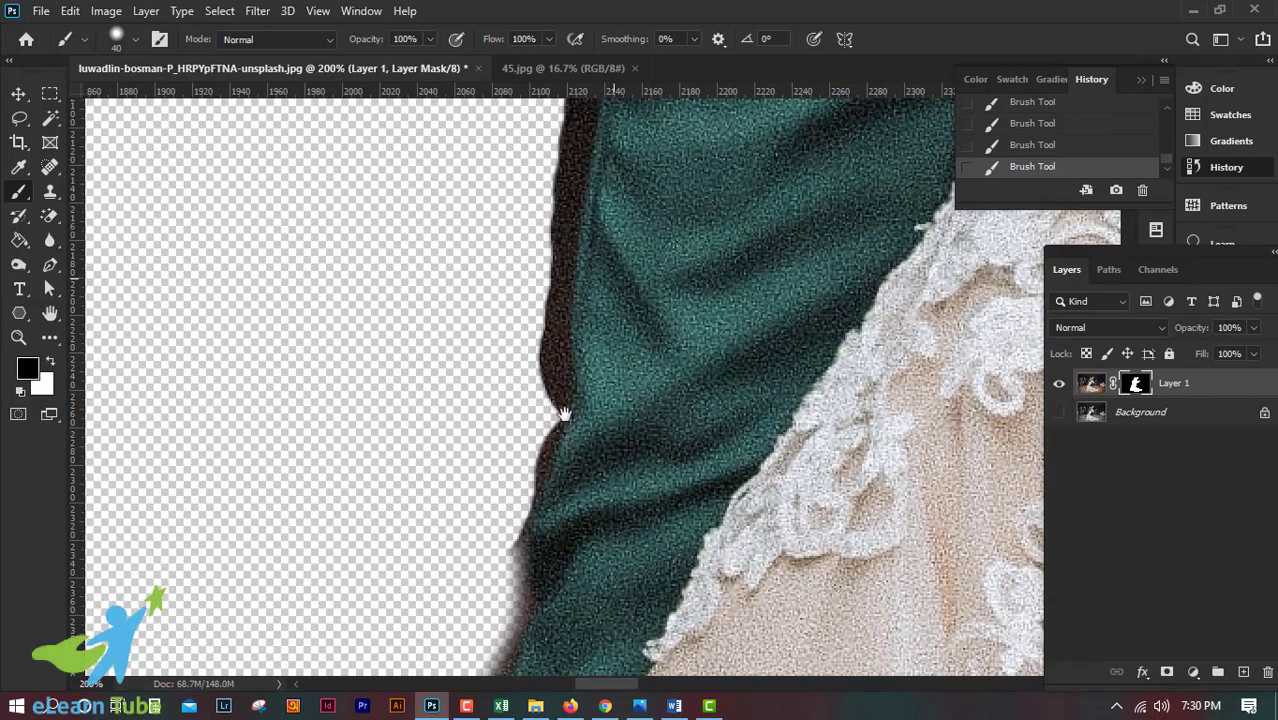
pyautogui.moveTo(528, 386)
pyautogui.mouseDown()
pyautogui.moveTo(528, 185)
pyautogui.moveTo(491, 513)
pyautogui.mouseUp()
pyautogui.moveTo(428, 456)
pyautogui.mouseDown()
pyautogui.moveTo(445, 445)
pyautogui.moveTo(442, 371)
pyautogui.moveTo(491, 207)
pyautogui.mouseUp()
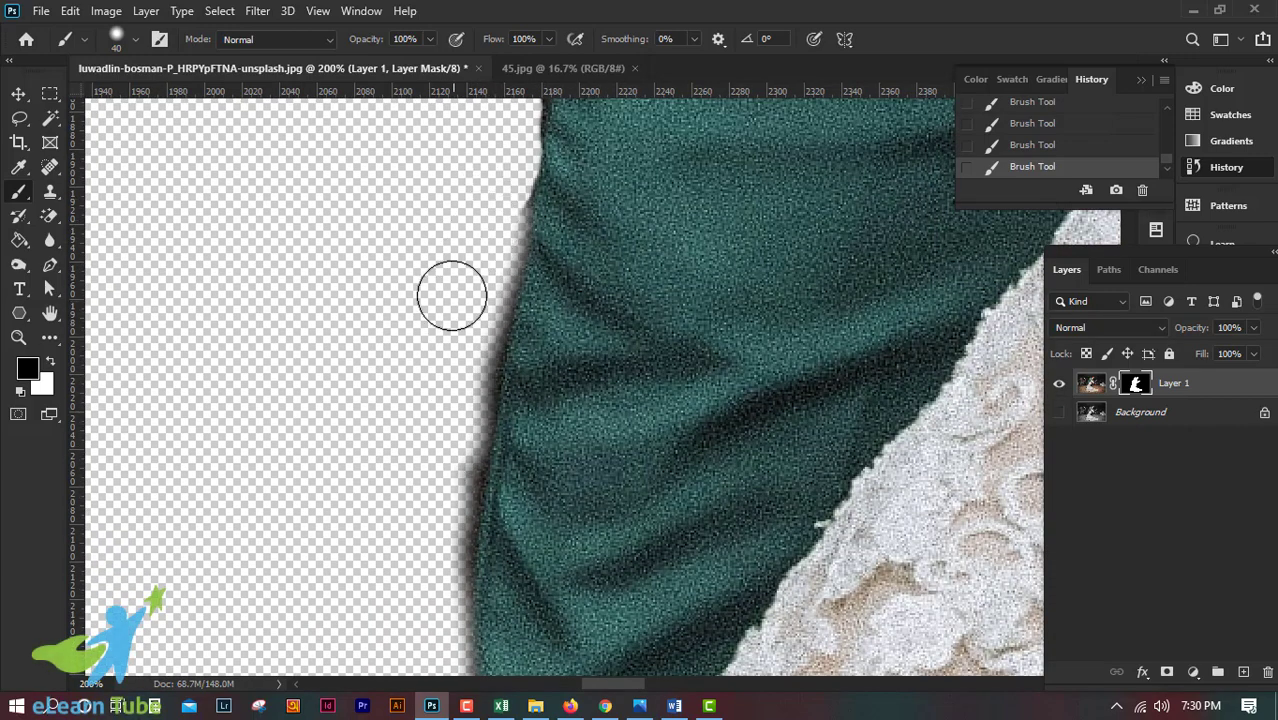
pyautogui.moveTo(448, 391)
pyautogui.mouseDown()
pyautogui.moveTo(508, 163)
pyautogui.moveTo(519, 374)
pyautogui.mouseUp()
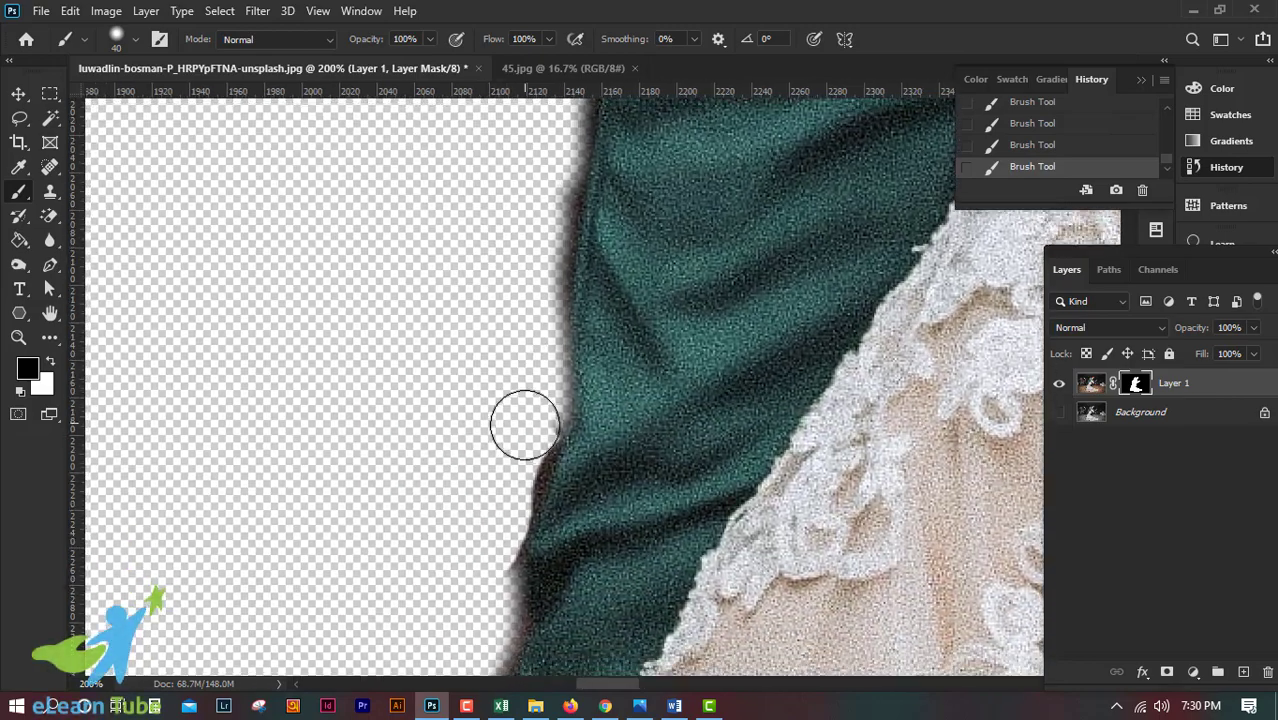
pyautogui.moveTo(757, 230)
pyautogui.mouseDown()
pyautogui.moveTo(608, 562)
pyautogui.moveTo(685, 462)
pyautogui.moveTo(685, 428)
pyautogui.moveTo(768, 300)
pyautogui.mouseUp()
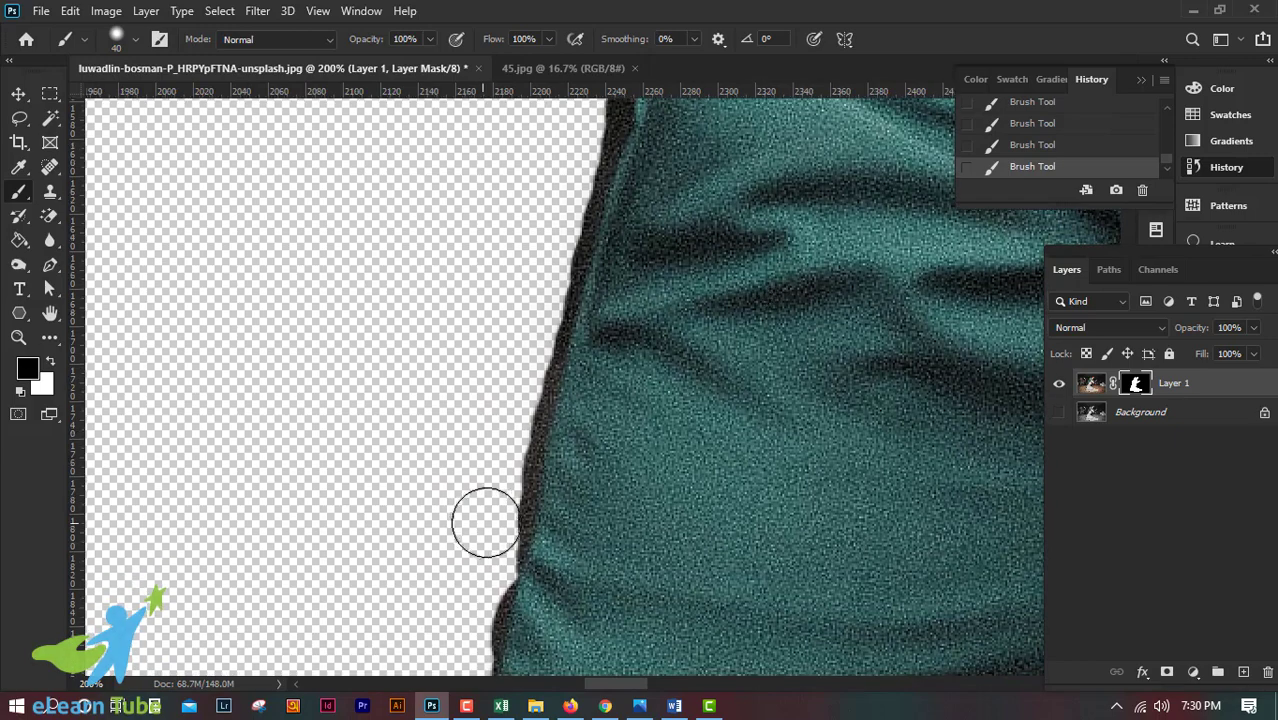
pyautogui.moveTo(485, 523); pyautogui.dragTo(501, 460)
# - Clean the dark fringe up the suit edge, along the shirt and the shoulder
pyautogui.moveTo(512, 397)
pyautogui.mouseDown()
pyautogui.moveTo(565, 194)
pyautogui.moveTo(575, 509)
pyautogui.moveTo(490, 660)
pyautogui.mouseUp()
pyautogui.moveTo(522, 529)
pyautogui.mouseDown()
pyautogui.moveTo(491, 449)
pyautogui.moveTo(553, 285)
pyautogui.moveTo(580, 258)
pyautogui.mouseUp()
pyautogui.moveTo(580, 258)
pyautogui.mouseDown()
pyautogui.moveTo(528, 556)
pyautogui.moveTo(451, 559)
pyautogui.moveTo(540, 310)
pyautogui.mouseUp()
pyautogui.moveTo(645, 348)
pyautogui.mouseDown()
pyautogui.moveTo(560, 588)
pyautogui.moveTo(503, 486)
pyautogui.mouseUp()
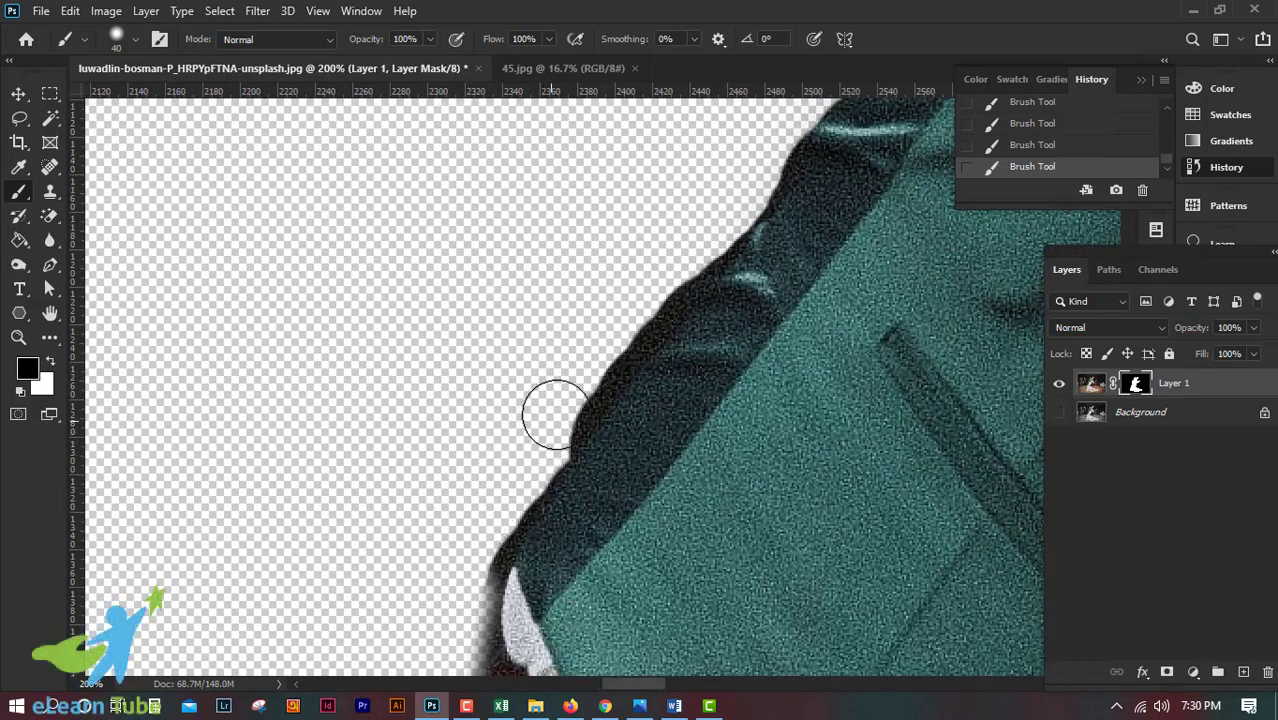
pyautogui.moveTo(555, 413)
pyautogui.mouseDown()
pyautogui.moveTo(724, 208)
pyautogui.moveTo(470, 712)
pyautogui.mouseUp()
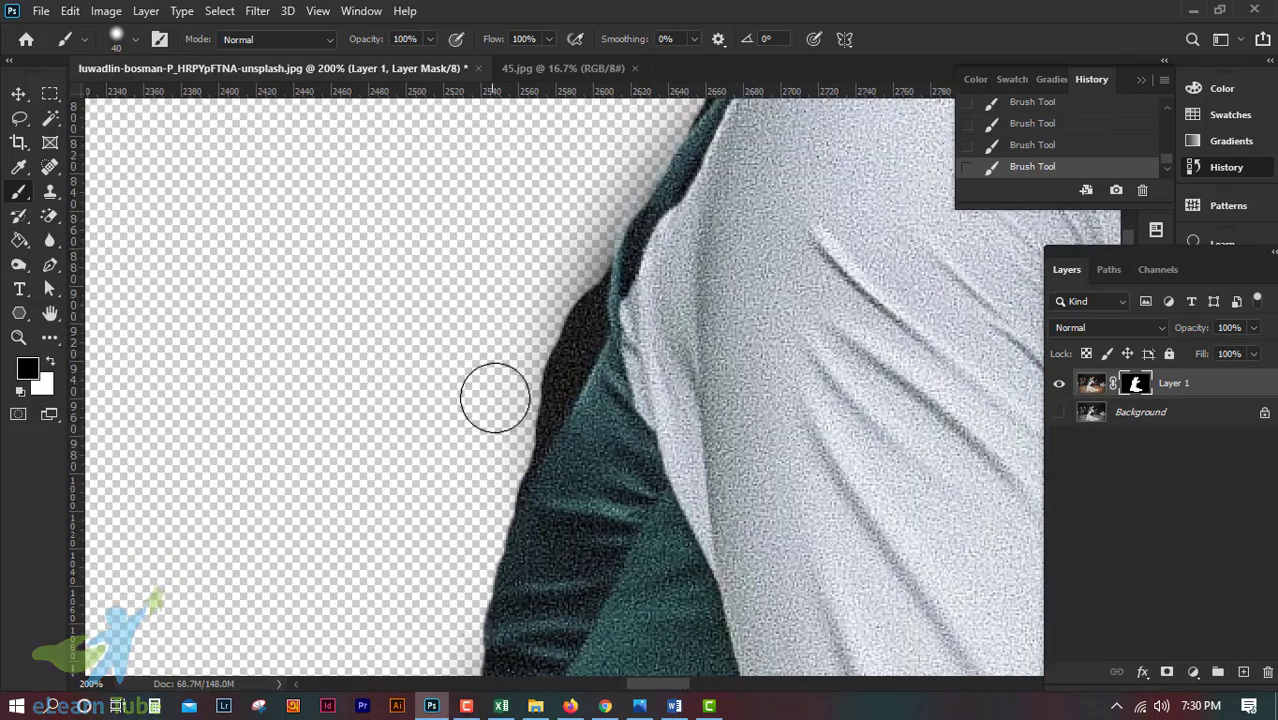
pyautogui.moveTo(550, 303)
pyautogui.mouseDown()
pyautogui.moveTo(568, 274)
pyautogui.moveTo(558, 326)
pyautogui.moveTo(502, 434)
pyautogui.mouseUp()
pyautogui.moveTo(705, 251)
pyautogui.mouseDown()
pyautogui.moveTo(435, 707)
pyautogui.moveTo(352, 492)
pyautogui.mouseUp()
pyautogui.moveTo(399, 413)
pyautogui.mouseDown()
pyautogui.moveTo(428, 360)
pyautogui.moveTo(482, 314)
pyautogui.moveTo(589, 272)
pyautogui.moveTo(508, 379)
pyautogui.moveTo(551, 371)
pyautogui.moveTo(882, 412)
pyautogui.moveTo(237, 422)
pyautogui.mouseUp()
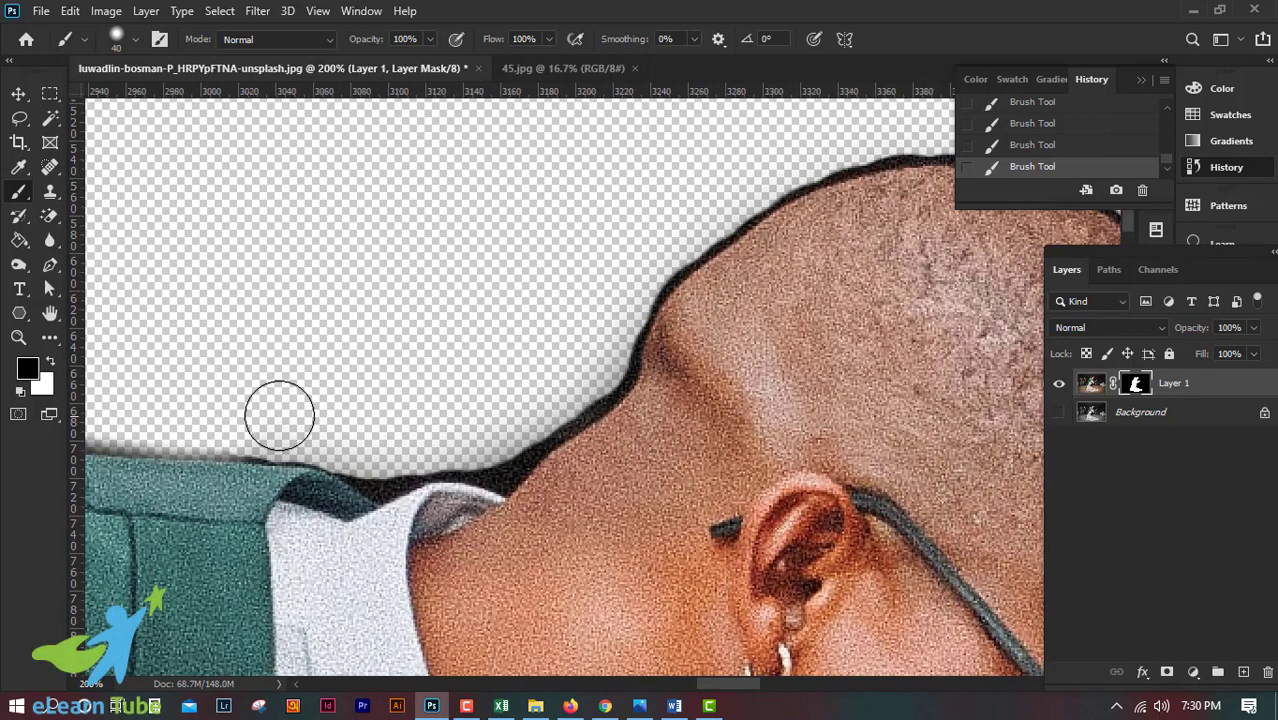
# - Erase the dark fringe along the groom's neck, head outline and jaw
pyautogui.moveTo(382, 456)
pyautogui.mouseDown()
pyautogui.moveTo(522, 417)
pyautogui.moveTo(585, 357)
pyautogui.moveTo(640, 262)
pyautogui.mouseUp()
pyautogui.moveTo(571, 288)
pyautogui.mouseDown()
pyautogui.moveTo(128, 288)
pyautogui.moveTo(10, 160)
pyautogui.mouseUp()
pyautogui.moveTo(598, 152)
pyautogui.mouseDown()
pyautogui.moveTo(690, 288)
pyautogui.moveTo(723, 398)
pyautogui.mouseUp()
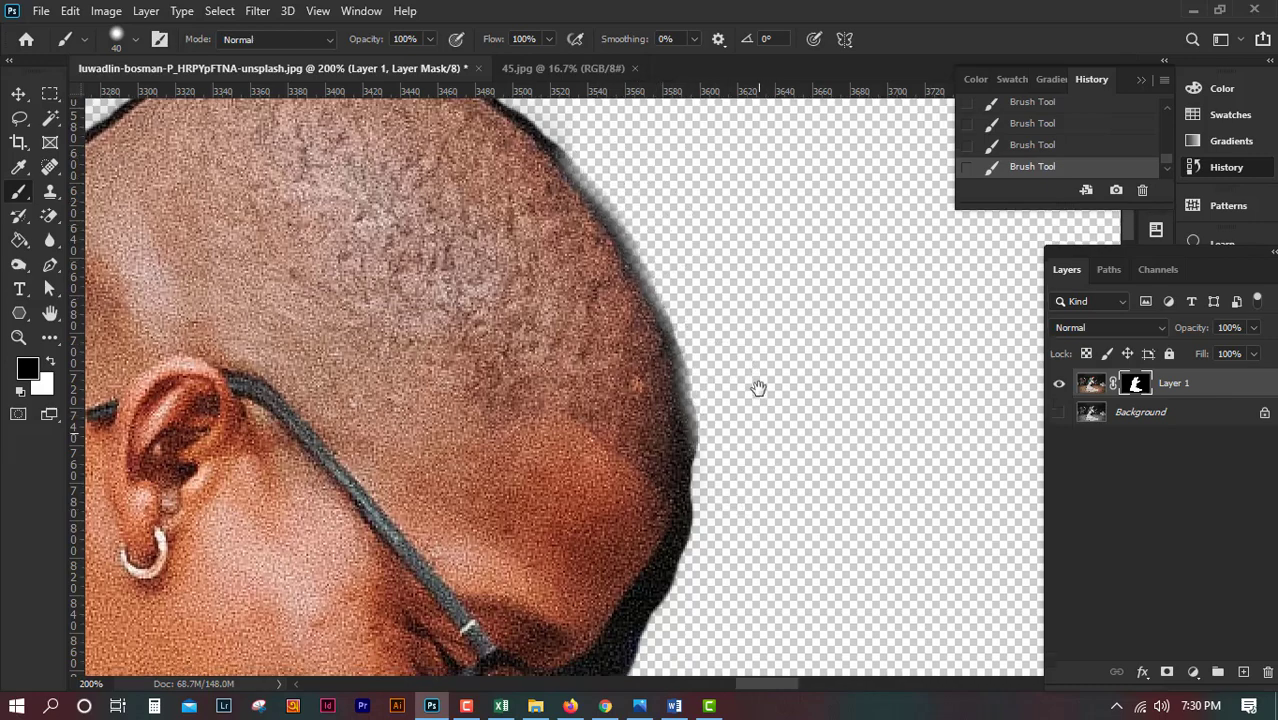
pyautogui.scroll(-5, 750, 388)
pyautogui.moveTo(733, 260)
pyautogui.mouseDown()
pyautogui.moveTo(713, 271)
pyautogui.moveTo(705, 353)
pyautogui.moveTo(676, 414)
pyautogui.moveTo(639, 456)
pyautogui.moveTo(585, 573)
pyautogui.moveTo(520, 635)
pyautogui.mouseUp()
pyautogui.moveTo(610, 606)
pyautogui.mouseDown()
pyautogui.moveTo(710, 436)
pyautogui.moveTo(732, 336)
pyautogui.moveTo(608, 414)
pyautogui.moveTo(485, 456)
pyautogui.moveTo(336, 559)
pyautogui.mouseUp()
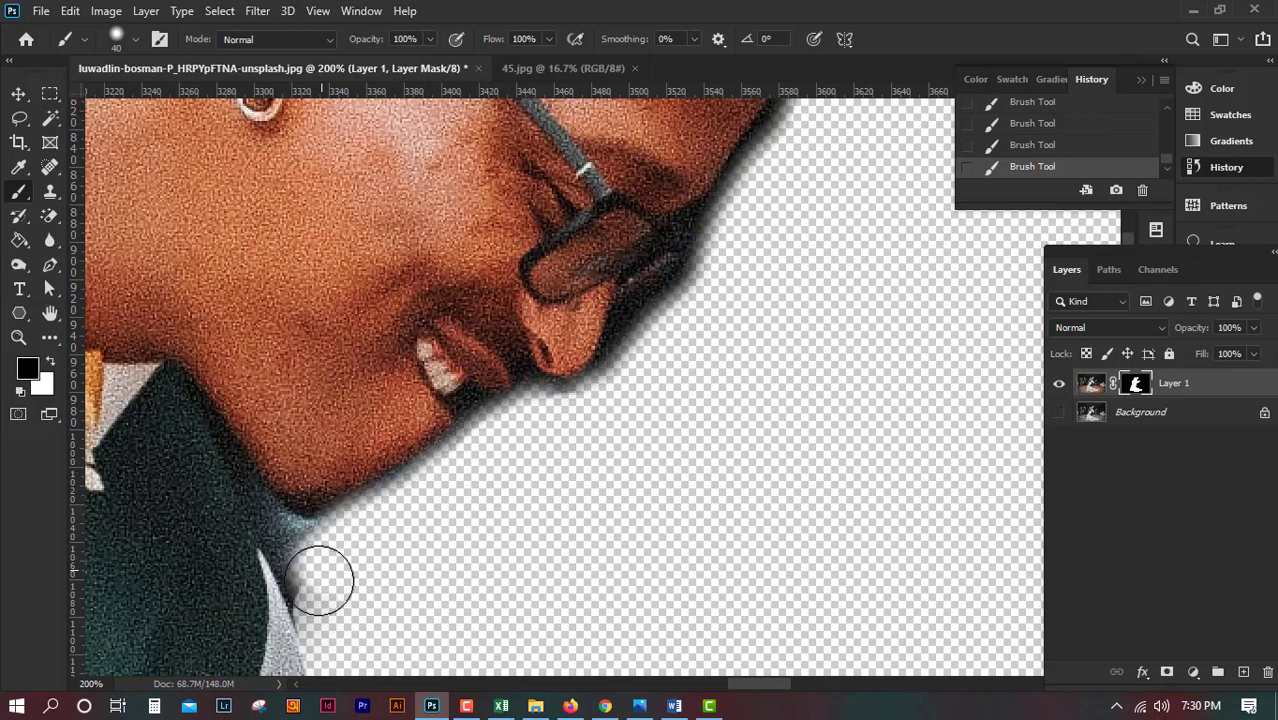
# - Clean the dark fringe around the bride's nose and lips
pyautogui.scroll(-5, 605, 151)
pyautogui.scroll(-5, 402, 309)
pyautogui.moveTo(563, 419); pyautogui.dragTo(300, 317)
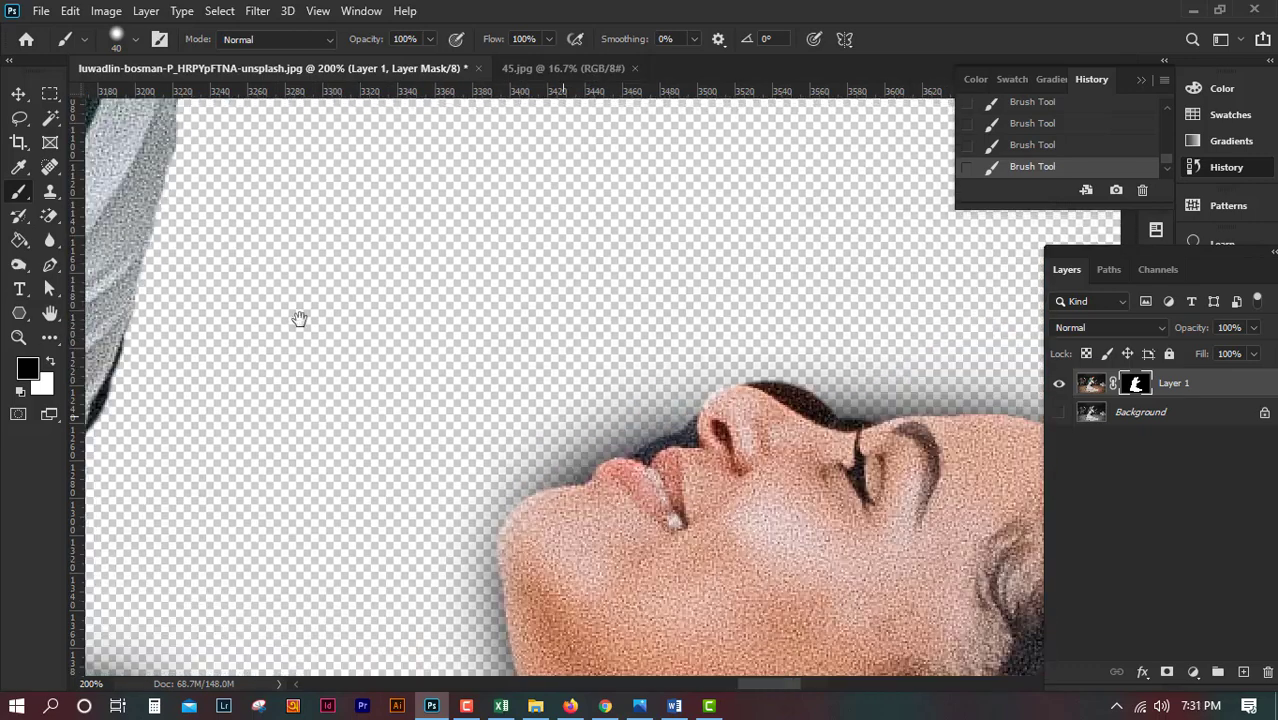
pyautogui.moveTo(776, 428); pyautogui.dragTo(766, 428)
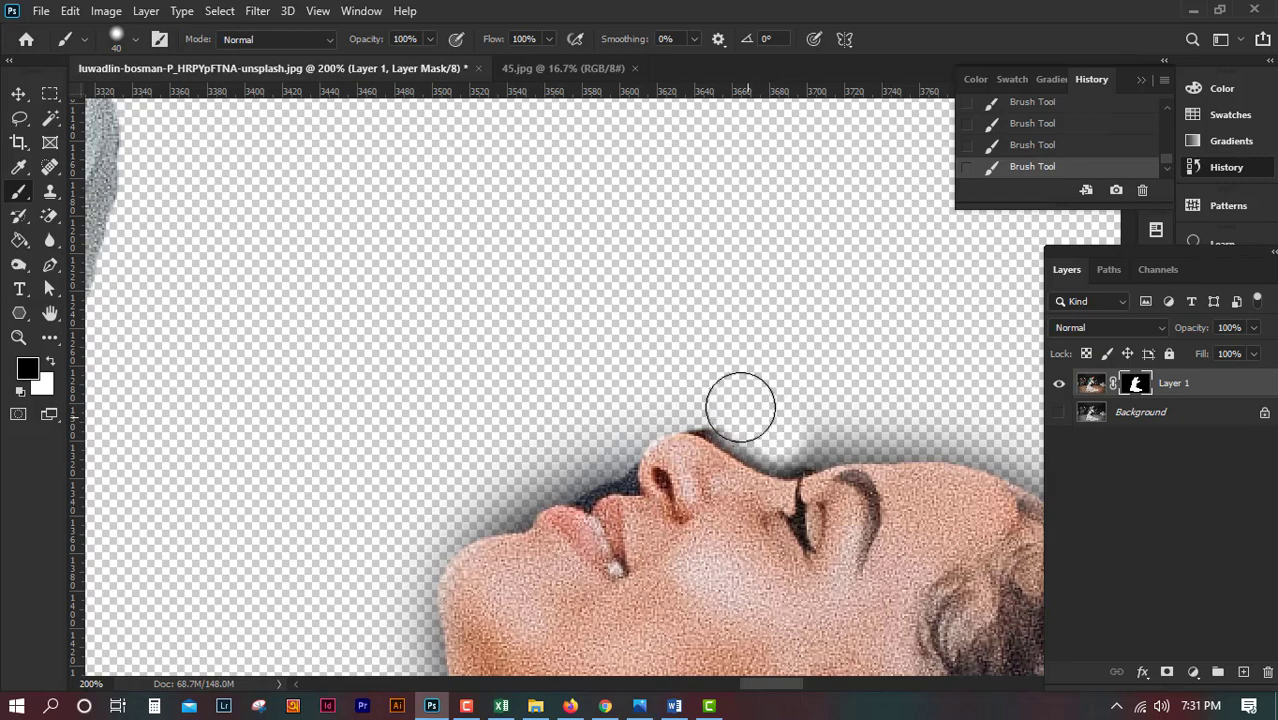
pyautogui.moveTo(602, 451)
pyautogui.mouseDown()
pyautogui.moveTo(562, 448)
pyautogui.moveTo(405, 527)
pyautogui.moveTo(462, 349)
pyautogui.moveTo(445, 171)
pyautogui.mouseUp()
# - Lighten the dark fringe along the bride's hair outline
pyautogui.moveTo(788, 147); pyautogui.dragTo(673, 217)
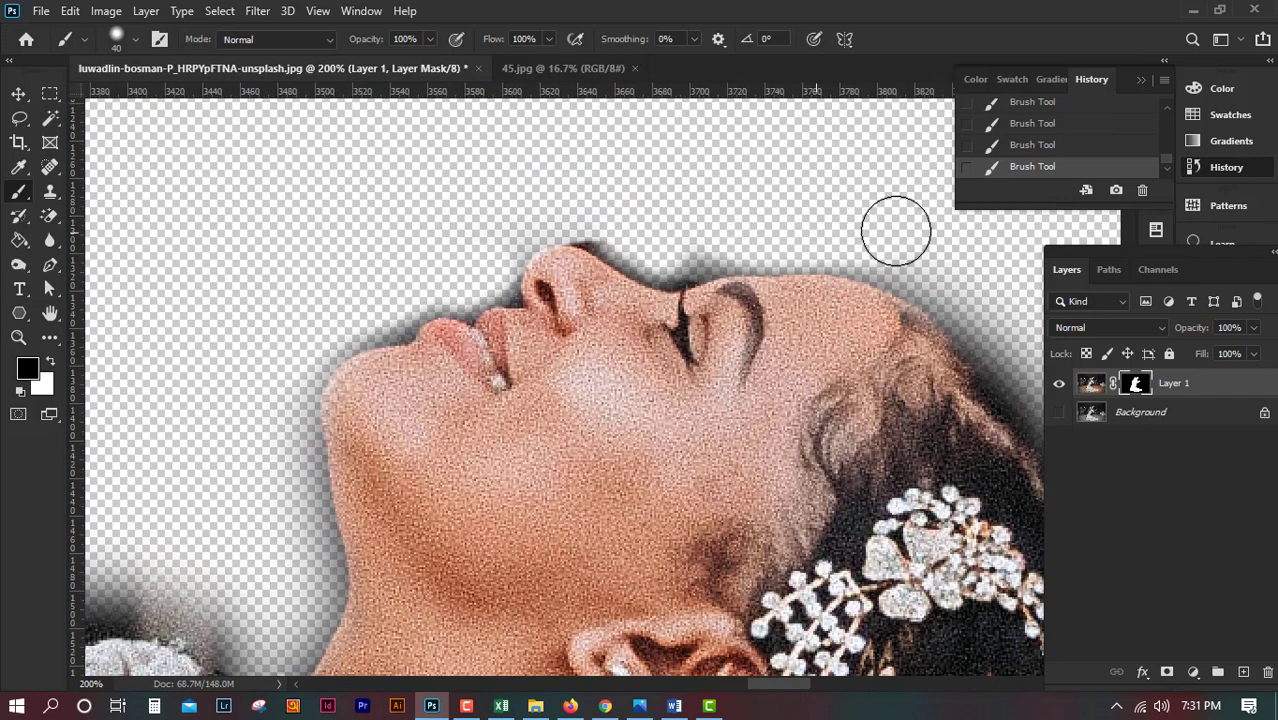
pyautogui.moveTo(943, 278)
pyautogui.mouseDown()
pyautogui.moveTo(608, 203)
pyautogui.moveTo(526, 147)
pyautogui.moveTo(627, 229)
pyautogui.moveTo(722, 377)
pyautogui.mouseUp()
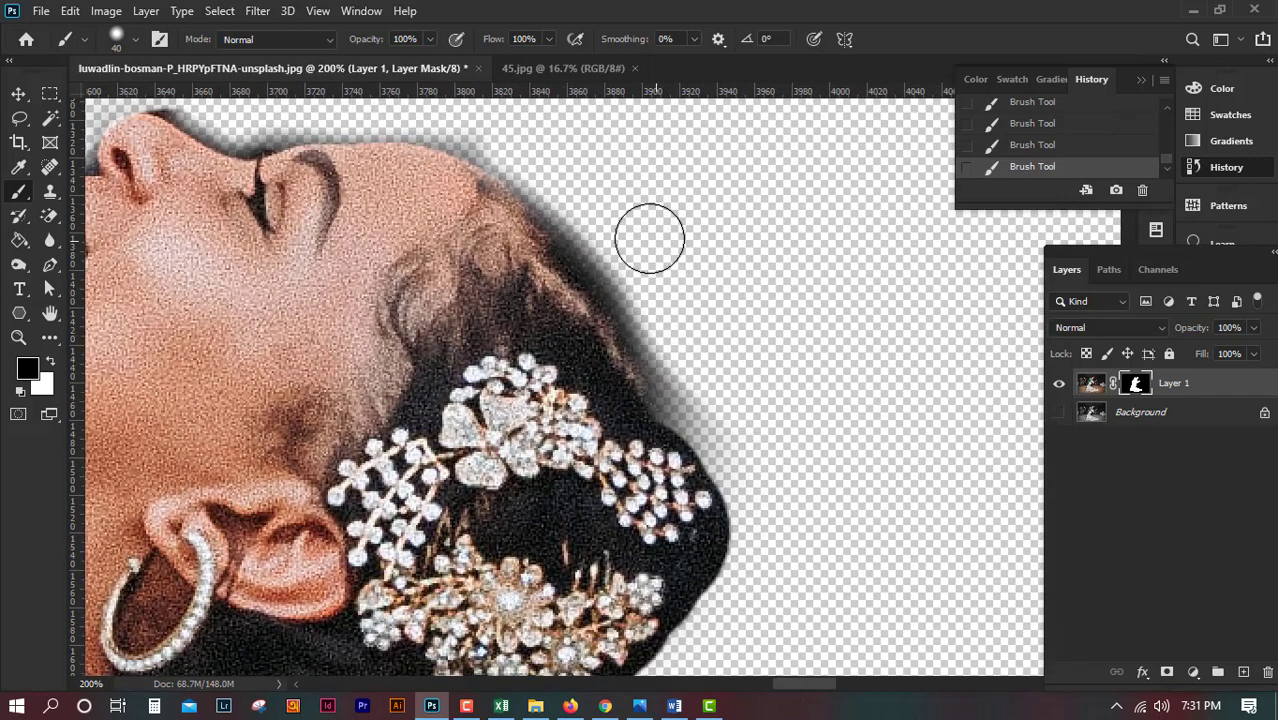
pyautogui.moveTo(619, 237); pyautogui.dragTo(735, 415)
pyautogui.moveTo(798, 303); pyautogui.dragTo(798, 285)
pyautogui.scroll(-5, 693, 474)
pyautogui.hscroll(-5, 693, 474)
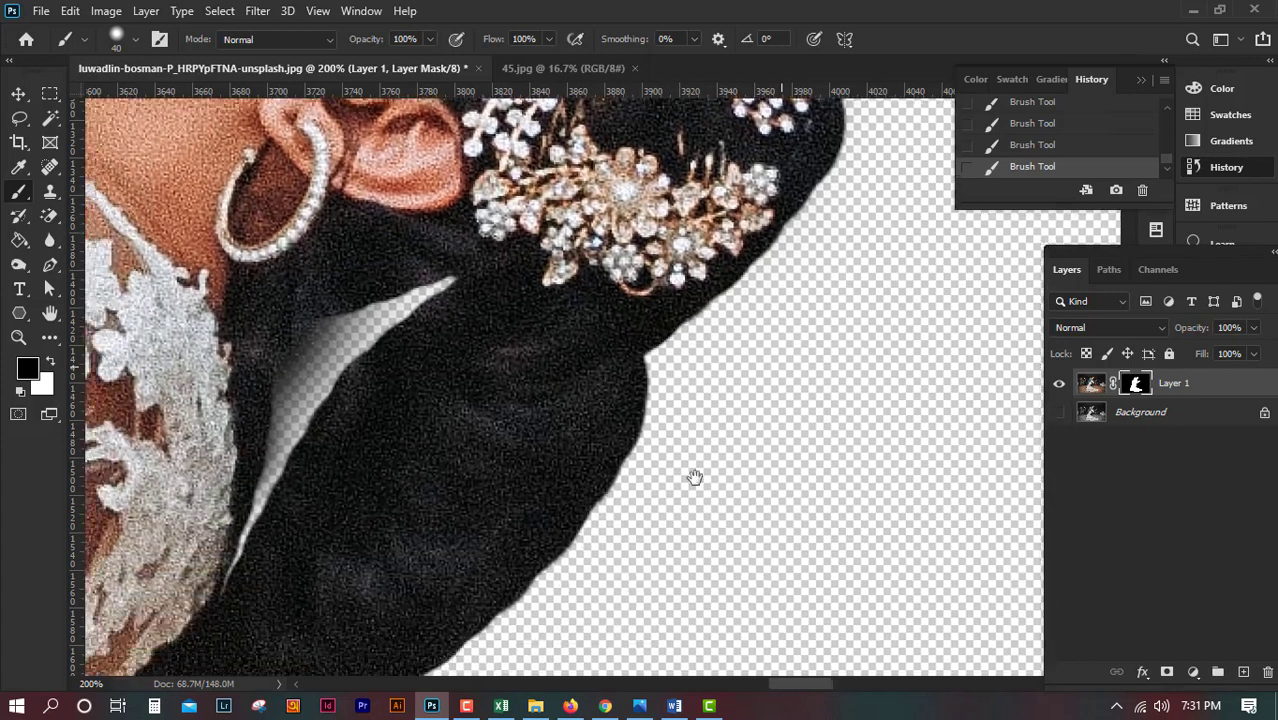
pyautogui.hscroll(-2, 593, 408)
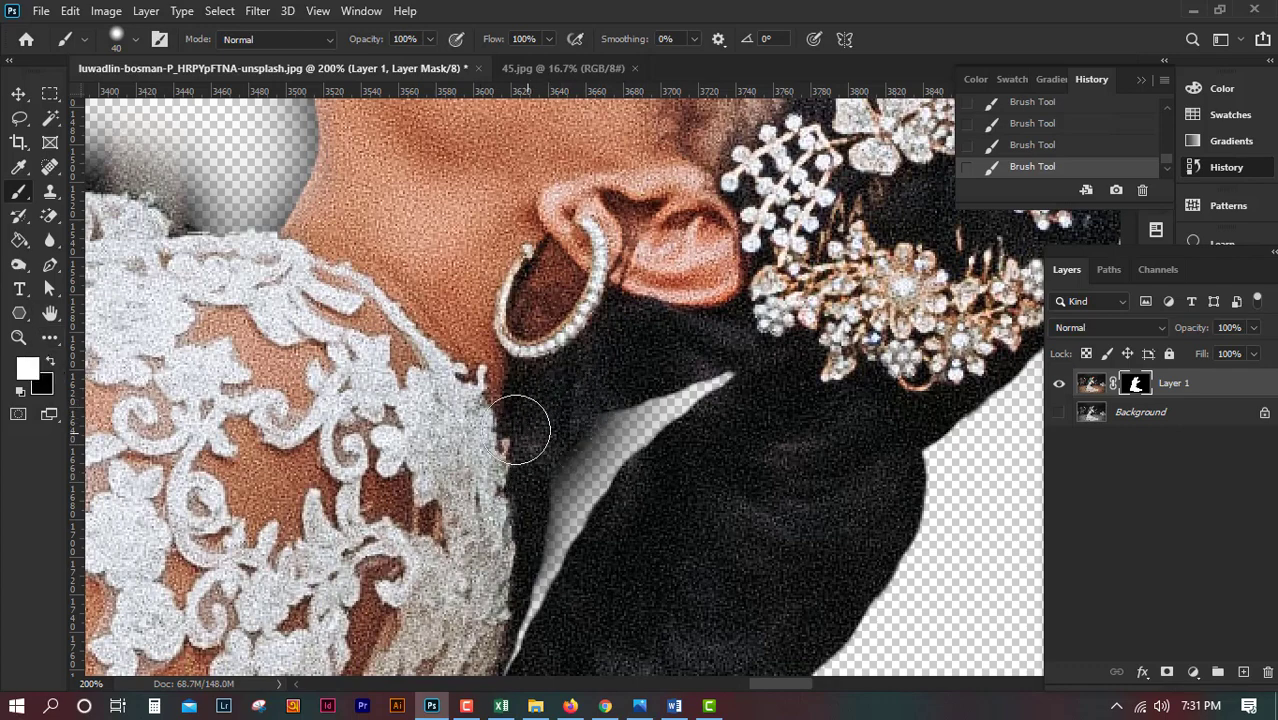
# - With a smaller black brush, hide the shadowed gap by the bride's shoulder and under her chin
pyautogui.click(50, 357)
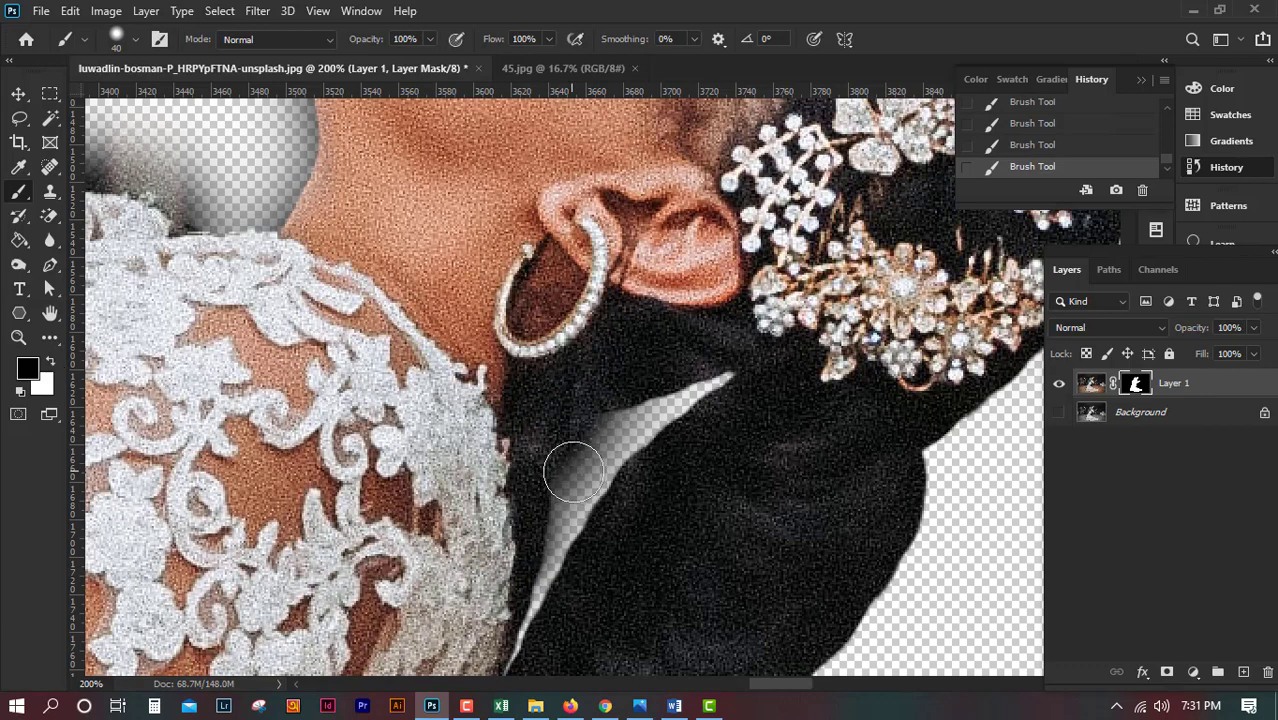
pyautogui.press('[')
pyautogui.press('[')
pyautogui.press('[')
pyautogui.moveTo(600, 455)
pyautogui.mouseDown()
pyautogui.moveTo(558, 520)
pyautogui.moveTo(645, 420)
pyautogui.moveTo(560, 500)
pyautogui.moveTo(592, 505)
pyautogui.mouseUp()
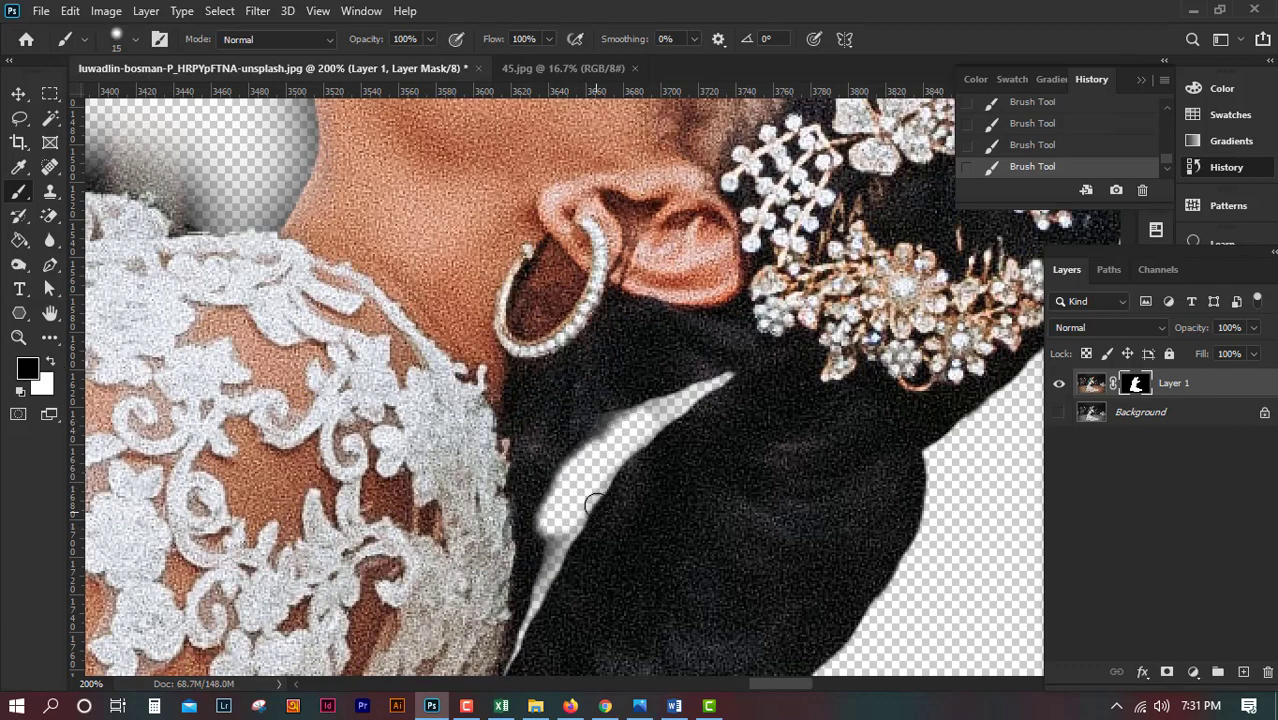
pyautogui.moveTo(430, 387); pyautogui.dragTo(775, 677)
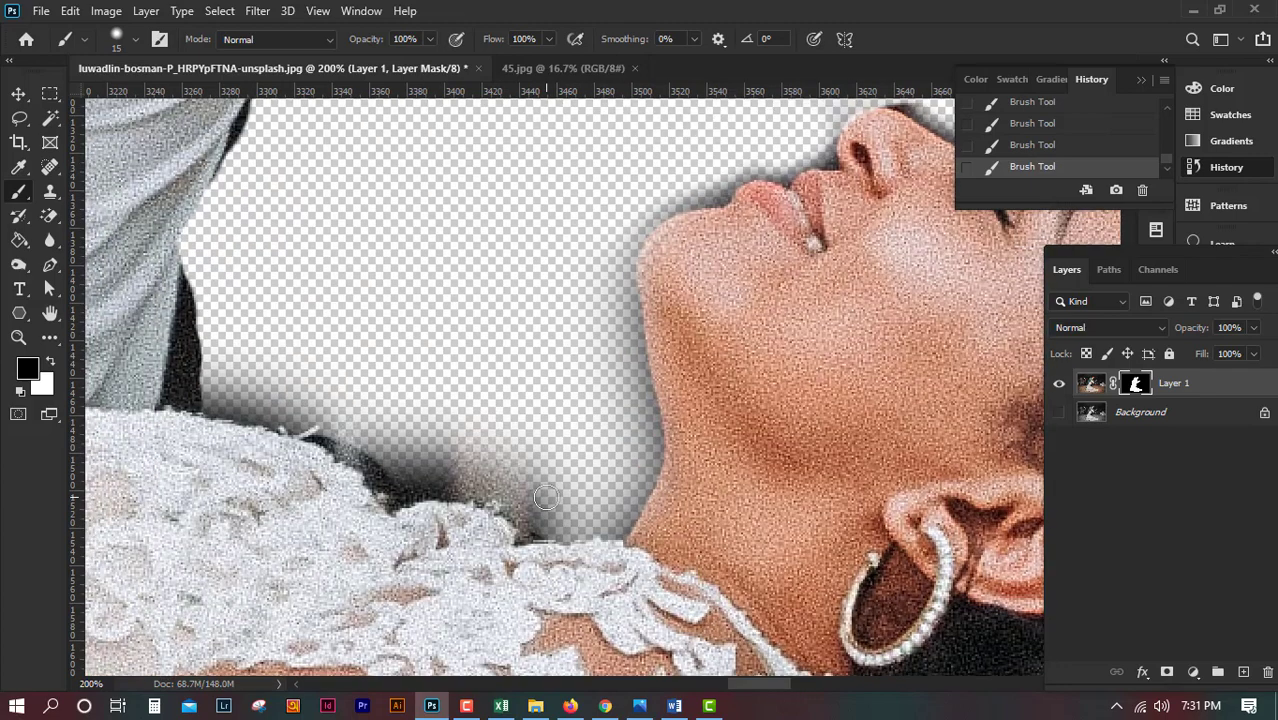
pyautogui.press(']')
pyautogui.press(']')
pyautogui.press(']')
pyautogui.press(']')
pyautogui.press(']')
pyautogui.moveTo(542, 476)
pyautogui.mouseDown()
pyautogui.moveTo(414, 436)
pyautogui.moveTo(314, 382)
pyautogui.moveTo(212, 374)
pyautogui.mouseUp()
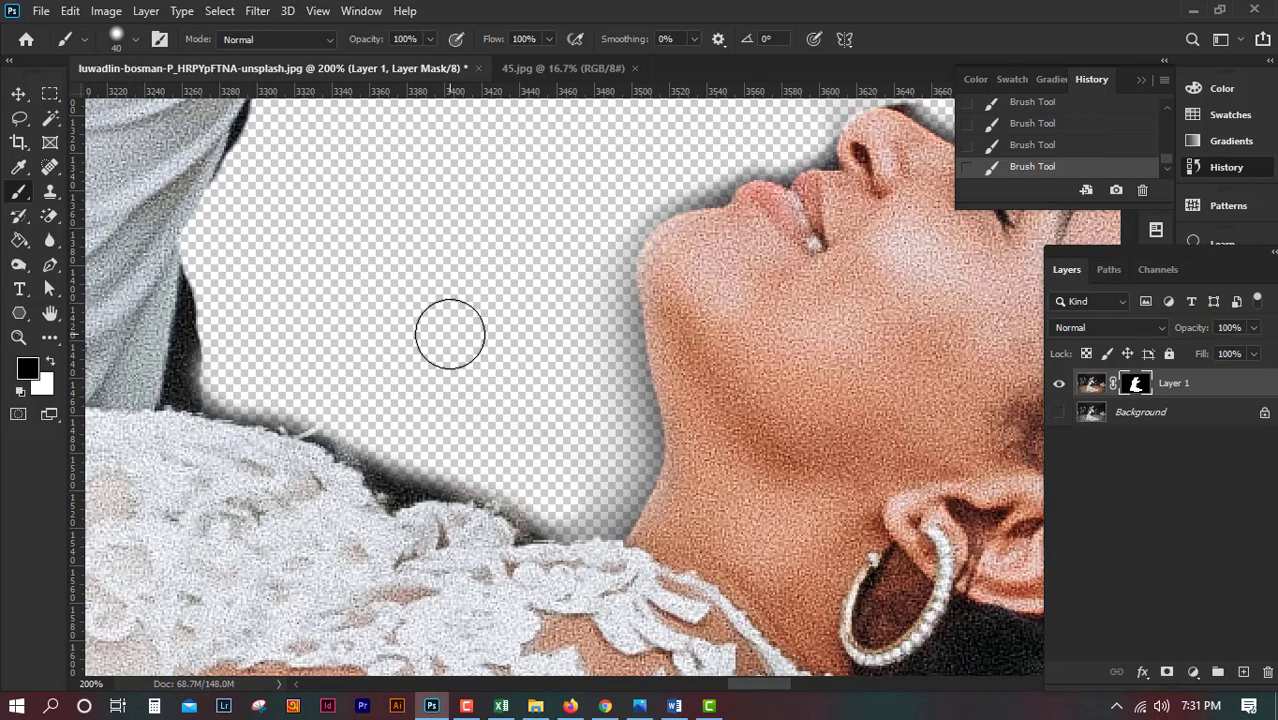
# - Turn the Background layer back on so the grayscale photo shows behind the couple
pyautogui.scroll(-4, 450, 334)
pyautogui.scroll(-2, 450, 334)
pyautogui.scroll(-2, 450, 334)
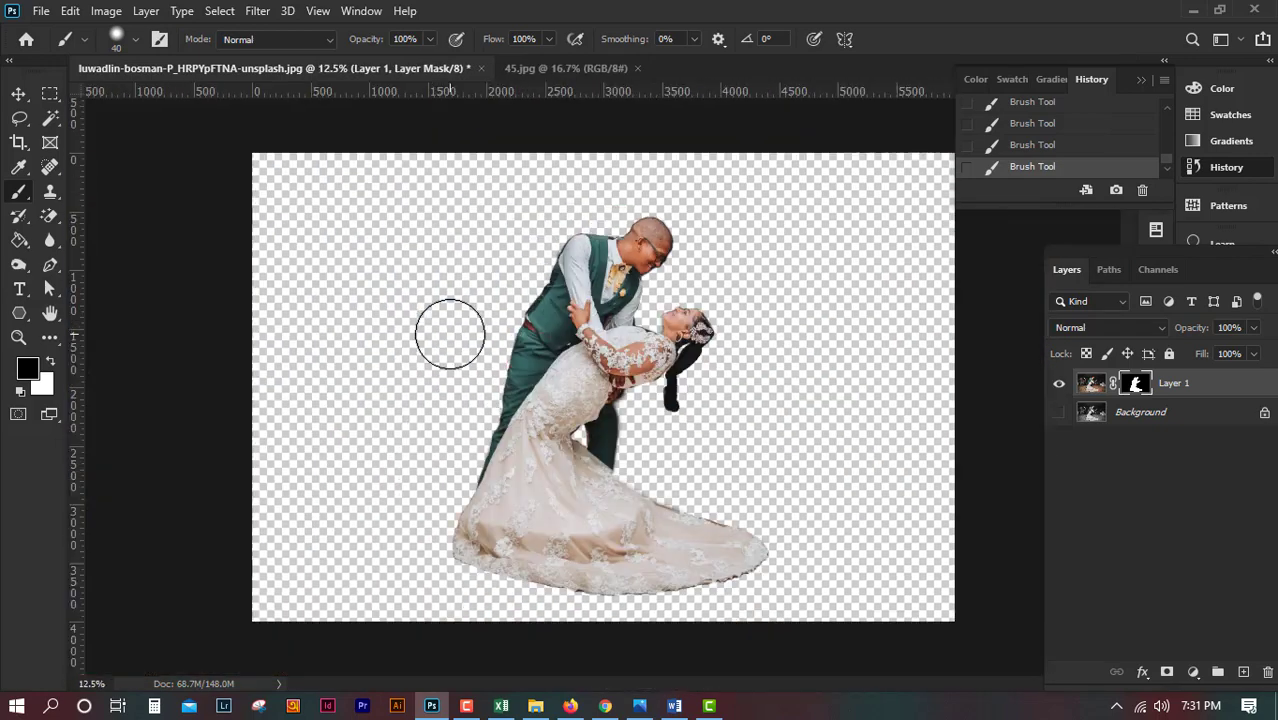
pyautogui.scroll(1, 450, 334)
pyautogui.scroll(1, 450, 334)
pyautogui.scroll(-1, 450, 334)
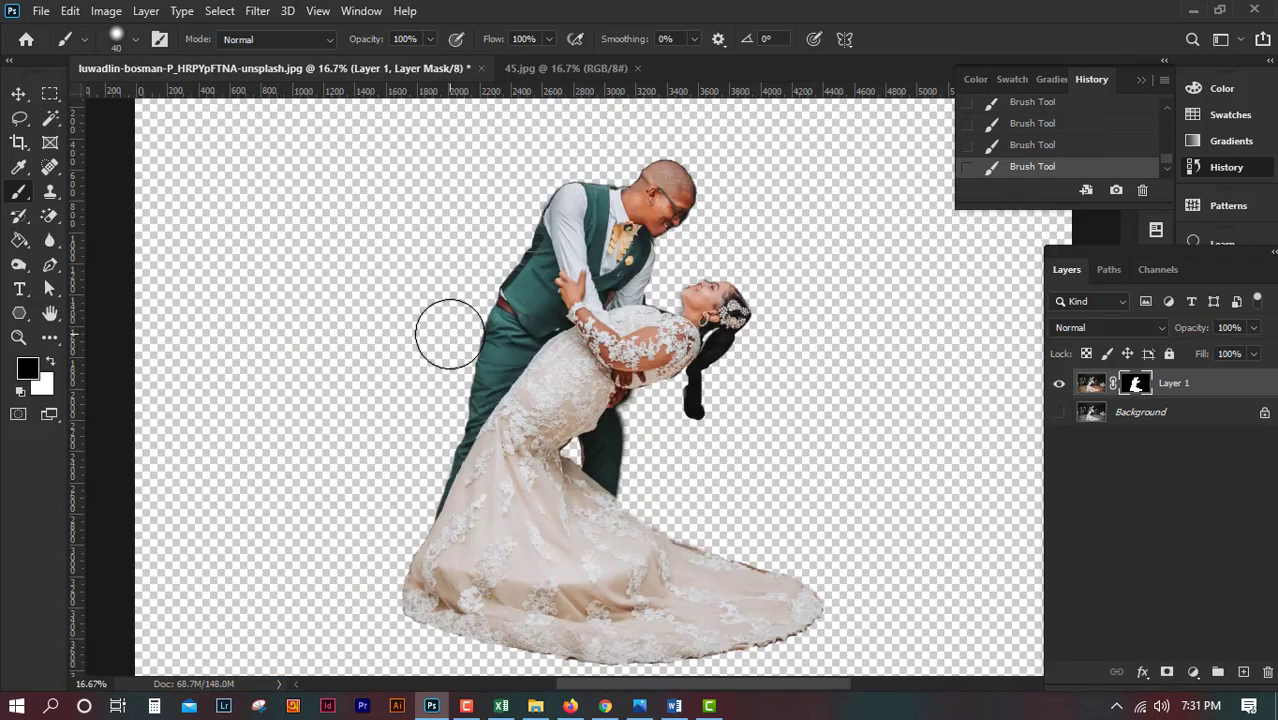
pyautogui.click(1058, 414)
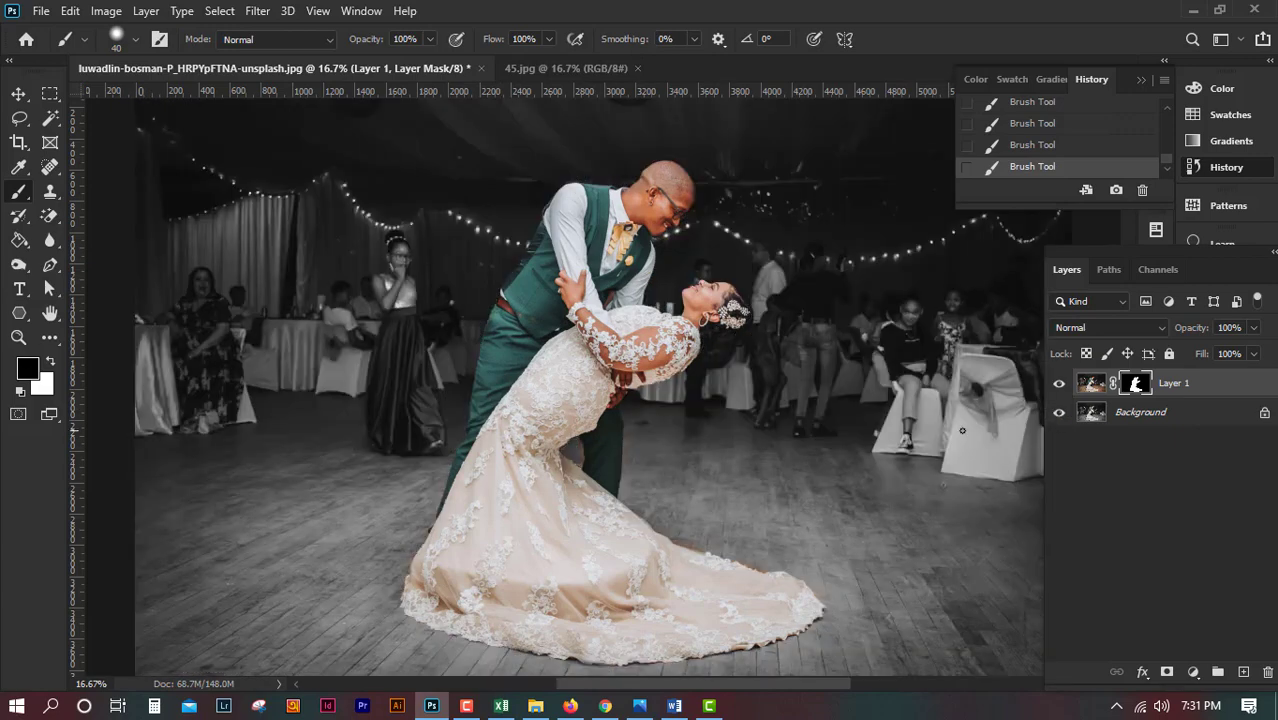
pyautogui.scroll(-1, 962, 431)
pyautogui.scroll(1, 962, 431)
pyautogui.hotkey('ctrl', '-')
pyautogui.hotkey('ctrl', '+')
# - In 45.jpg, fit the poppy photo in view and duplicate the Background into Layer 1
pyautogui.click(584, 69)
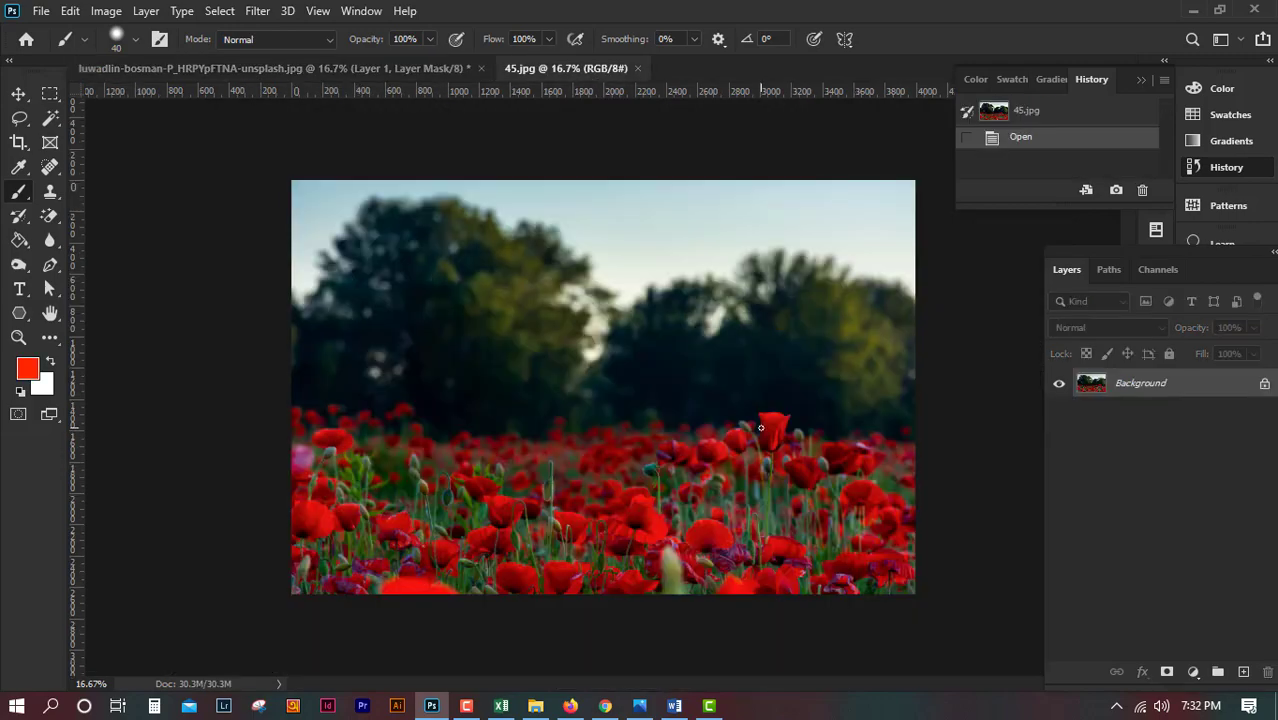
pyautogui.hotkey('ctrl', '+')
pyautogui.hotkey('ctrl', '-')
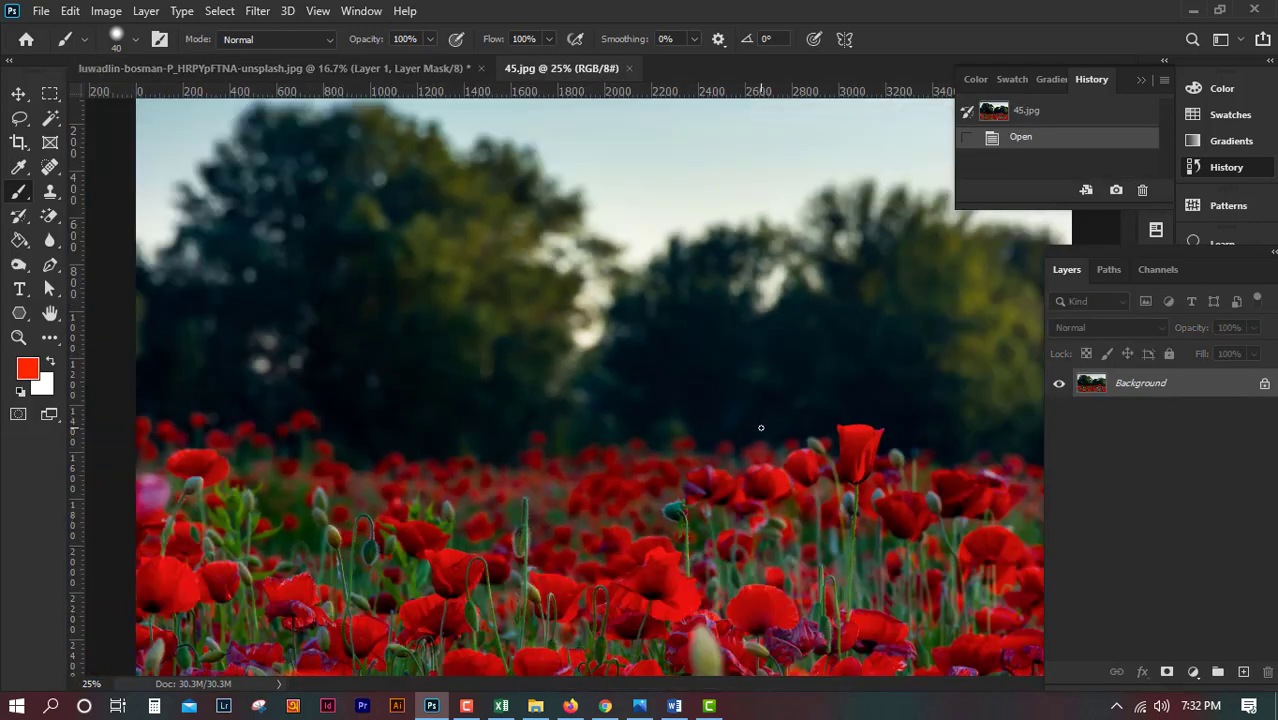
pyautogui.hotkey('ctrl', '-')
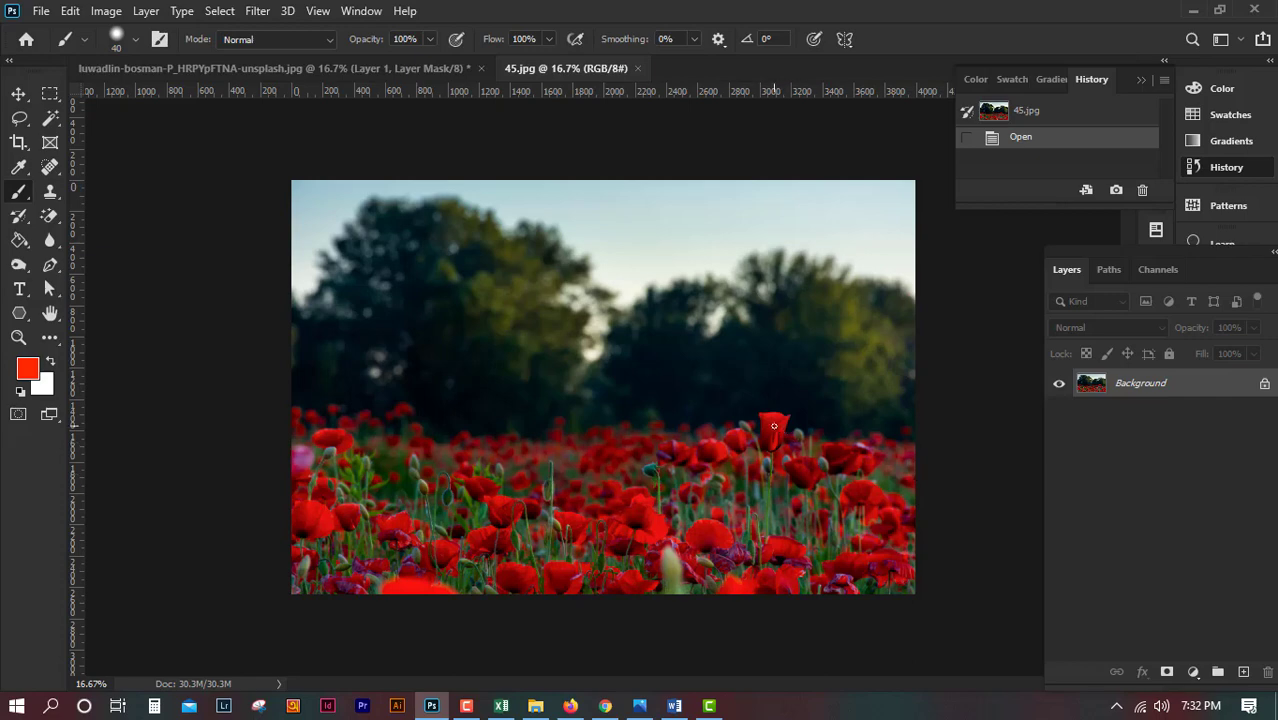
pyautogui.rightClick(1177, 400)
pyautogui.click(1092, 475)
pyautogui.hotkey('ctrl', 'j')
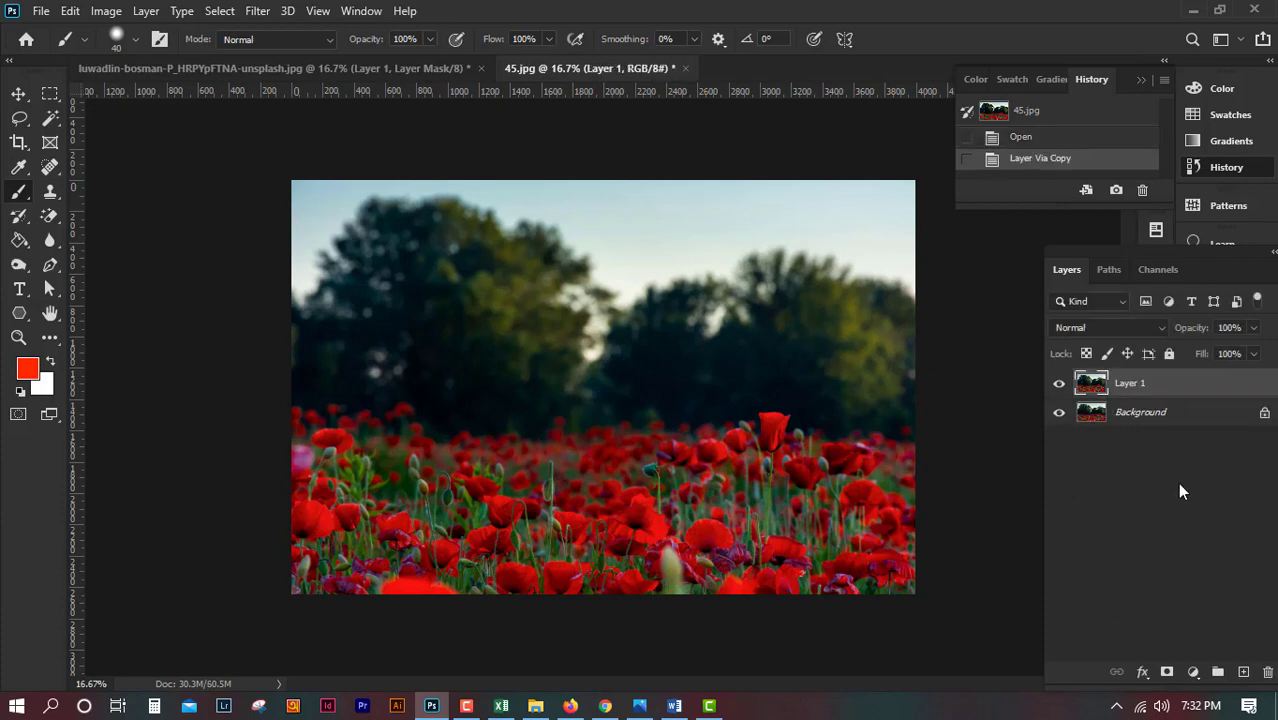
# - Apply Black & White to the Background layer and toggle Layer 1 to compare
pyautogui.click(1122, 420)
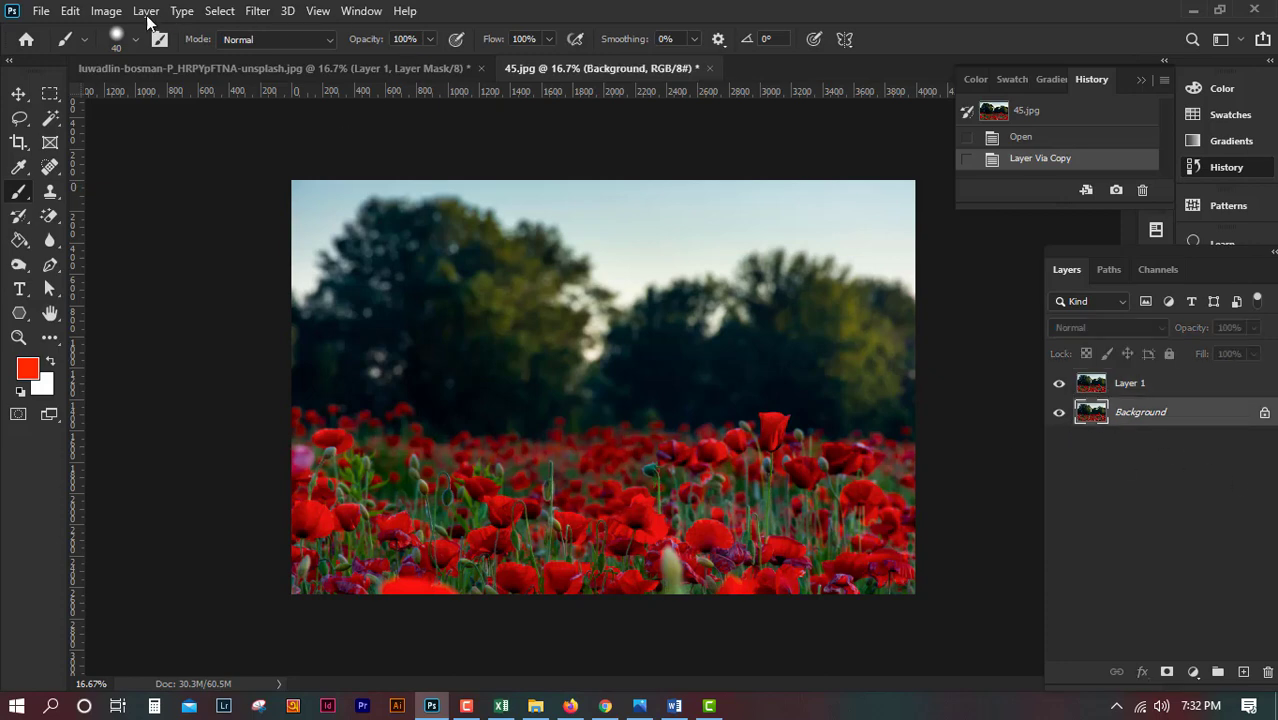
pyautogui.click(107, 11)
pyautogui.moveTo(135, 59)
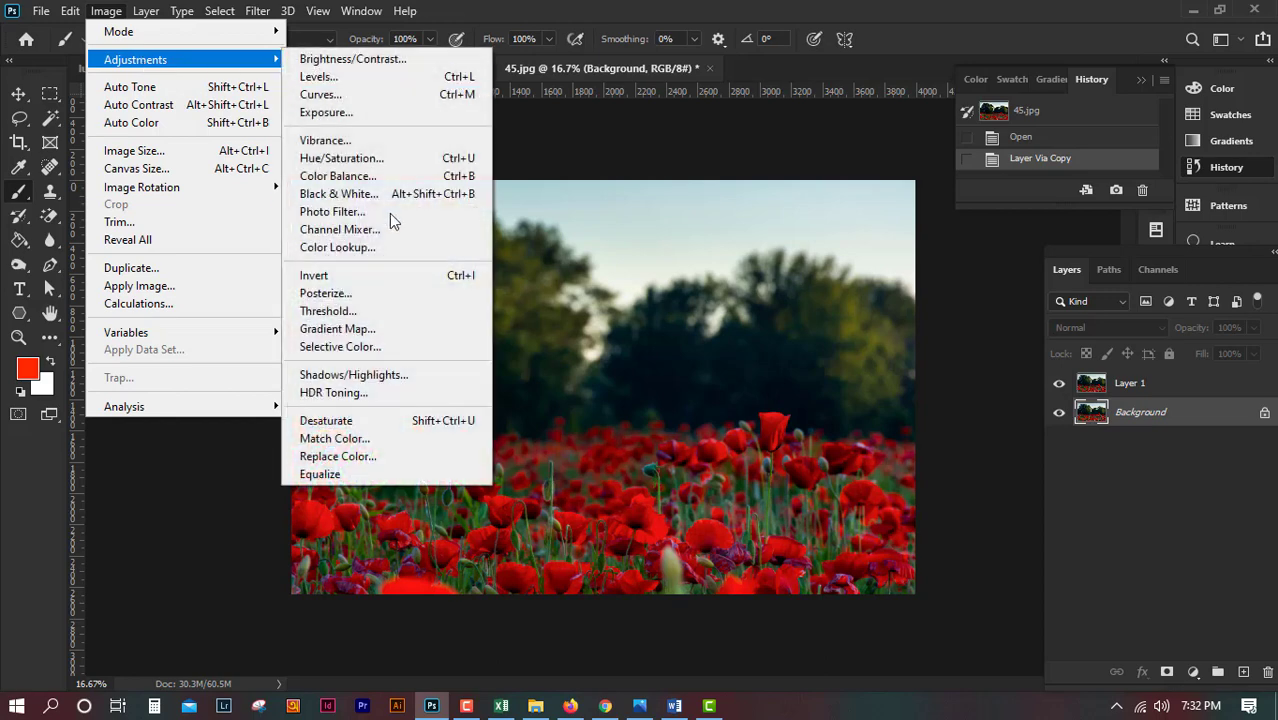
pyautogui.click(368, 195)
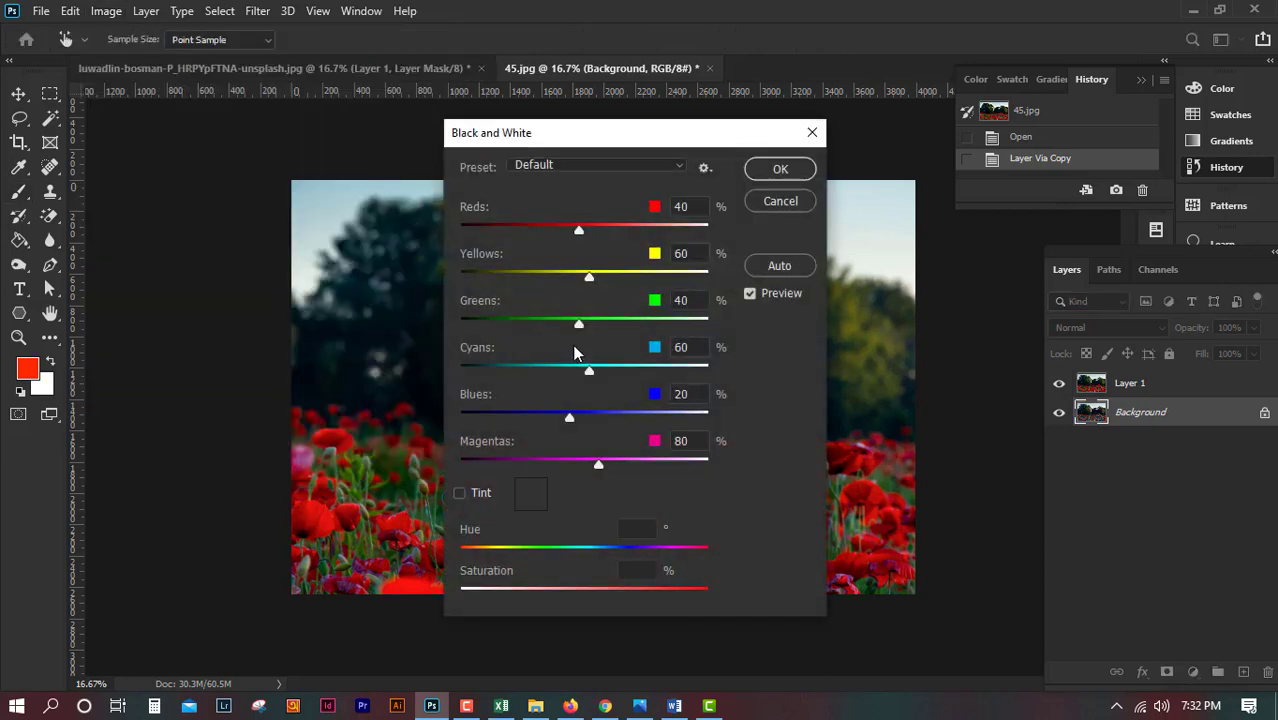
pyautogui.click(780, 170)
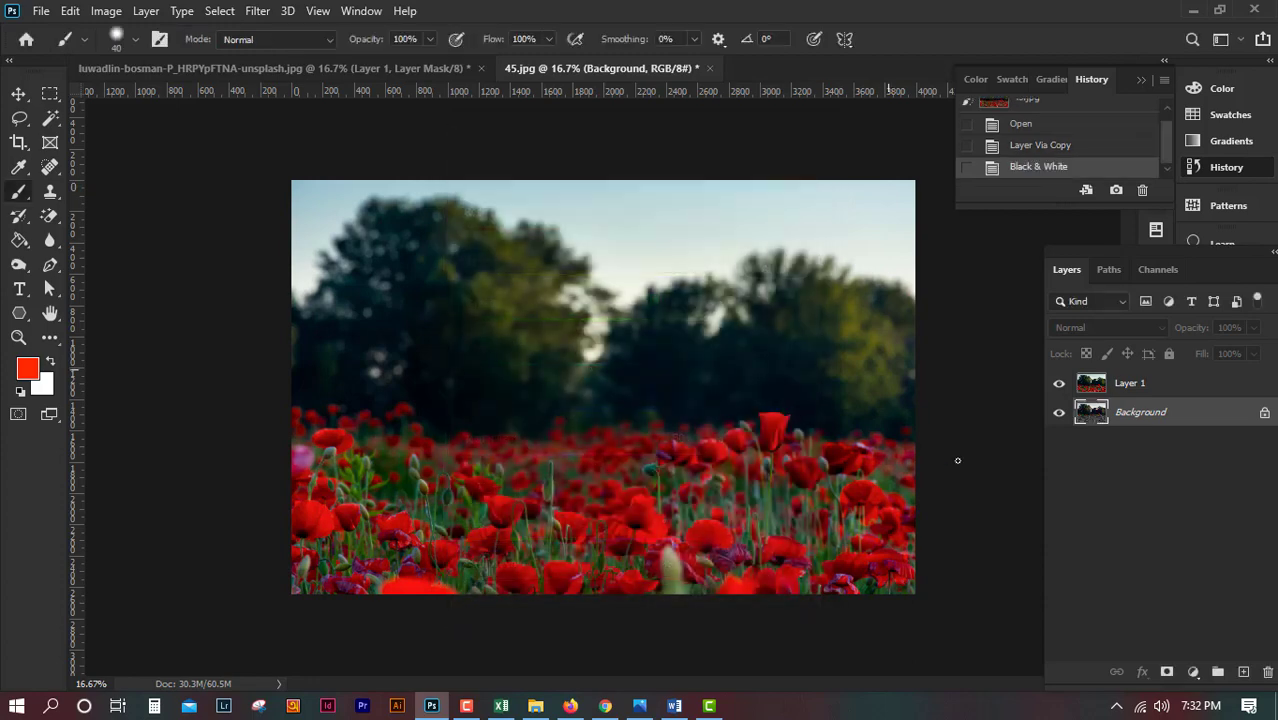
pyautogui.click(1063, 388)
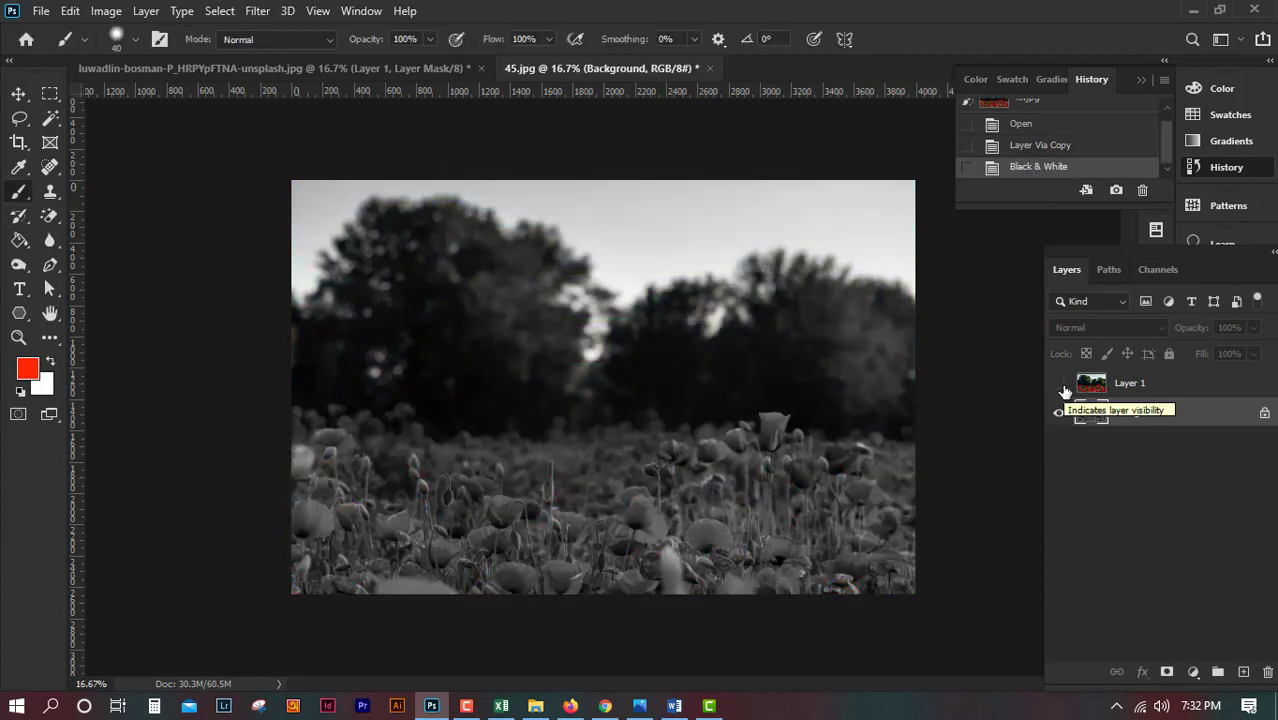
pyautogui.click(1062, 387)
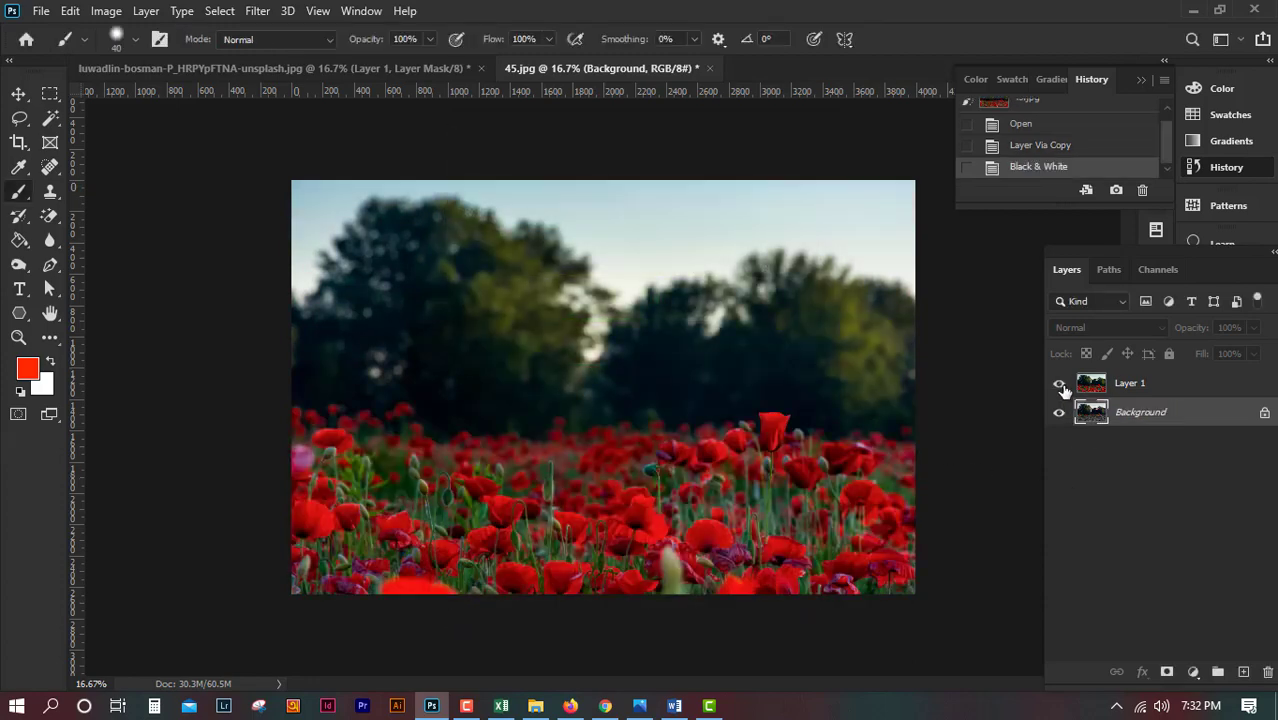
pyautogui.hotkey('ctrl', '+')
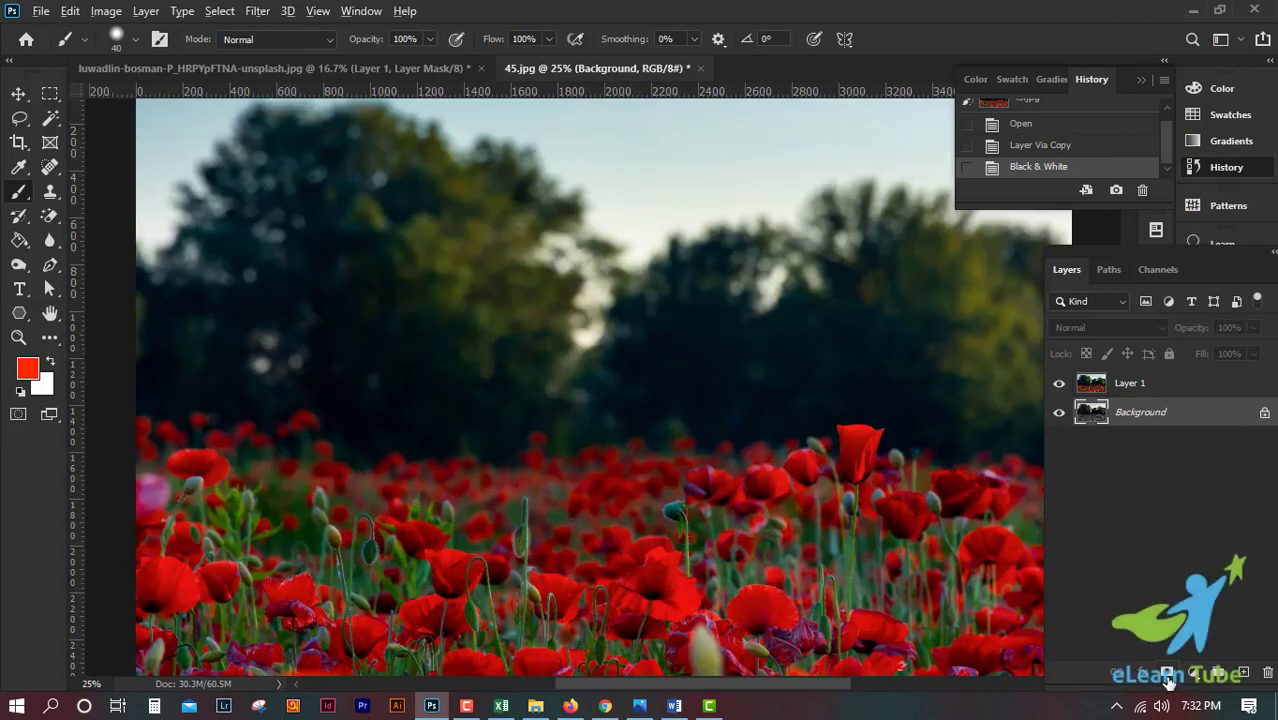
# - Give Layer 1 a black mask and paint the tall poppy's head red with a 90 white brush
pyautogui.click(1160, 388)
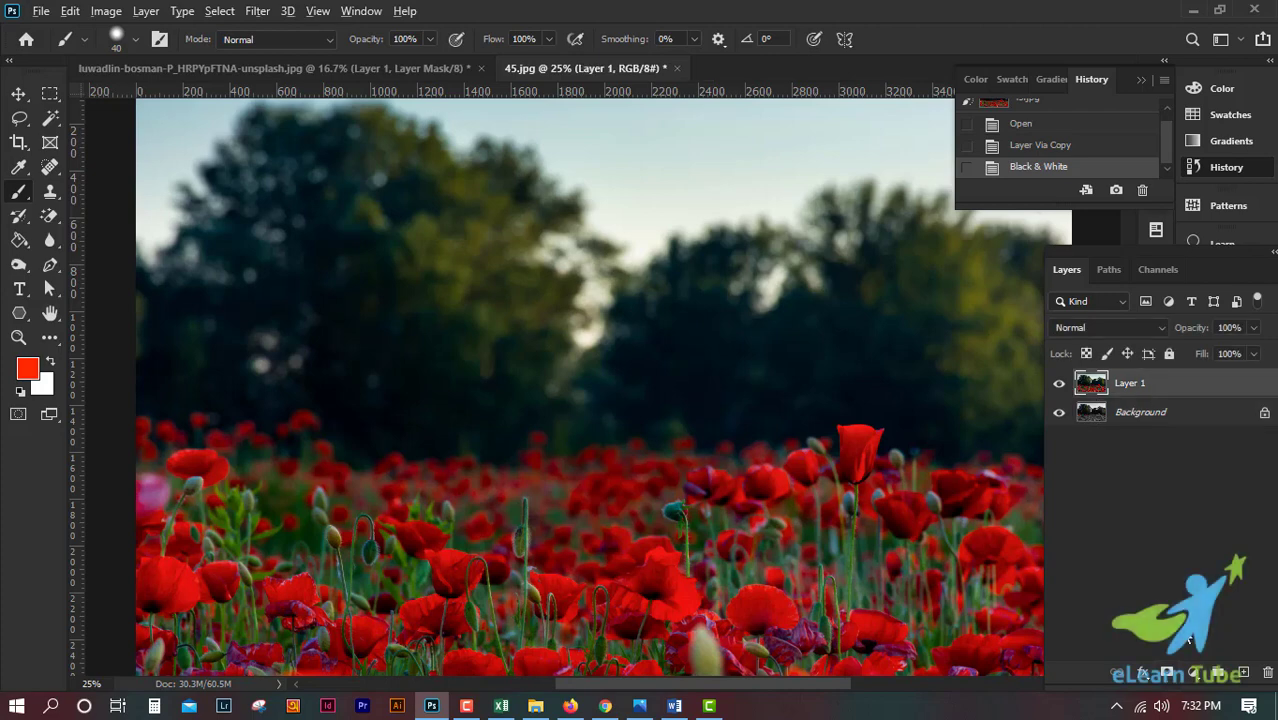
pyautogui.keyDown('alt'); pyautogui.click(1168, 675); pyautogui.keyUp('alt')
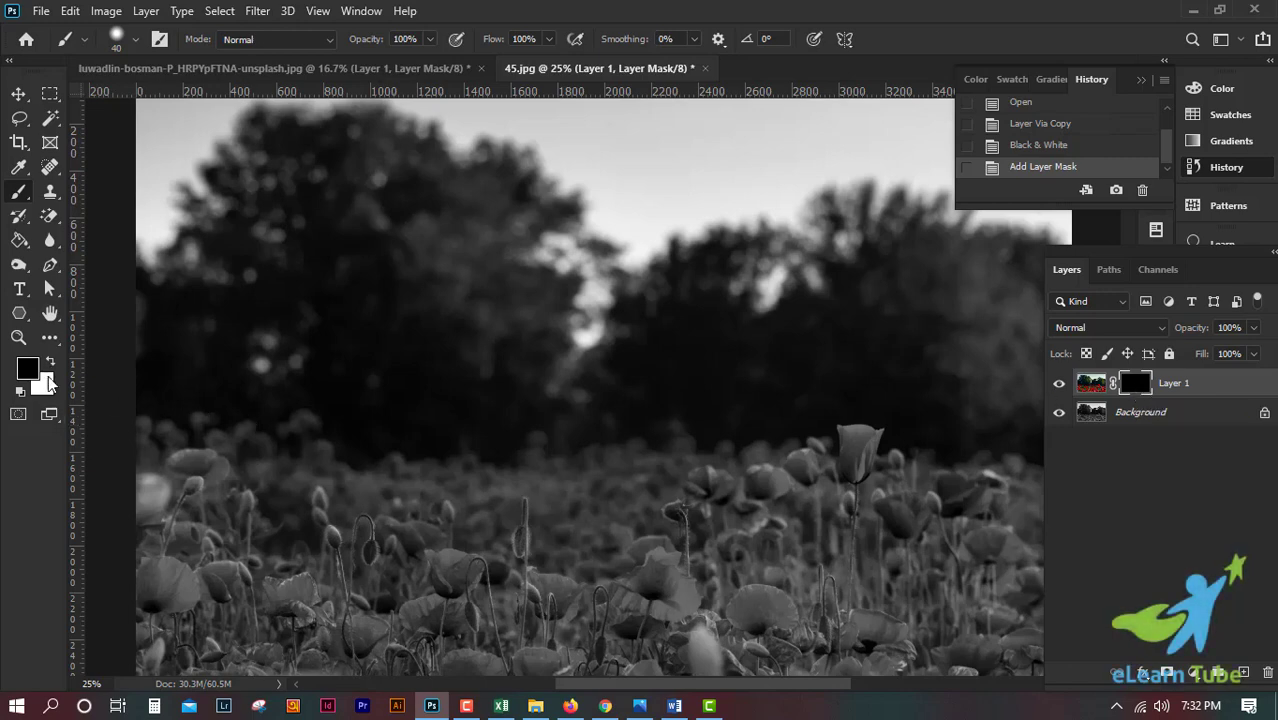
pyautogui.press('x')
pyautogui.hotkey('ctrl', '+')
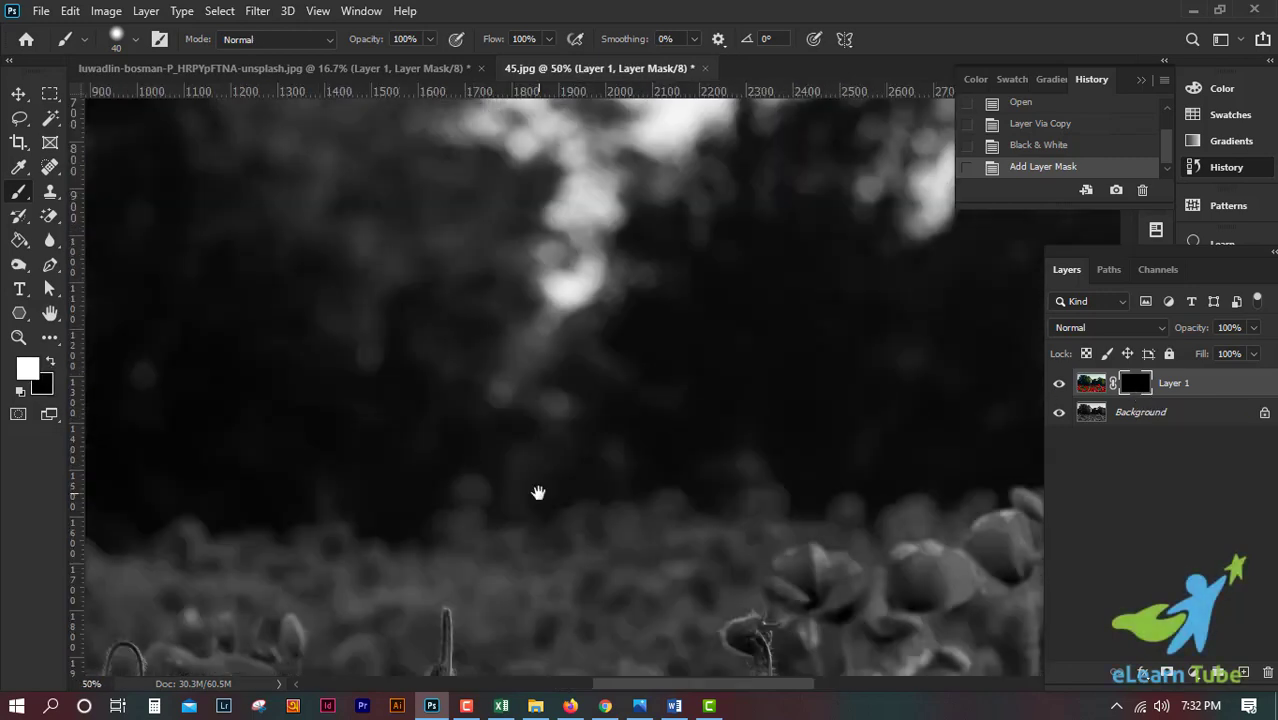
pyautogui.moveTo(536, 491); pyautogui.dragTo(154, 288)
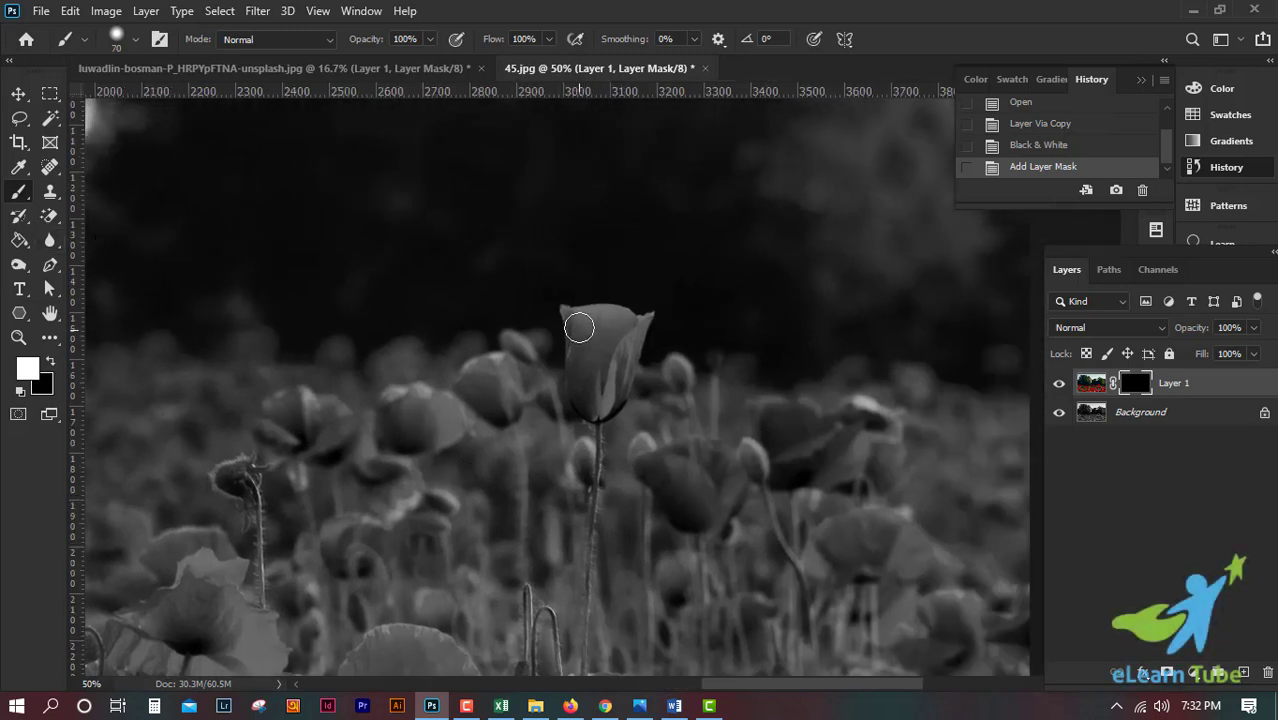
pyautogui.press(']')
pyautogui.press(']')
pyautogui.press(']')
pyautogui.moveTo(573, 316)
pyautogui.mouseDown()
pyautogui.moveTo(636, 331)
pyautogui.moveTo(610, 397)
pyautogui.moveTo(584, 342)
pyautogui.moveTo(591, 404)
pyautogui.moveTo(610, 389)
pyautogui.moveTo(591, 400)
pyautogui.moveTo(582, 380)
pyautogui.moveTo(594, 330)
pyautogui.moveTo(633, 325)
pyautogui.moveTo(593, 351)
pyautogui.moveTo(599, 374)
pyautogui.mouseUp()
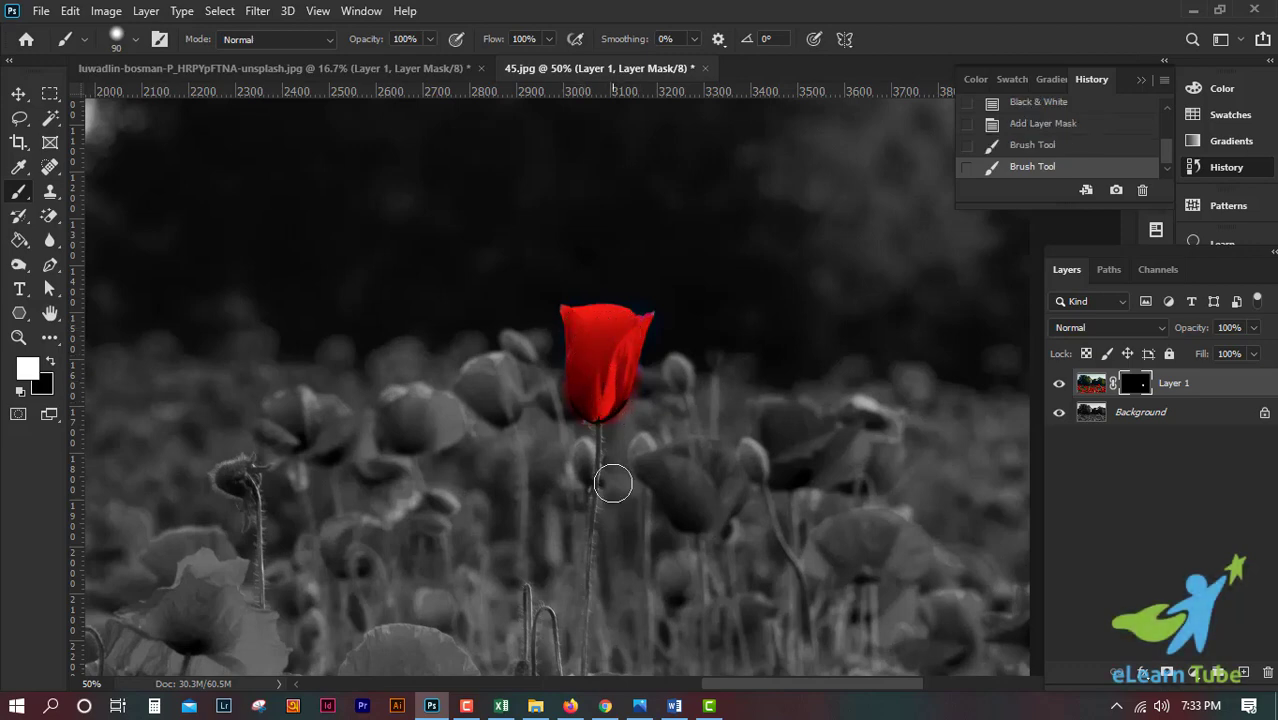
pyautogui.press('[')
pyautogui.press('[')
pyautogui.press('[')
pyautogui.press('[')
# - At 100% zoom, paint green back into the poppy's upper stem
pyautogui.moveTo(597, 458)
pyautogui.mouseDown()
pyautogui.moveTo(586, 612)
pyautogui.moveTo(544, 252)
pyautogui.mouseUp()
pyautogui.hotkey('ctrl', '+')
pyautogui.hotkey('ctrl', '+')
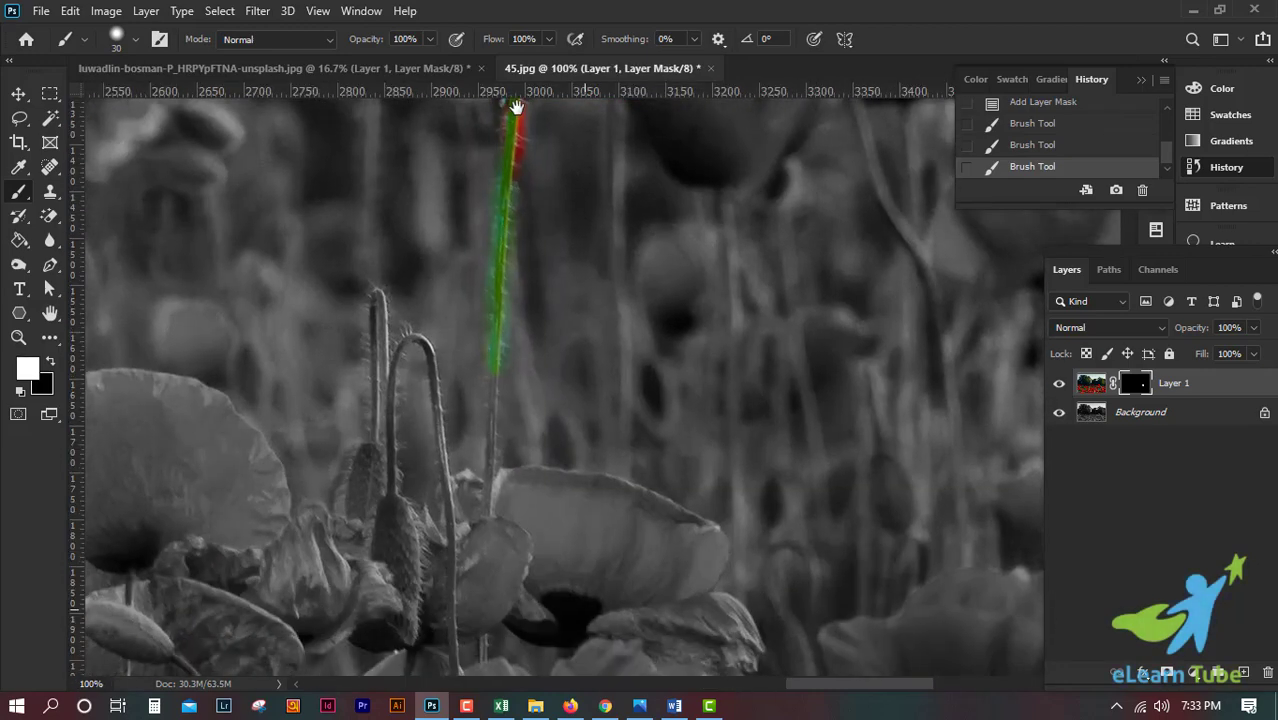
pyautogui.moveTo(532, 352); pyautogui.dragTo(532, 379)
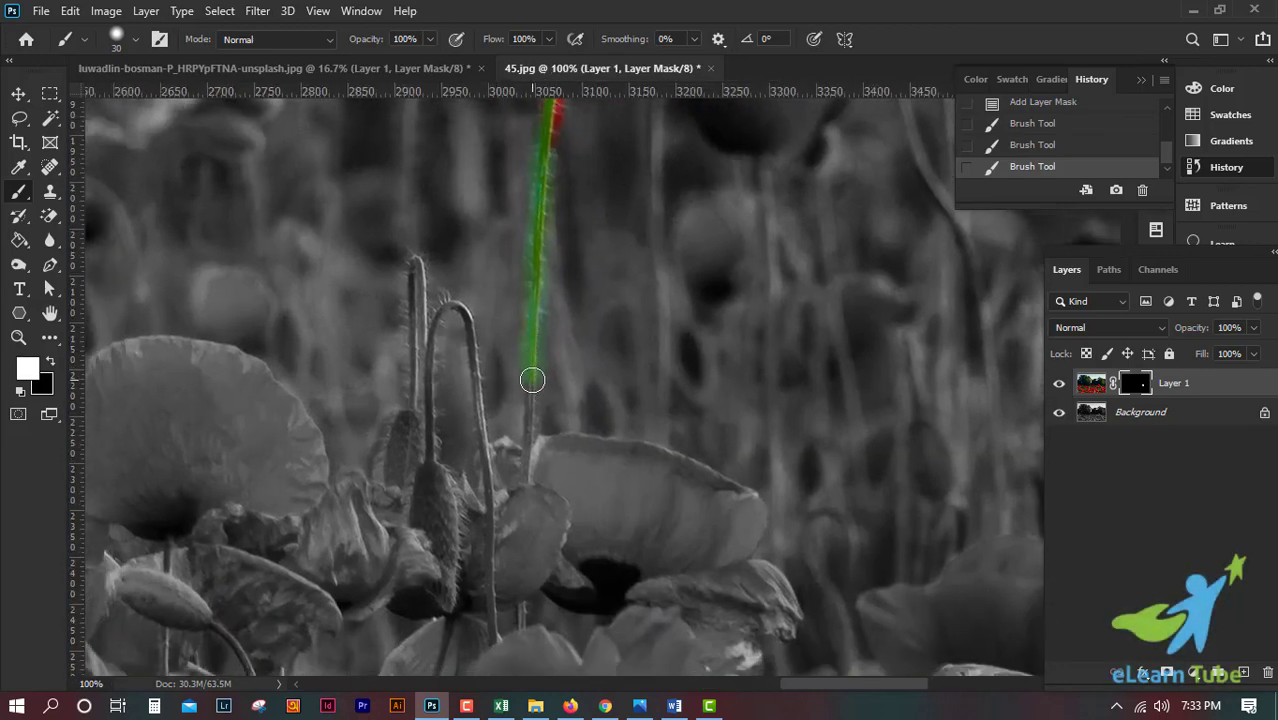
pyautogui.moveTo(529, 424); pyautogui.dragTo(529, 479)
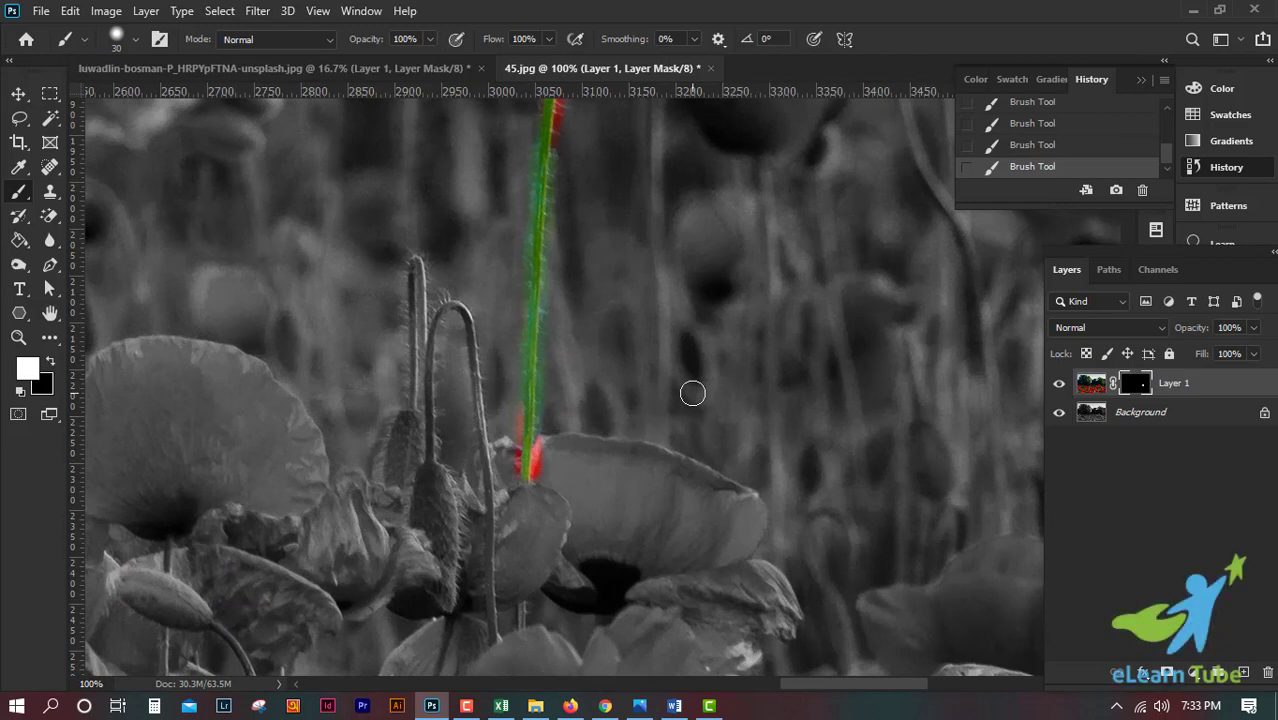
pyautogui.scroll(3, 692, 393)
pyautogui.scroll(2, 700, 300)
pyautogui.scroll(1, 684, 242)
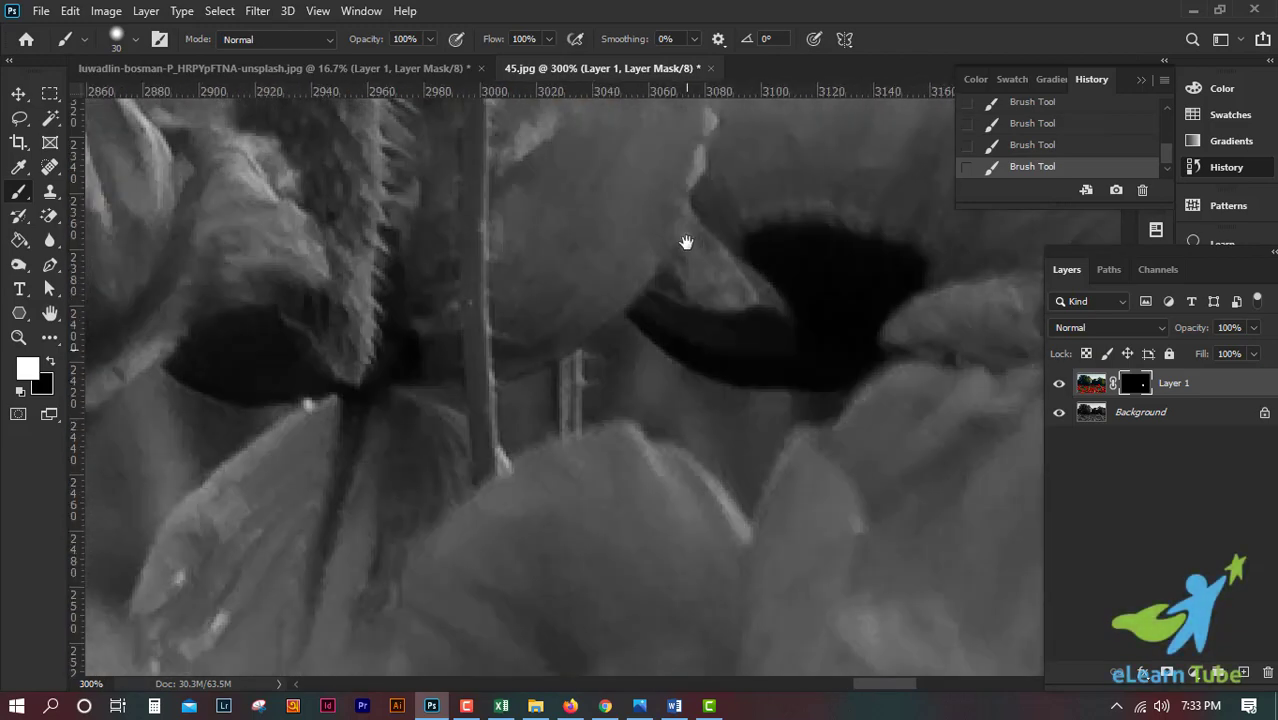
pyautogui.scroll(-2, 640, 300)
# - With a size 10 brush, reveal the lower stem, then view the whole photo
pyautogui.press('[')
pyautogui.press('[')
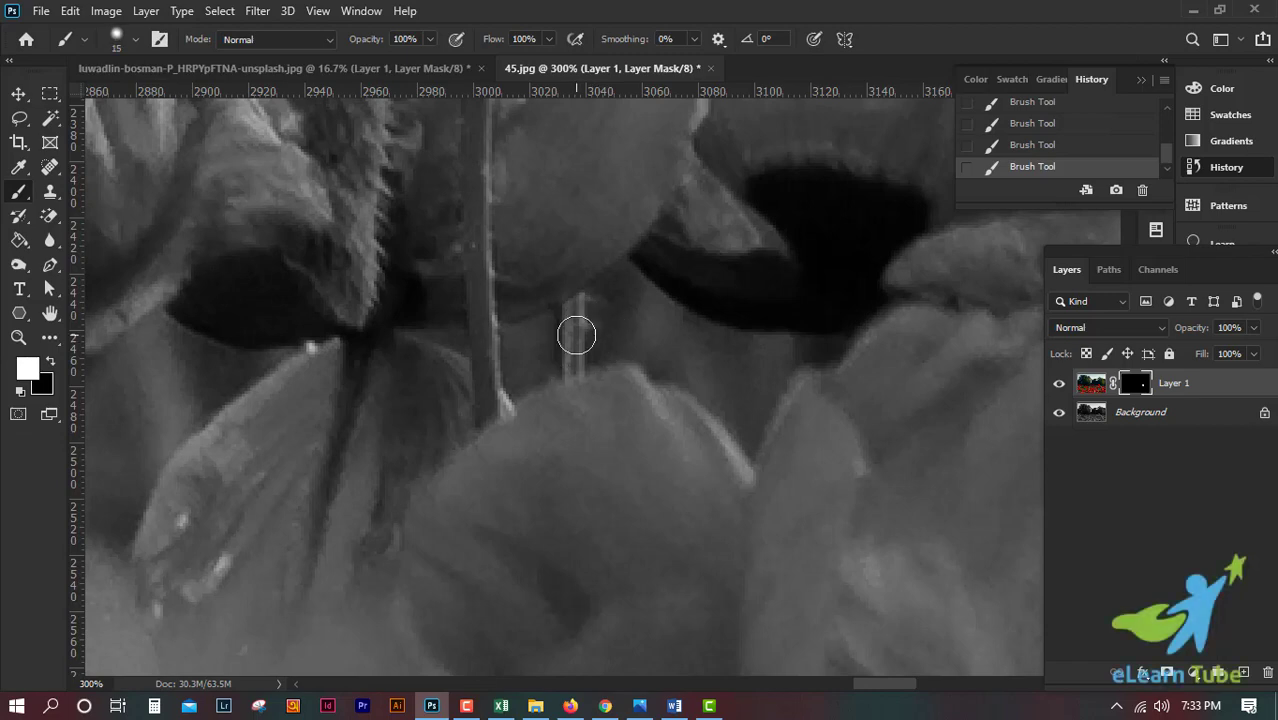
pyautogui.moveTo(573, 331); pyautogui.dragTo(573, 349)
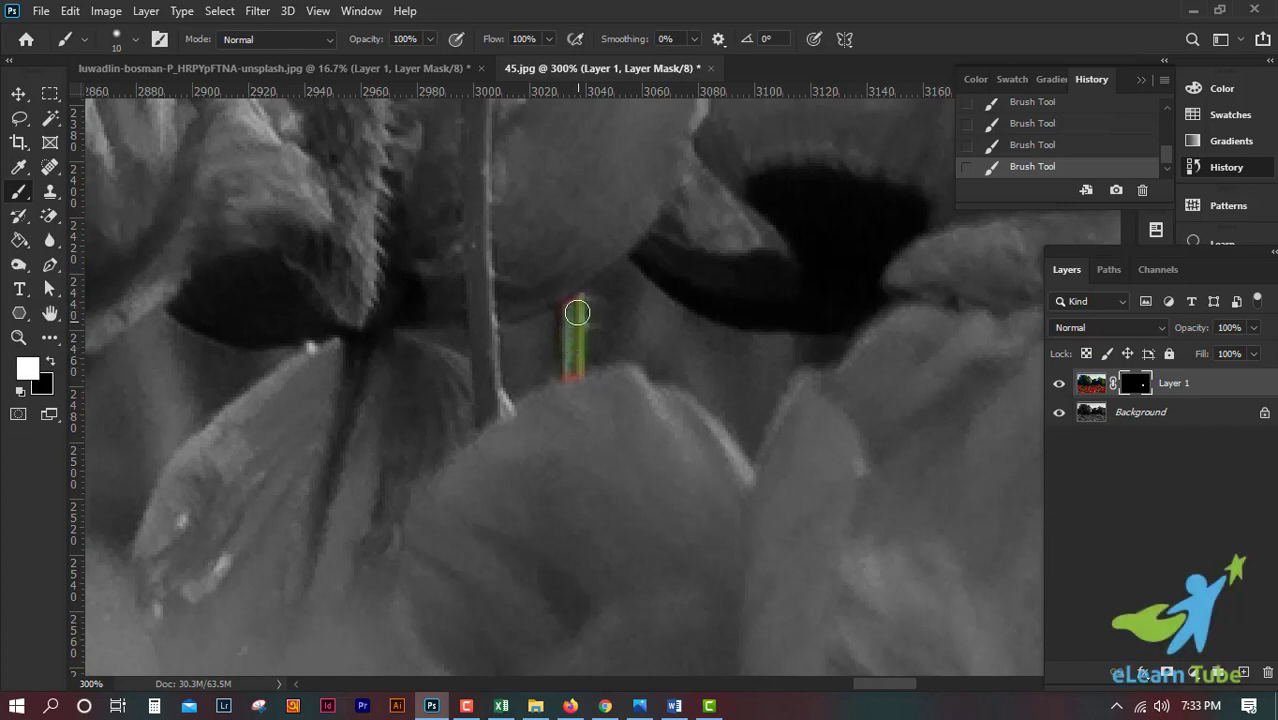
pyautogui.scroll(-1, 659, 411)
pyautogui.scroll(-2, 659, 411)
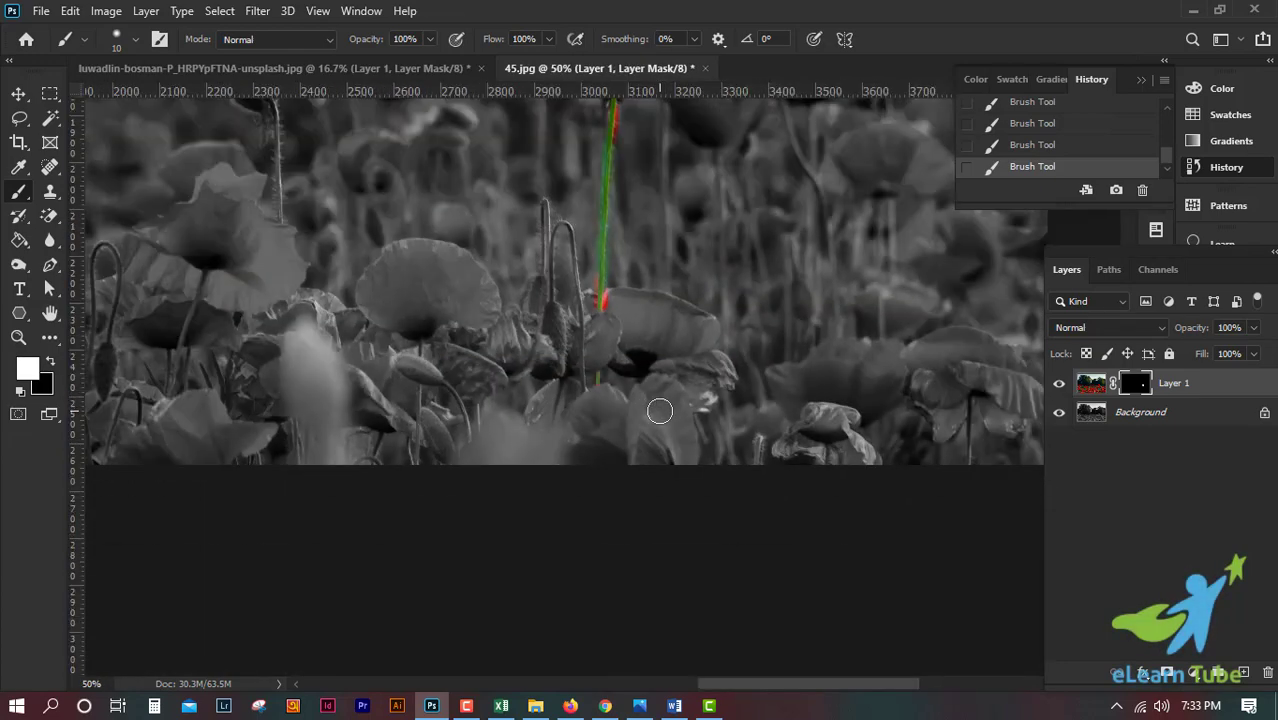
pyautogui.scroll(-2, 659, 411)
pyautogui.scroll(-1, 659, 411)
pyautogui.scroll(1, 659, 411)
pyautogui.scroll(1, 659, 411)
pyautogui.scroll(-1, 659, 411)
pyautogui.moveTo(733, 198); pyautogui.dragTo(713, 378)
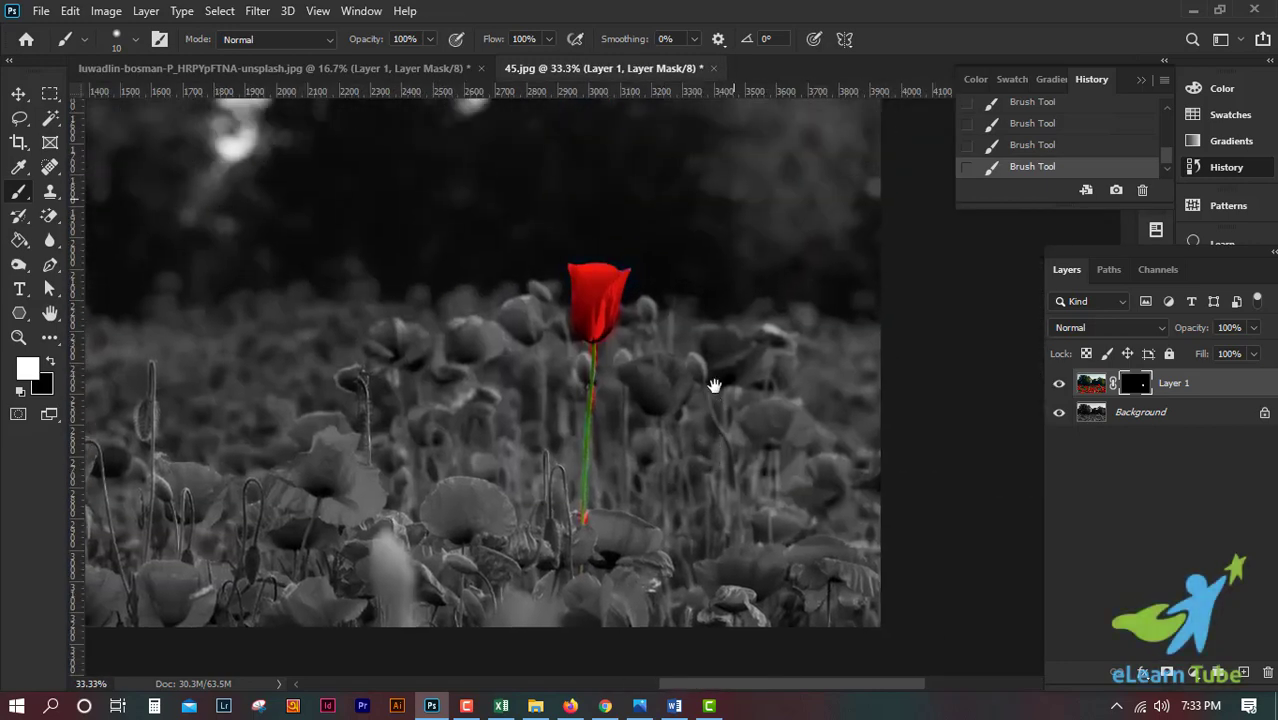
# - Hide the Background layer to see the poppy isolated on transparency, zooming in
pyautogui.click(1059, 412)
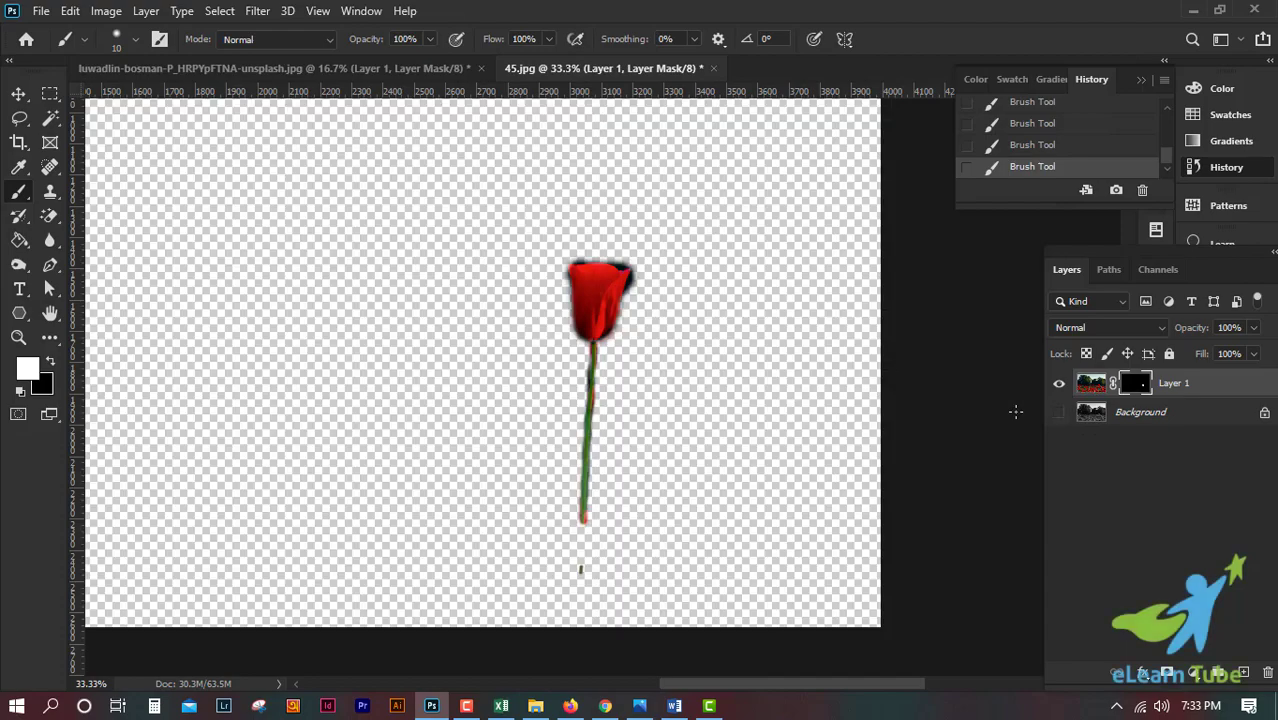
pyautogui.scroll(3, 704, 406)
pyautogui.scroll(2, 704, 400)
pyautogui.scroll(-1, 753, 484)
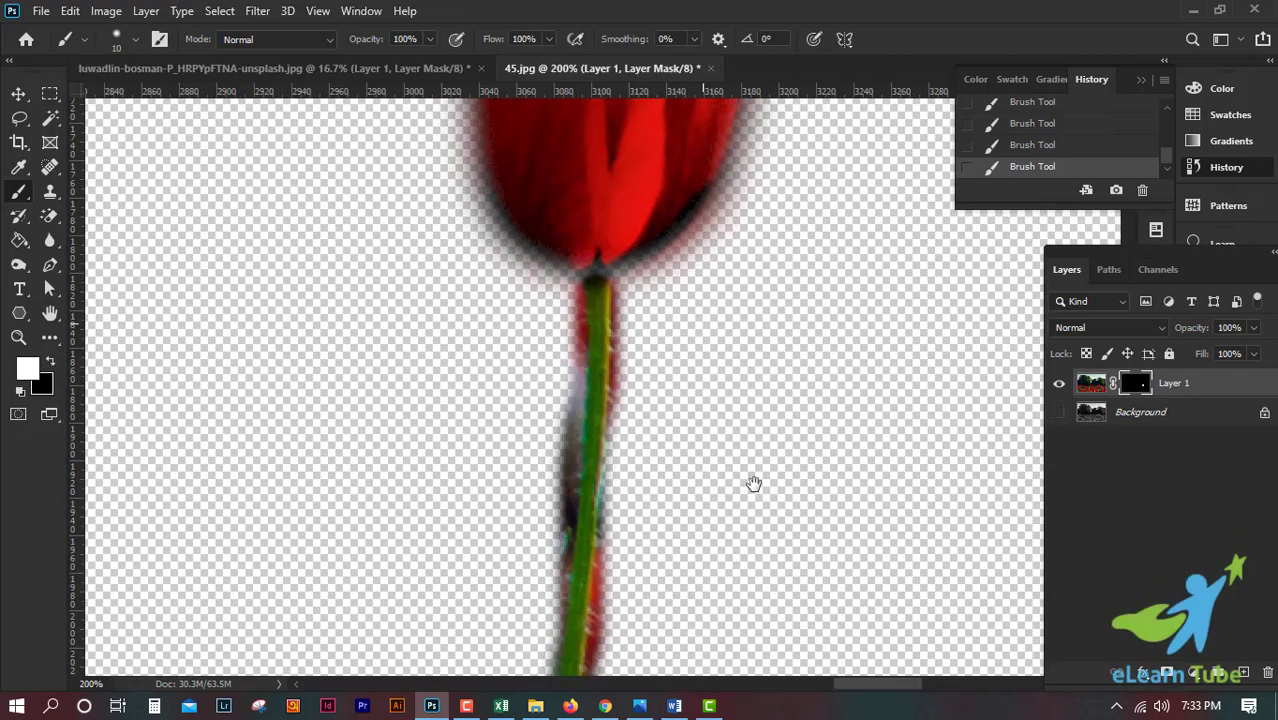
pyautogui.scroll(2, 744, 456)
pyautogui.scroll(2, 770, 473)
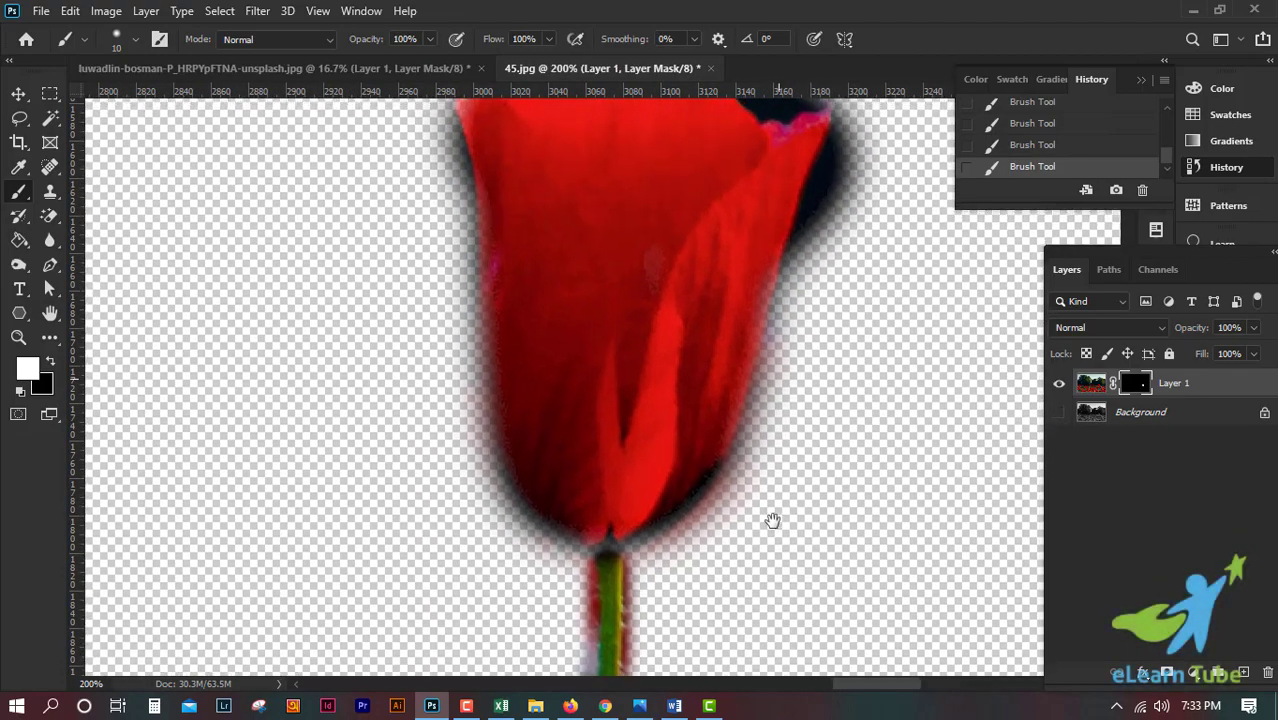
pyautogui.scroll(2, 770, 516)
pyautogui.scroll(1, 770, 521)
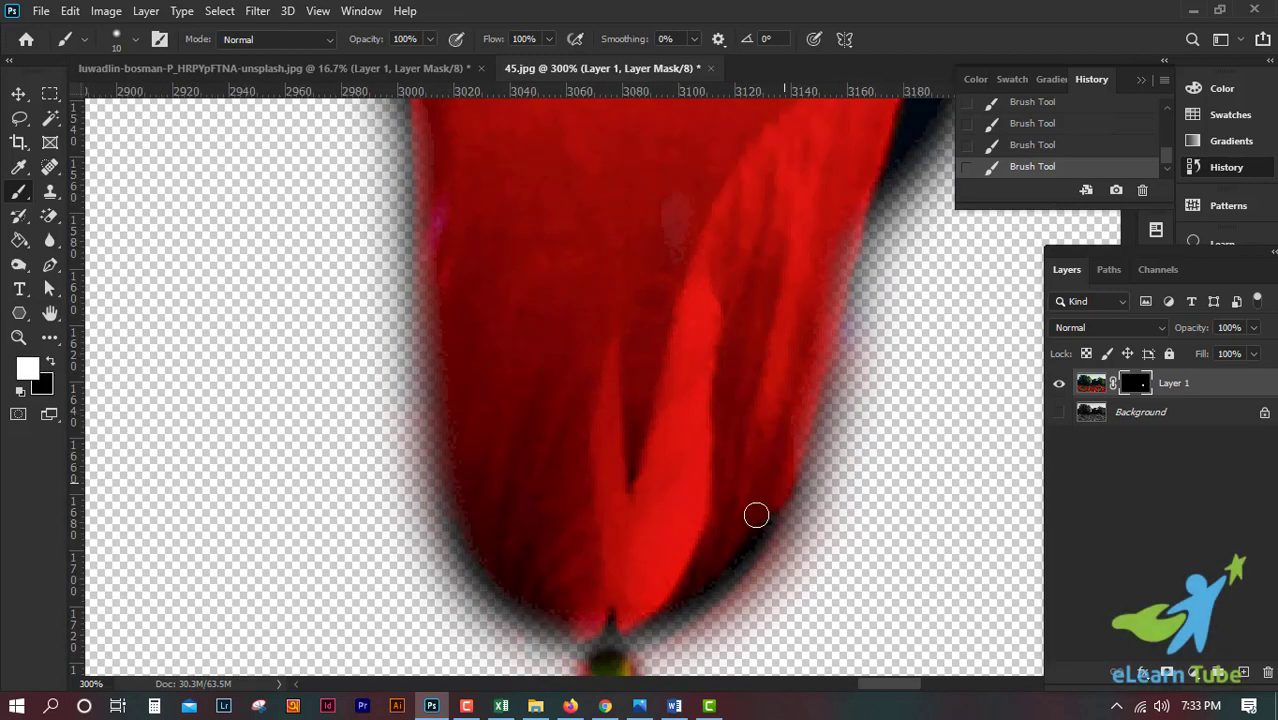
# - Touch up the flower-stem junction and restore red to the flower's top-left tip
pyautogui.moveTo(630, 548); pyautogui.dragTo(650, 305)
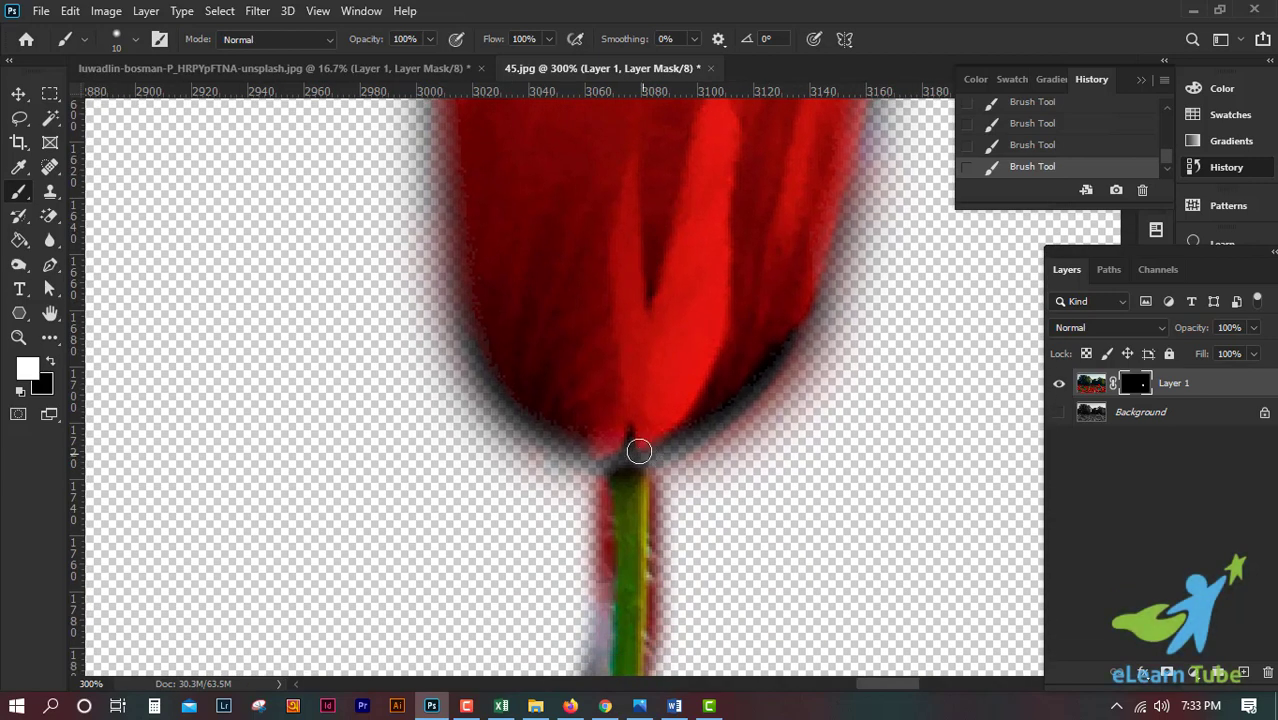
pyautogui.moveTo(614, 457)
pyautogui.mouseDown()
pyautogui.moveTo(640, 457)
pyautogui.moveTo(638, 488)
pyautogui.mouseUp()
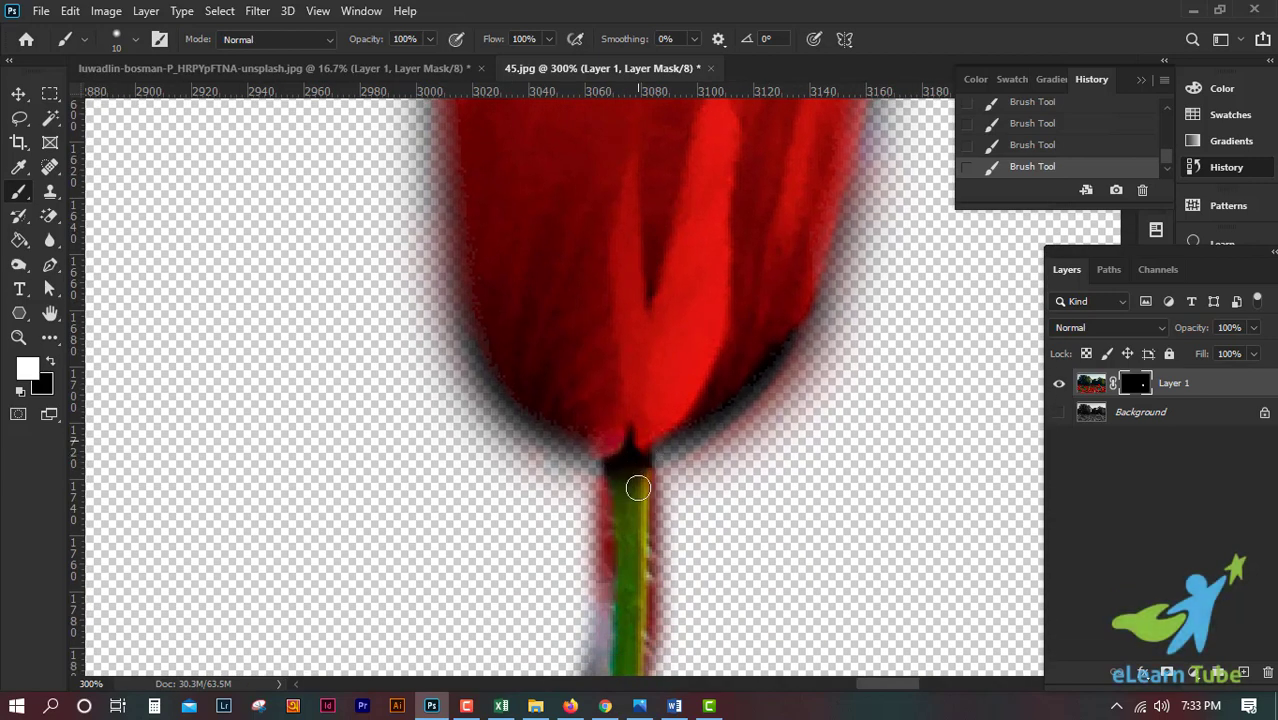
pyautogui.moveTo(636, 441); pyautogui.dragTo(639, 425)
pyautogui.scroll(5, 745, 335)
pyautogui.moveTo(733, 325)
pyautogui.mouseDown()
pyautogui.moveTo(665, 491)
pyautogui.moveTo(829, 430)
pyautogui.moveTo(894, 390)
pyautogui.mouseUp()
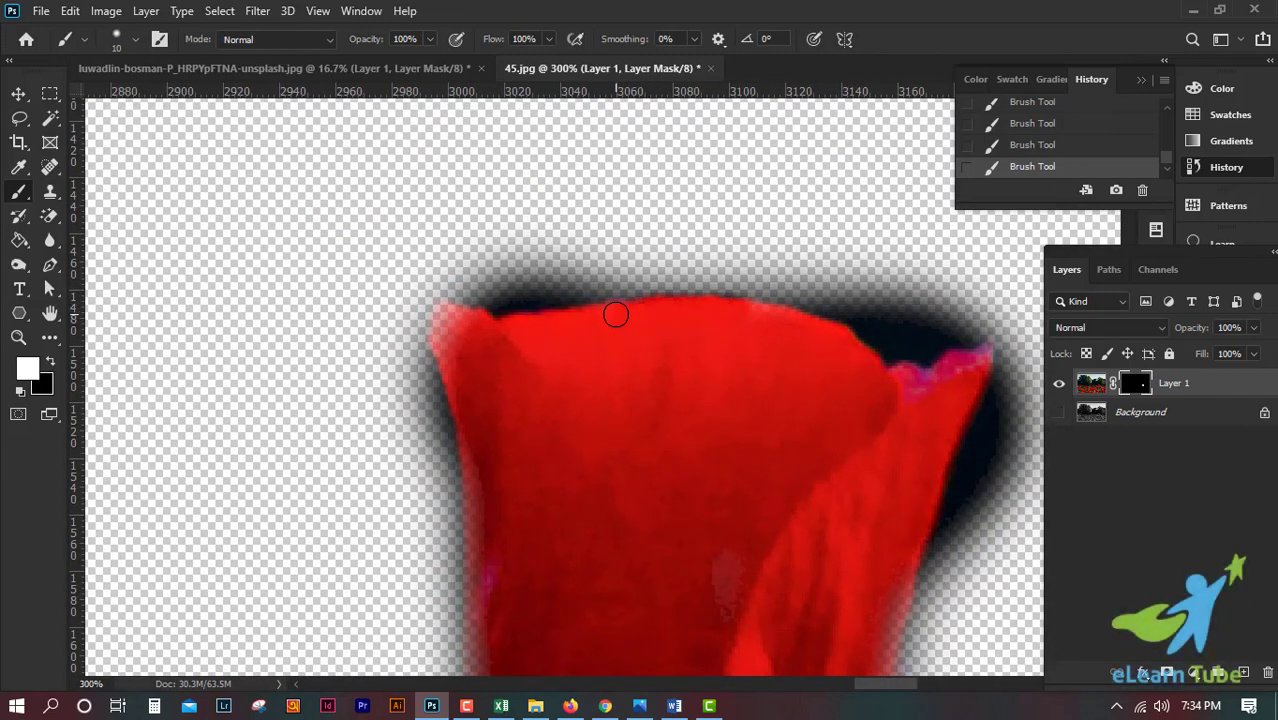
pyautogui.moveTo(458, 320); pyautogui.dragTo(443, 316)
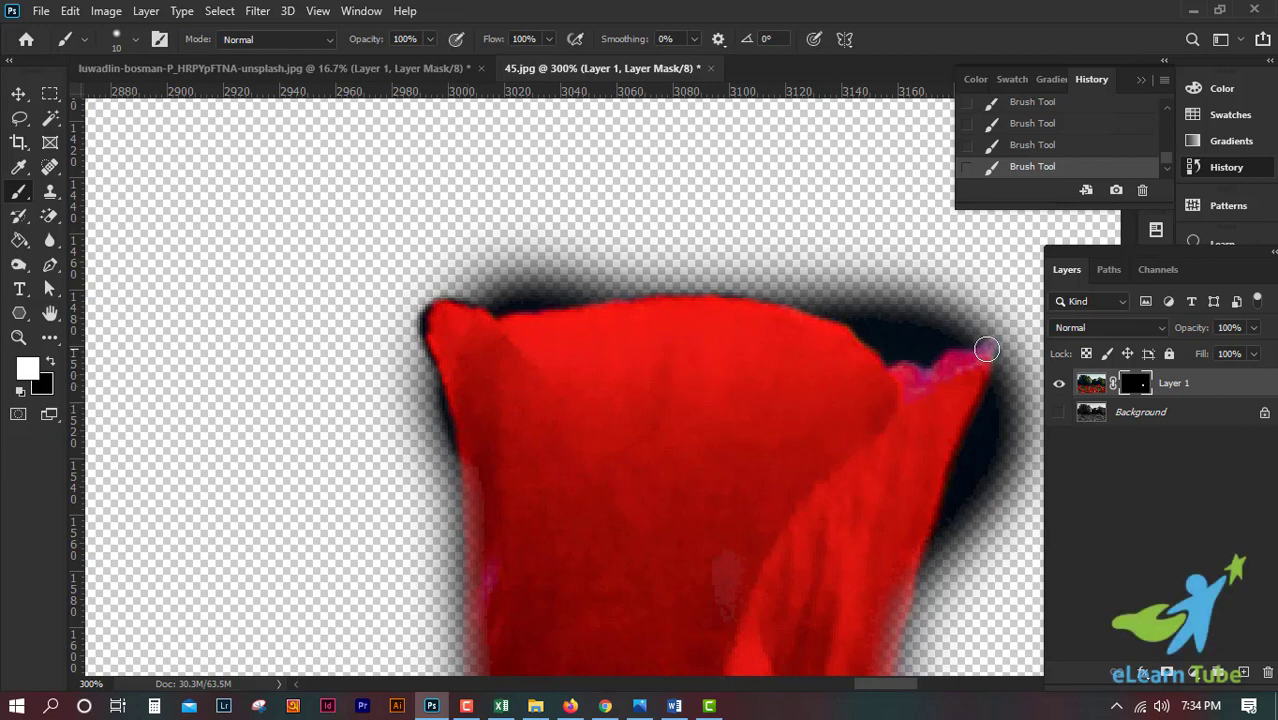
# - Pan across the flower head and down the stem to its base
pyautogui.moveTo(937, 371); pyautogui.dragTo(699, 237)
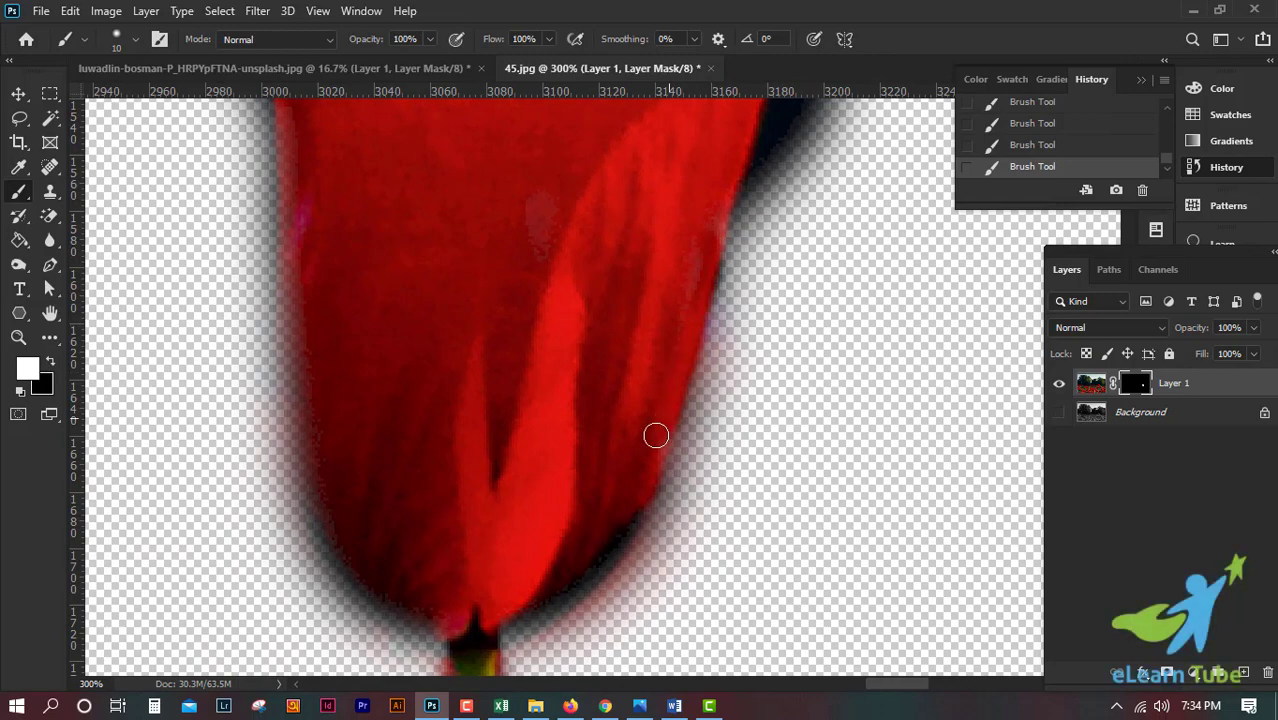
pyautogui.moveTo(645, 484); pyautogui.dragTo(731, 287)
pyautogui.moveTo(739, 463); pyautogui.dragTo(739, 371)
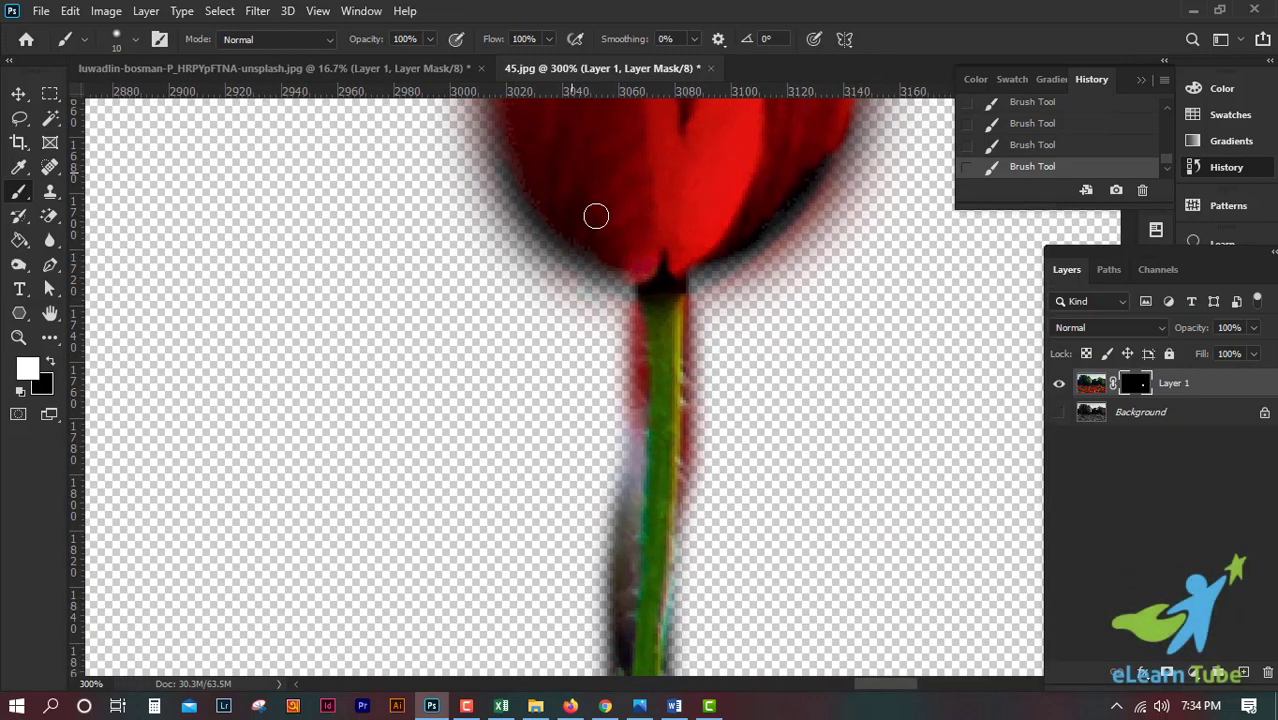
pyautogui.moveTo(709, 489)
pyautogui.mouseDown()
pyautogui.moveTo(714, 259)
pyautogui.moveTo(667, 398)
pyautogui.mouseUp()
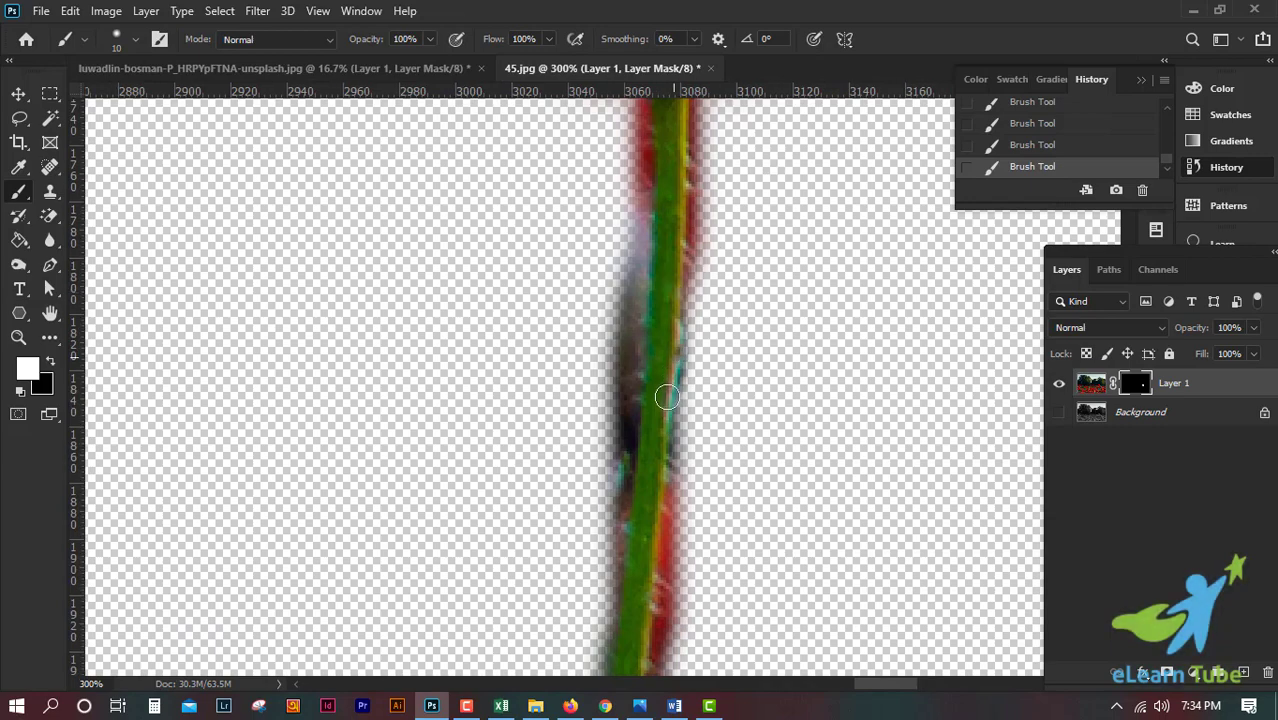
pyautogui.moveTo(652, 497)
pyautogui.mouseDown()
pyautogui.moveTo(717, 63)
pyautogui.moveTo(710, 334)
pyautogui.moveTo(713, 189)
pyautogui.mouseUp()
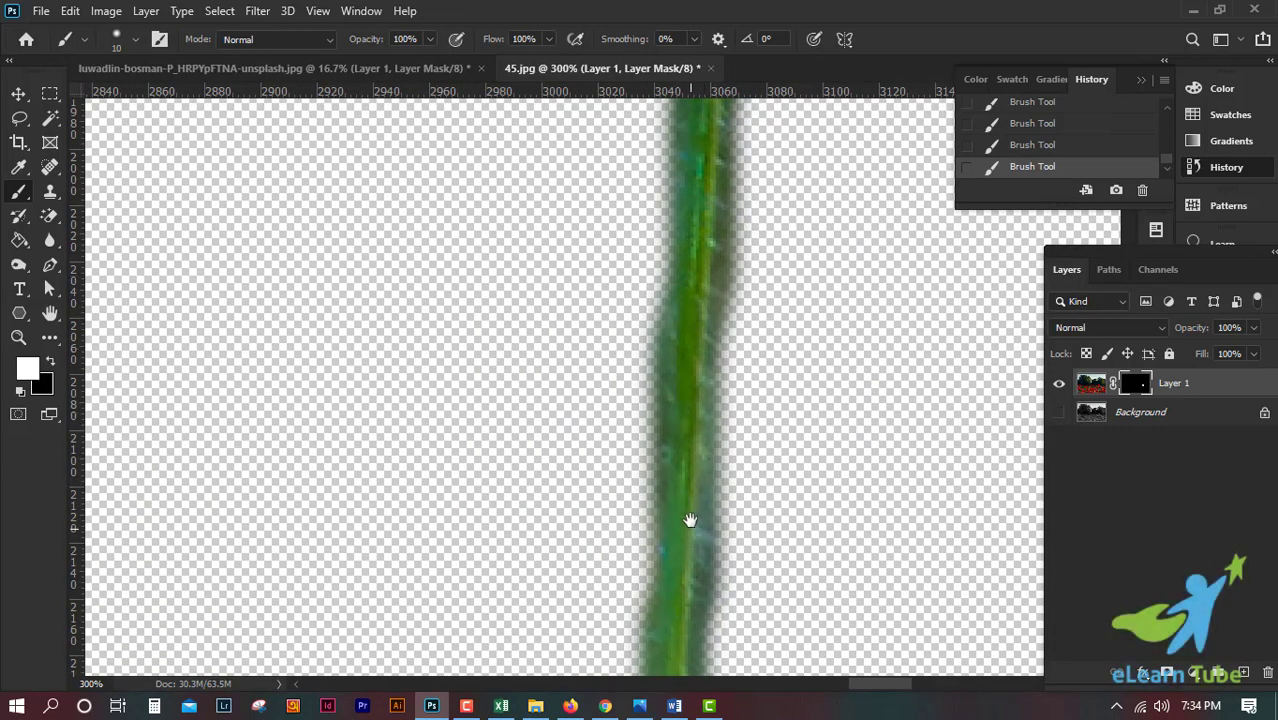
pyautogui.moveTo(690, 520); pyautogui.dragTo(713, 143)
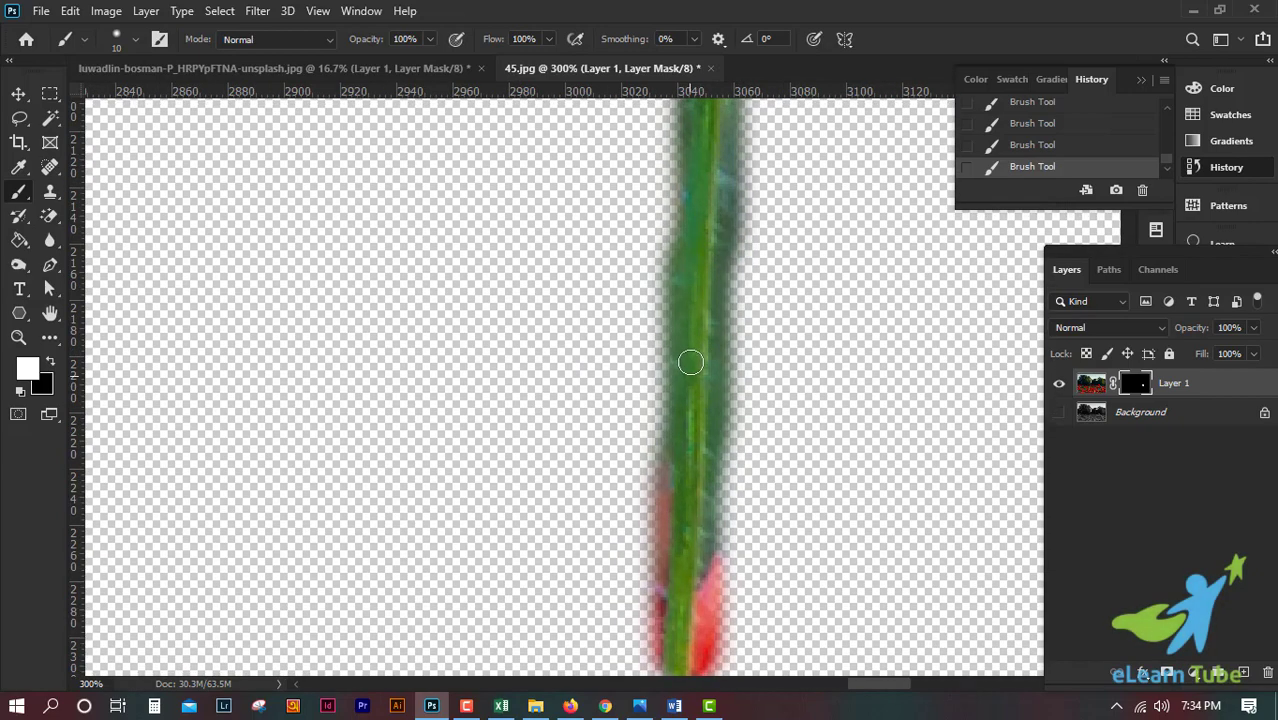
pyautogui.moveTo(690, 362); pyautogui.dragTo(696, 120)
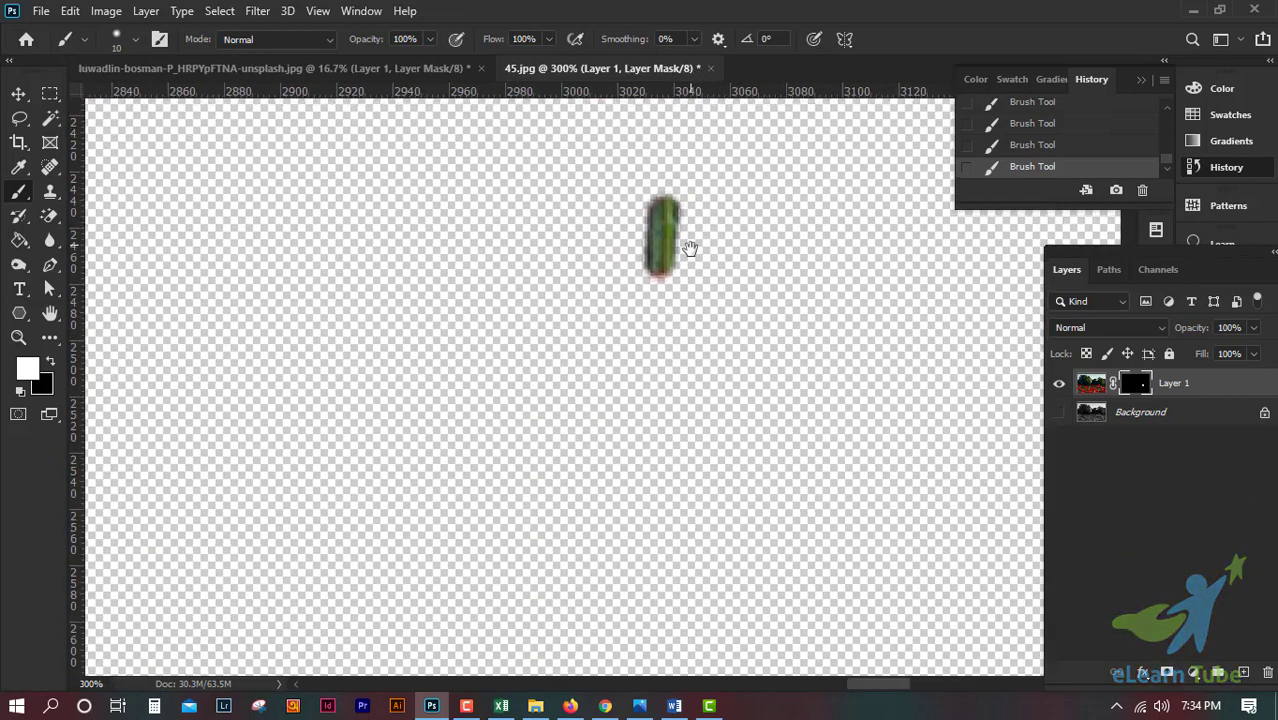
pyautogui.moveTo(690, 248); pyautogui.dragTo(661, 294)
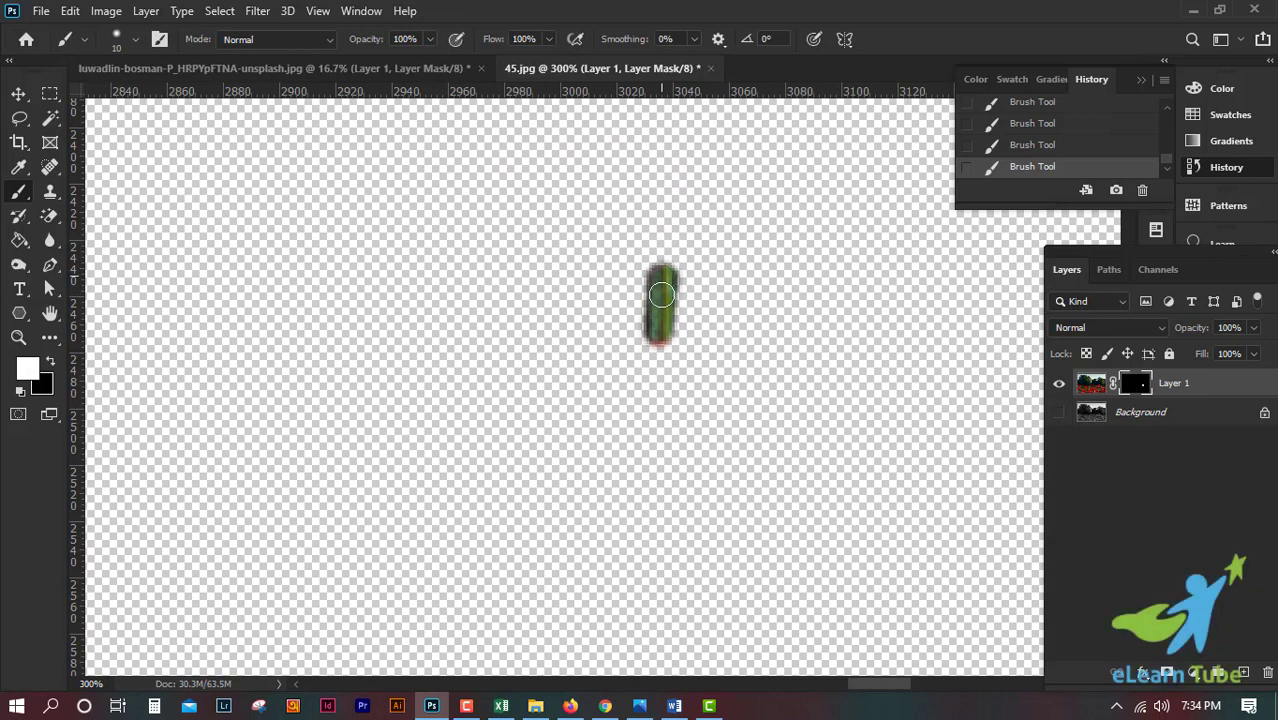
# - Zoom out to view the whole stem, then zoom back in and move up to the flower
pyautogui.hotkey('ctrl', '-')
pyautogui.hotkey('ctrl', '-')
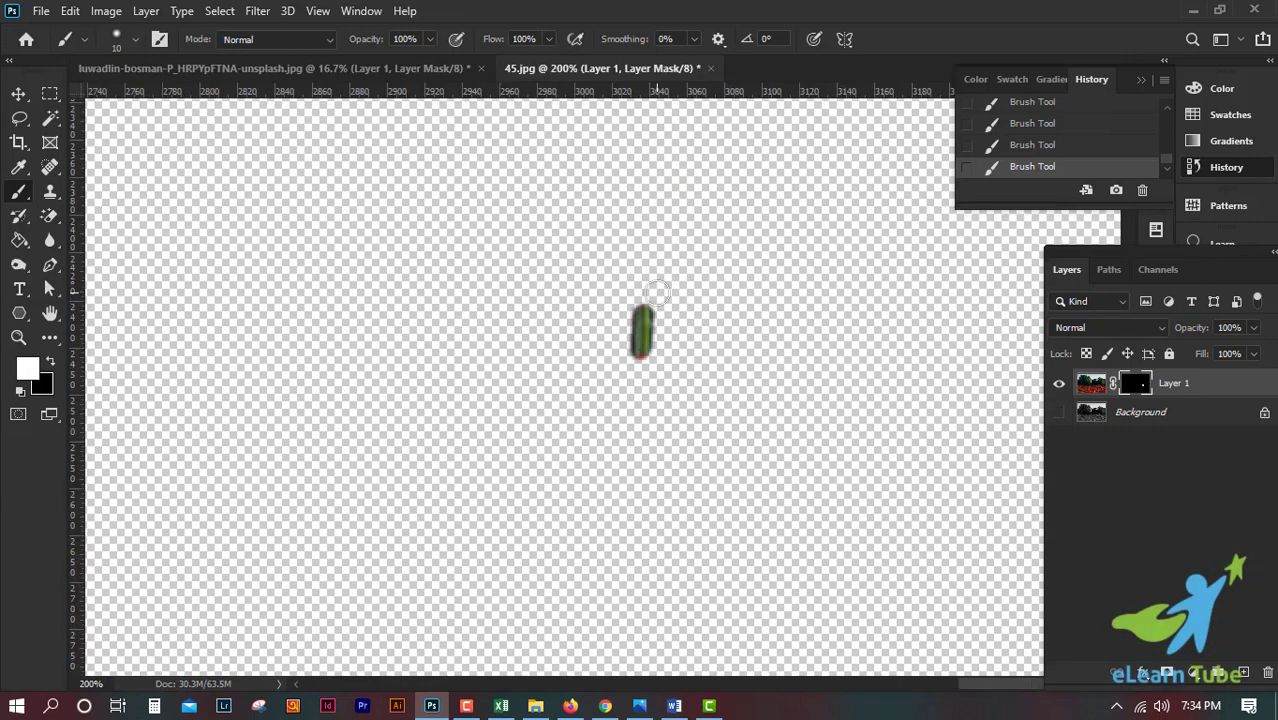
pyautogui.hotkey('ctrl', '-')
pyautogui.hotkey('ctrl', '-')
pyautogui.hotkey('ctrl', '-')
pyautogui.hotkey('ctrl', '+')
pyautogui.hotkey('ctrl', '+')
pyautogui.hotkey('ctrl', '+')
pyautogui.hotkey('ctrl', '+')
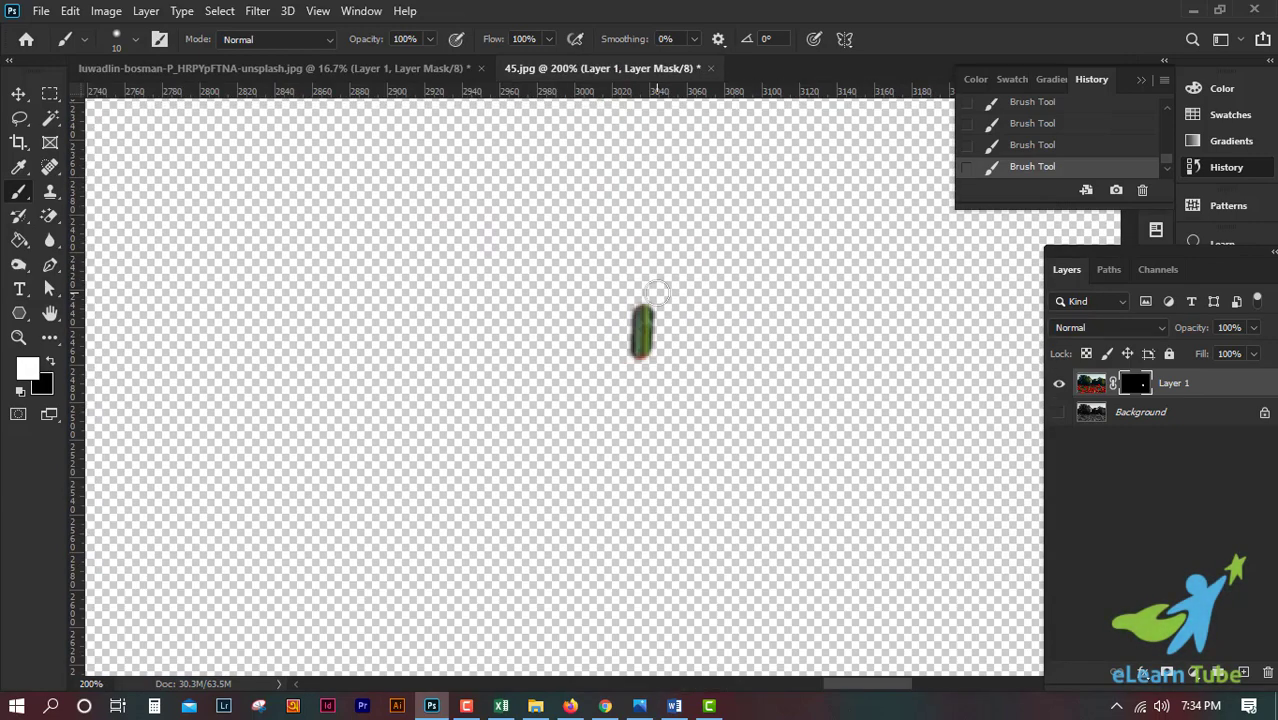
pyautogui.hotkey('ctrl', '+')
pyautogui.hotkey('ctrl', '+')
pyautogui.moveTo(820, 180)
pyautogui.mouseDown()
pyautogui.moveTo(825, 522)
pyautogui.moveTo(959, 260)
pyautogui.moveTo(770, 474)
pyautogui.moveTo(843, 518)
pyautogui.moveTo(753, 459)
pyautogui.moveTo(819, 337)
pyautogui.moveTo(733, 379)
pyautogui.moveTo(752, 369)
pyautogui.mouseUp()
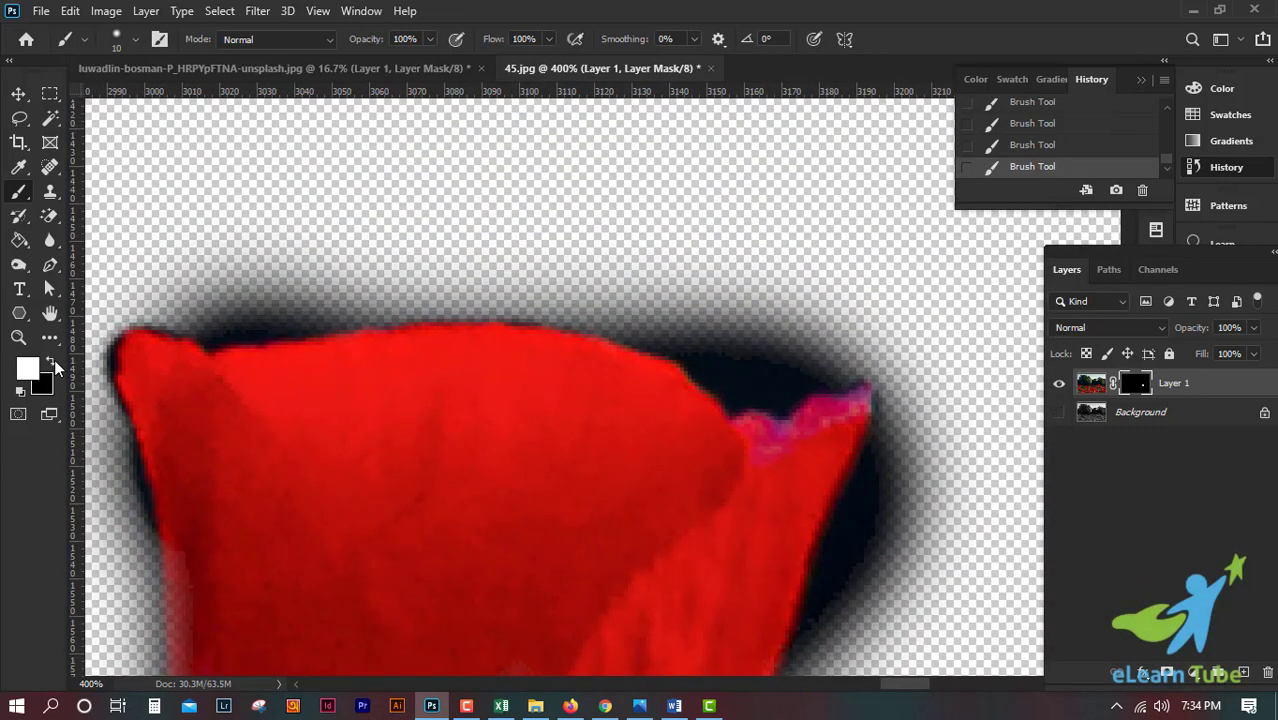
# - Set the brush to 23% hardness and then to 25 px size
pyautogui.click(135, 39)
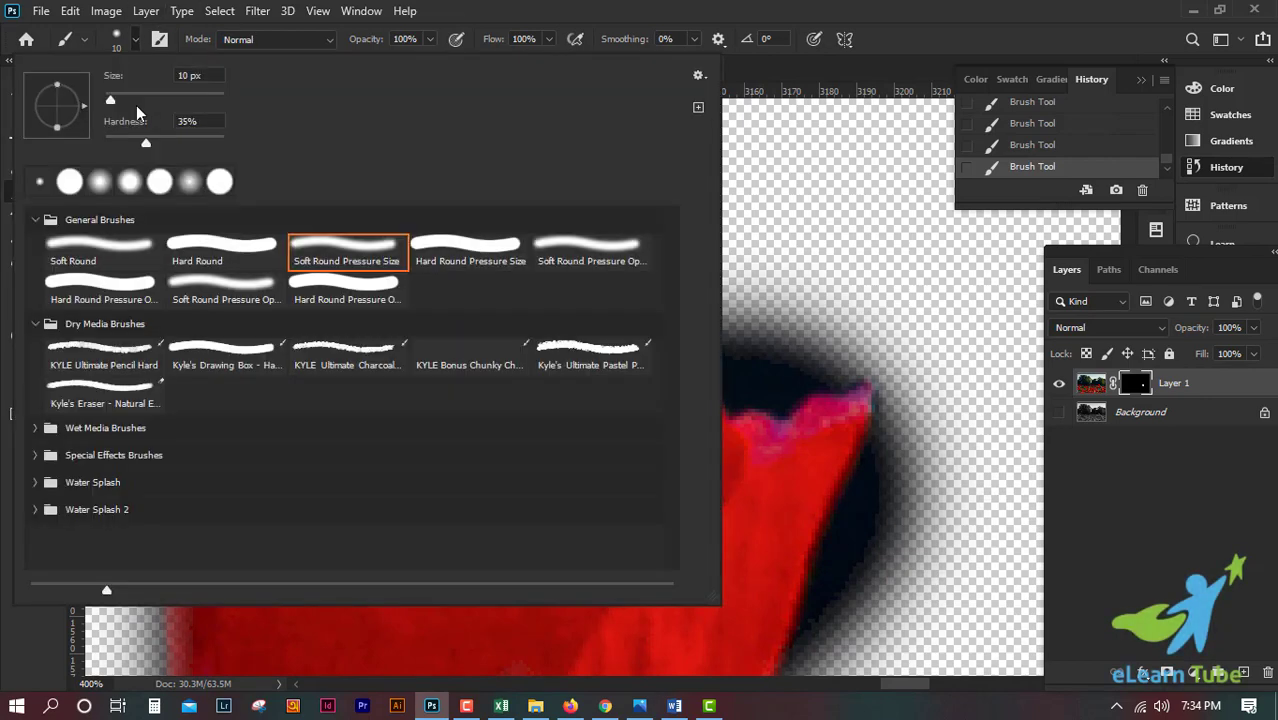
pyautogui.moveTo(122, 99); pyautogui.dragTo(129, 99)
pyautogui.moveTo(148, 146); pyautogui.dragTo(132, 146)
pyautogui.click(503, 8)
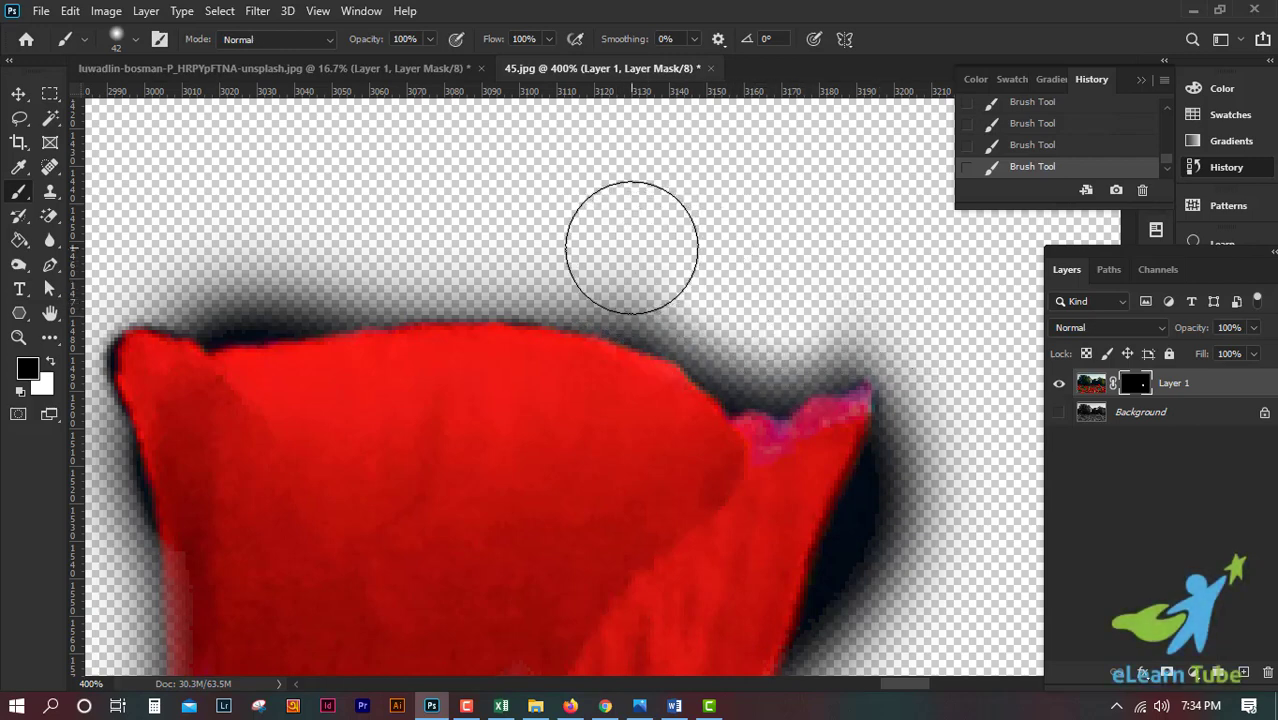
pyautogui.press('[')
pyautogui.press('[')
pyautogui.press('[')
pyautogui.press('[')
# - Paint out the dark halo along the petal edges, undoing one bad stroke
pyautogui.moveTo(398, 253)
pyautogui.mouseDown()
pyautogui.moveTo(228, 285)
pyautogui.moveTo(343, 272)
pyautogui.moveTo(274, 251)
pyautogui.moveTo(459, 251)
pyautogui.moveTo(838, 301)
pyautogui.moveTo(598, 112)
pyautogui.mouseUp()
pyautogui.moveTo(734, 321)
pyautogui.mouseDown()
pyautogui.moveTo(665, 476)
pyautogui.moveTo(734, 294)
pyautogui.moveTo(736, 180)
pyautogui.moveTo(536, 171)
pyautogui.moveTo(490, 150)
pyautogui.mouseUp()
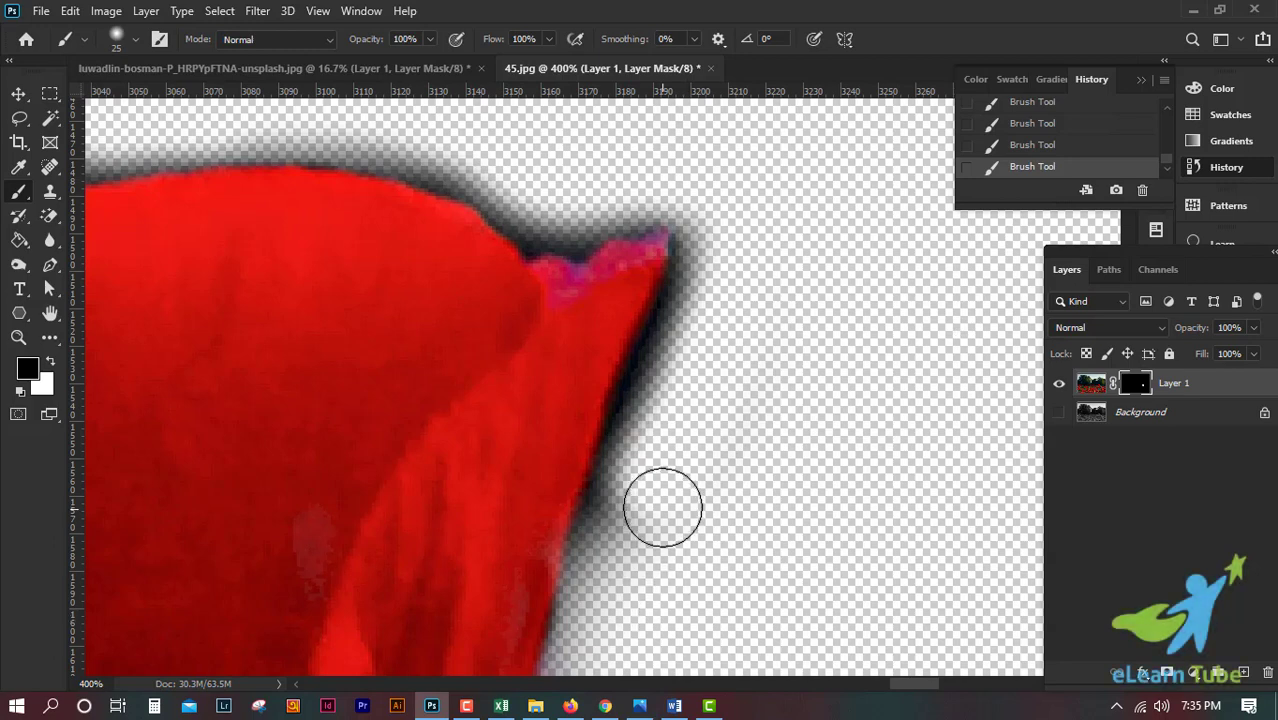
pyautogui.moveTo(659, 505); pyautogui.dragTo(625, 588)
pyautogui.moveTo(845, 600)
pyautogui.mouseDown()
pyautogui.moveTo(845, 411)
pyautogui.moveTo(882, 334)
pyautogui.mouseUp()
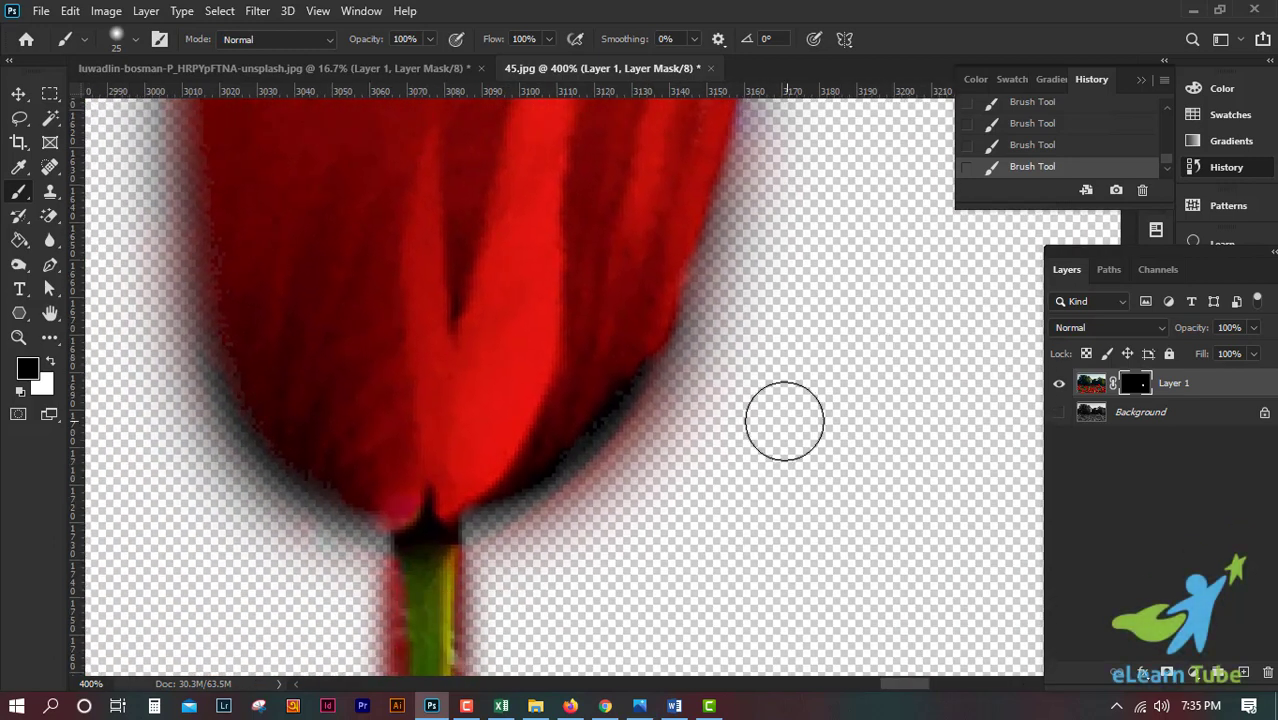
pyautogui.moveTo(785, 422)
pyautogui.mouseDown()
pyautogui.moveTo(668, 428)
pyautogui.moveTo(598, 498)
pyautogui.mouseUp()
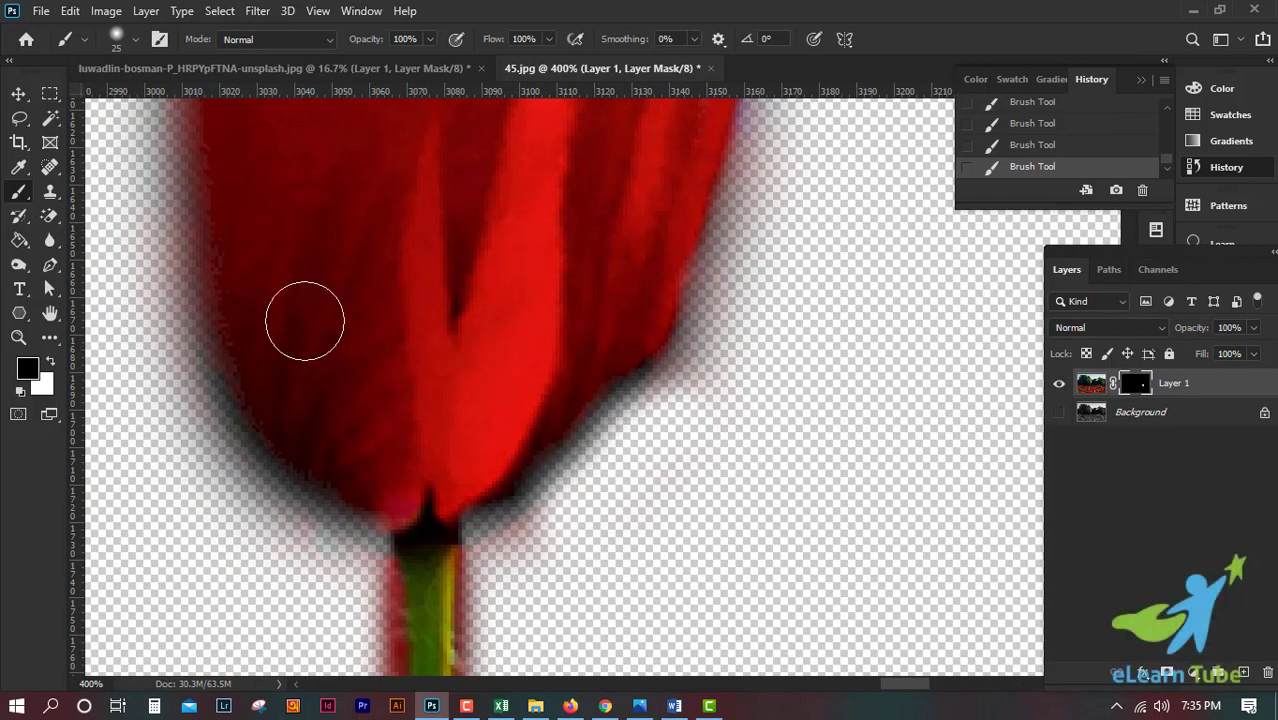
pyautogui.hotkey('ctrl', 'z')
pyautogui.moveTo(652, 430)
pyautogui.mouseDown()
pyautogui.moveTo(665, 431)
pyautogui.moveTo(538, 557)
pyautogui.mouseUp()
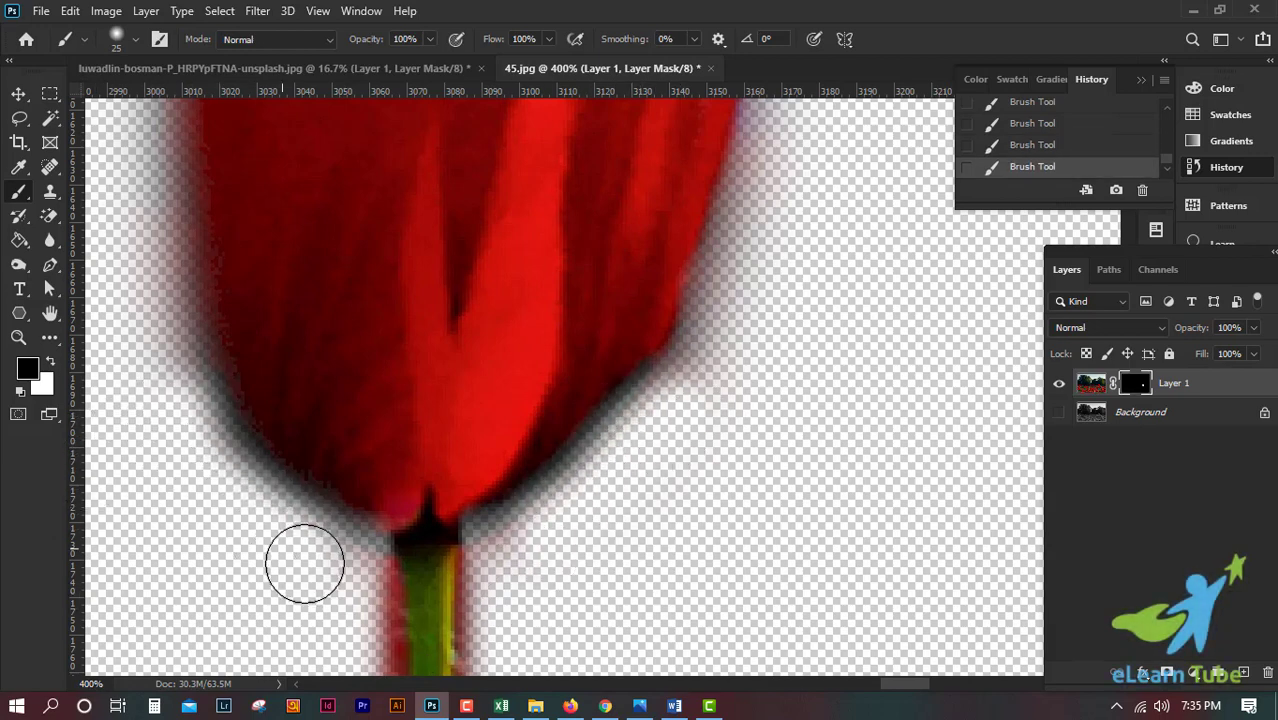
# - Mask away the grey and red fringe along the stem's left edge
pyautogui.moveTo(564, 626); pyautogui.dragTo(659, 348)
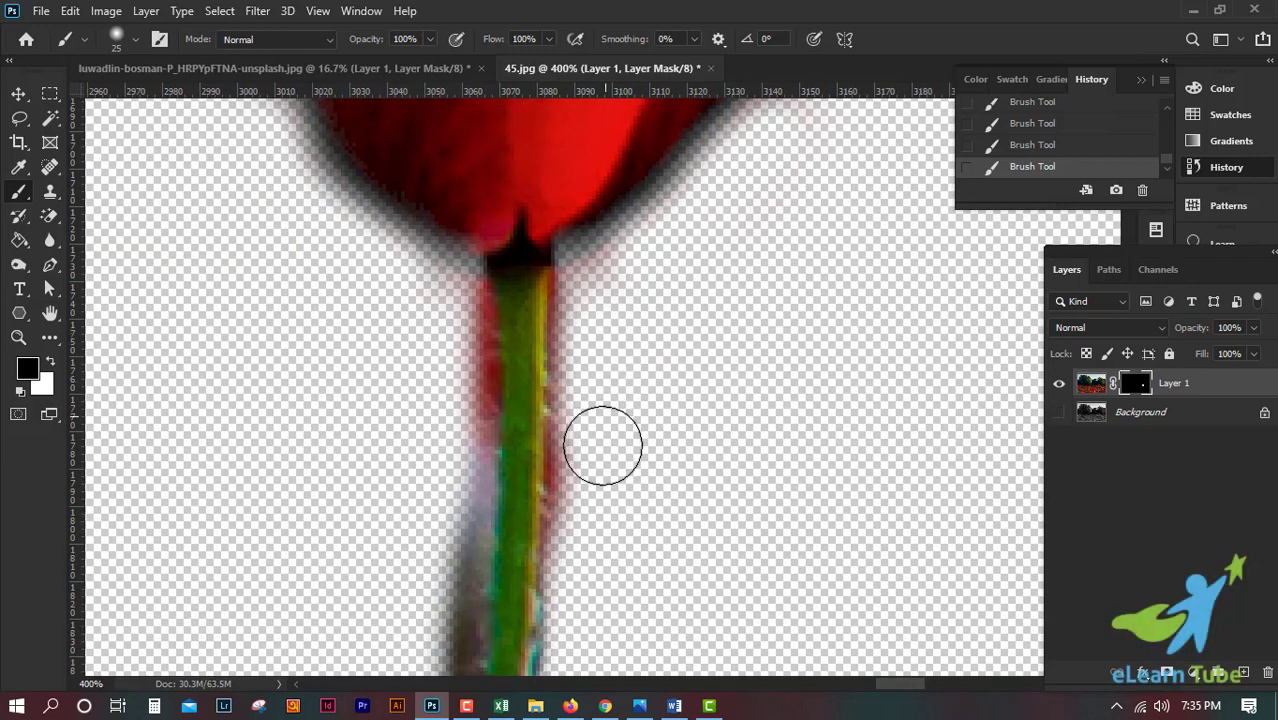
pyautogui.moveTo(617, 569); pyautogui.dragTo(660, 420)
pyautogui.moveTo(446, 343); pyautogui.dragTo(438, 611)
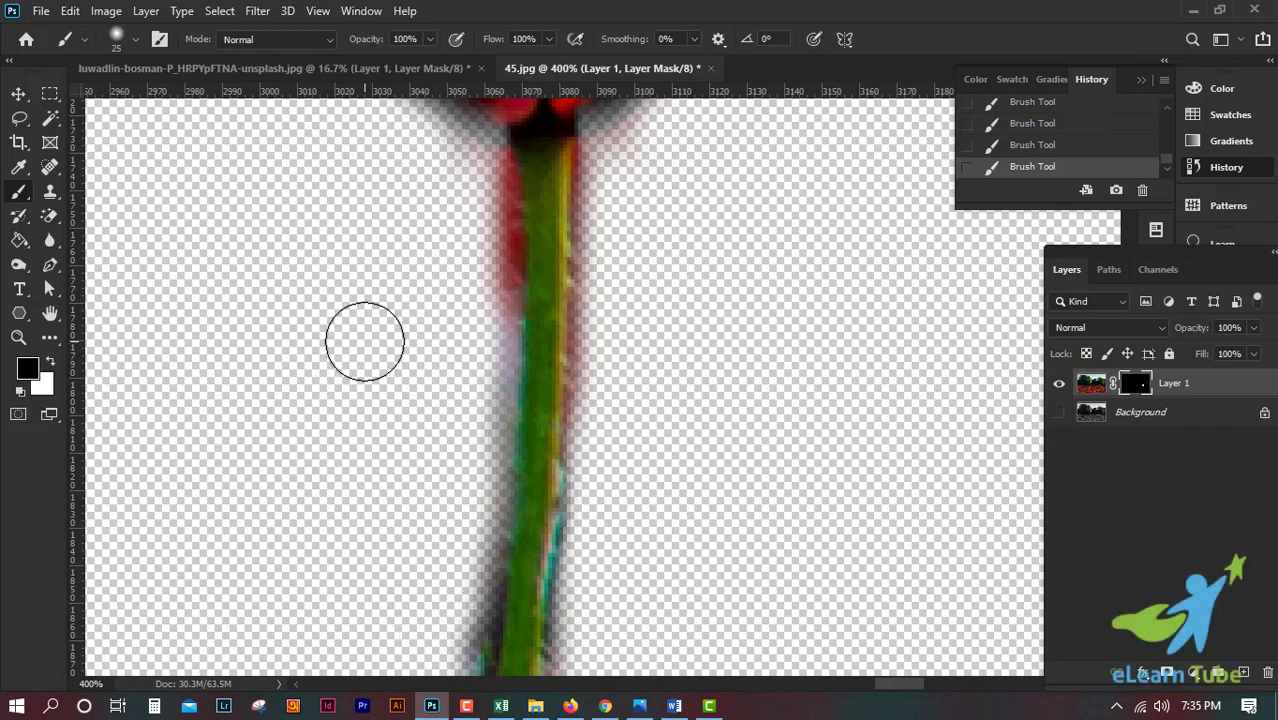
pyautogui.moveTo(365, 342); pyautogui.dragTo(391, 471)
pyautogui.moveTo(502, 316); pyautogui.dragTo(491, 414)
pyautogui.scroll(-5, 648, 326)
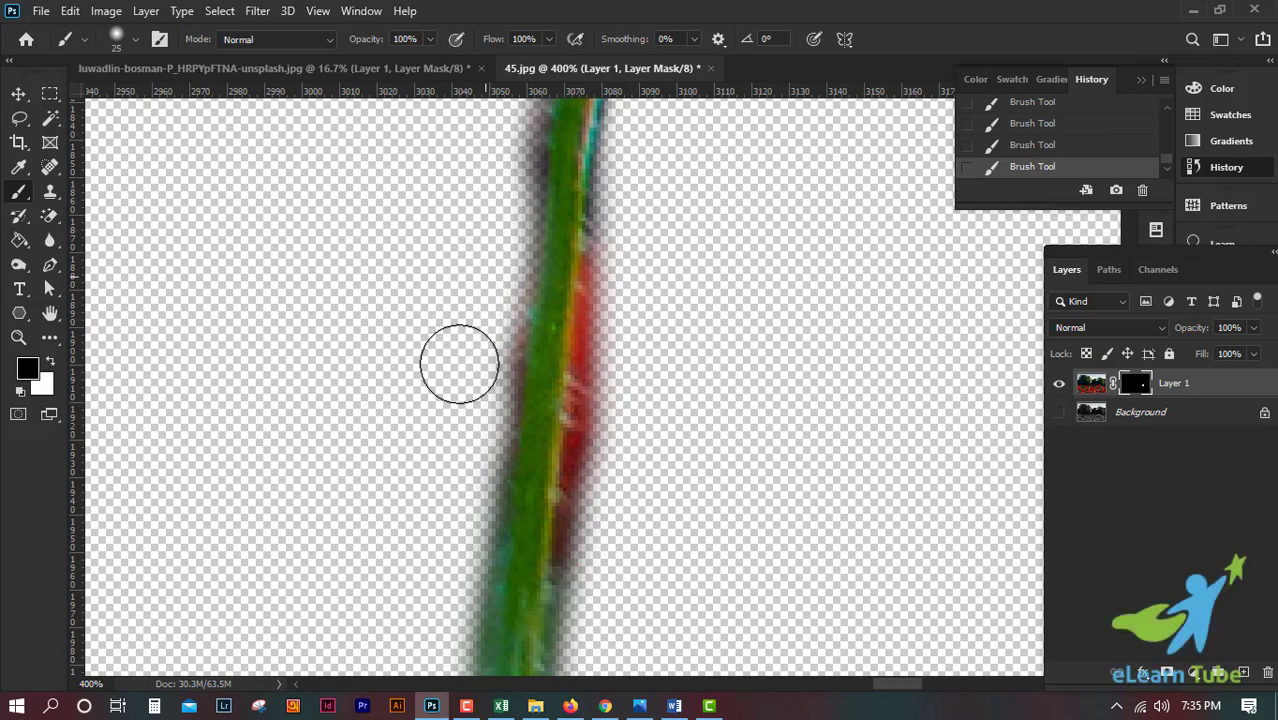
pyautogui.scroll(-3, 733, 197)
pyautogui.scroll(-3, 725, 394)
pyautogui.scroll(-3, 705, 208)
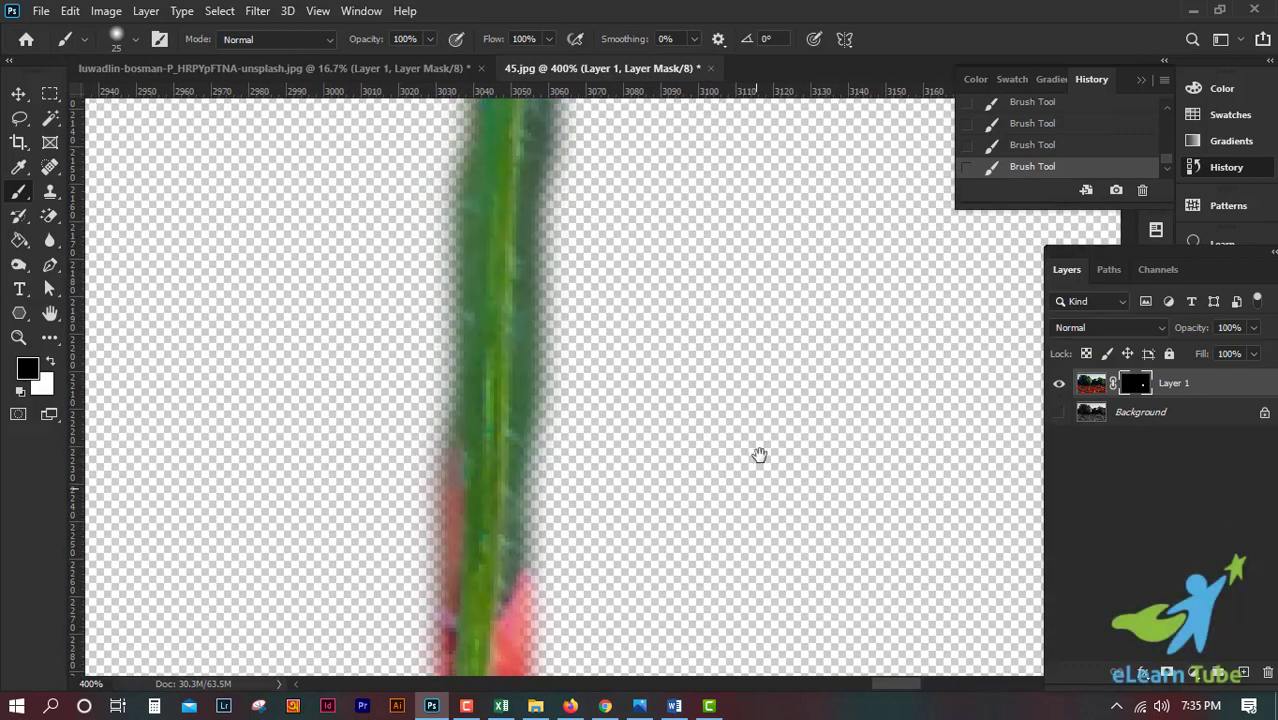
pyautogui.scroll(-3, 759, 451)
# - Paint out the red fringe on the stem's right side, redoing the lower-end stroke
pyautogui.moveTo(627, 293)
pyautogui.mouseDown()
pyautogui.moveTo(628, 362)
pyautogui.moveTo(605, 395)
pyautogui.mouseUp()
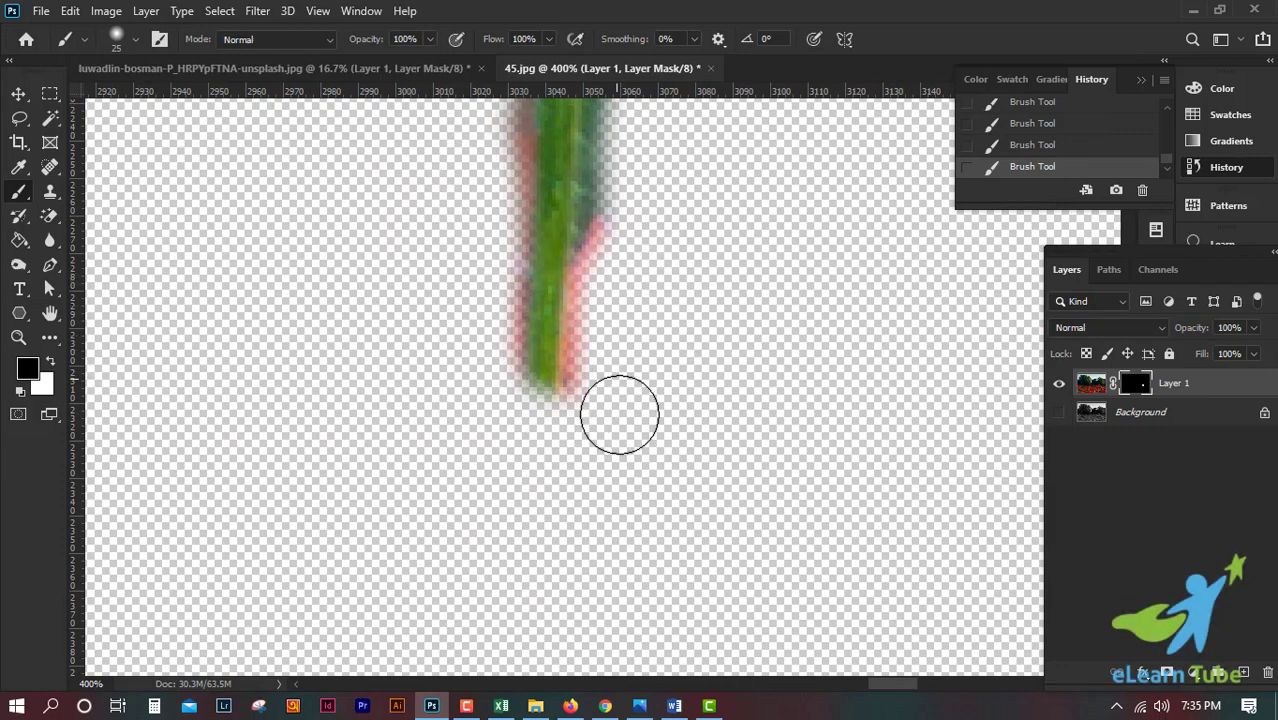
pyautogui.moveTo(619, 414)
pyautogui.mouseDown()
pyautogui.moveTo(795, 396)
pyautogui.moveTo(656, 379)
pyautogui.mouseUp()
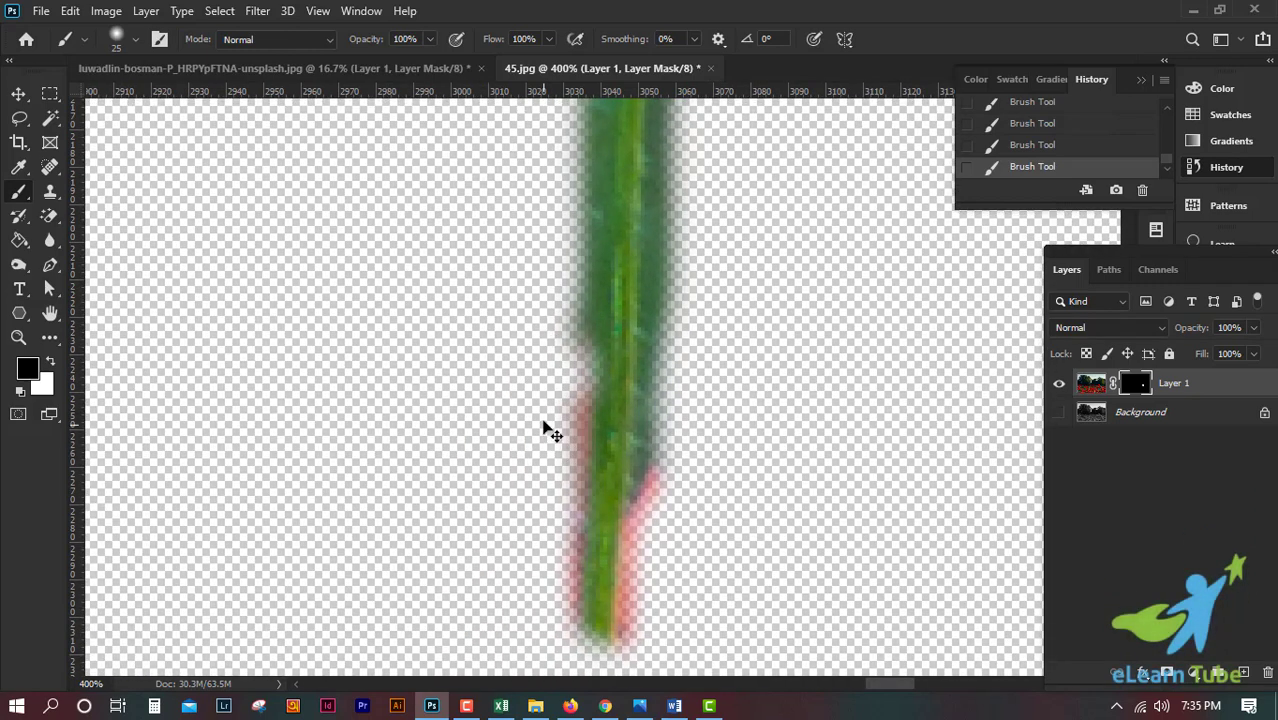
pyautogui.hotkey('ctrl', 'z')
pyautogui.moveTo(537, 472); pyautogui.dragTo(550, 547)
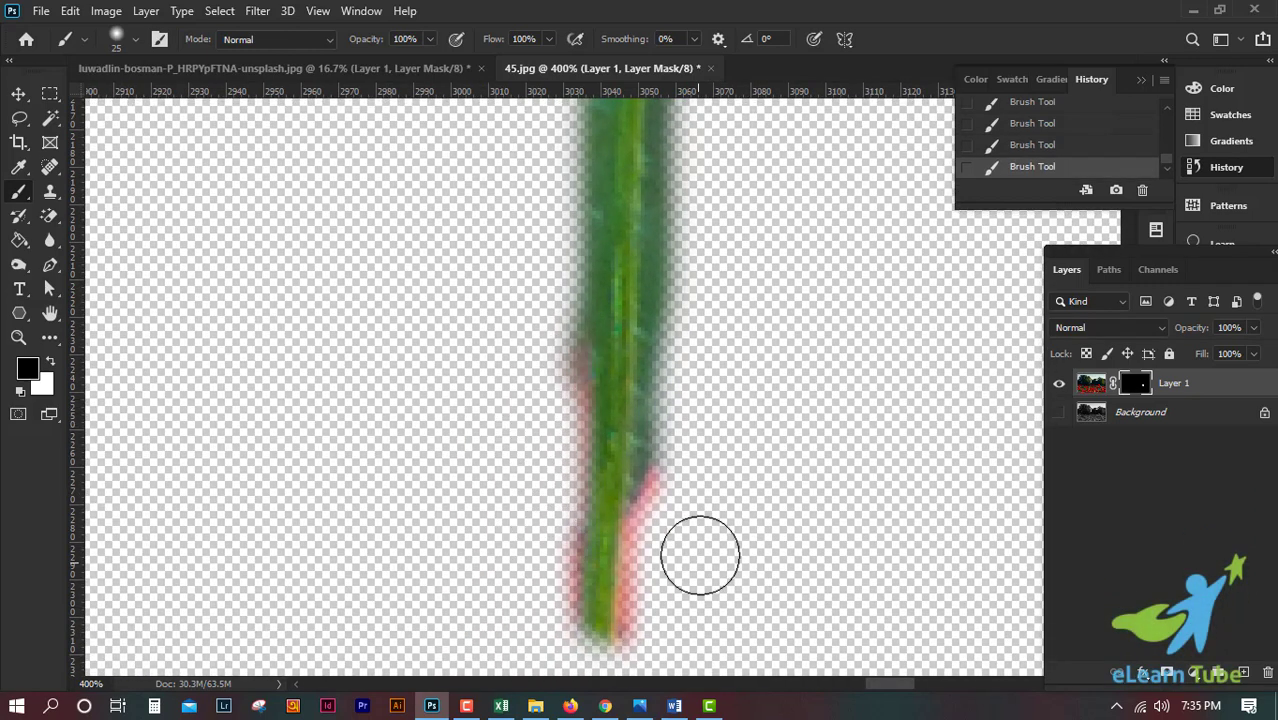
pyautogui.moveTo(725, 531); pyautogui.dragTo(693, 263)
pyautogui.scroll(-1, 770, 414)
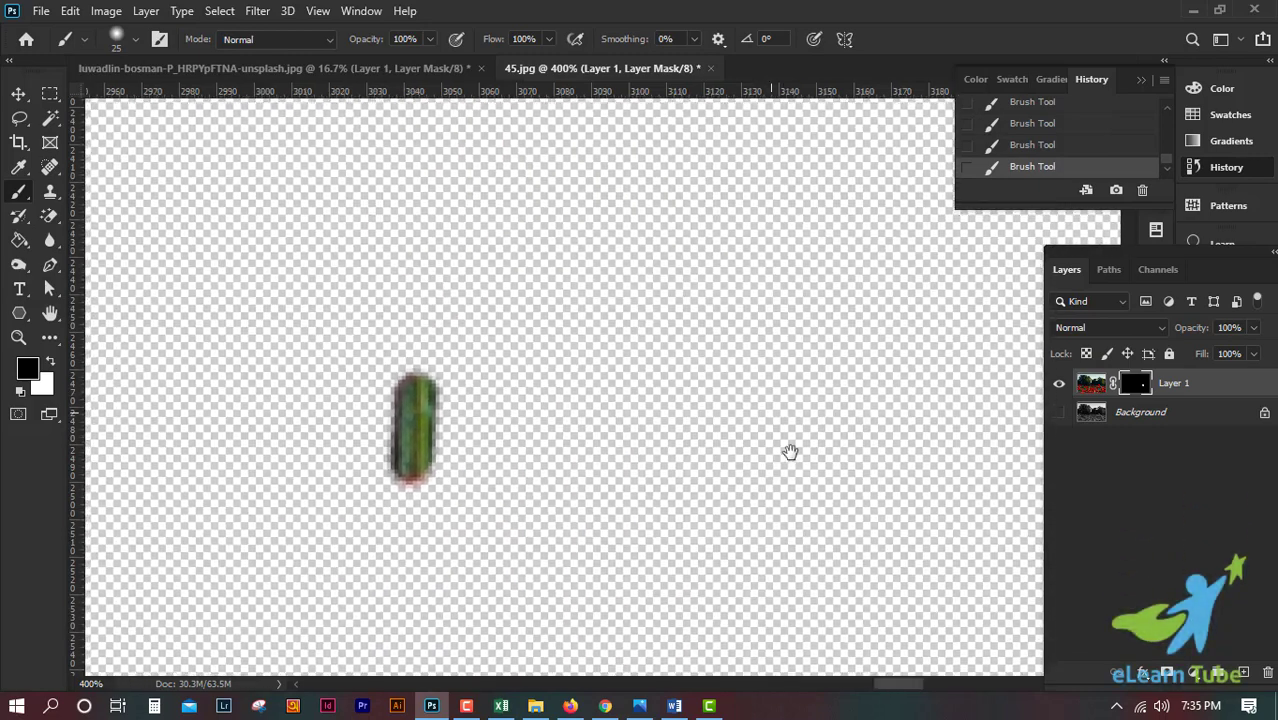
pyautogui.scroll(-2, 780, 430)
pyautogui.scroll(-3, 788, 448)
pyautogui.scroll(-1, 790, 453)
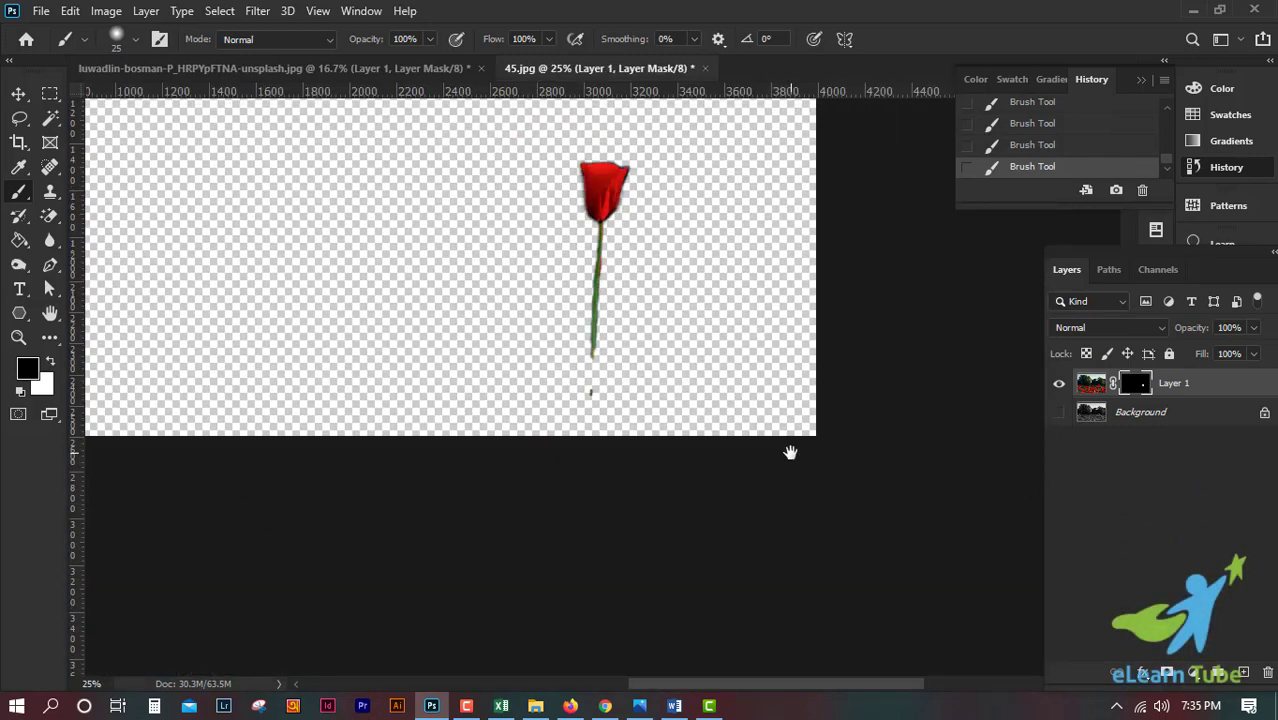
pyautogui.scroll(4, 790, 448)
pyautogui.scroll(2, 656, 485)
pyautogui.scroll(5, 715, 440)
pyautogui.moveTo(715, 440); pyautogui.dragTo(713, 405)
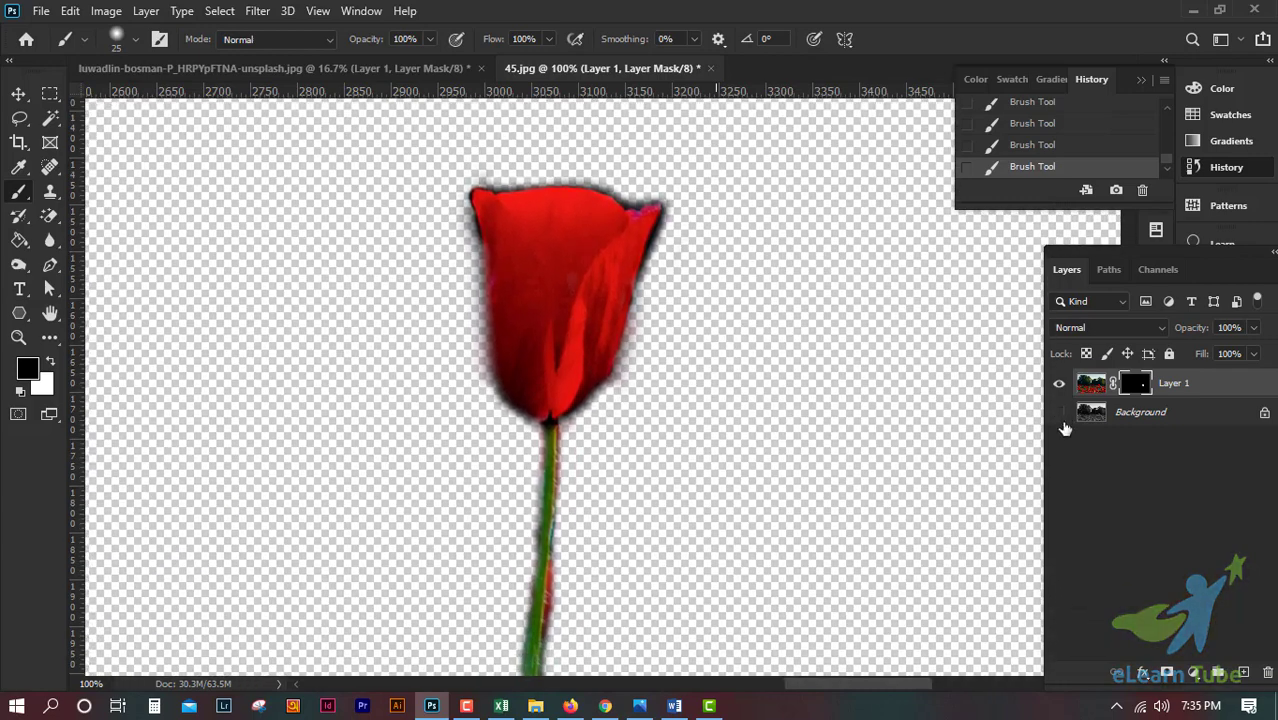
# - Unhide the grayscale Background layer and pan to inspect the red poppy and stem
pyautogui.click(1059, 412)
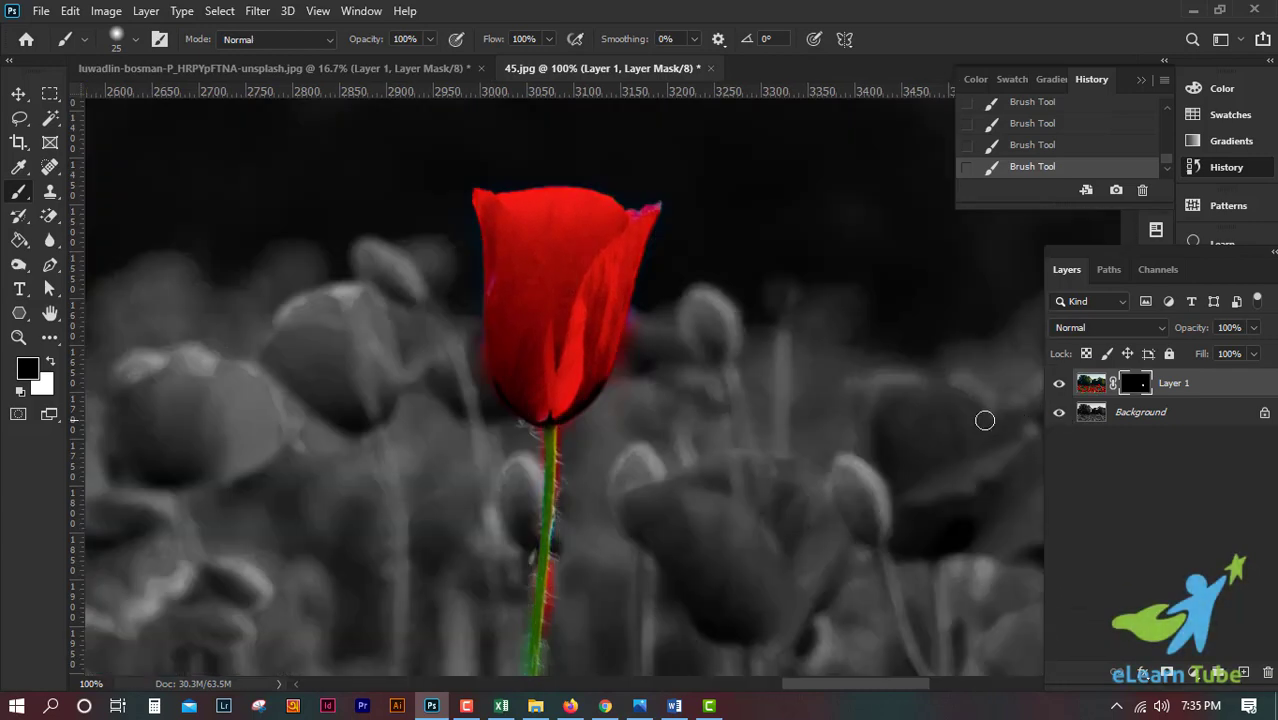
pyautogui.scroll(-2, 985, 420)
pyautogui.scroll(-2, 985, 420)
pyautogui.scroll(-1, 985, 420)
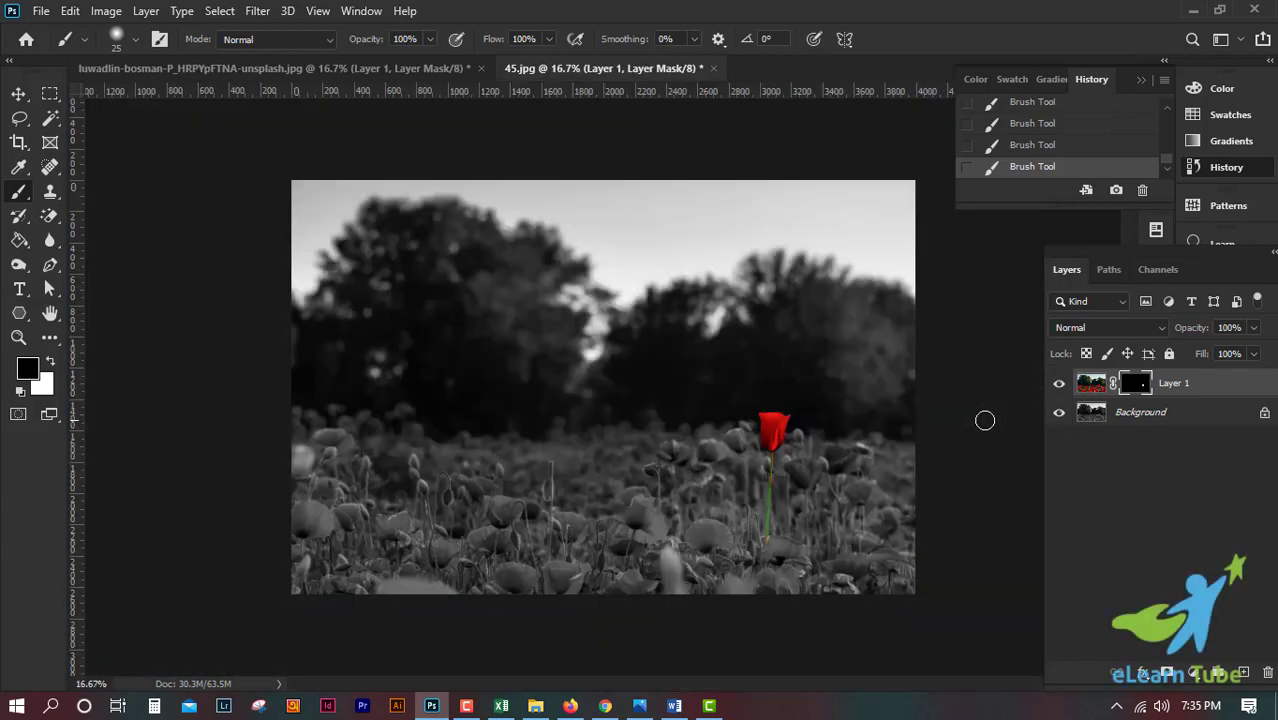
pyautogui.scroll(2, 985, 420)
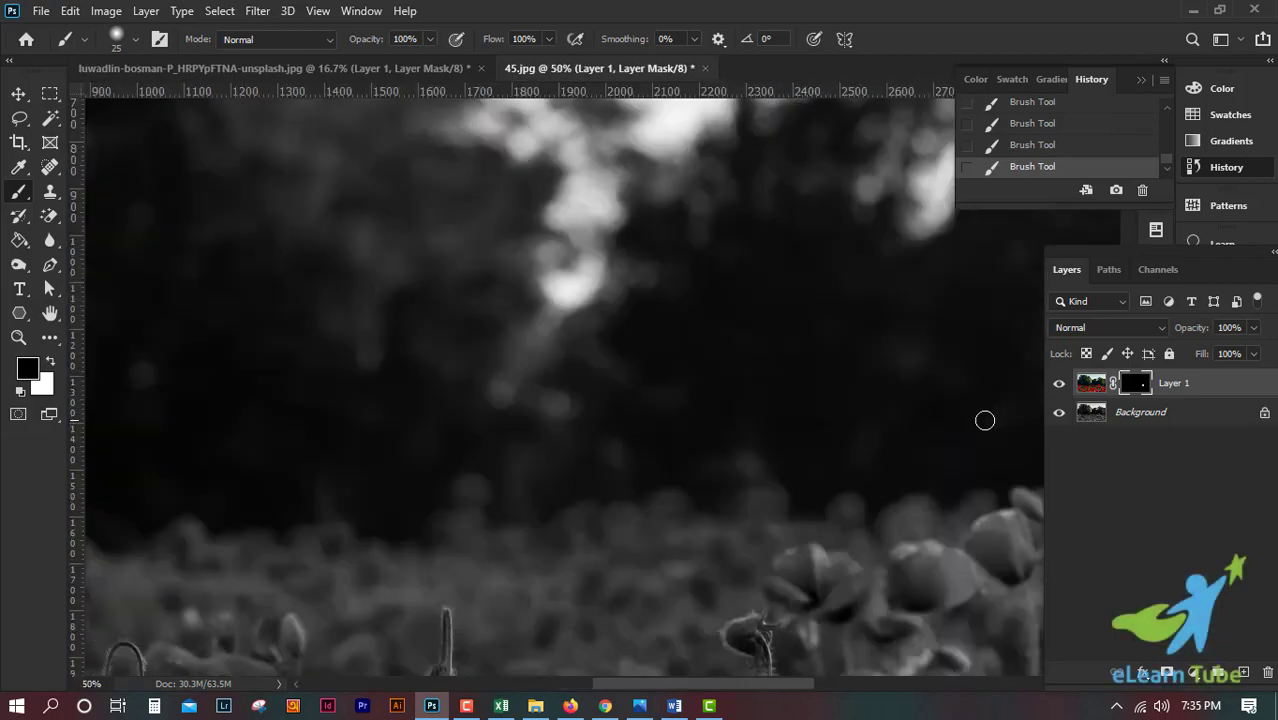
pyautogui.scroll(1, 980, 425)
pyautogui.moveTo(976, 431); pyautogui.dragTo(585, 271)
pyautogui.moveTo(686, 136); pyautogui.dragTo(742, 457)
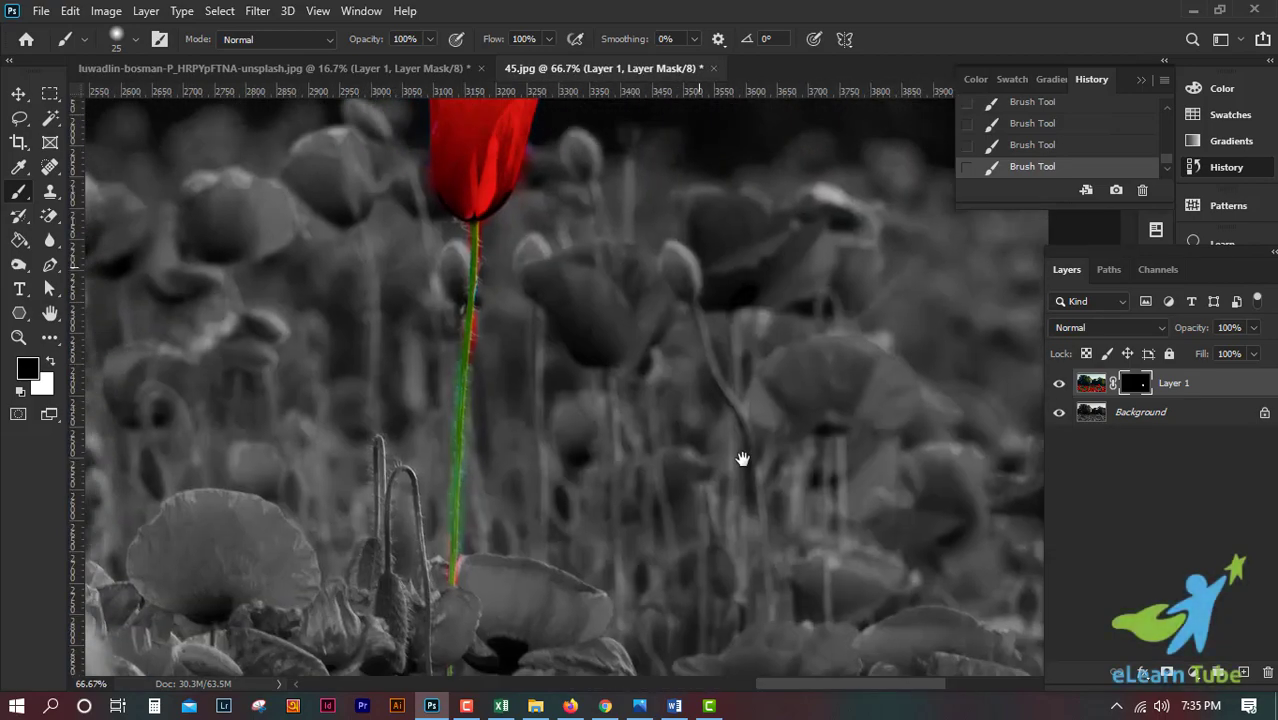
pyautogui.scroll(3, 531, 339)
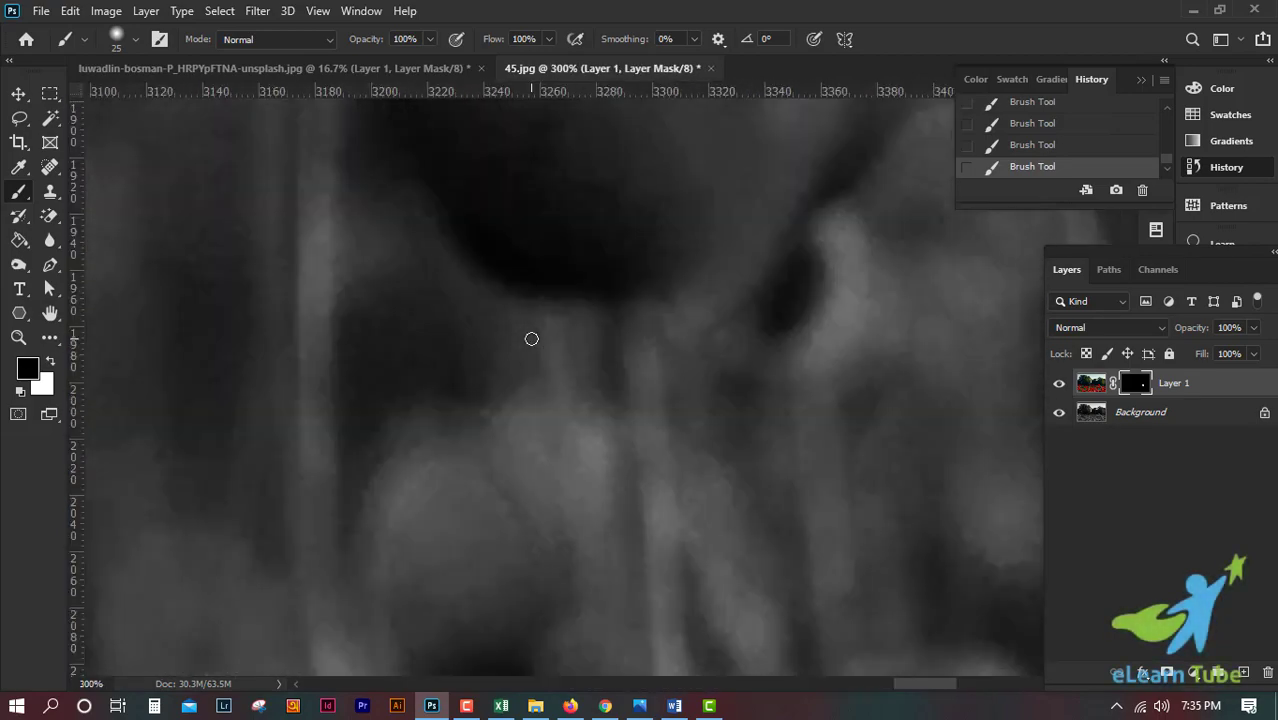
pyautogui.moveTo(611, 539)
pyautogui.mouseDown()
pyautogui.moveTo(559, 471)
pyautogui.moveTo(576, 344)
pyautogui.mouseUp()
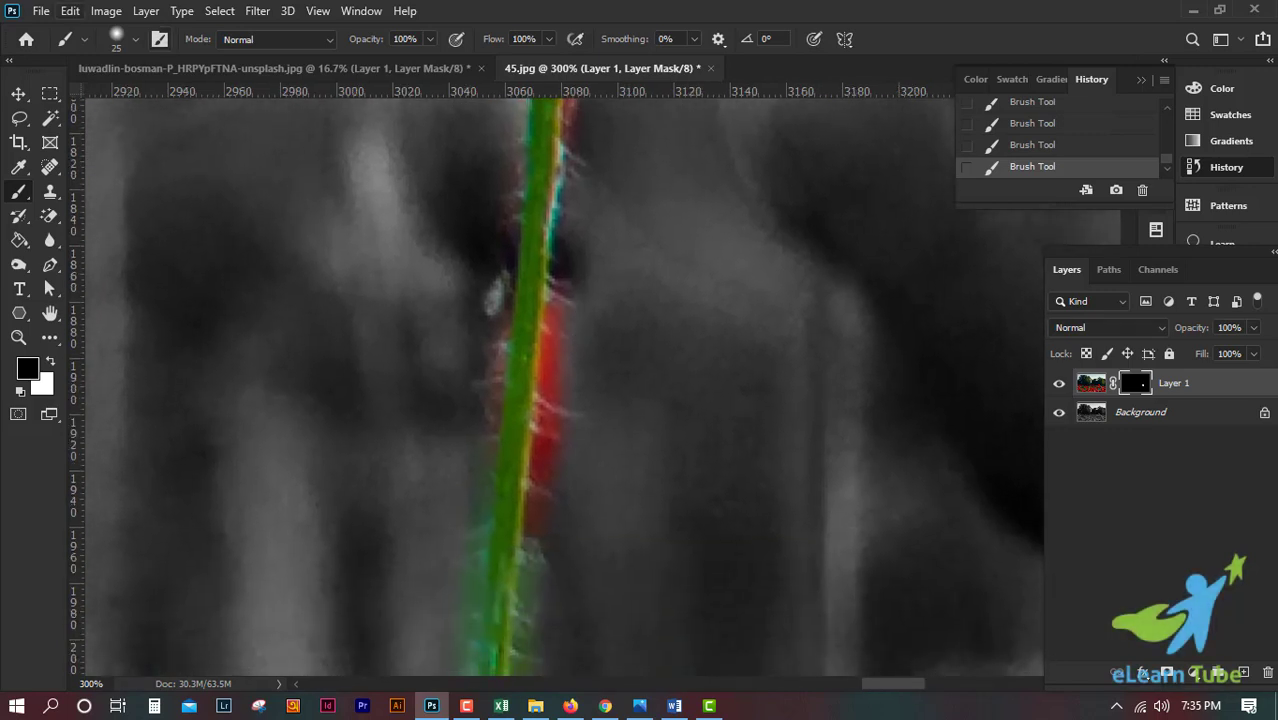
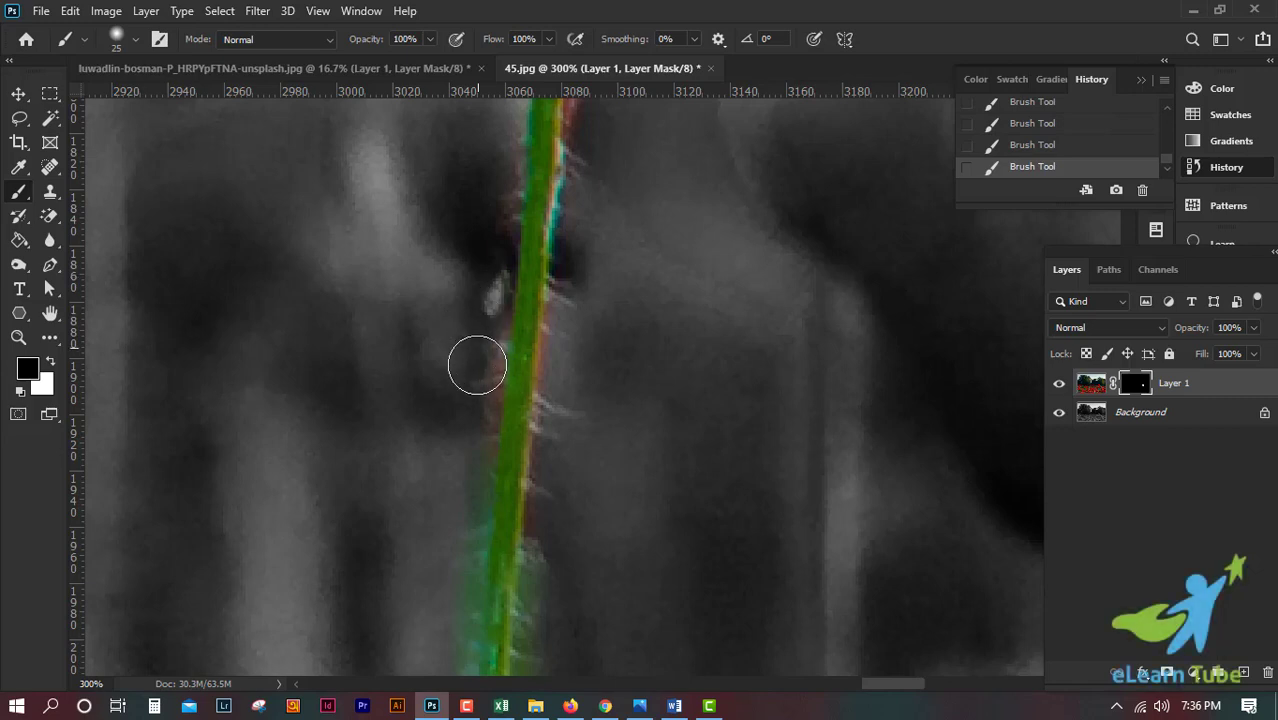
# - Pan and scroll around the red poppy head to inspect its coloured petals
pyautogui.scroll(1, 631, 334)
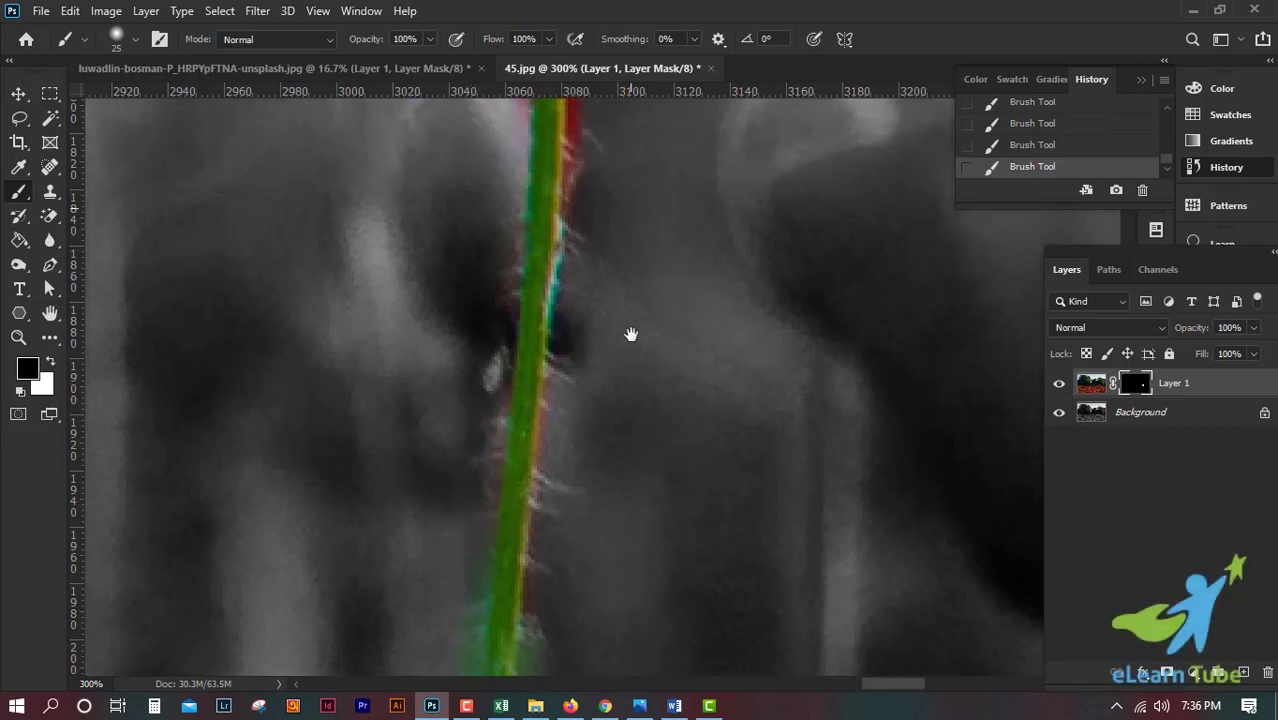
pyautogui.scroll(3, 613, 386)
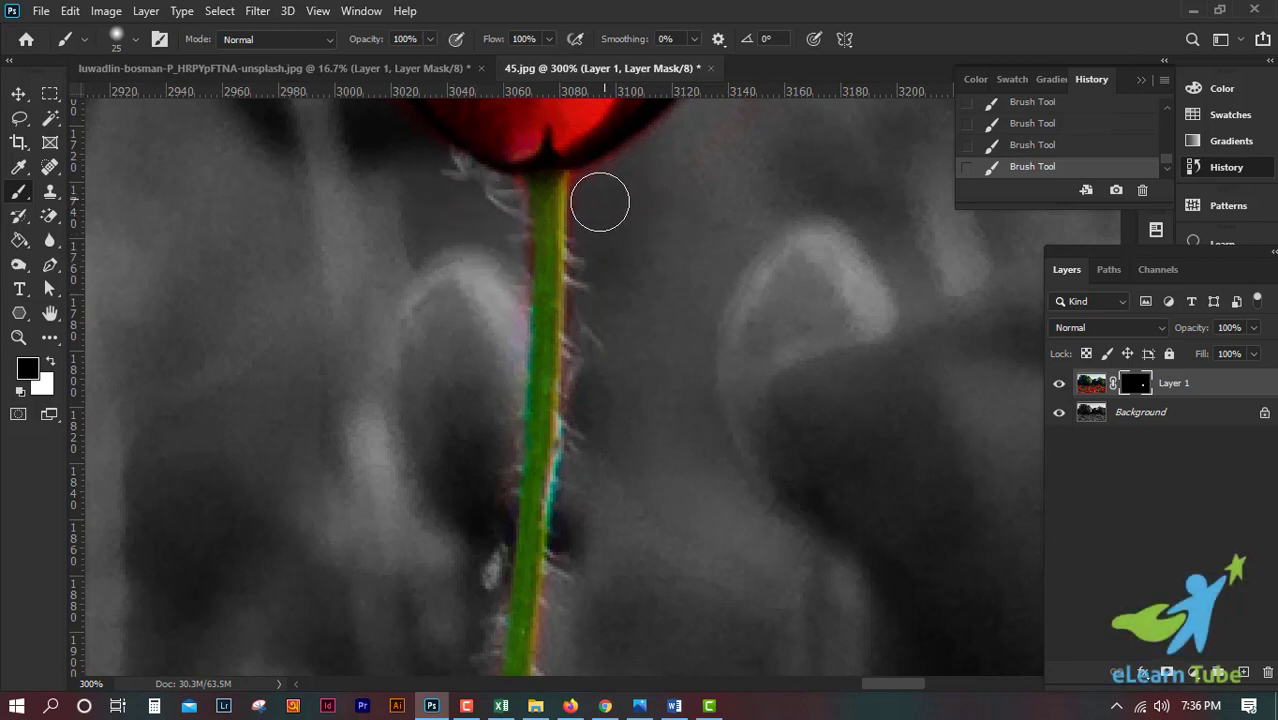
pyautogui.scroll(5, 524, 182)
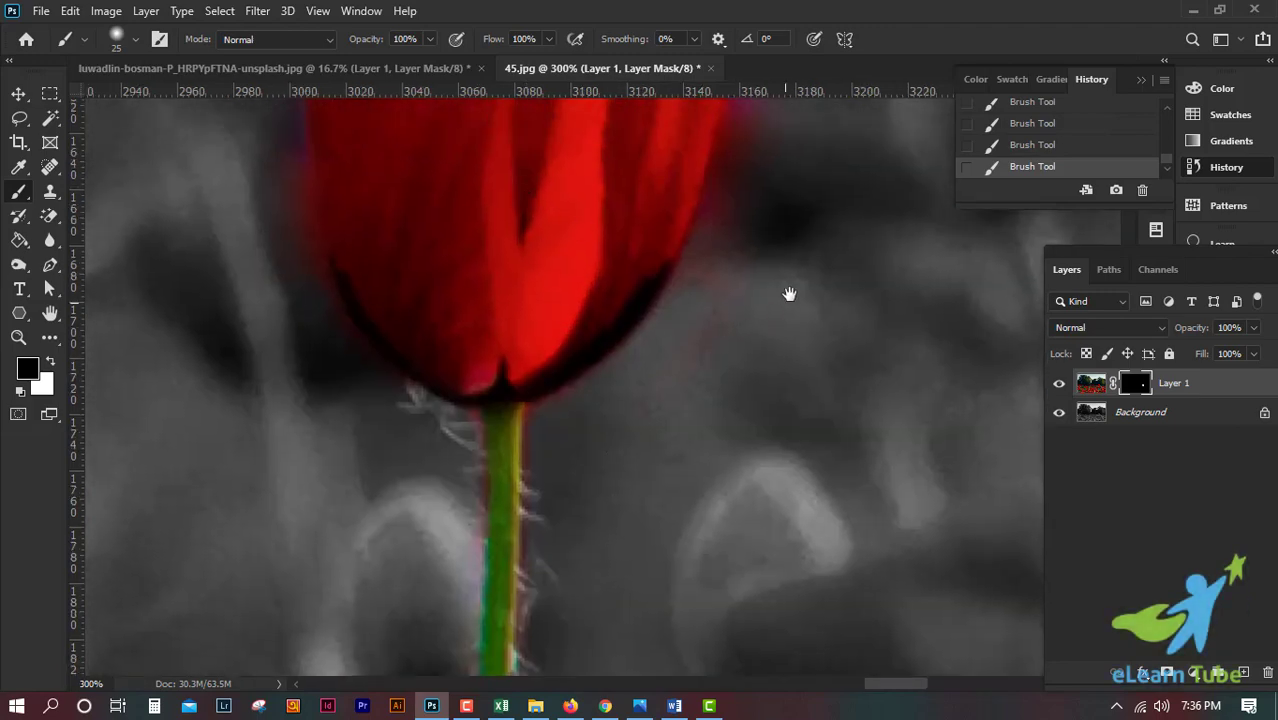
pyautogui.scroll(3, 750, 250)
pyautogui.moveTo(717, 215); pyautogui.dragTo(630, 311)
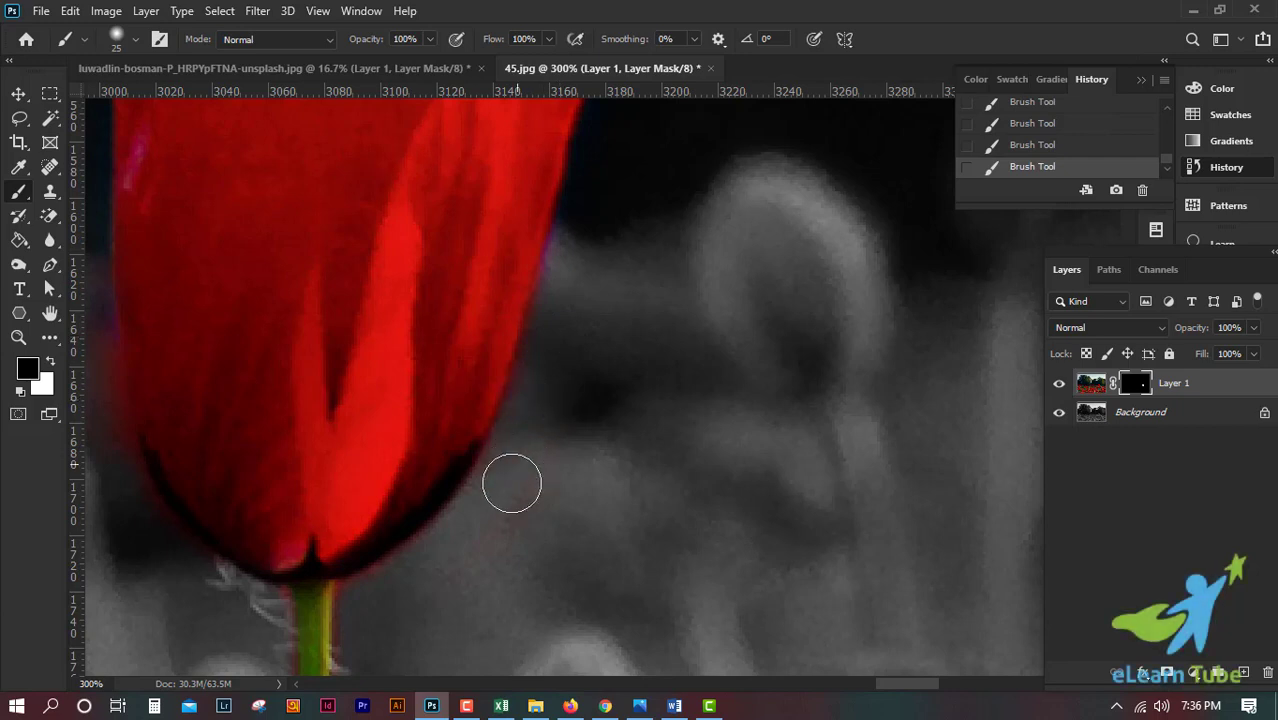
pyautogui.hscroll(-3, 813, 513)
pyautogui.hscroll(-4, 442, 499)
pyautogui.hscroll(-2, 549, 426)
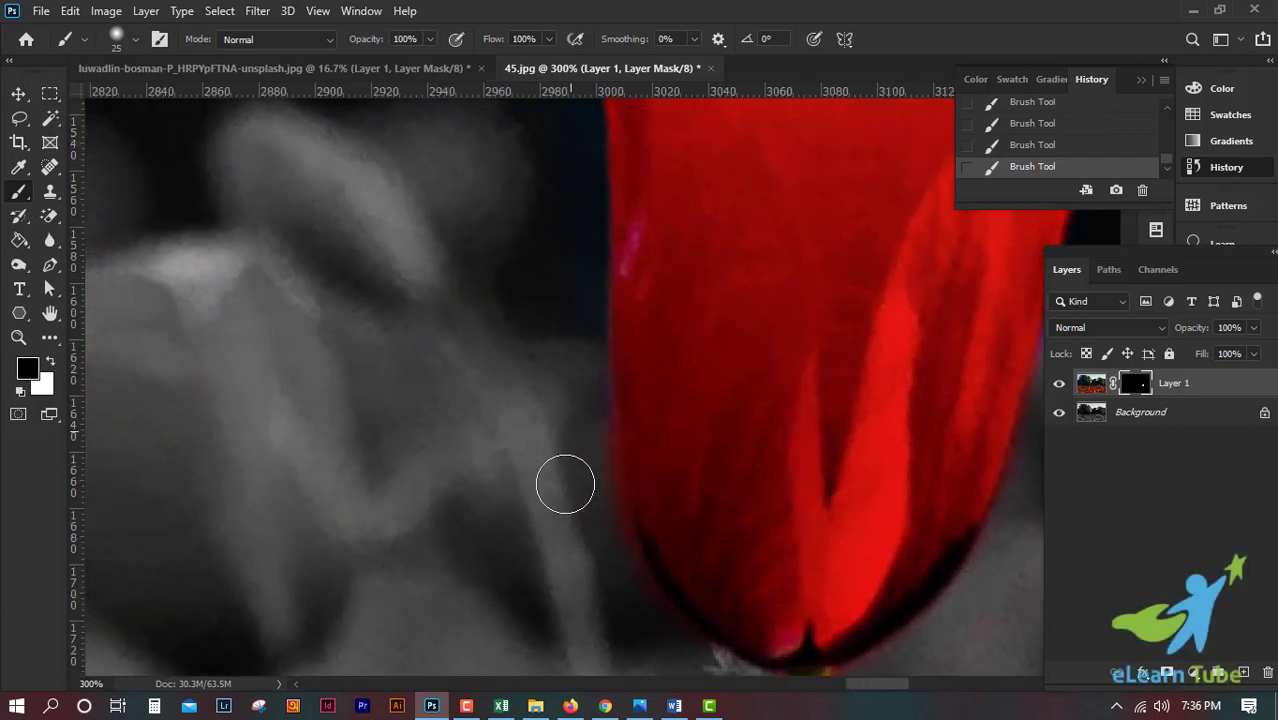
pyautogui.hscroll(3, 551, 575)
pyautogui.scroll(5, 428, 643)
pyautogui.scroll(1, 451, 357)
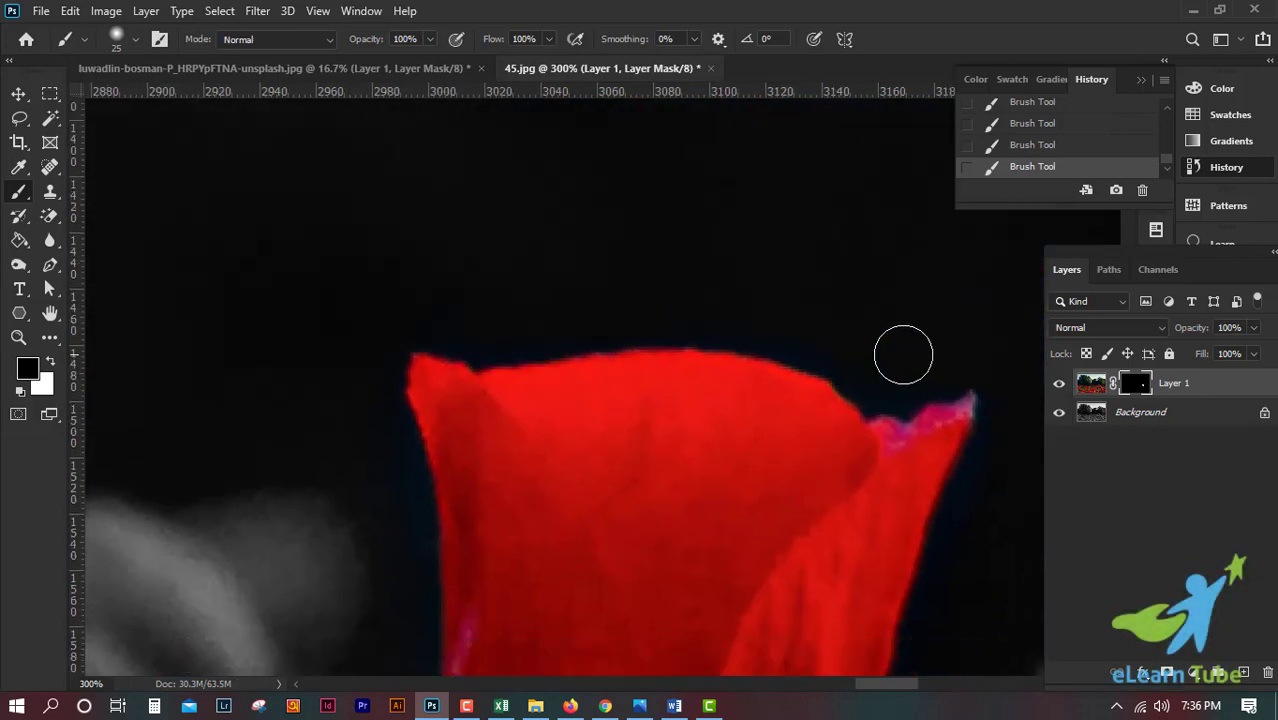
pyautogui.scroll(-5, 880, 349)
pyautogui.hscroll(3, 880, 349)
pyautogui.scroll(-1, 787, 499)
pyautogui.scroll(-2, 855, 393)
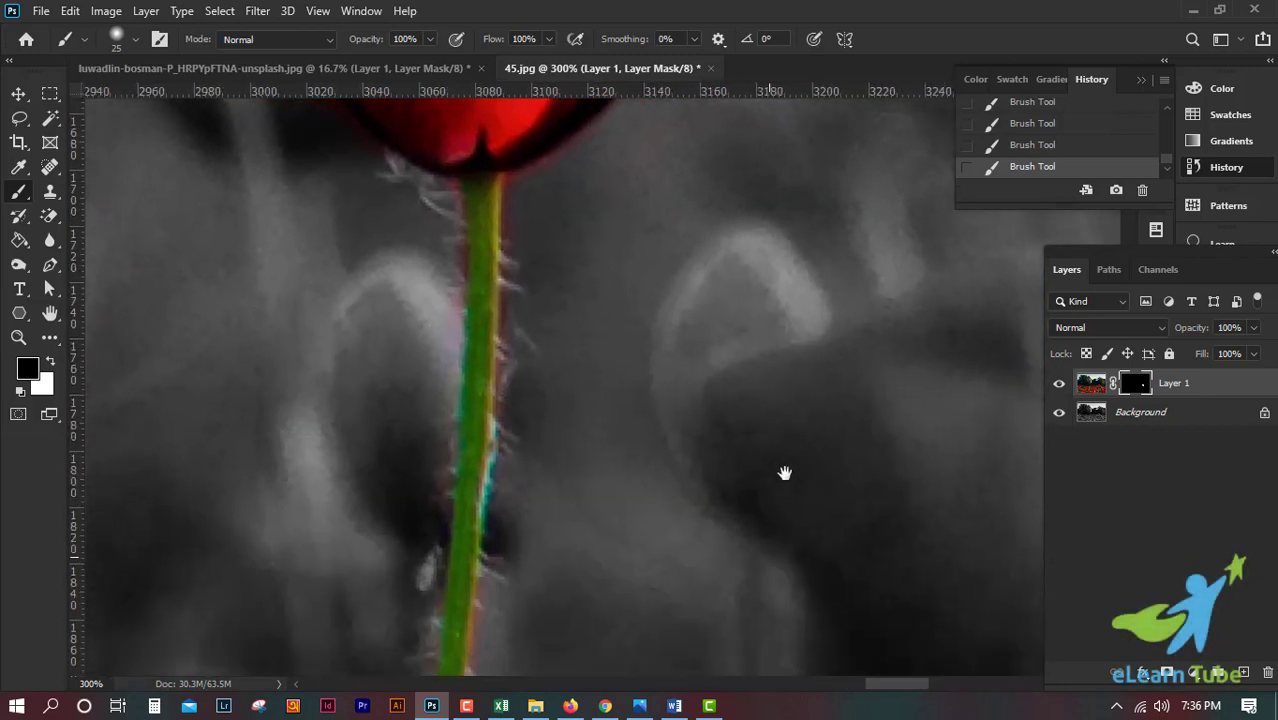
pyautogui.scroll(-1, 784, 470)
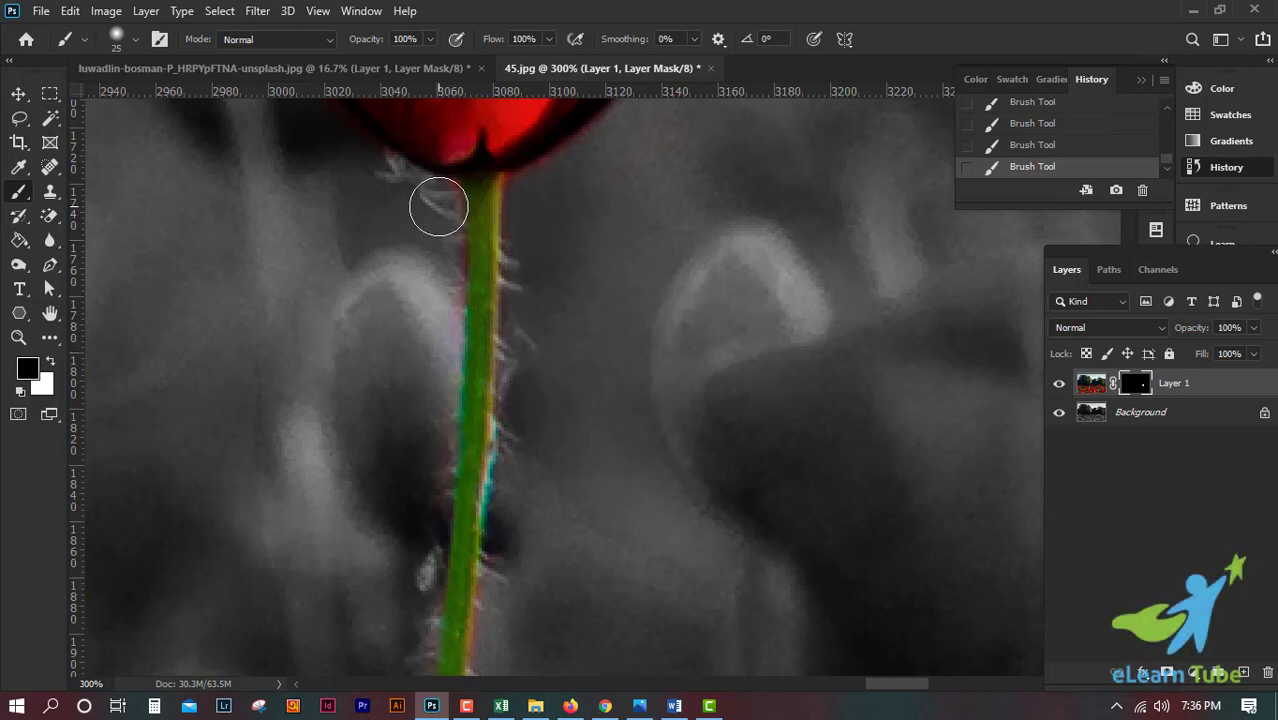
pyautogui.scroll(-5, 690, 300)
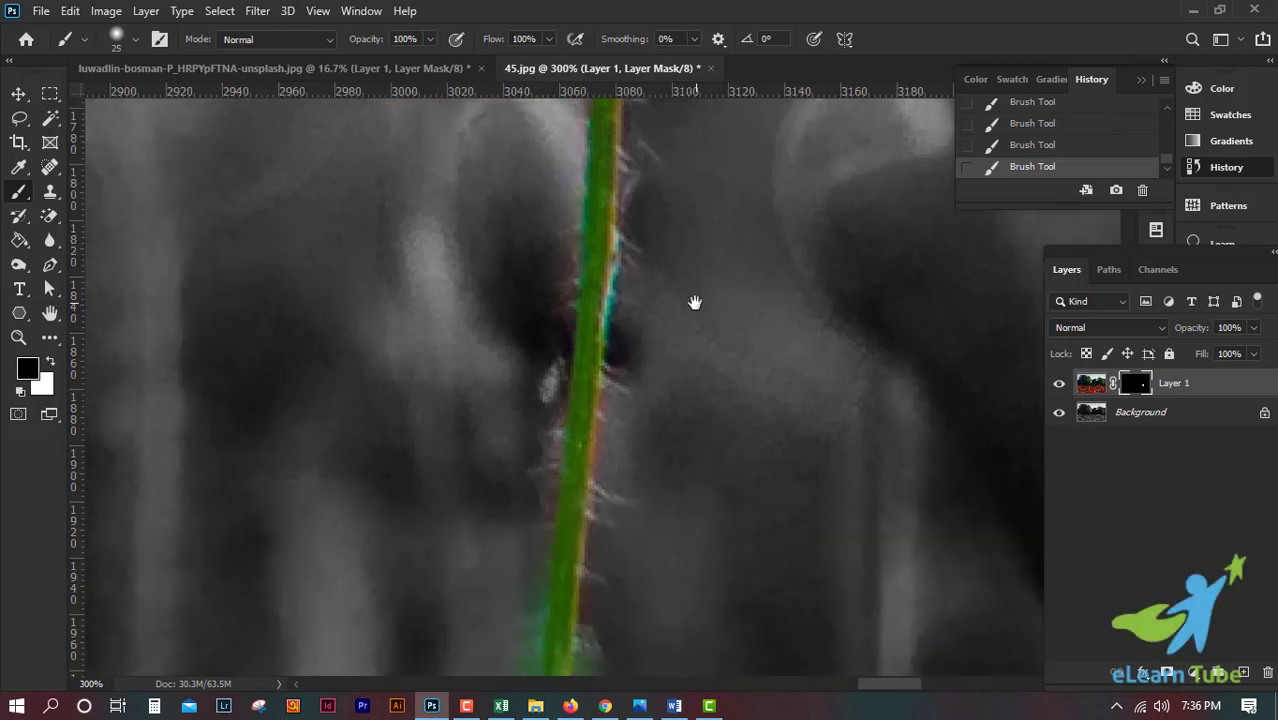
pyautogui.hscroll(-3, 740, 270)
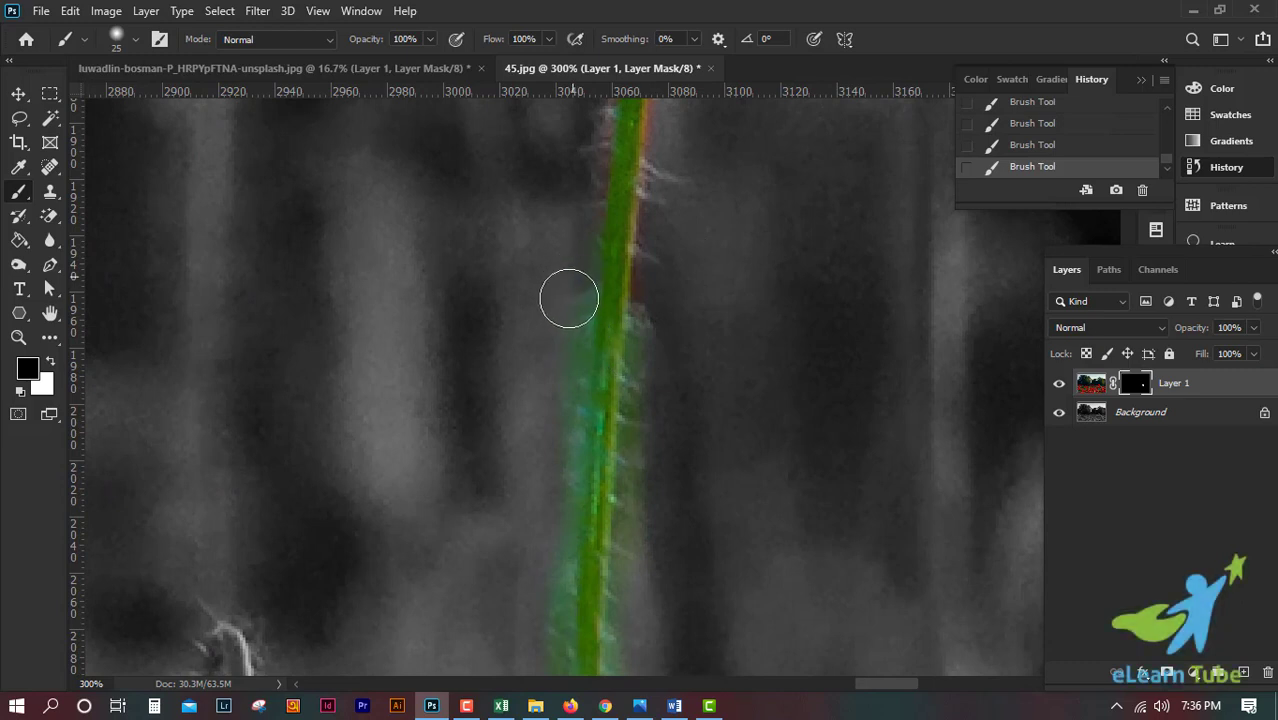
# - Pan down the green stem to check its base and leaves
pyautogui.moveTo(646, 486); pyautogui.dragTo(699, 305)
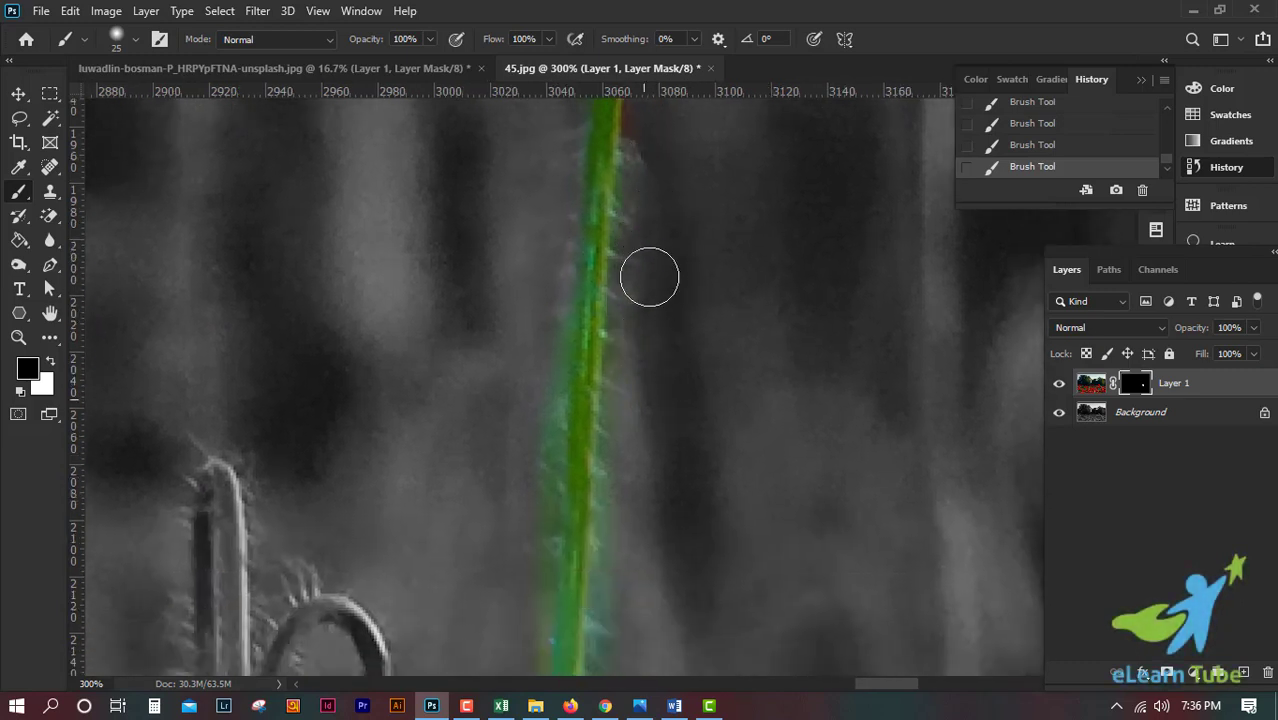
pyautogui.moveTo(685, 516); pyautogui.dragTo(667, 276)
pyautogui.moveTo(690, 560); pyautogui.dragTo(722, 264)
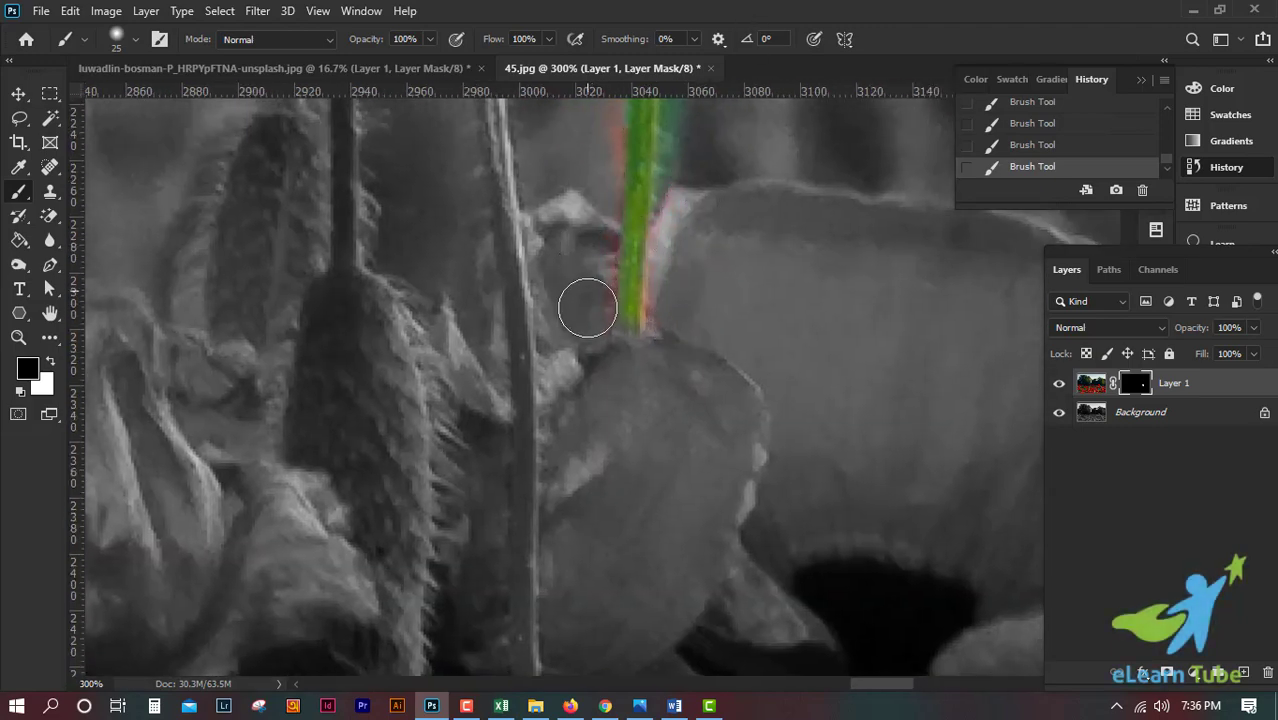
pyautogui.moveTo(595, 247); pyautogui.dragTo(635, 314)
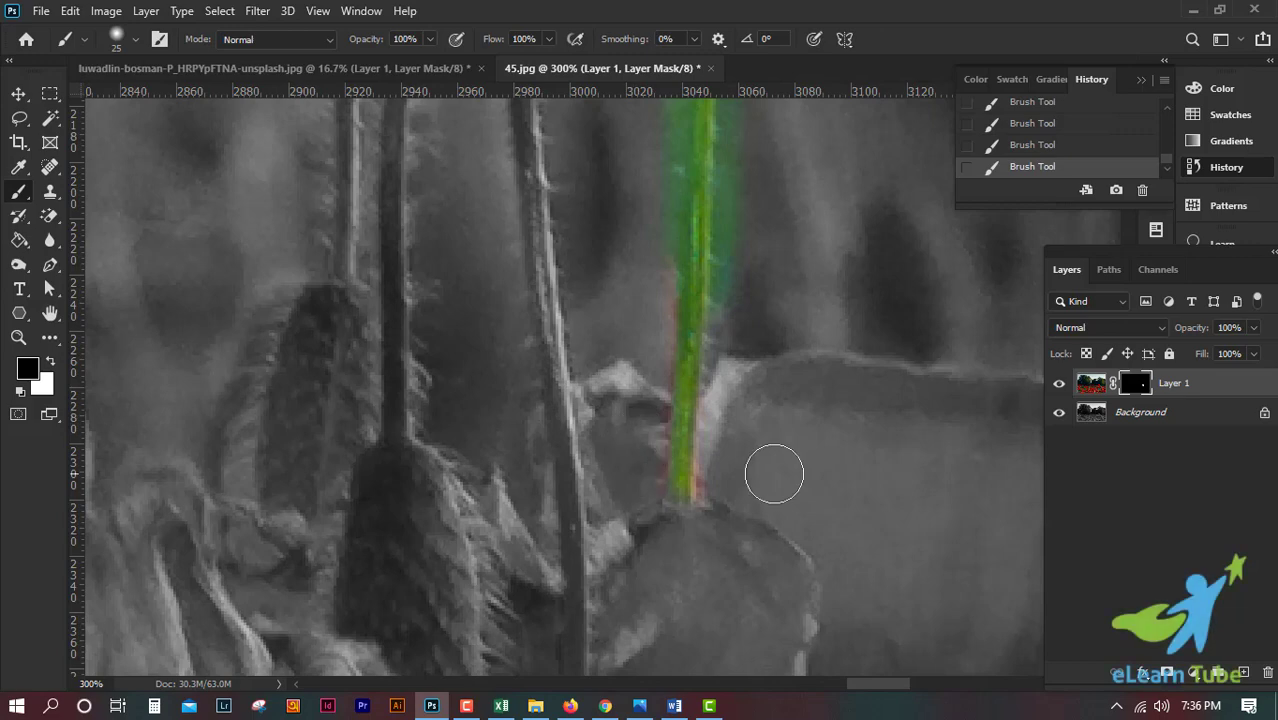
pyautogui.moveTo(776, 471); pyautogui.dragTo(707, 365)
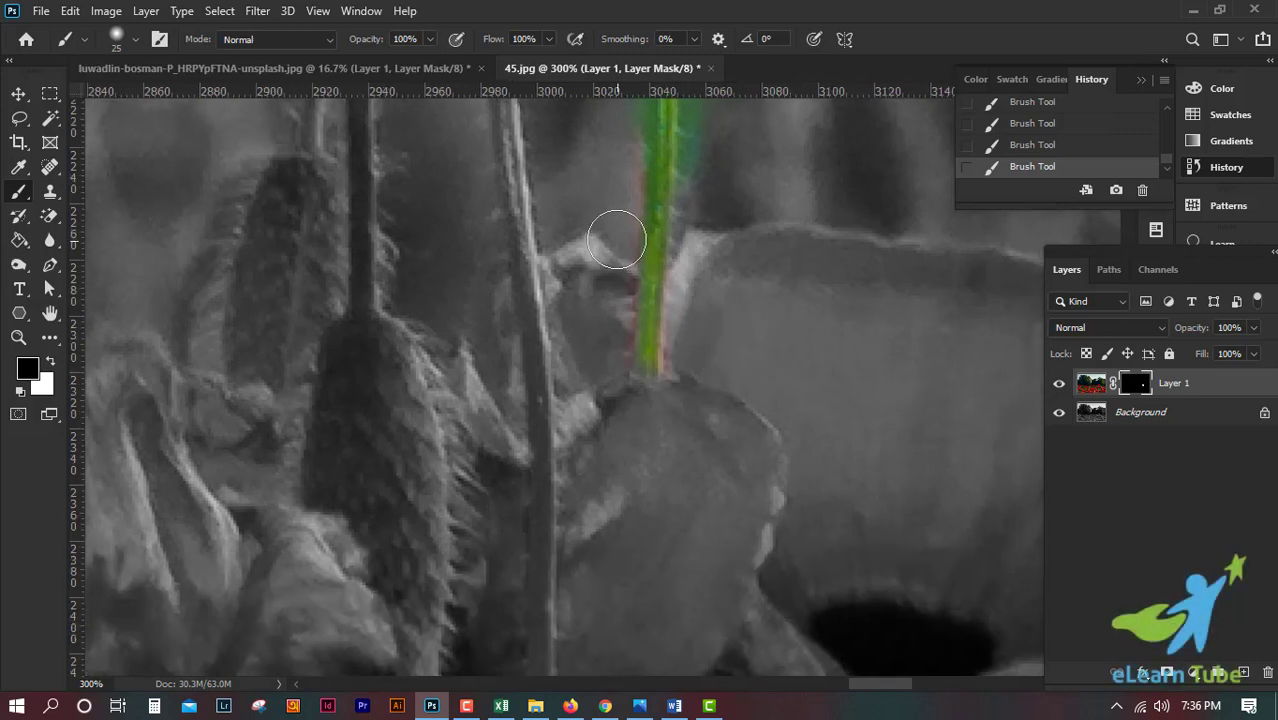
pyautogui.moveTo(650, 271); pyautogui.dragTo(778, 323)
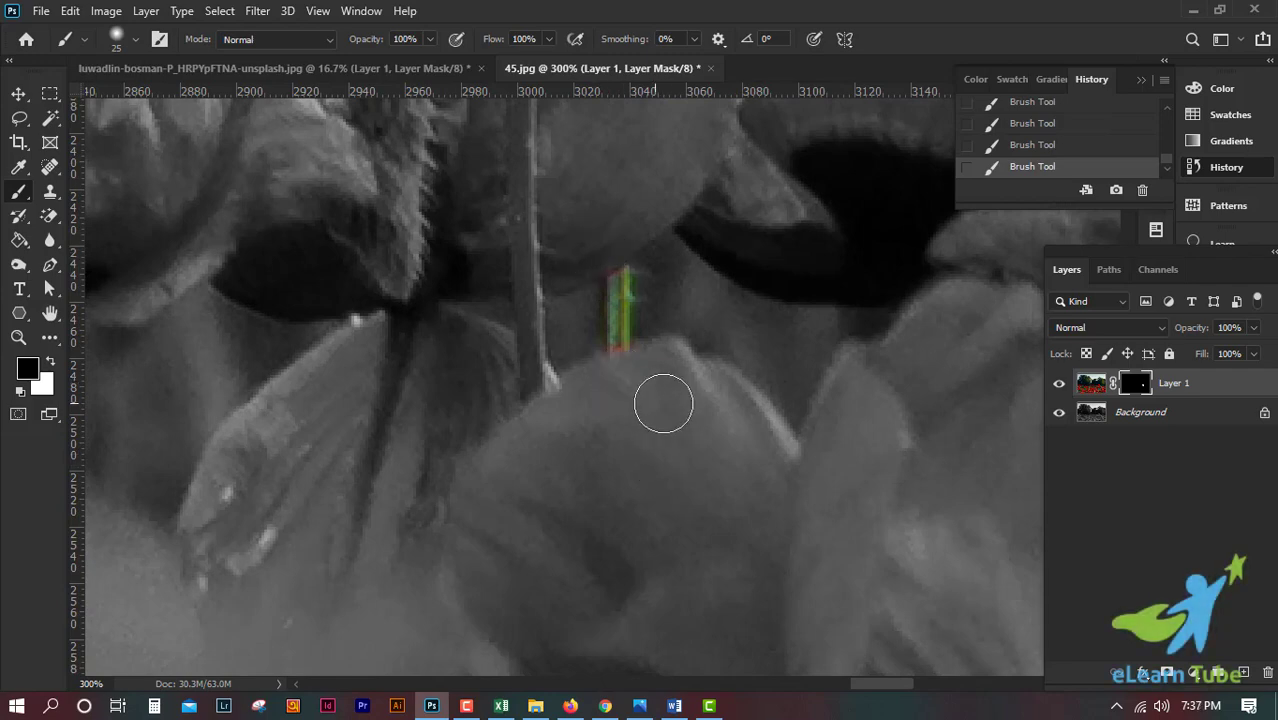
# - Zoom out until the whole poppy field photo fits the window
pyautogui.hotkey('ctrl', '-')
pyautogui.hotkey('ctrl', '-')
pyautogui.hotkey('ctrl', '-')
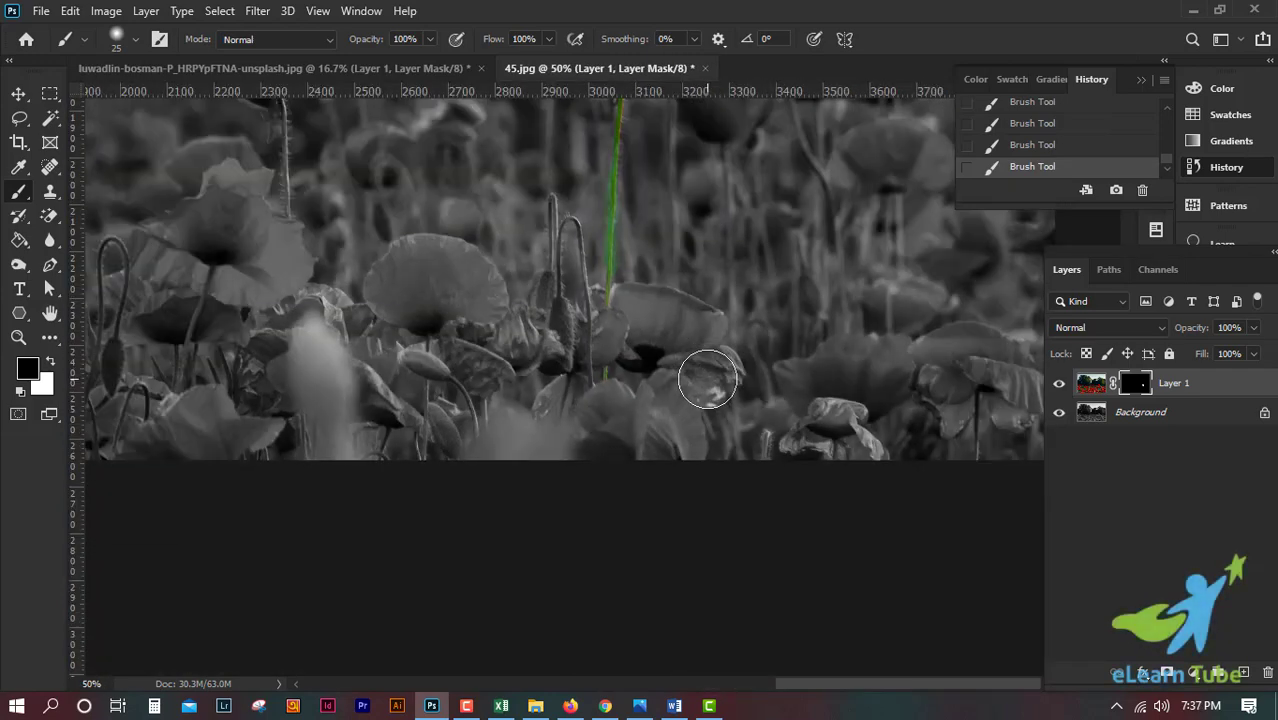
pyautogui.hotkey('ctrl', '-')
pyautogui.hotkey('ctrl', '-')
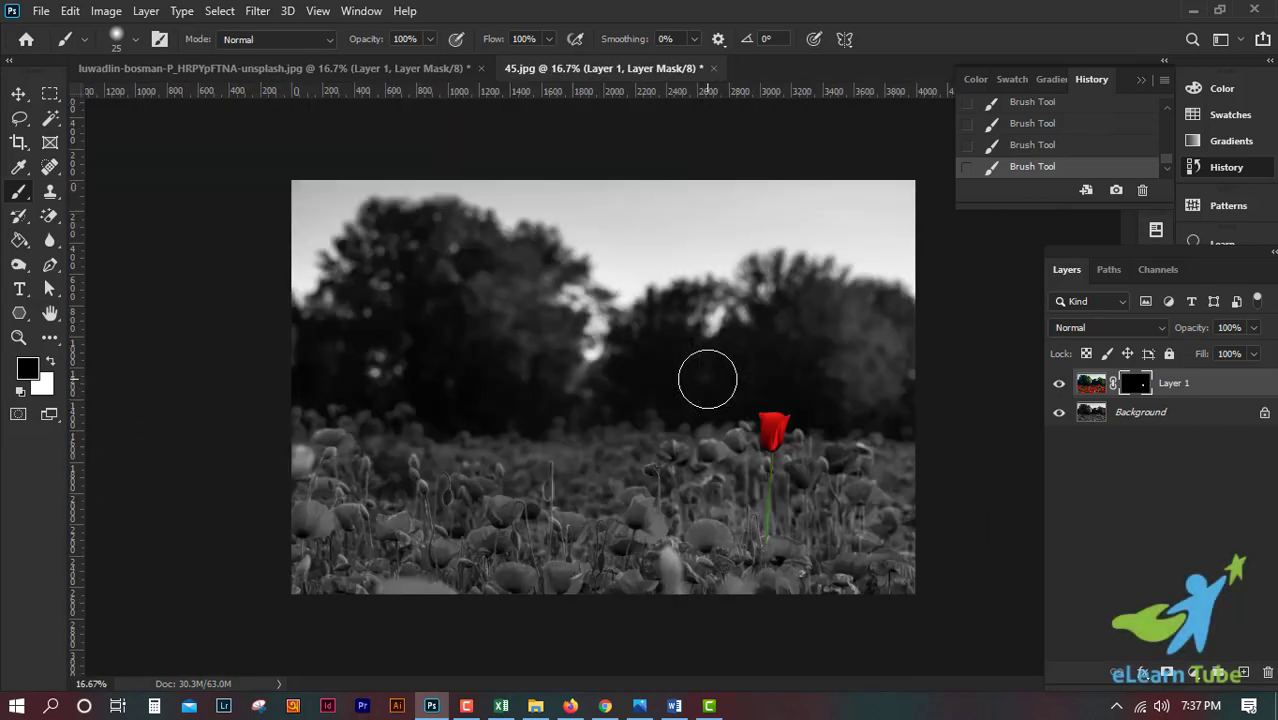
pyautogui.hotkey('ctrl', '+')
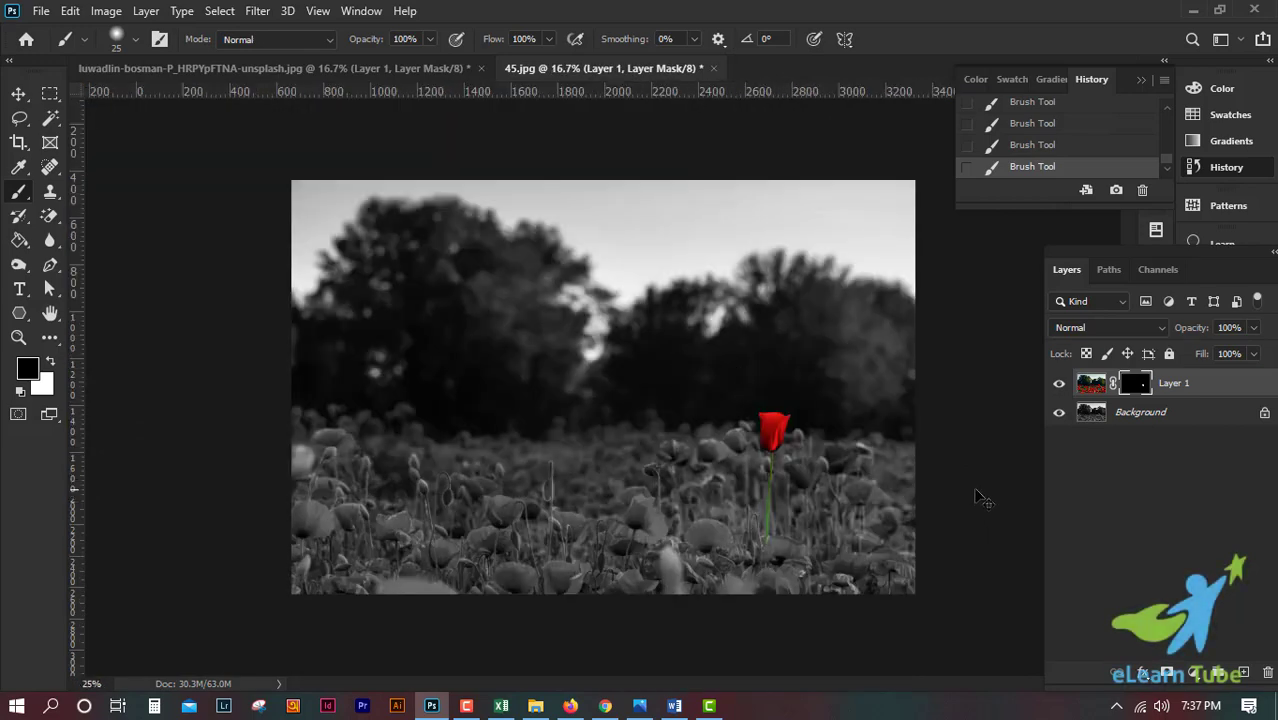
pyautogui.hotkey('ctrl', '-')
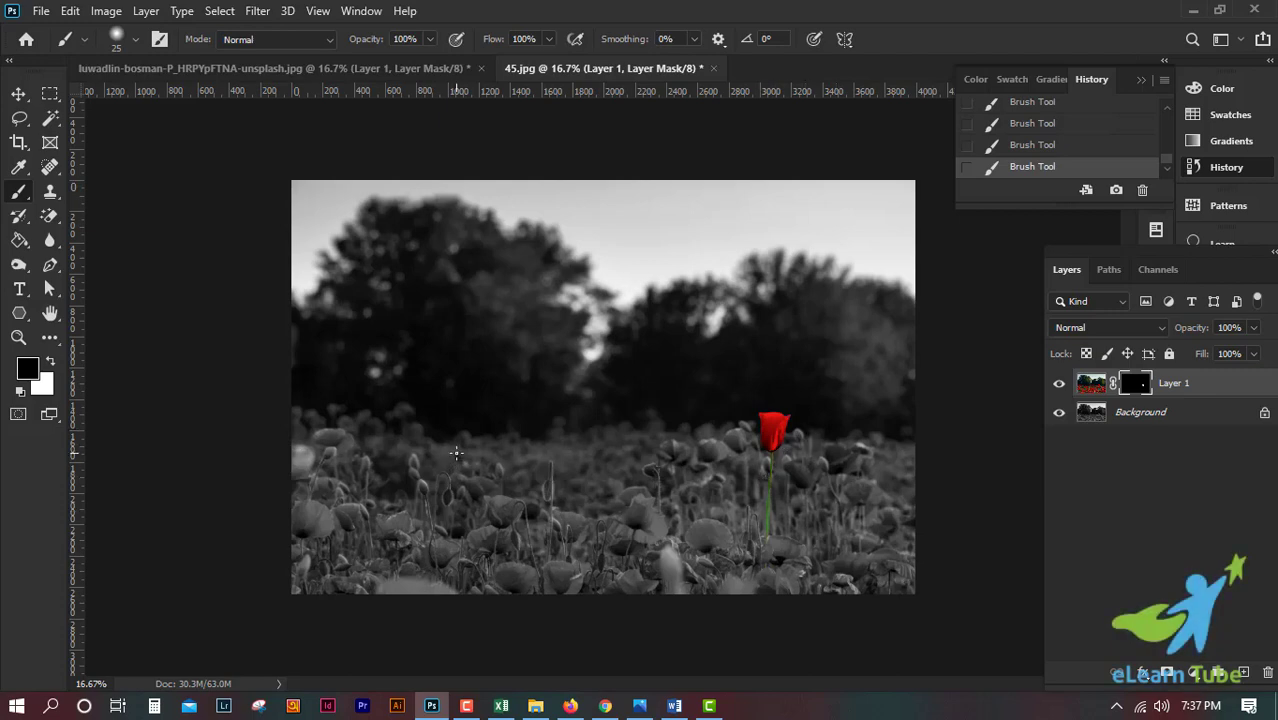
# - Cancel the Save for Web dialog and switch to the wedding dance photo document
pyautogui.hotkey('ctrl', 'alt', 'shift', 's')
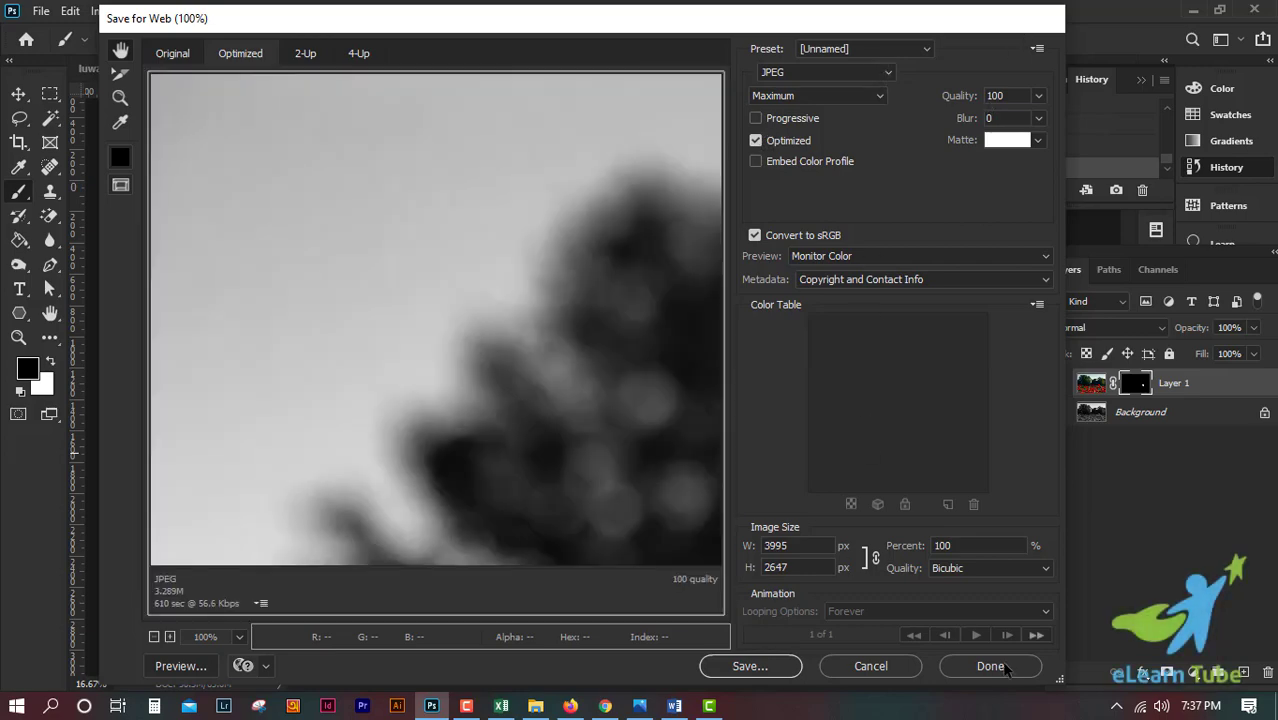
pyautogui.click(900, 668)
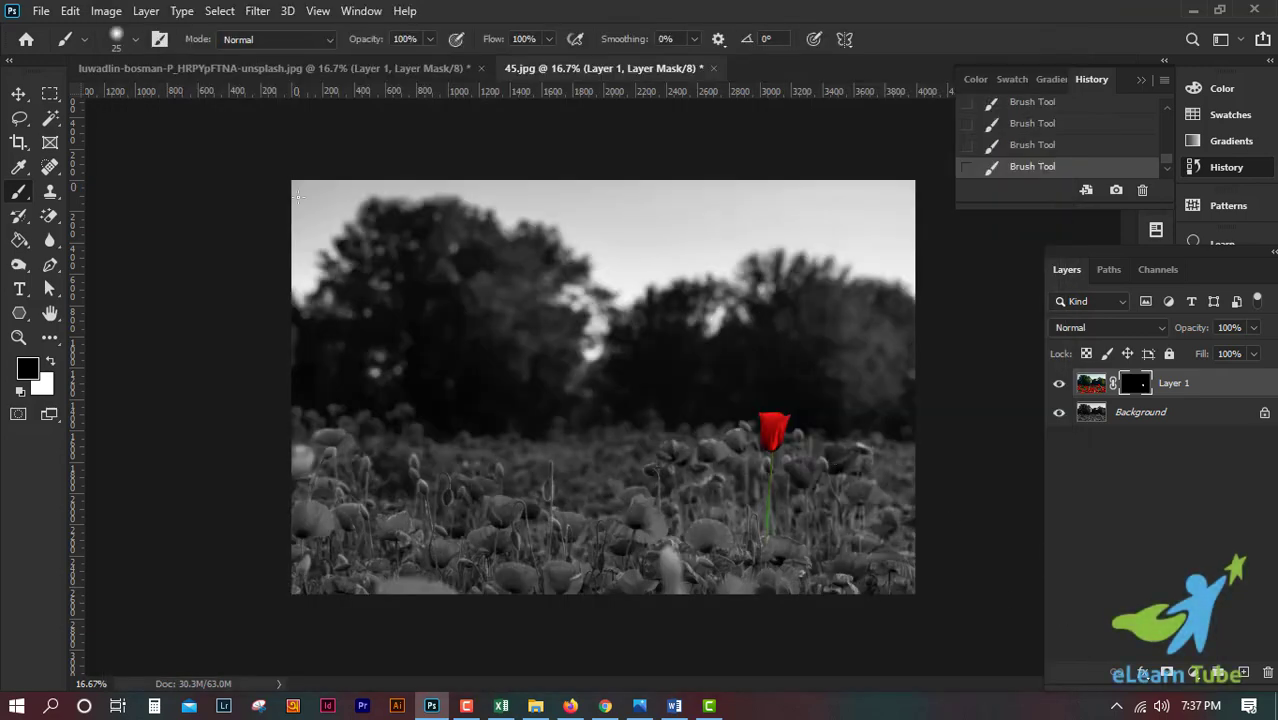
pyautogui.click(200, 69)
pyautogui.scroll(-2, 793, 403)
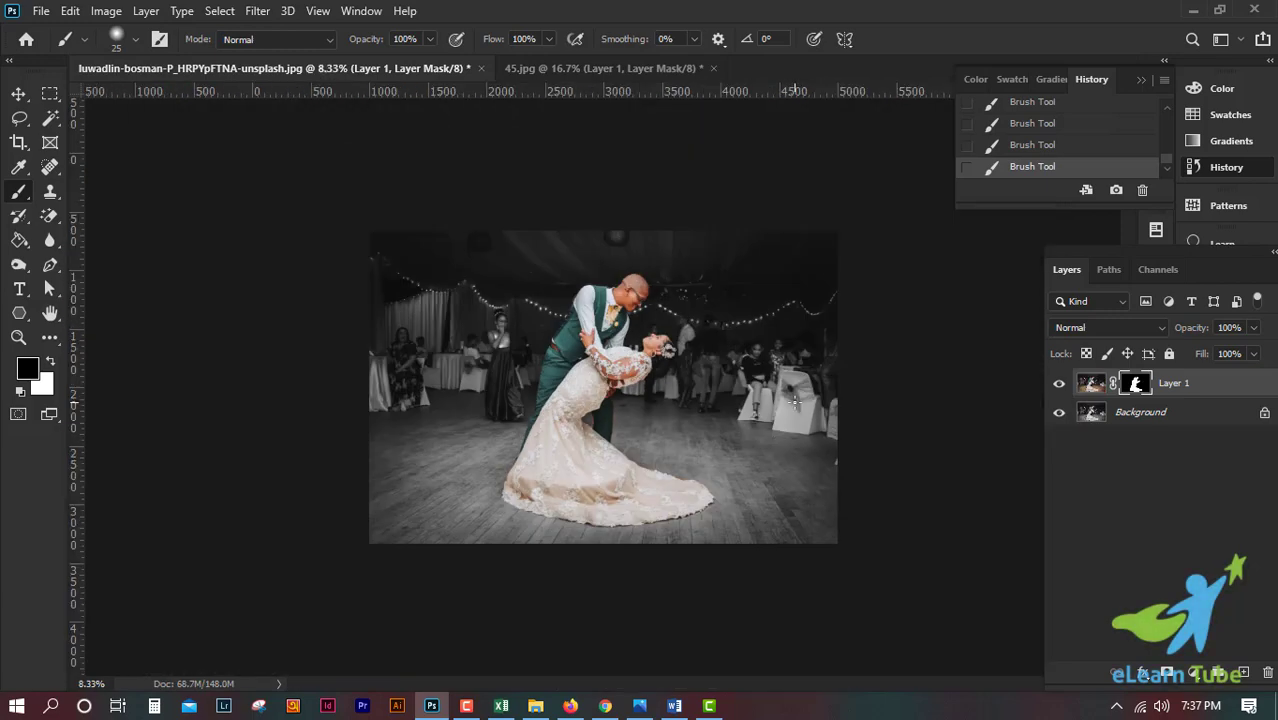
pyautogui.scroll(-1, 793, 403)
pyautogui.scroll(1, 795, 401)
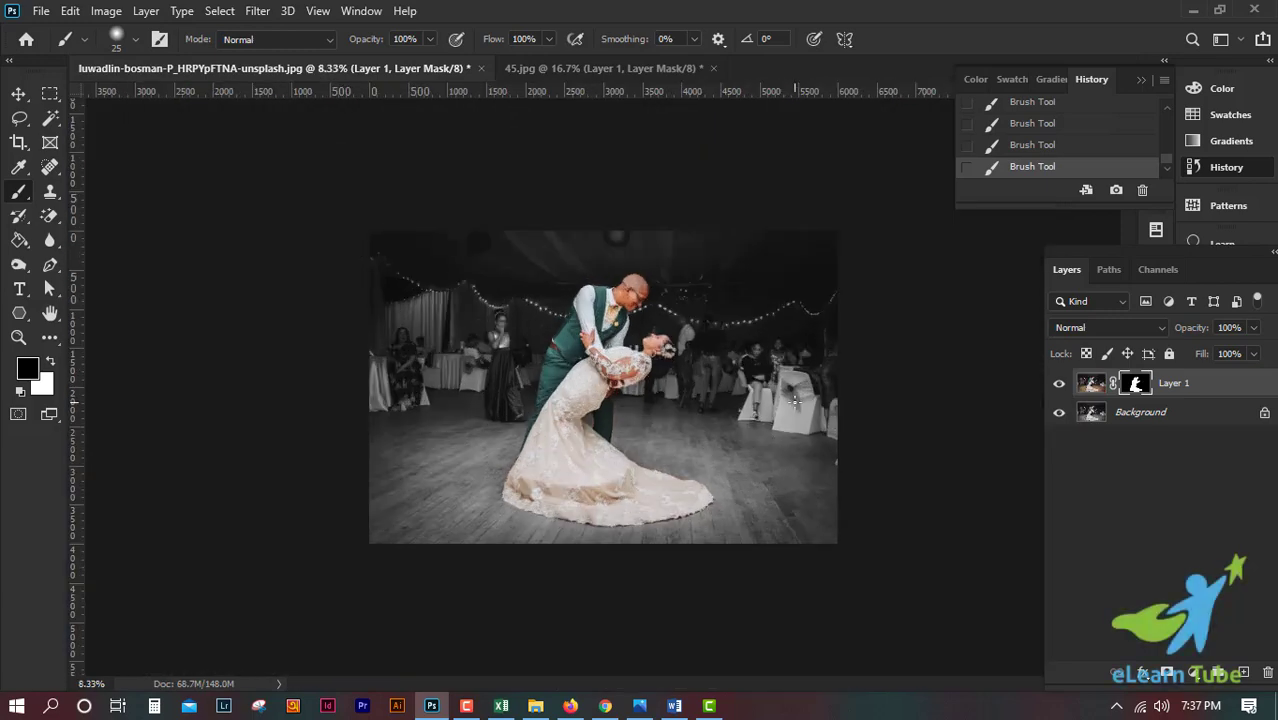